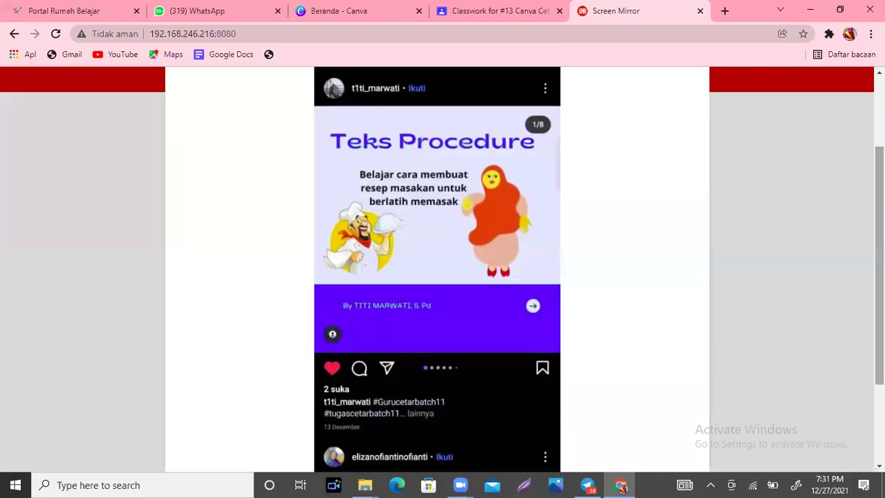
# Step: Scroll the mirrored Instagram feed to the yellow 'Ayo... Belajar Bersama' carousel post
pyautogui.scroll(1, 760, 218)
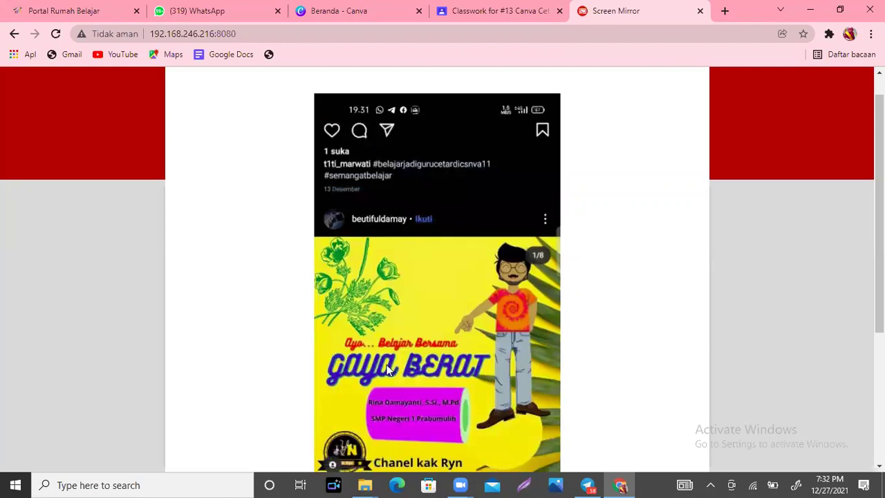
# Step: Scroll the mirrored feed toward the purple 'Strategi Belajar Sesuai dengan Gaya Belajar' post
pyautogui.scroll(-1, 390, 370)
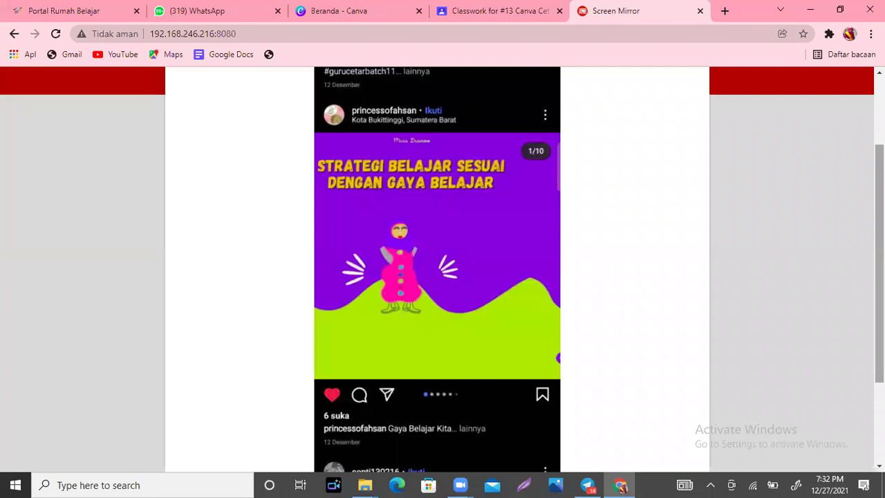
# Step: Scroll the mirrored feed past the 'Transformasi Geometri' carousel toward the '5M protokol kesehatan' post
pyautogui.scroll(1, 437, 270)
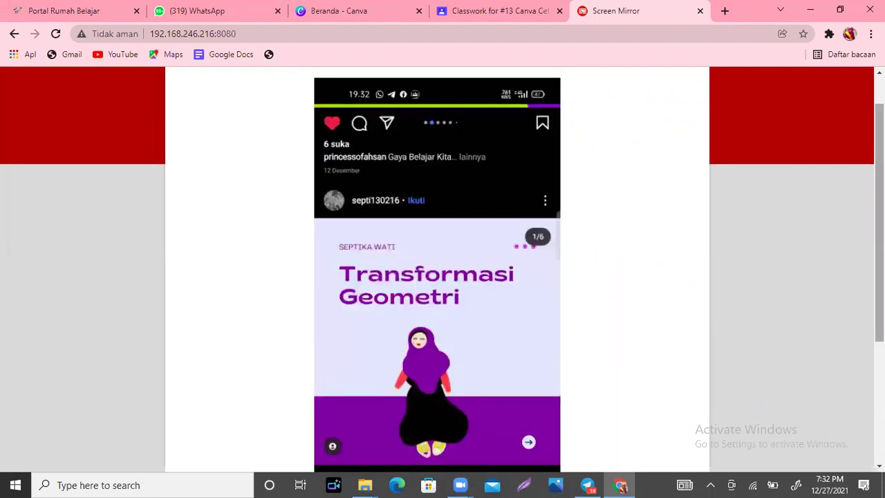
pyautogui.scroll(-2, 373, 276)
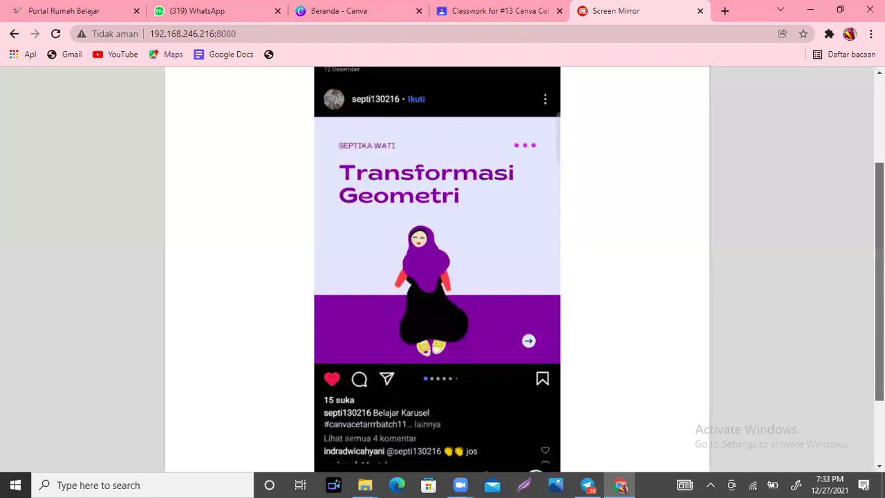
pyautogui.scroll(1, 443, 276)
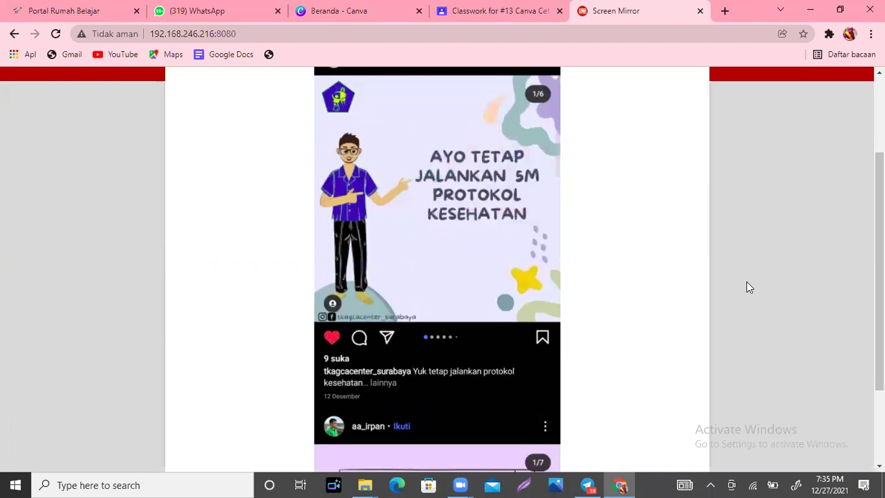
# Step: Scroll the mirrored feed to the pink 'Menurut kamu, apa lagi manfaat mempelajari IPA?' post
pyautogui.scroll(-2, 454, 228)
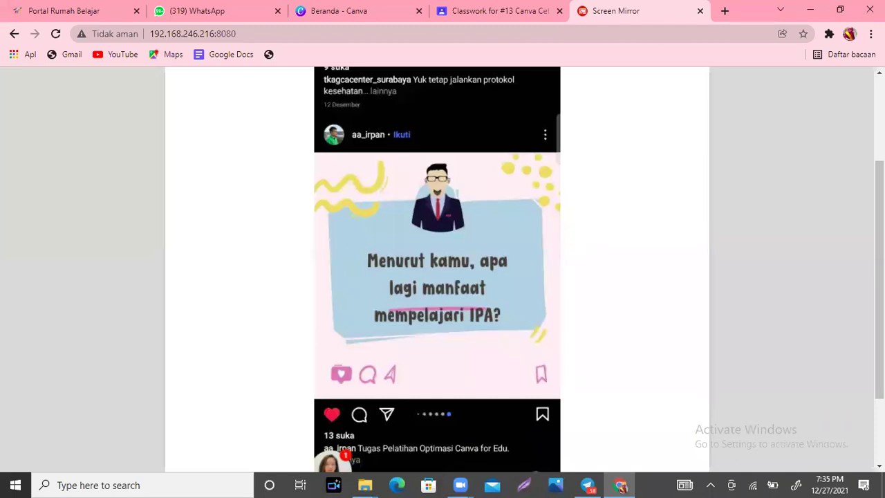
# Step: Scroll the mirrored feed to the pink 'Faktor yang berpengaruh terhadap kesembuhan anak autisma' post
pyautogui.scroll(-1, 358, 412)
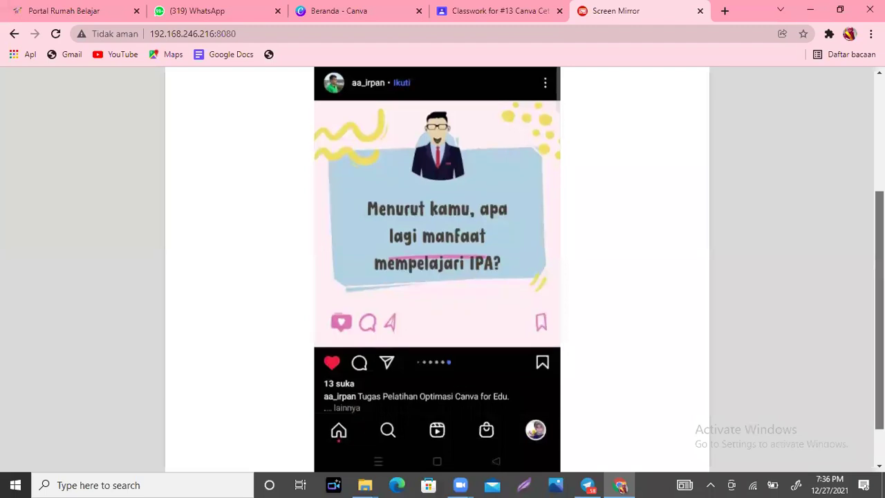
pyautogui.scroll(1, 442, 270)
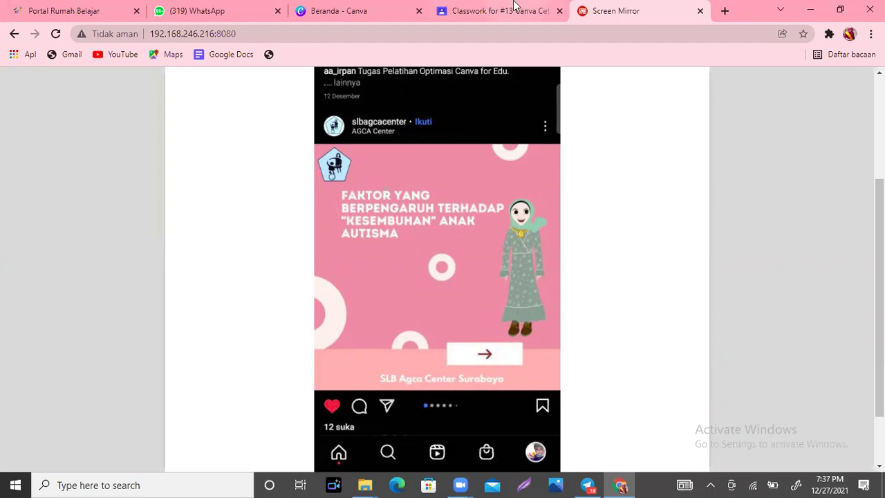
# Step: Review the Google Classroom People roster up to the Teachers list, then return to Canva's home page
pyautogui.hotkey('ctrl', 'shift', 'Tab')
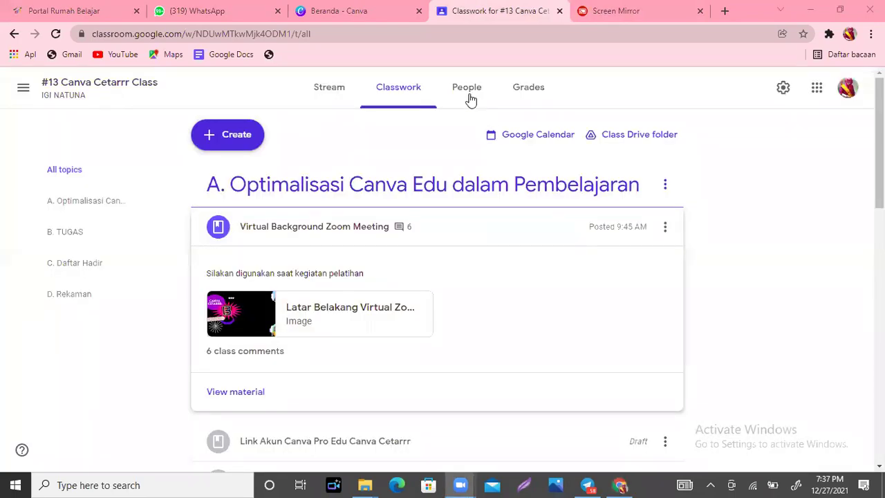
pyautogui.click(469, 100)
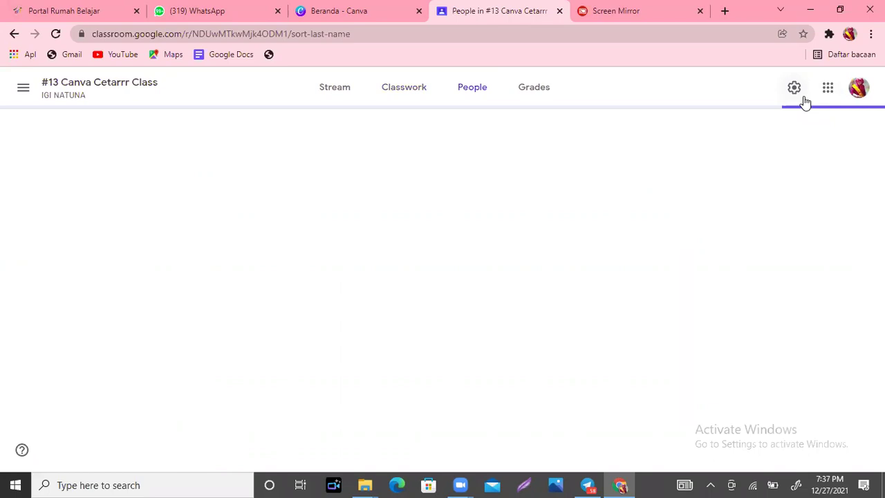
pyautogui.scroll(-2, 442, 277)
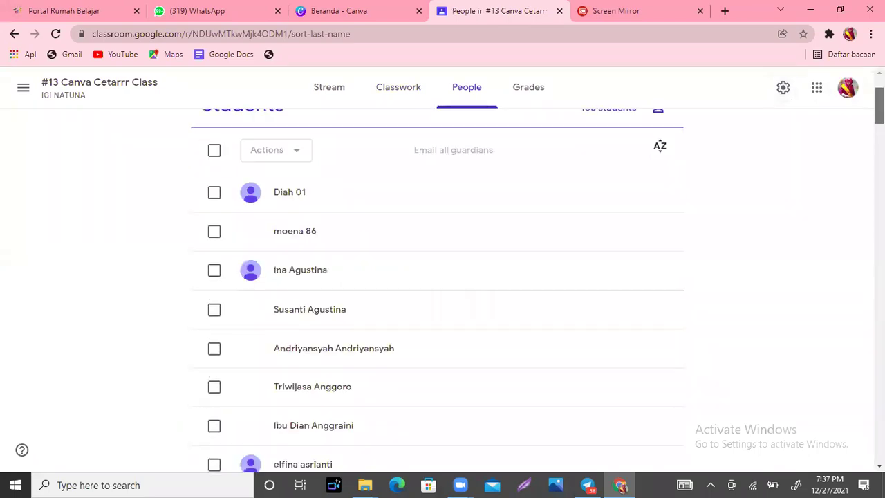
pyautogui.scroll(1, 442, 276)
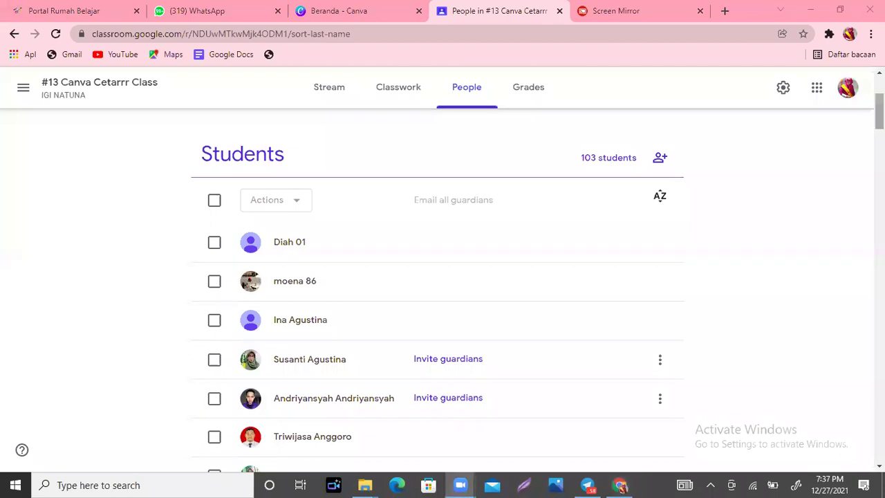
pyautogui.scroll(1, 326, 200)
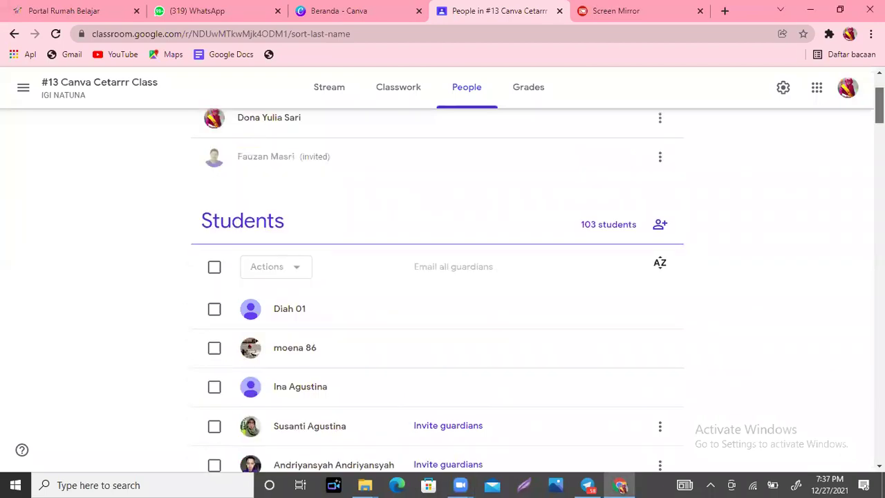
pyautogui.scroll(2, 437, 276)
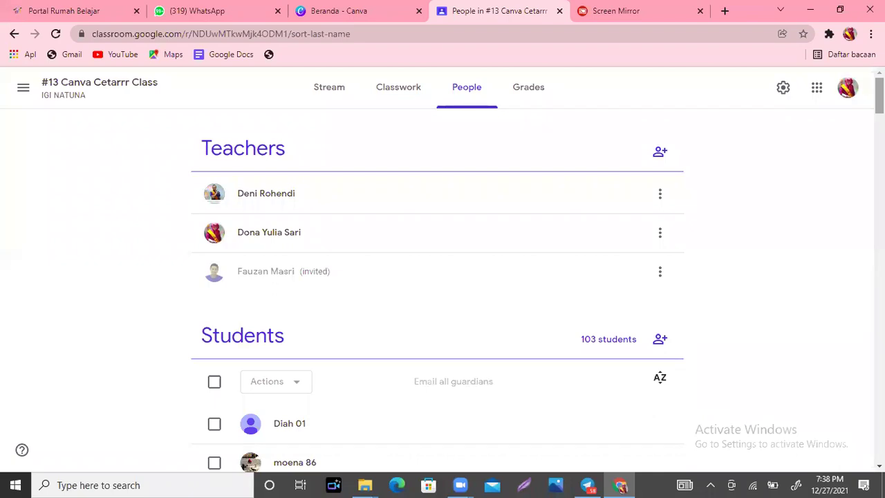
pyautogui.click(381, 5)
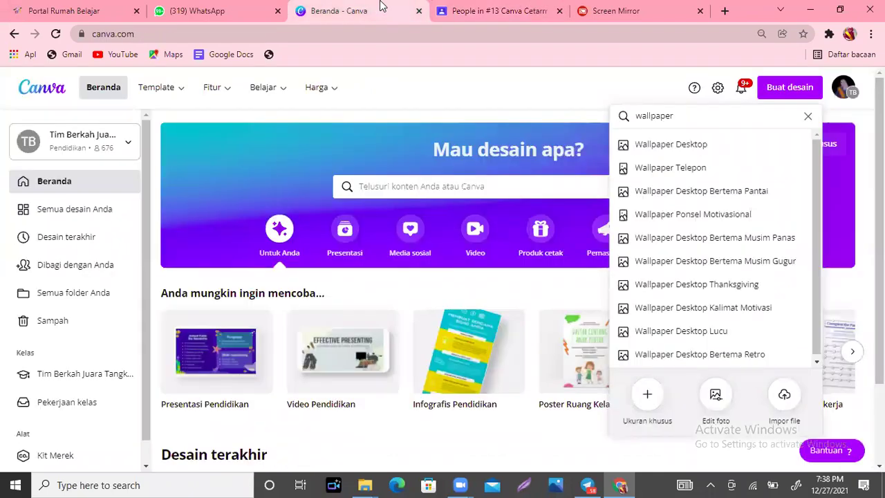
# Step: Clear the 'wallpaper' search and scroll down to the recent designs on Canva's home page
pyautogui.click(808, 119)
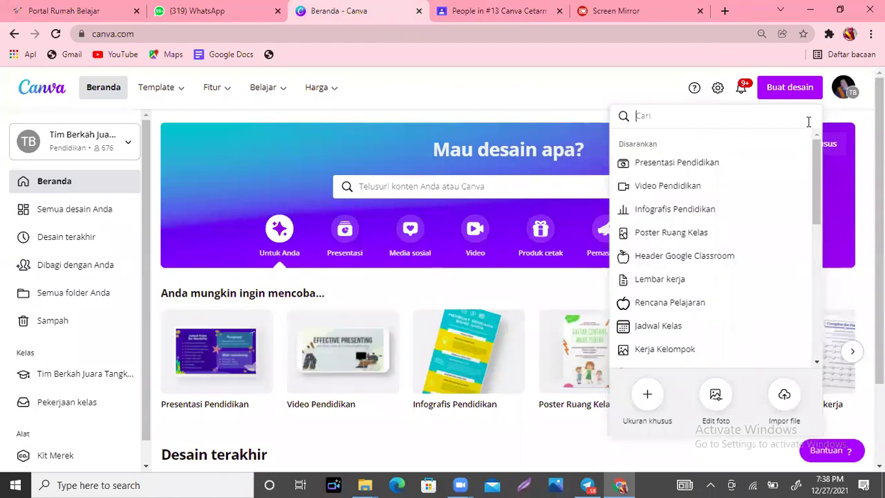
pyautogui.click(514, 97)
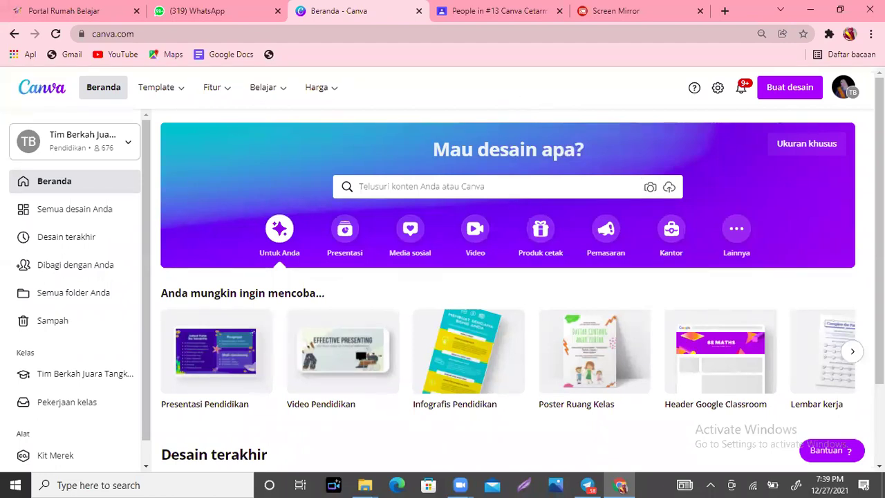
pyautogui.scroll(-2, 412, 69)
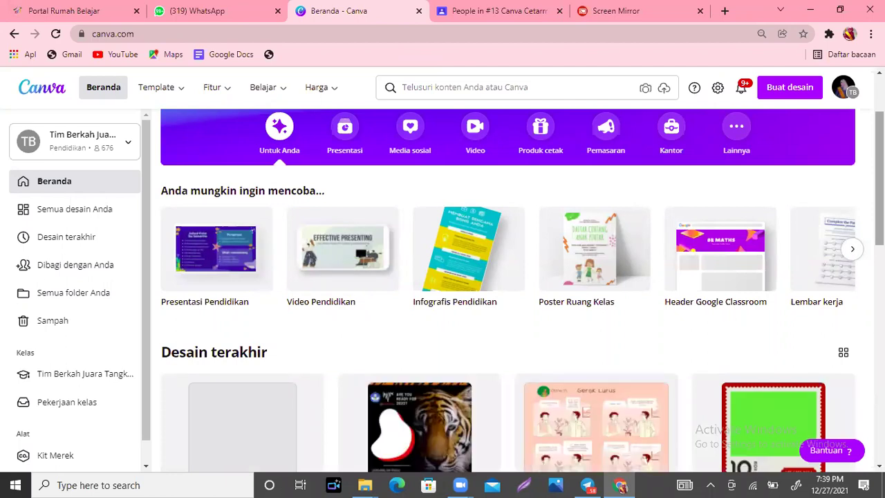
# Step: Switch the Canva workspace to the C3 Batch 2 team from the account menu's team list
pyautogui.click(840, 94)
pyautogui.moveTo(854, 185); pyautogui.dragTo(829, 210)
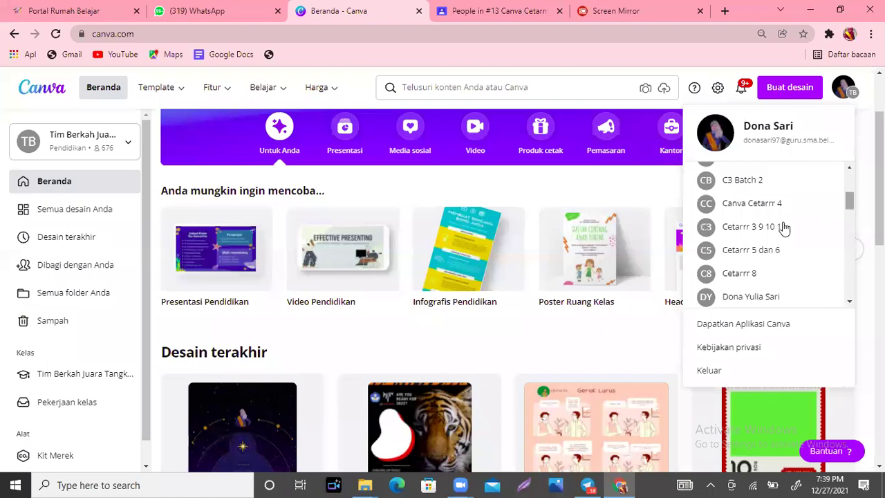
pyautogui.scroll(1, 850, 200)
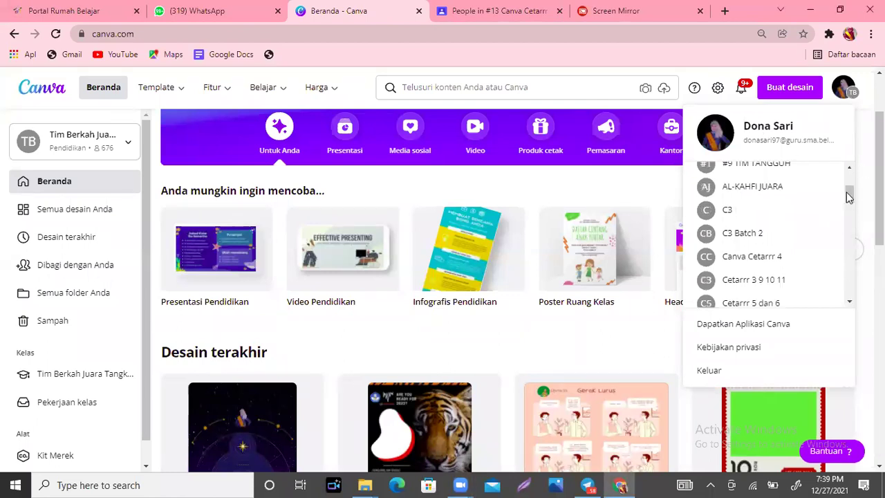
pyautogui.moveTo(850, 200); pyautogui.dragTo(850, 186)
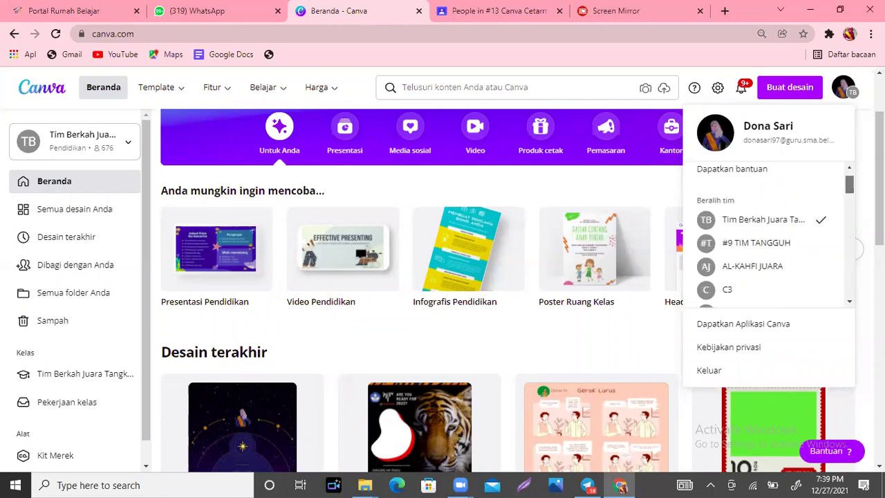
pyautogui.click(847, 249)
pyautogui.click(847, 287)
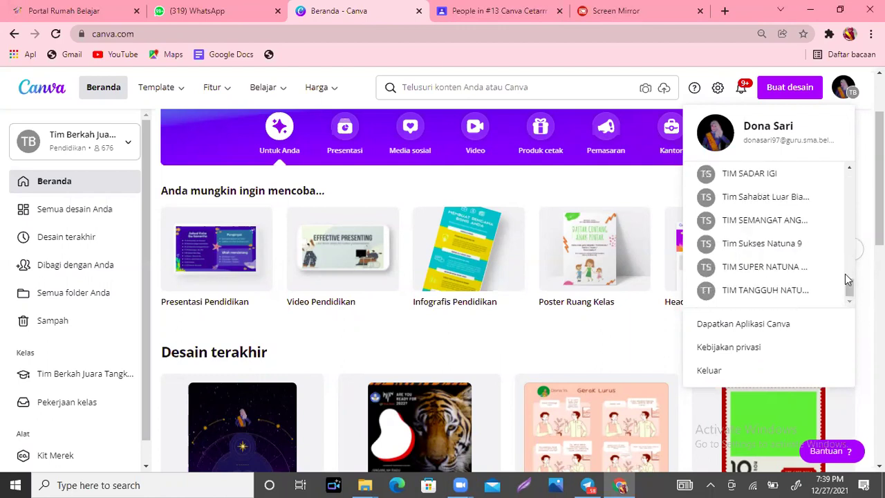
pyautogui.moveTo(847, 286); pyautogui.dragTo(848, 276)
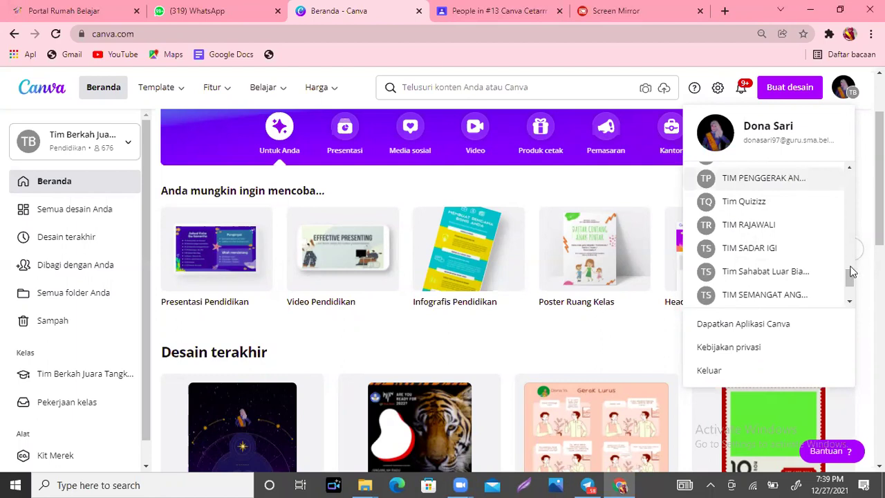
pyautogui.scroll(1, 849, 278)
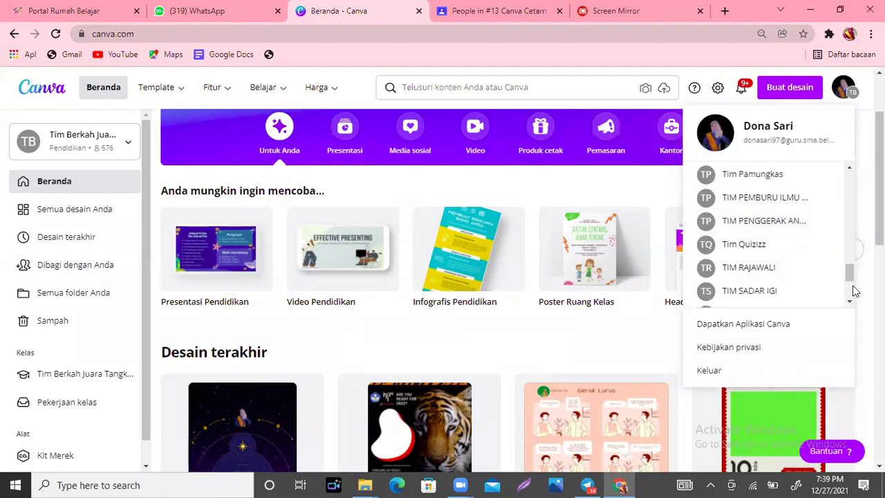
pyautogui.scroll(-1, 854, 289)
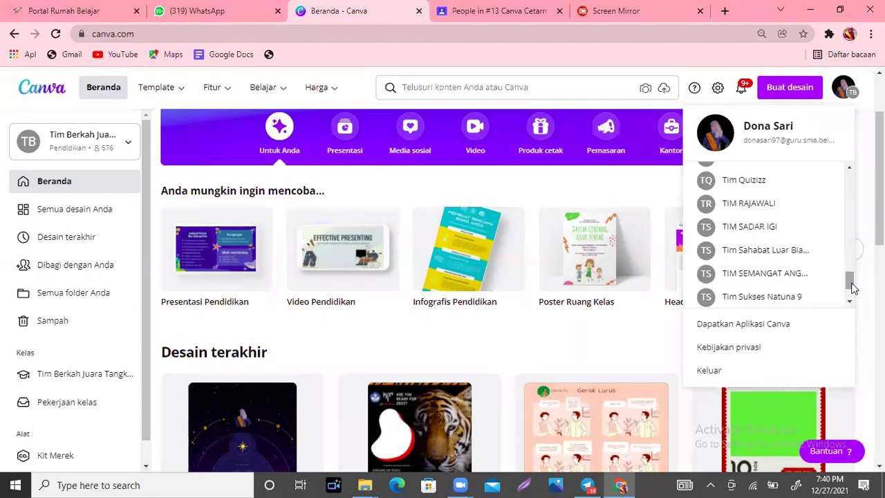
pyautogui.scroll(10, 853, 173)
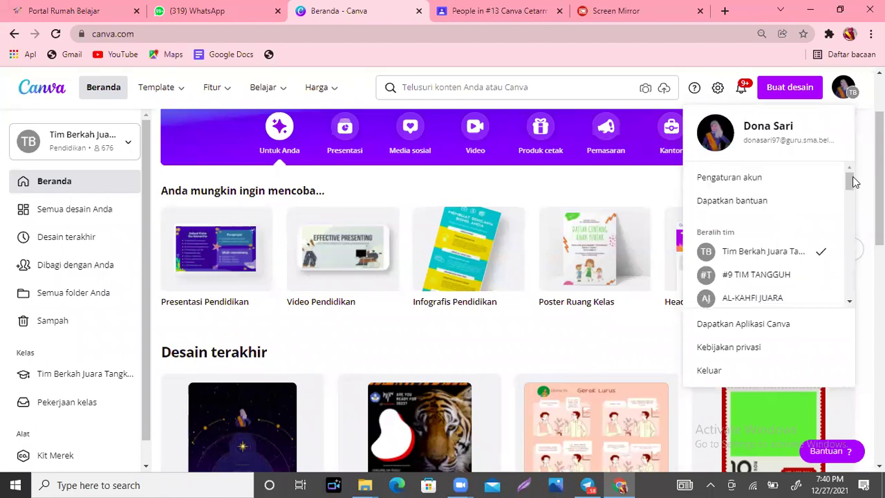
pyautogui.scroll(-1, 855, 186)
pyautogui.scroll(-3, 741, 200)
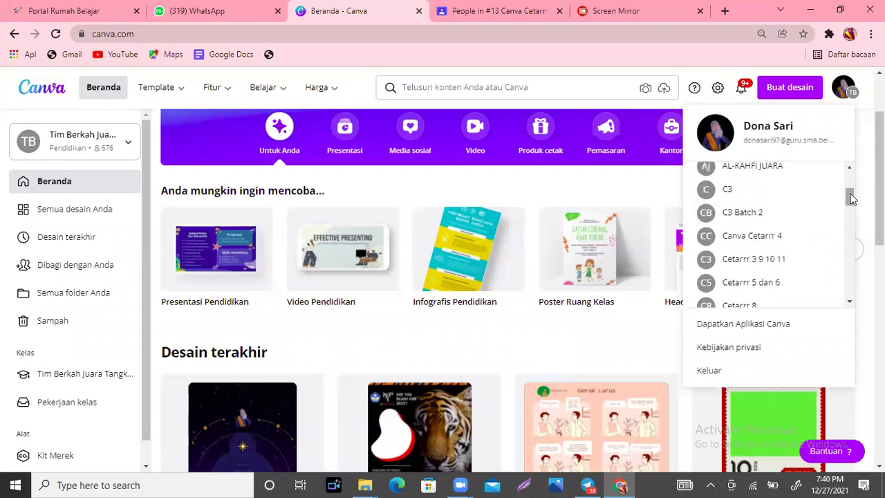
pyautogui.click(745, 213)
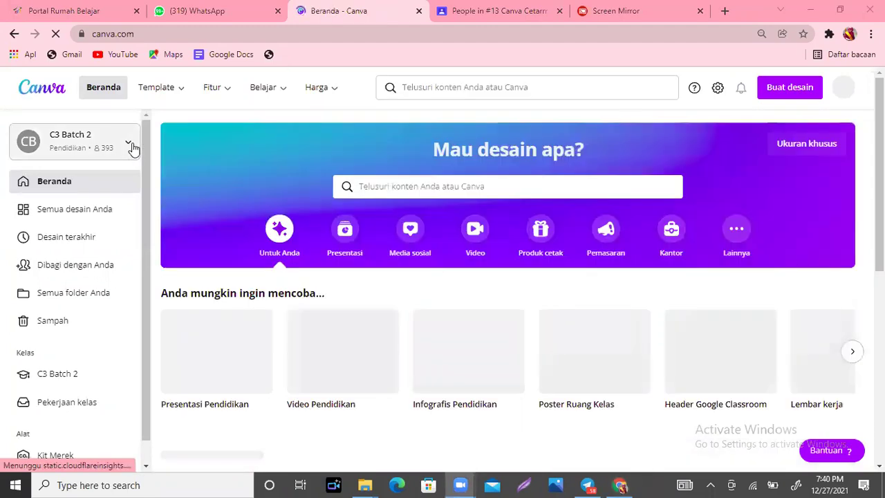
# Step: Rename the C3 Batch 2 class to 'C3 Batch 2 dan 13'
pyautogui.click(133, 149)
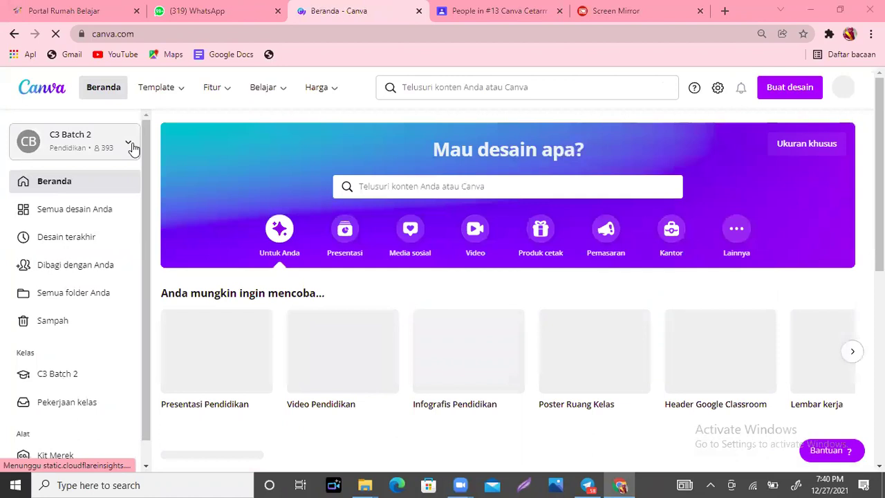
pyautogui.click(134, 149)
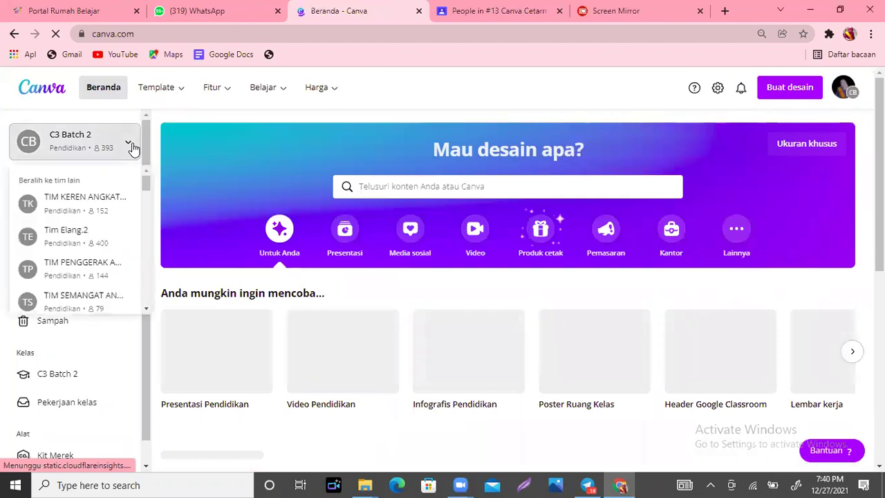
pyautogui.click(59, 373)
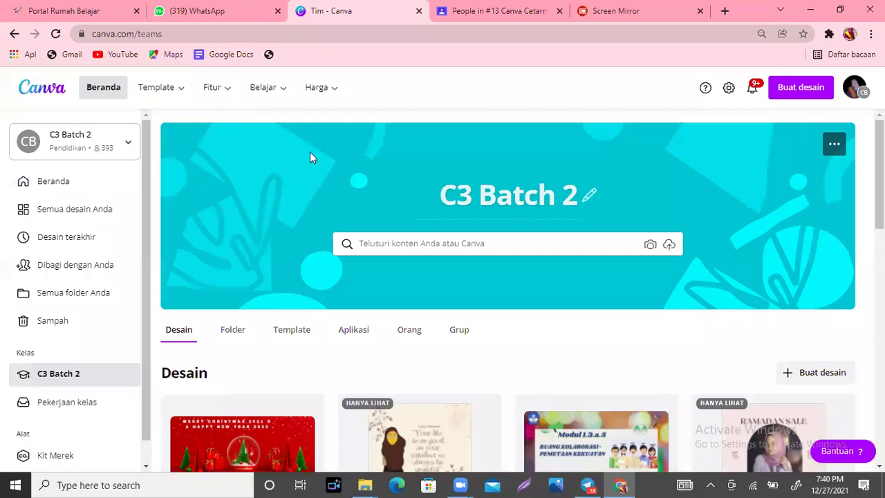
pyautogui.click(588, 198)
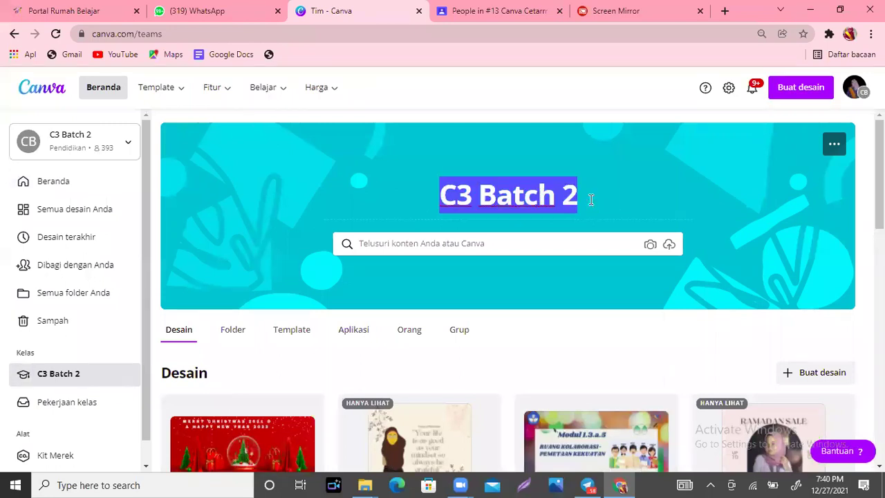
pyautogui.click(591, 199)
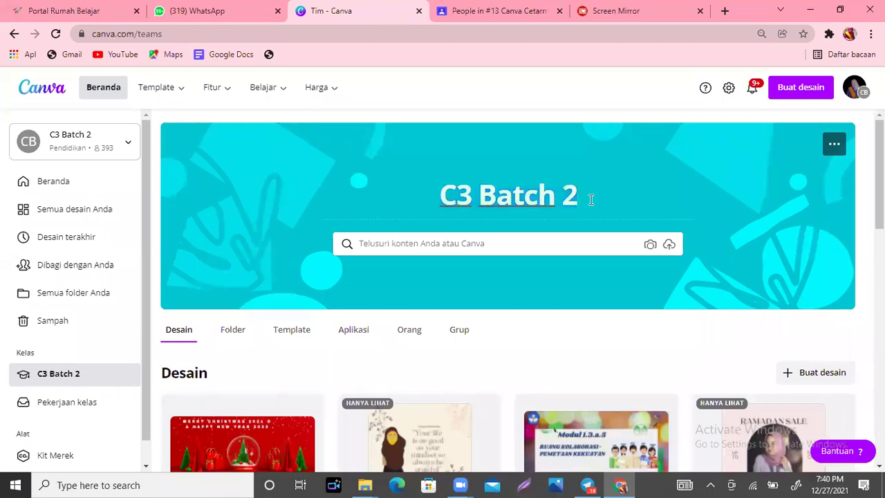
pyautogui.write('da')
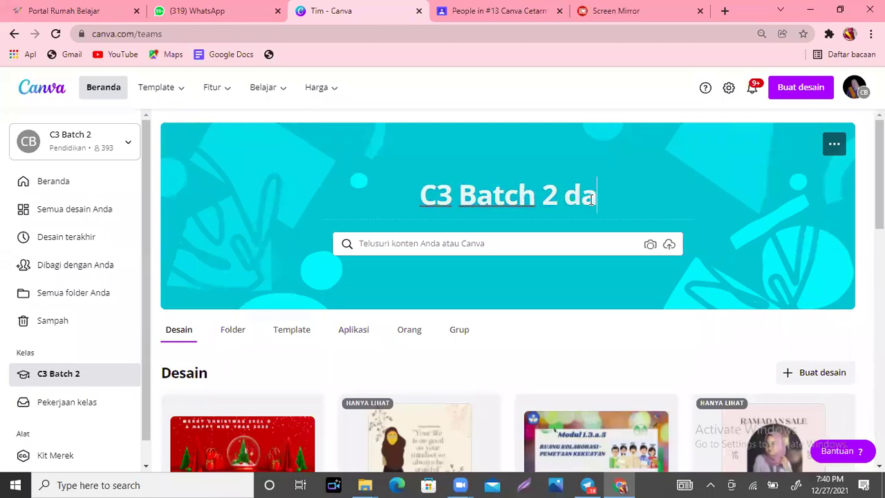
pyautogui.write('n 1')
pyautogui.write('3')
pyautogui.press('Return')
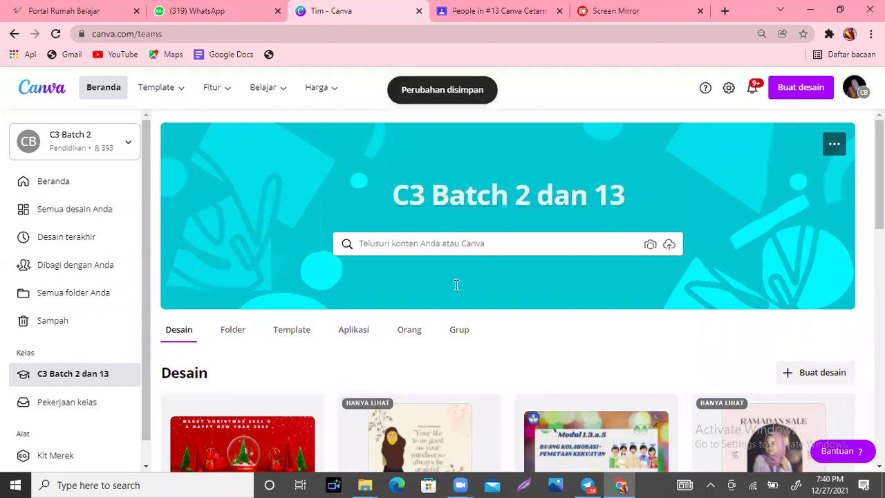
# Step: Copy the class invite link from its people options and go to Google Classroom
pyautogui.click(412, 332)
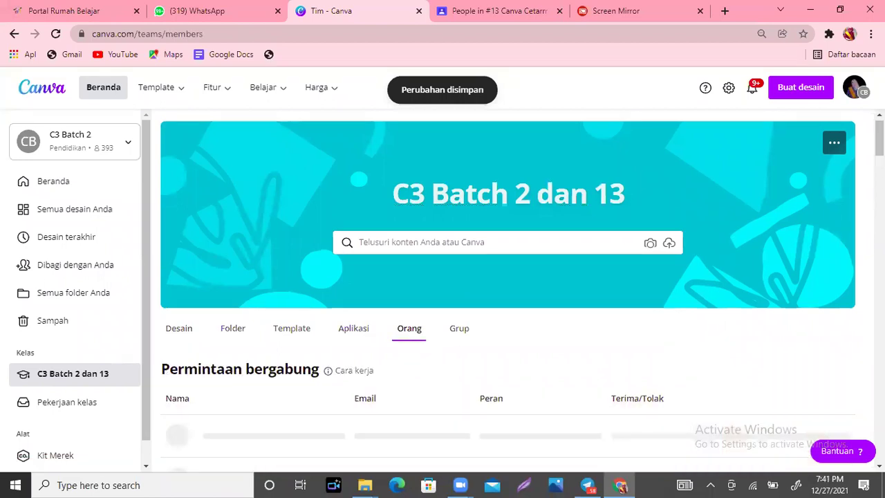
pyautogui.scroll(-5, 747, 170)
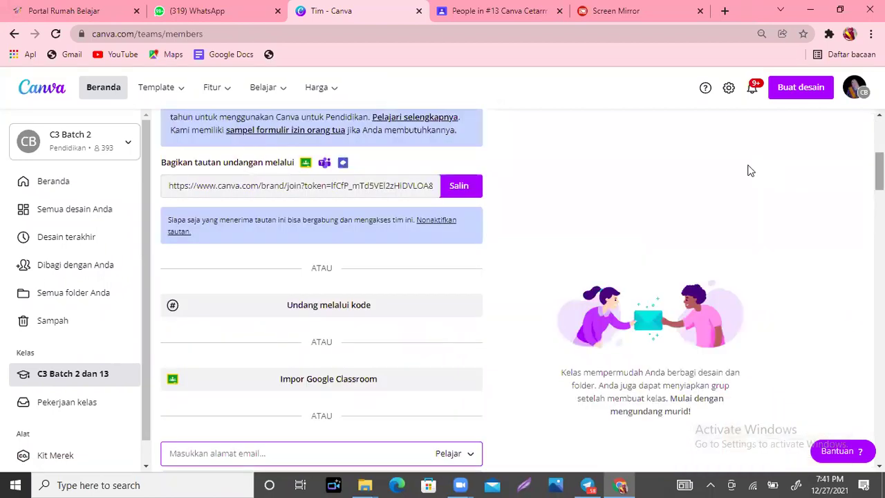
pyautogui.click(461, 185)
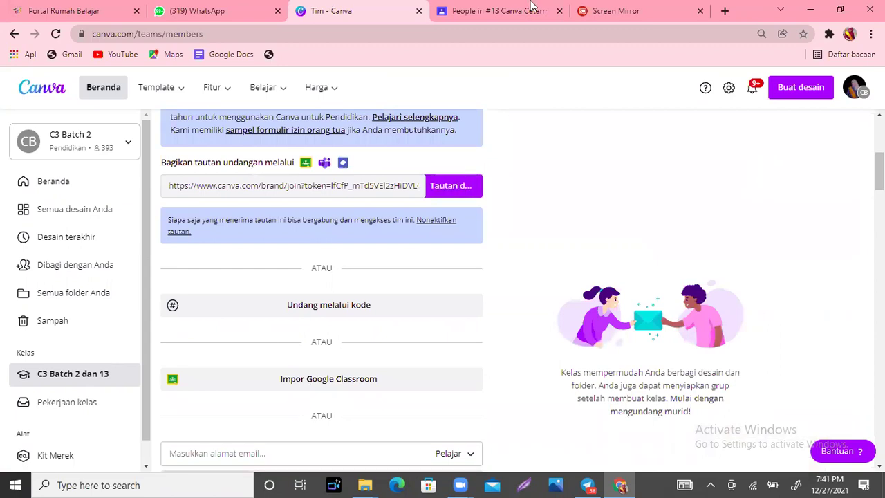
pyautogui.click(498, 10)
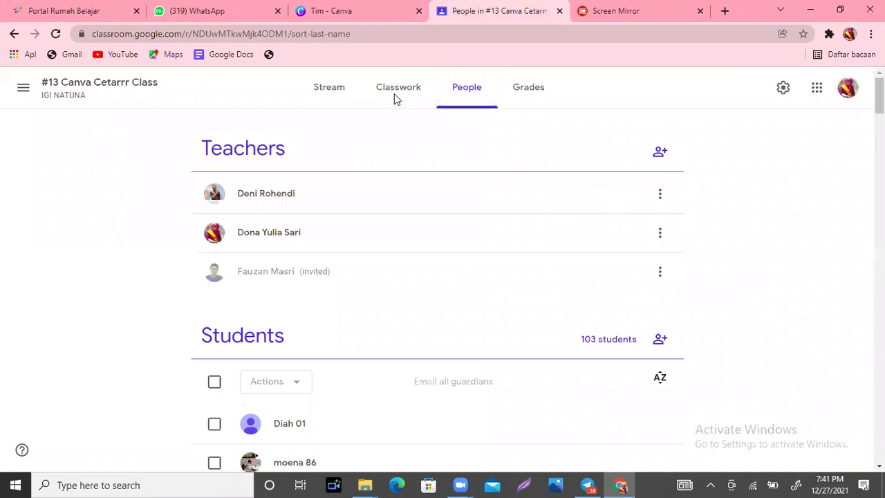
# Step: Edit the 'Link Akun Canva Pro Edu Canva Cetarrr' material and remove its old Canva link
pyautogui.click(394, 99)
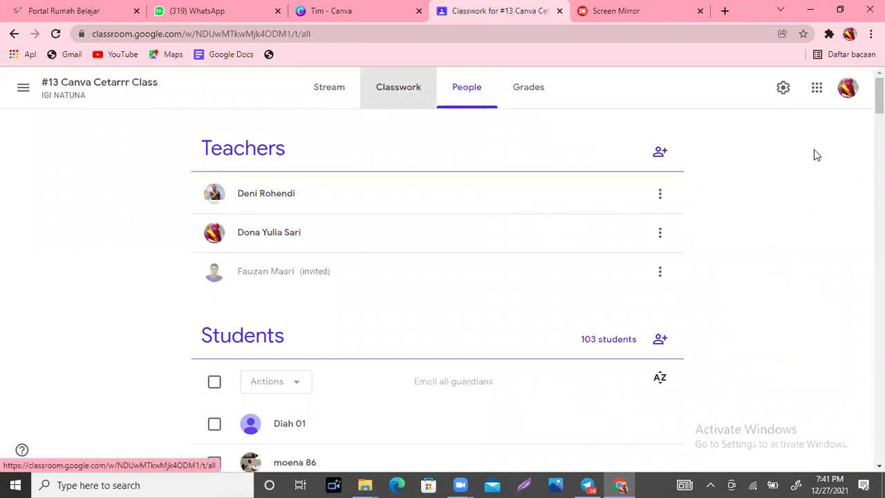
pyautogui.scroll(-5, 385, 132)
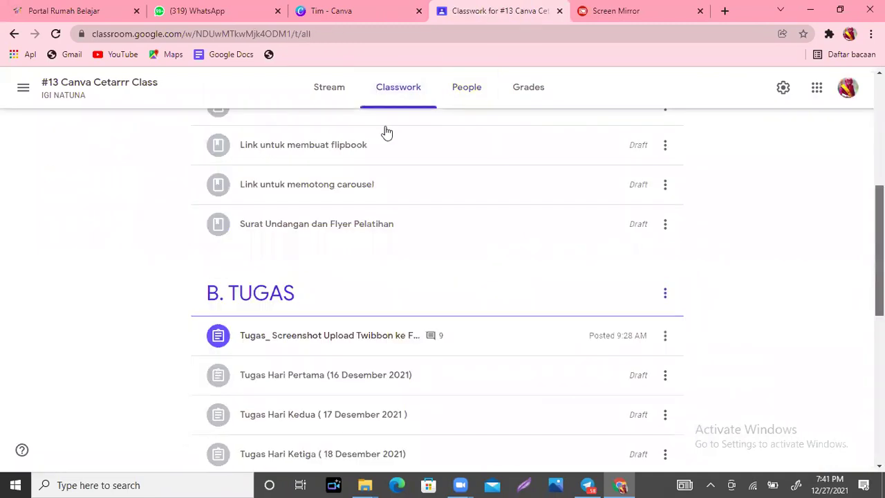
pyautogui.scroll(1, 282, 184)
pyautogui.scroll(-1, 282, 183)
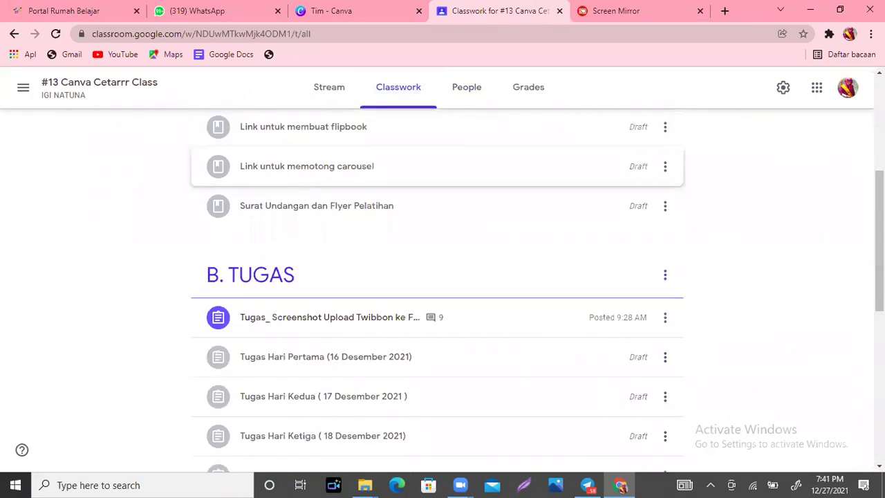
pyautogui.scroll(3, 350, 282)
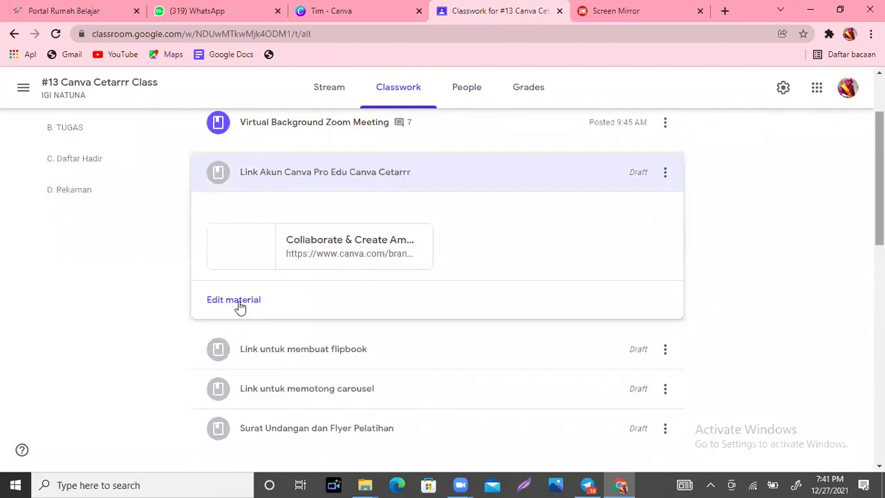
pyautogui.click(238, 302)
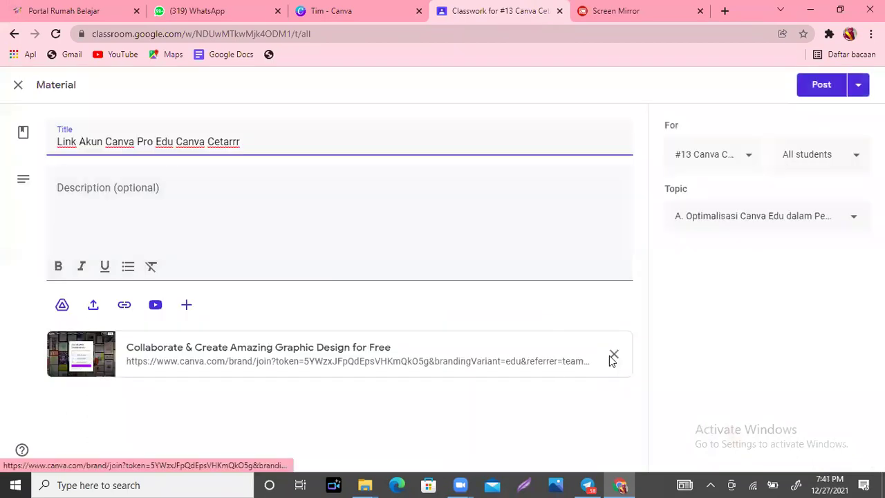
pyautogui.click(613, 356)
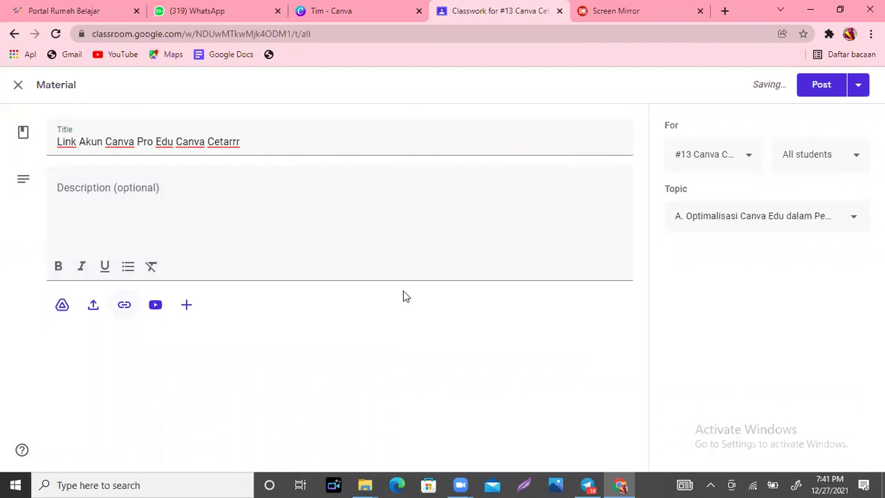
# Step: Attach the pasted Canva invite link and post the updated material to students
pyautogui.hotkey('ctrl', 'v')
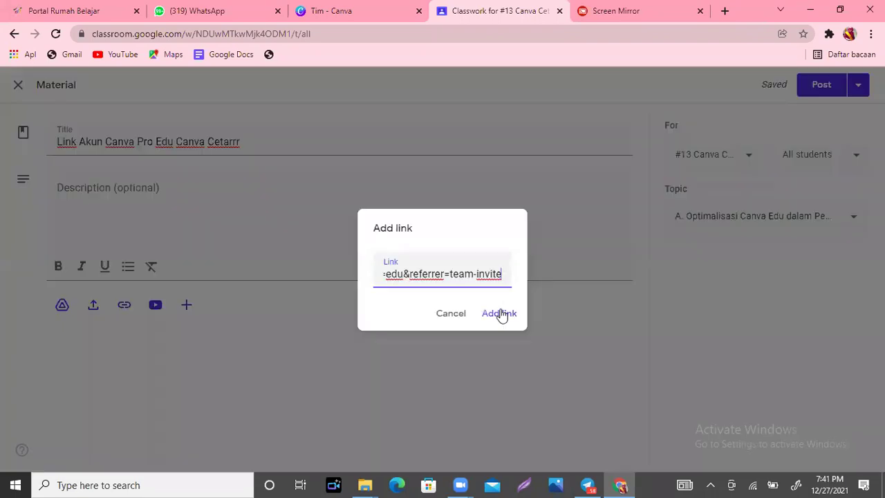
pyautogui.click(501, 314)
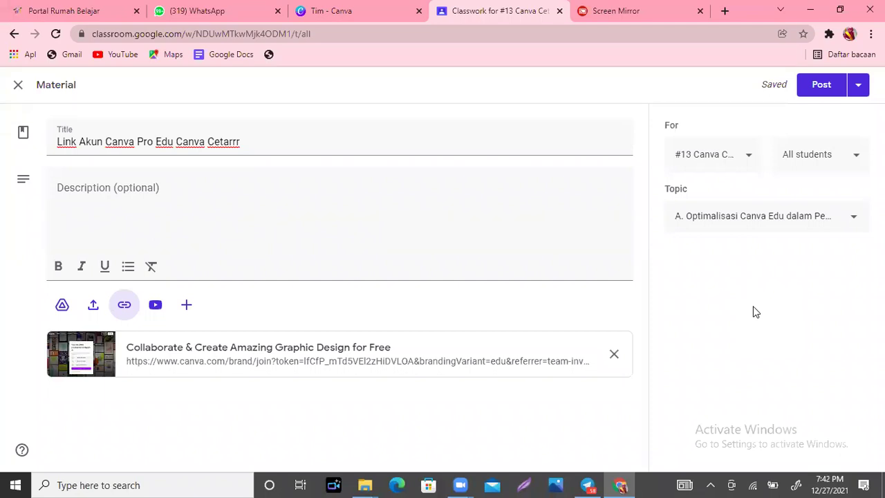
pyautogui.click(818, 90)
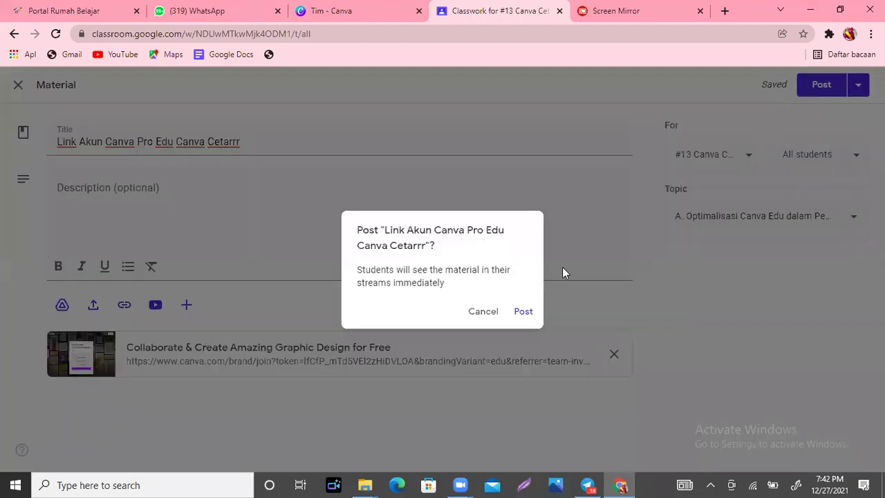
pyautogui.click(523, 312)
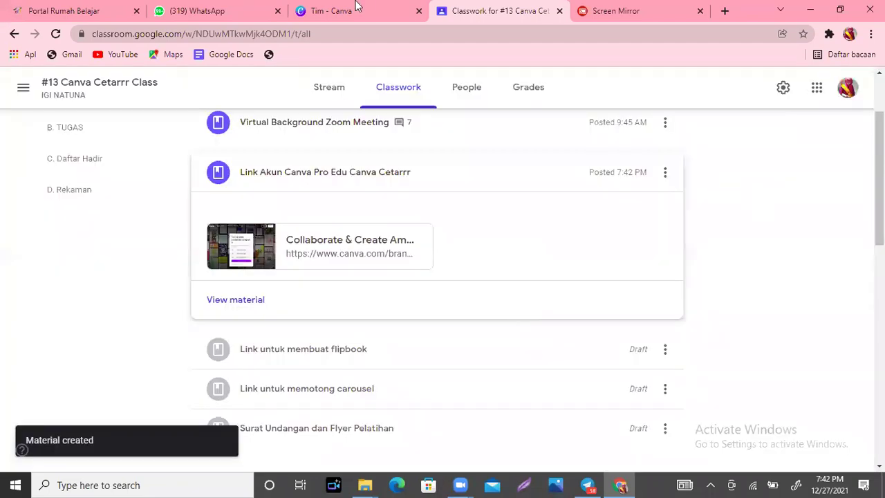
# Step: Return to the Canva class page, check and dismiss the Bantuan help panel, and scroll back up
pyautogui.click(357, 7)
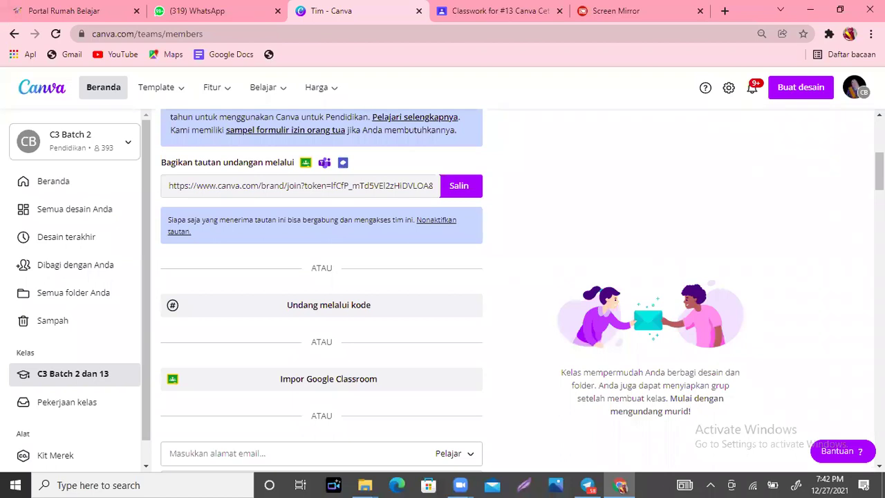
pyautogui.click(835, 456)
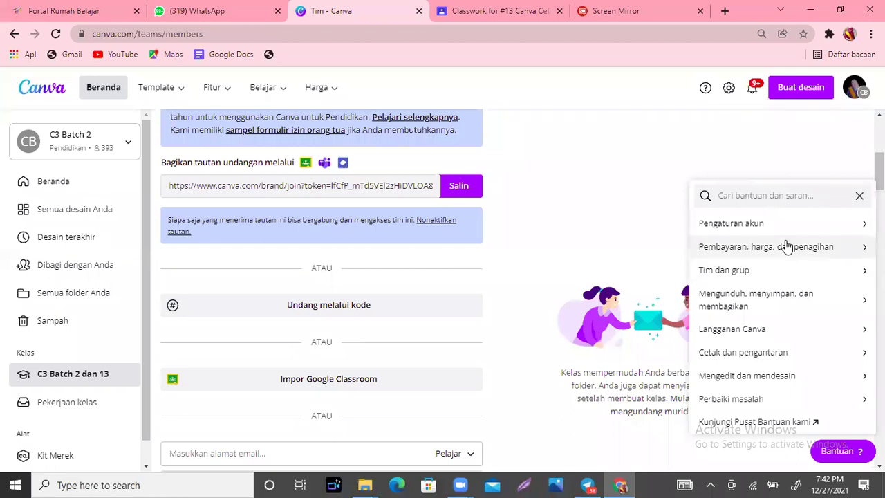
pyautogui.click(783, 141)
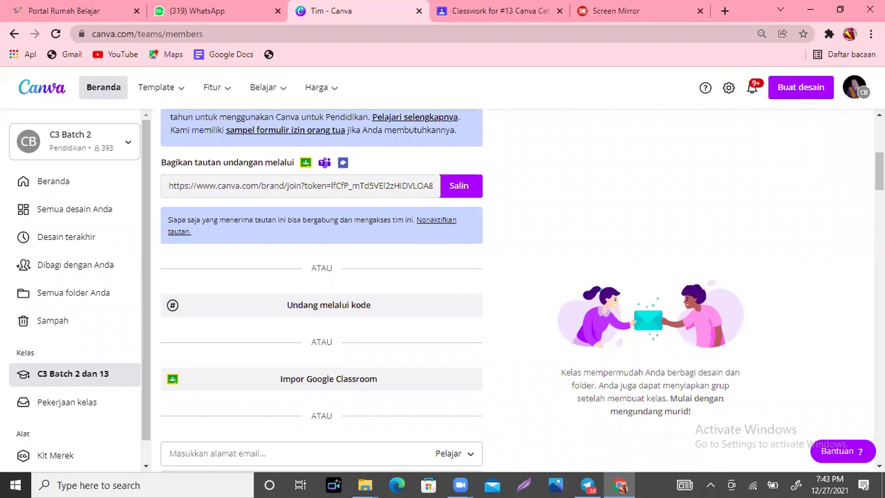
pyautogui.scroll(5, 508, 276)
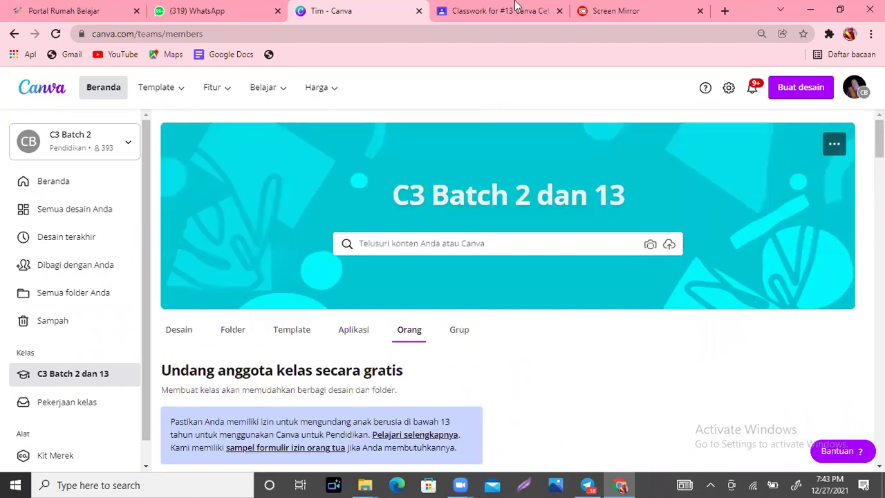
# Step: Switch to the 'Classwork for #13 Canva Cetarrr' tab with Ctrl+Tab
pyautogui.hotkey('ctrl', 'Tab')
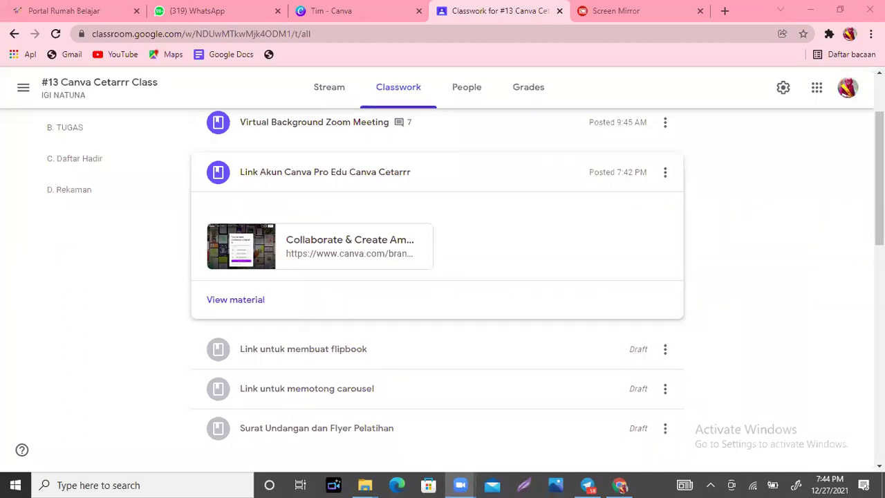
# Step: Change the Tugas Hari Pertama title date from 16 to 27 Desember 2021 and assign it
pyautogui.scroll(-4, 332, 356)
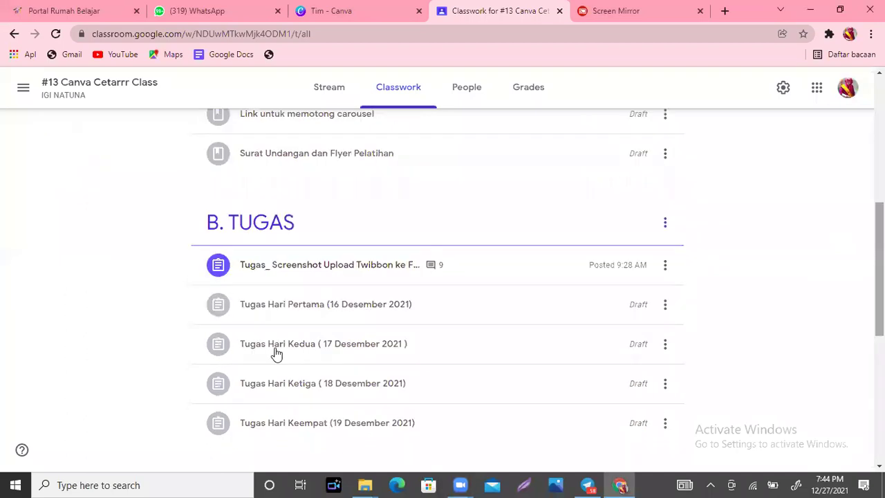
pyautogui.click(345, 304)
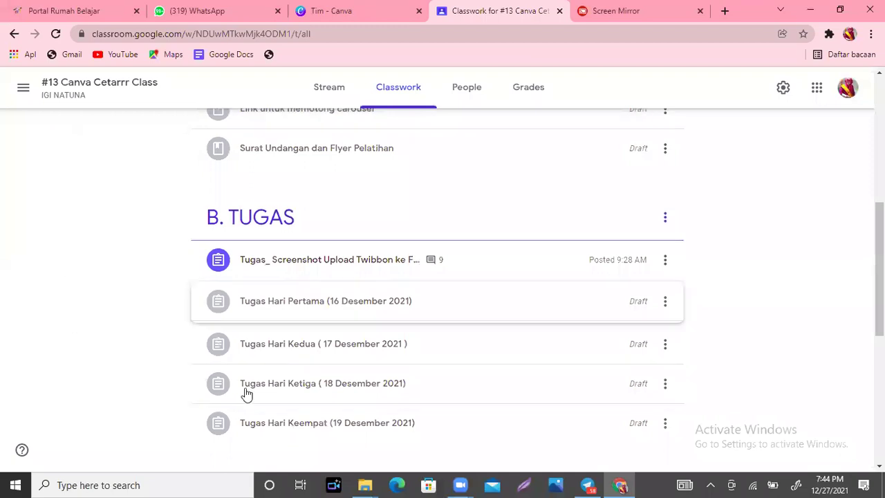
pyautogui.click(242, 394)
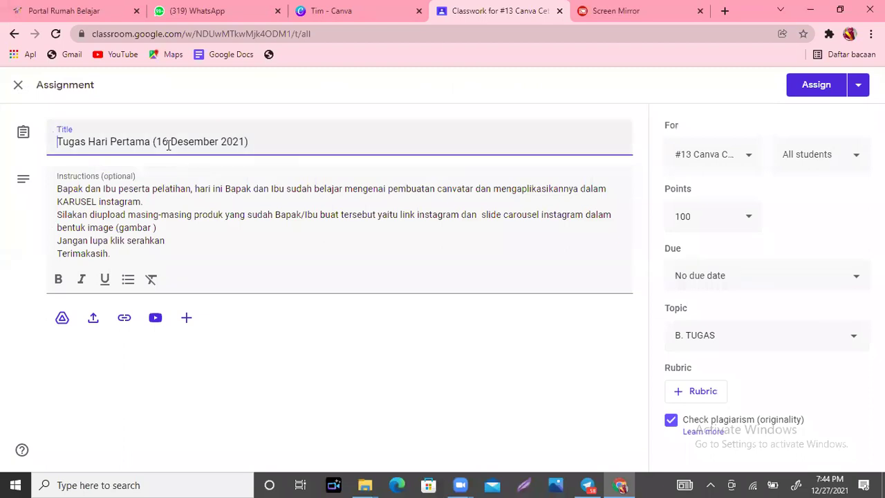
pyautogui.press('BackSpace')
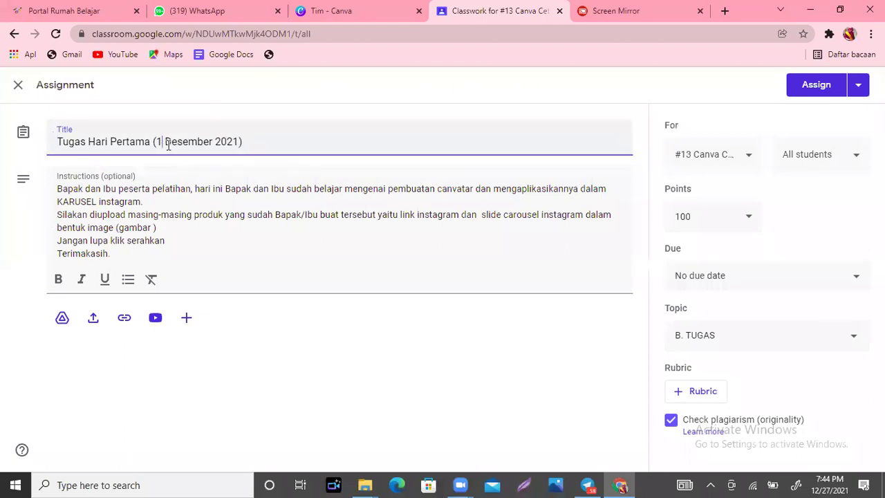
pyautogui.press('BackSpace')
pyautogui.write('27')
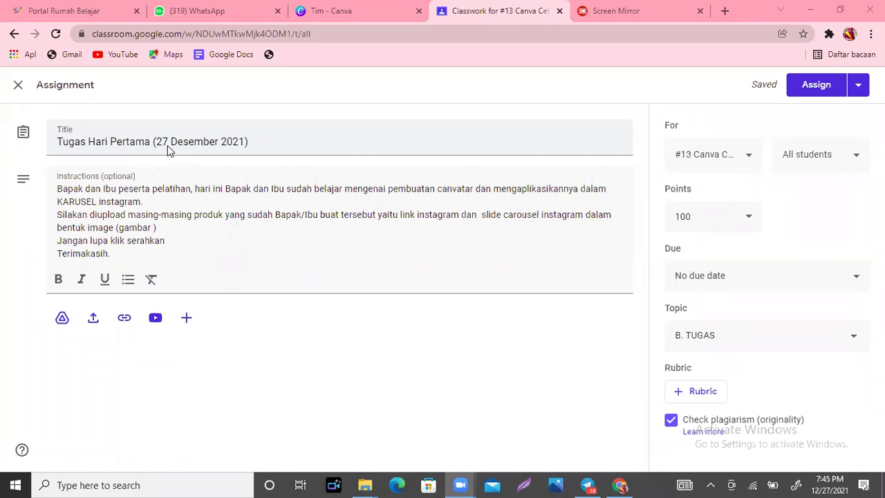
pyautogui.click(816, 86)
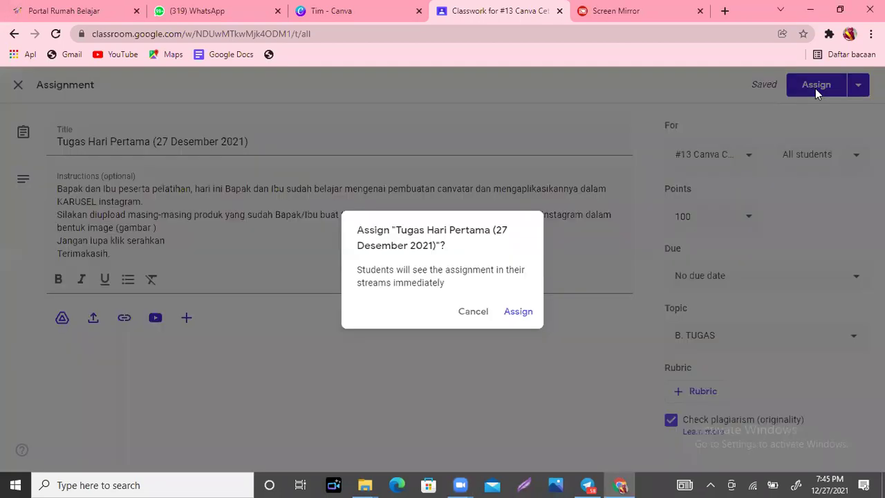
pyautogui.press('Return')
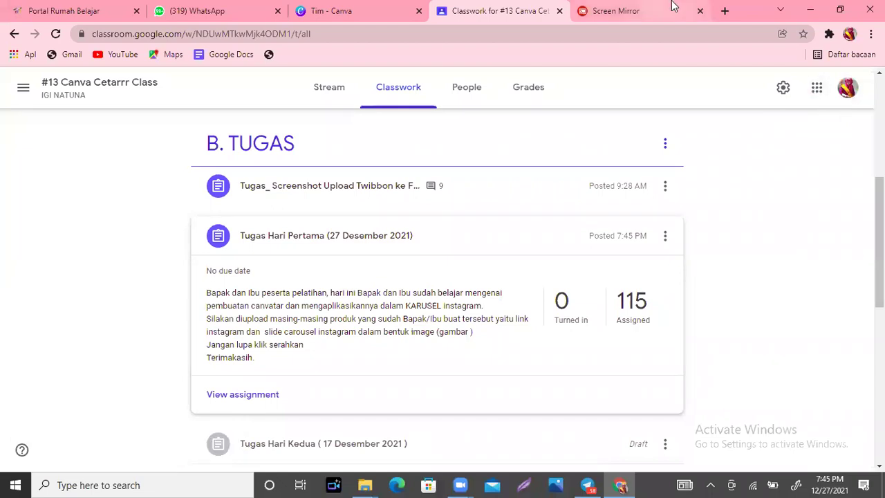
# Step: Browse the team's Desain list of member designs such as 'Tugas 2 hari 1' and 'welcome!'
pyautogui.click(364, 8)
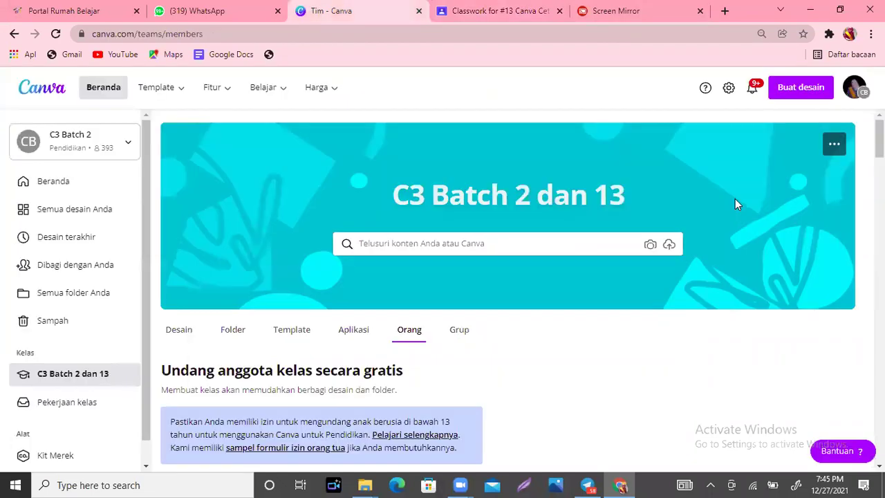
pyautogui.click(178, 330)
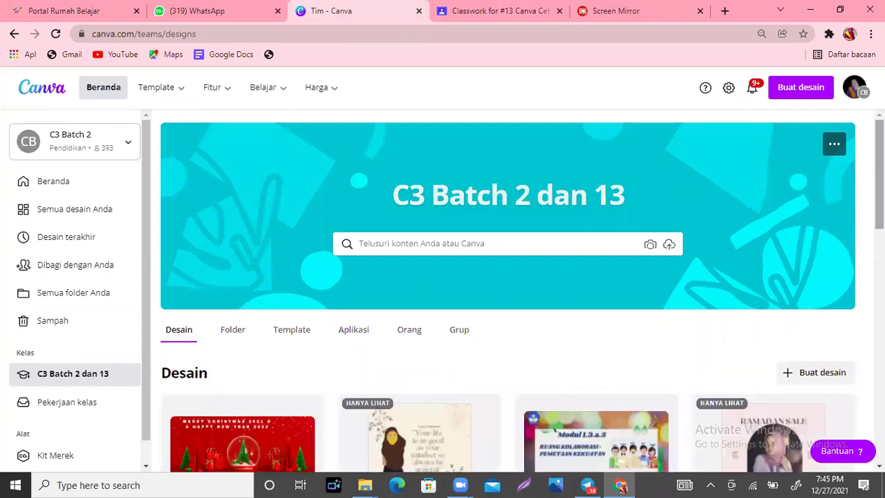
pyautogui.scroll(-4, 387, 183)
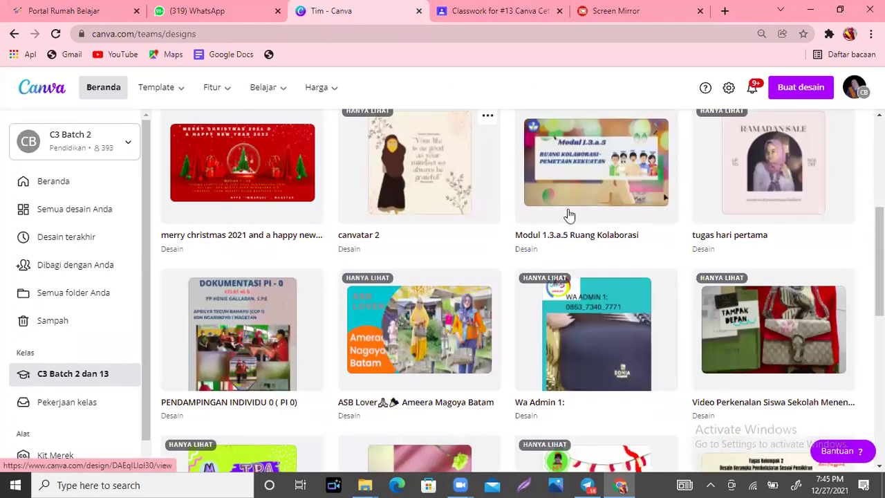
pyautogui.scroll(-2, 508, 290)
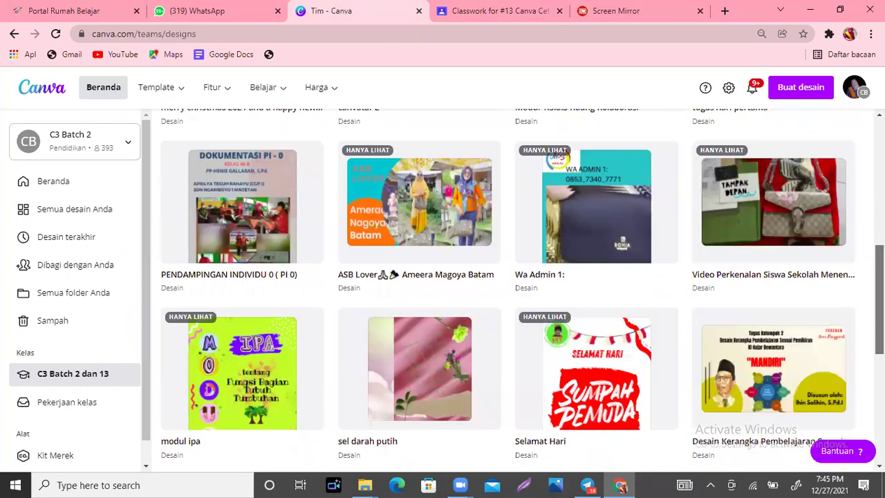
pyautogui.scroll(-3, 508, 290)
pyautogui.scroll(-2, 508, 290)
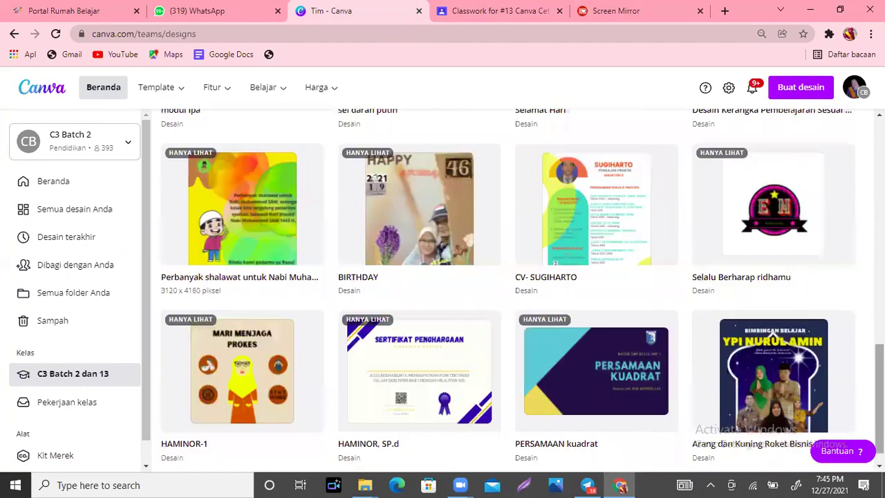
pyautogui.scroll(-4, 508, 290)
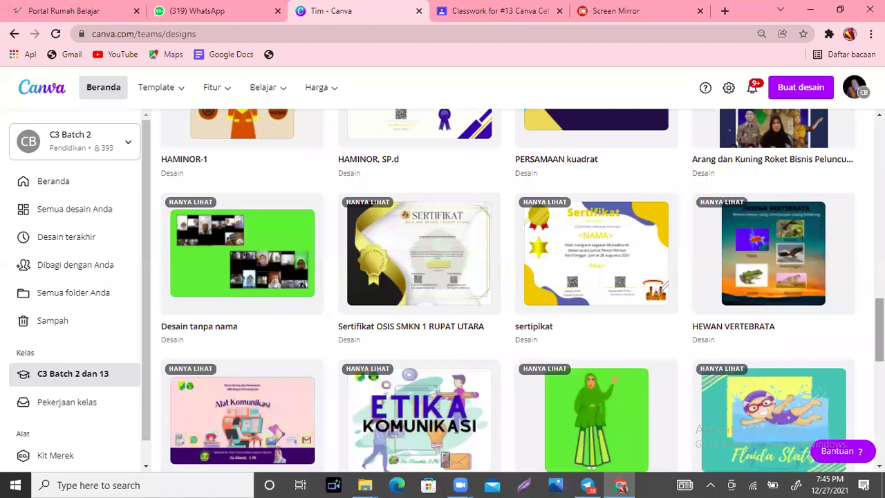
pyautogui.scroll(-2, 508, 290)
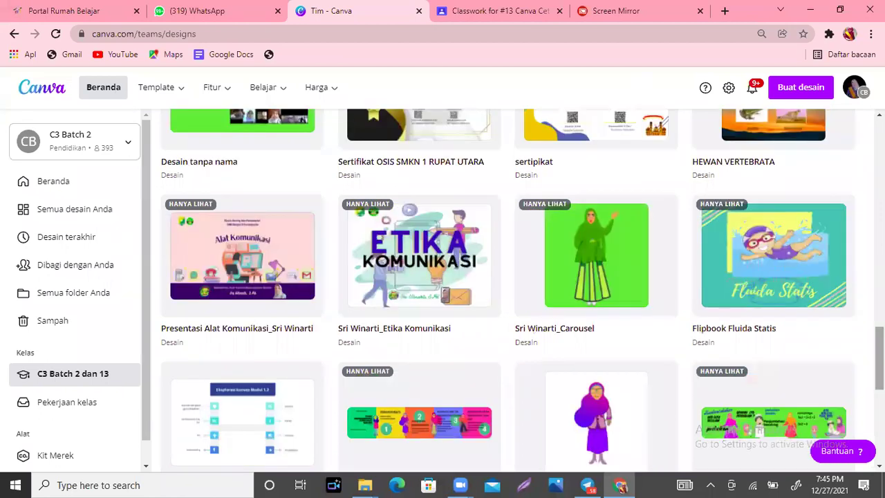
pyautogui.scroll(-1, 522, 289)
pyautogui.scroll(-3, 522, 289)
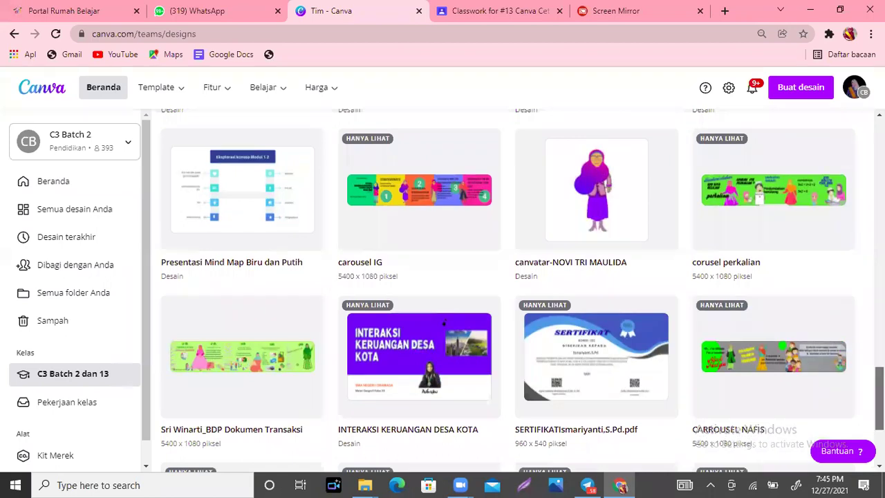
pyautogui.scroll(-3, 444, 322)
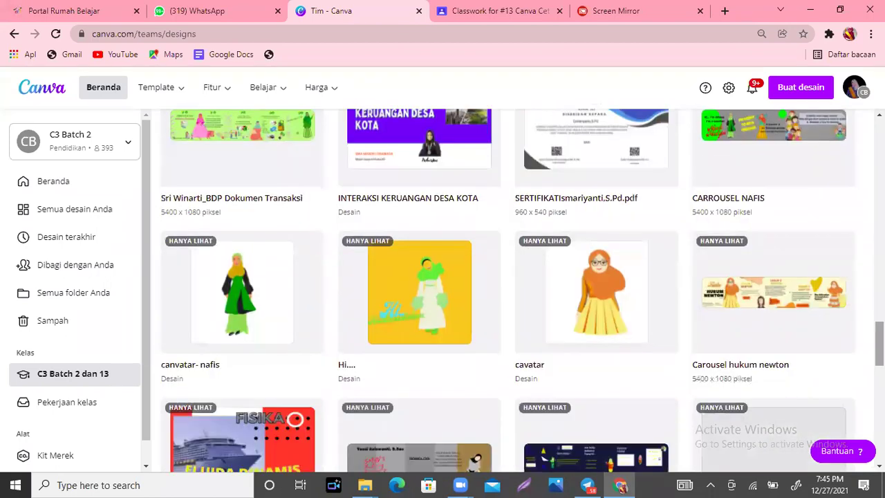
pyautogui.scroll(-3, 508, 290)
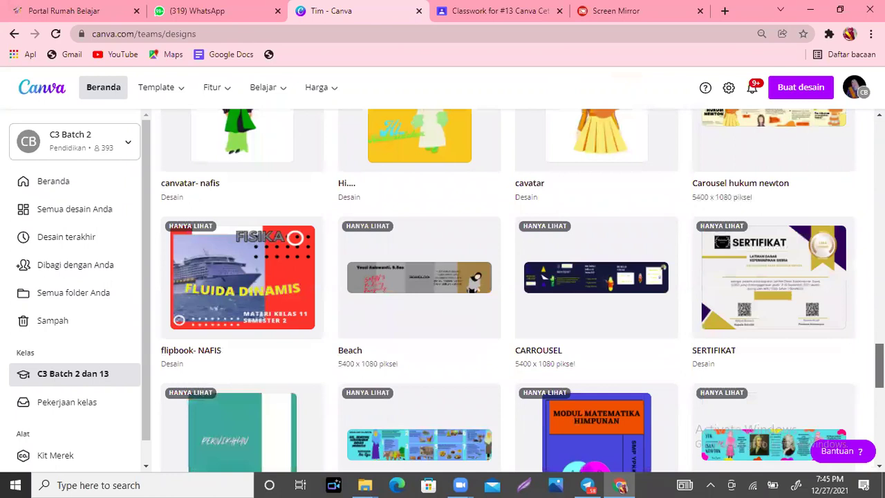
pyautogui.scroll(-4, 508, 290)
pyautogui.scroll(-2, 508, 290)
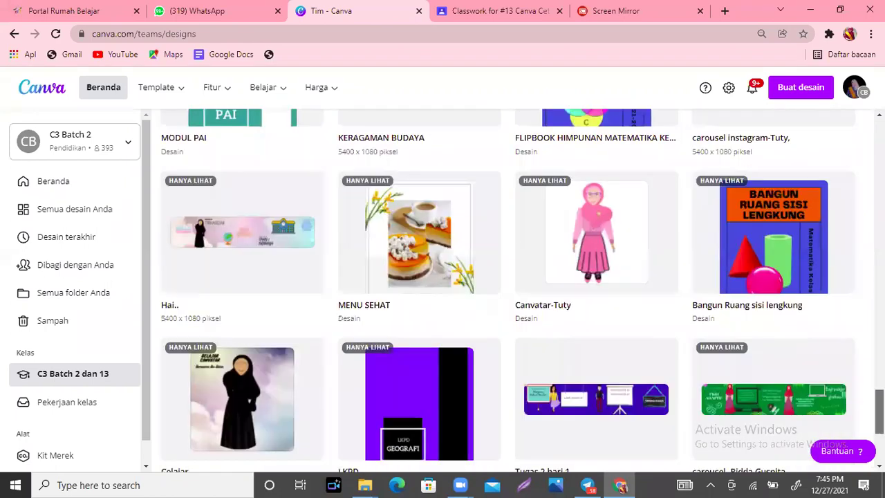
pyautogui.scroll(-1, 508, 290)
pyautogui.scroll(-3, 508, 290)
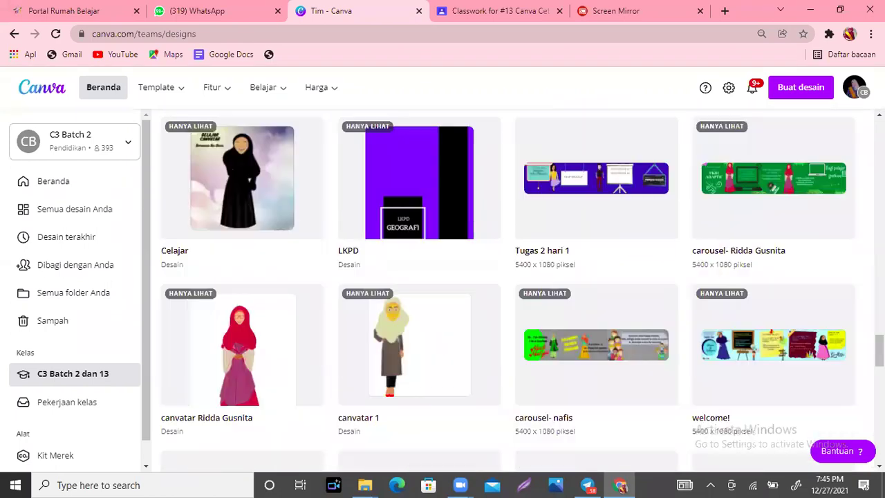
pyautogui.scroll(-3, 508, 291)
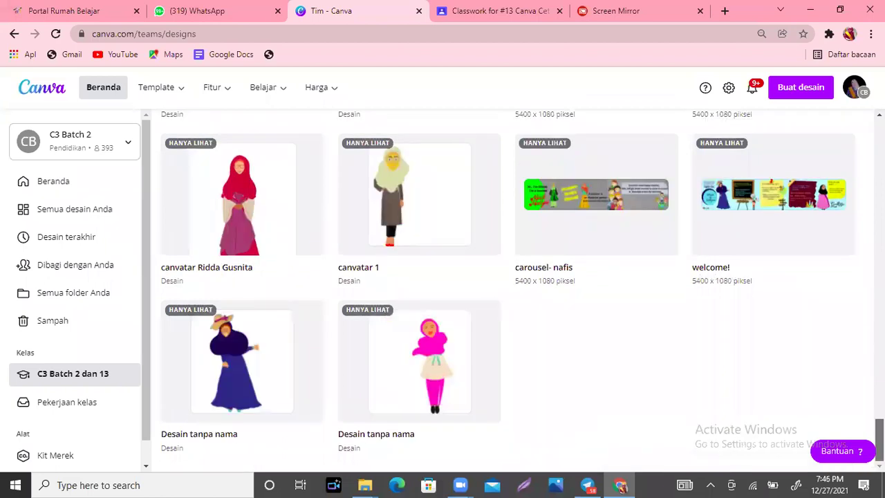
pyautogui.scroll(20, 508, 290)
pyautogui.scroll(20, 508, 290)
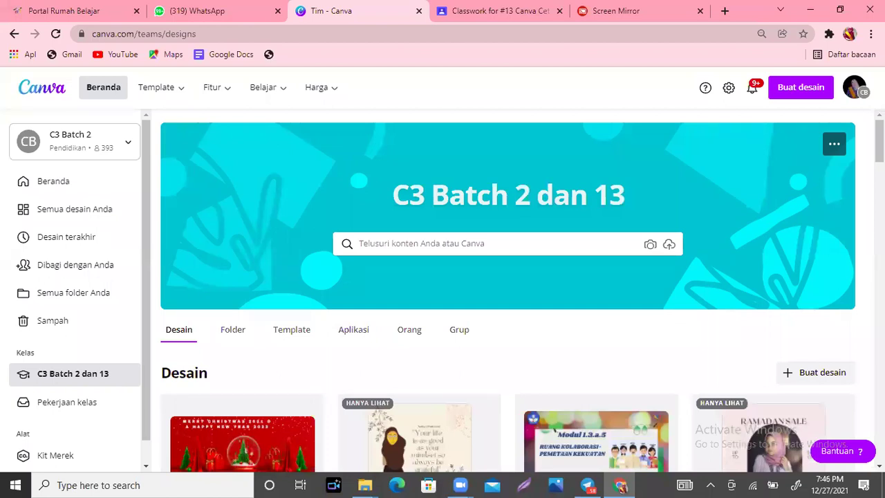
# Step: Create a blank Kiriman Instagram design by searching 'kiriman instagram' in Buat desain
pyautogui.click(806, 97)
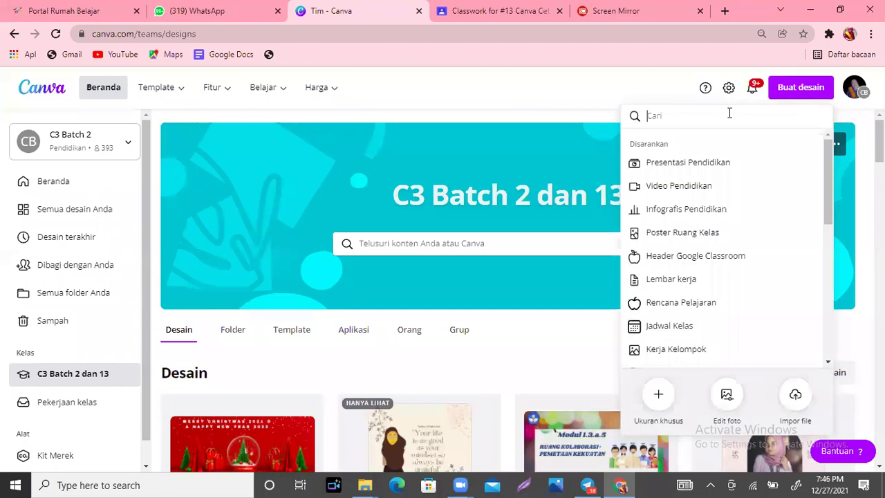
pyautogui.write('kirima')
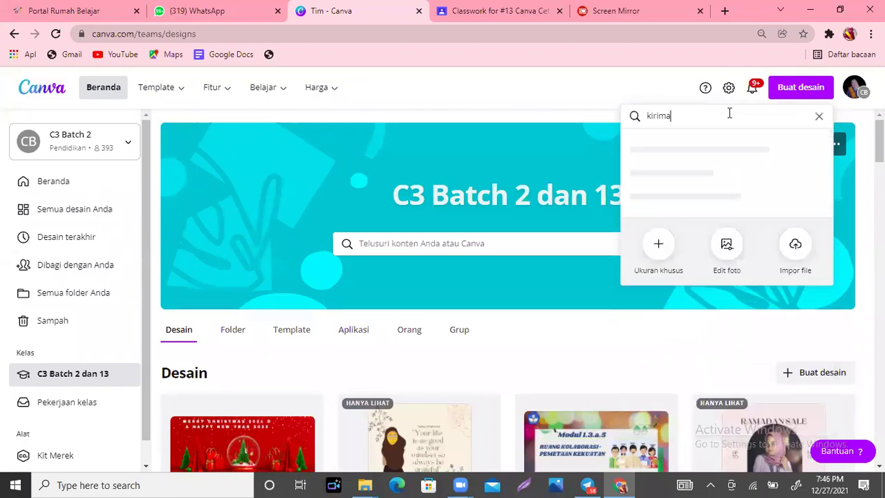
pyautogui.write('n instagram')
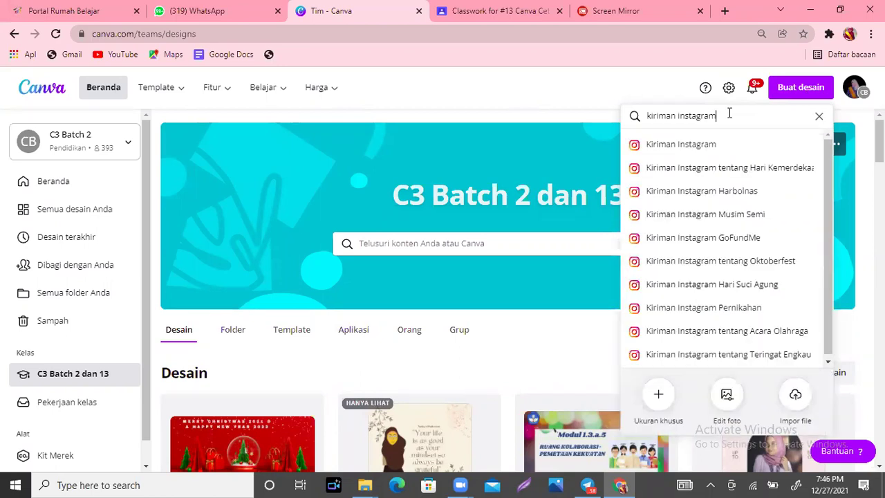
pyautogui.click(709, 156)
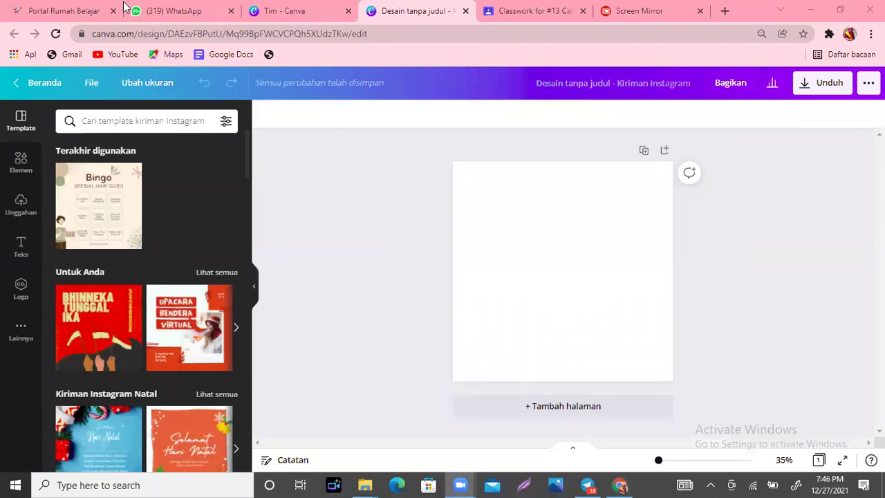
# Step: Copy the link address from the 'Link Akun Canva Pro Edu Canva Cetarrr' material
pyautogui.click(543, 18)
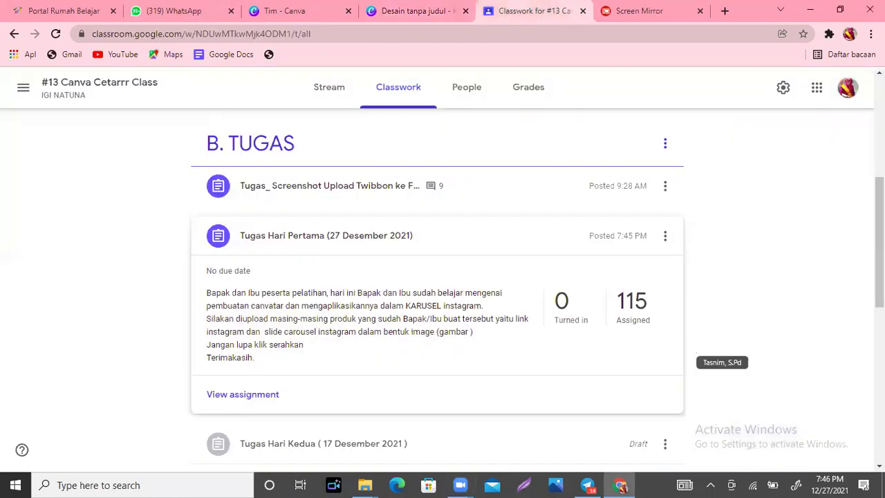
pyautogui.scroll(5, 358, 260)
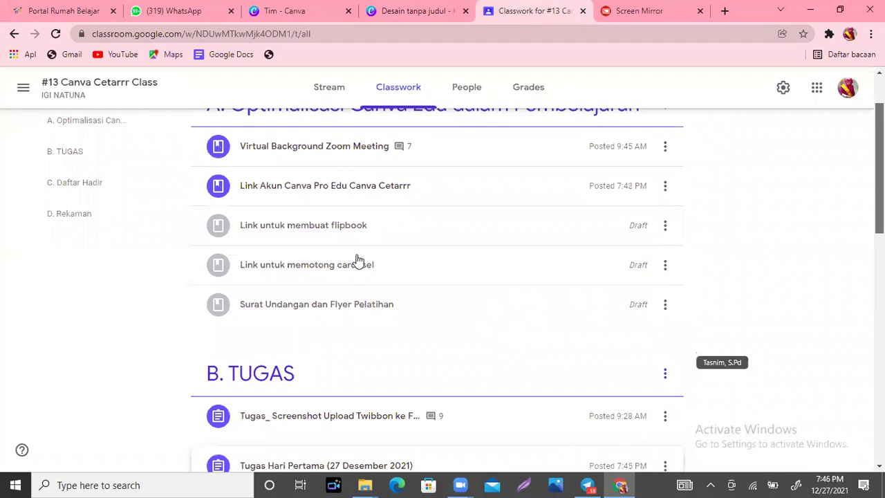
pyautogui.click(366, 217)
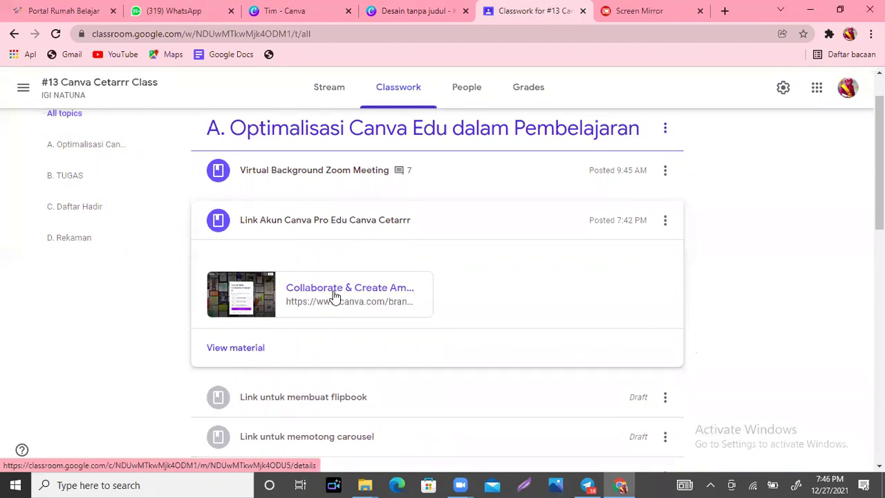
pyautogui.rightClick(334, 294)
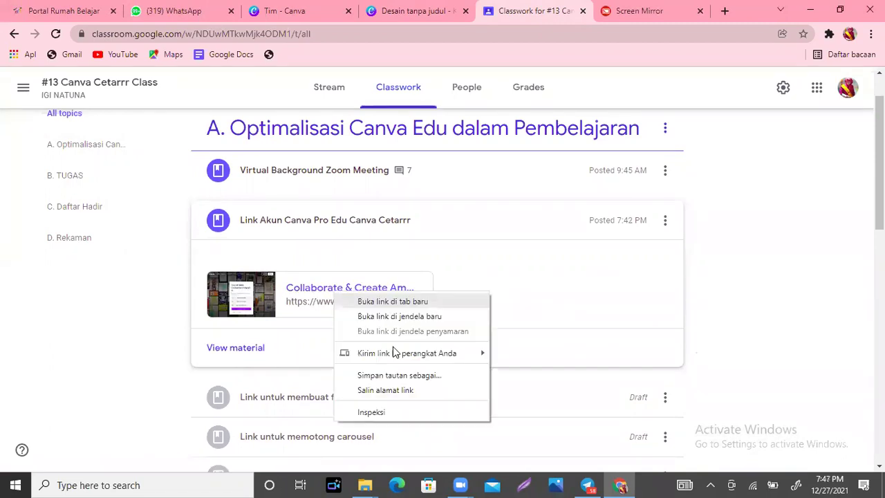
pyautogui.click(401, 391)
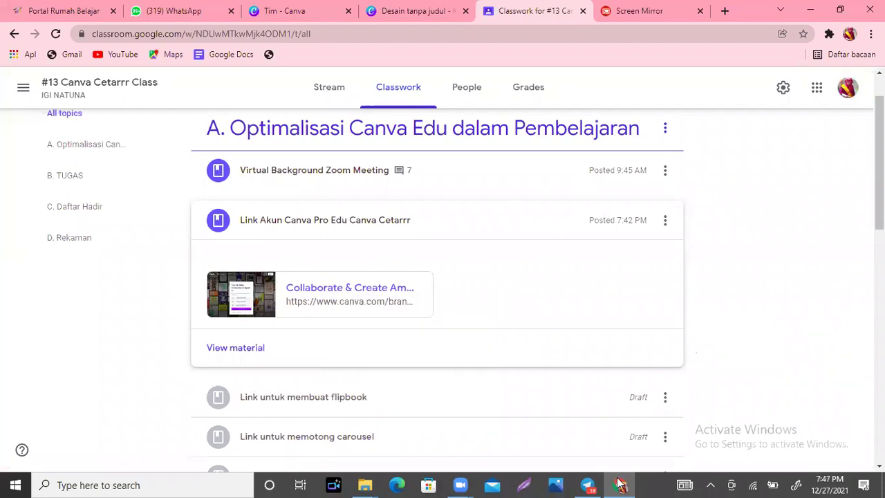
pyautogui.click(620, 484)
pyautogui.click(619, 484)
pyautogui.click(850, 35)
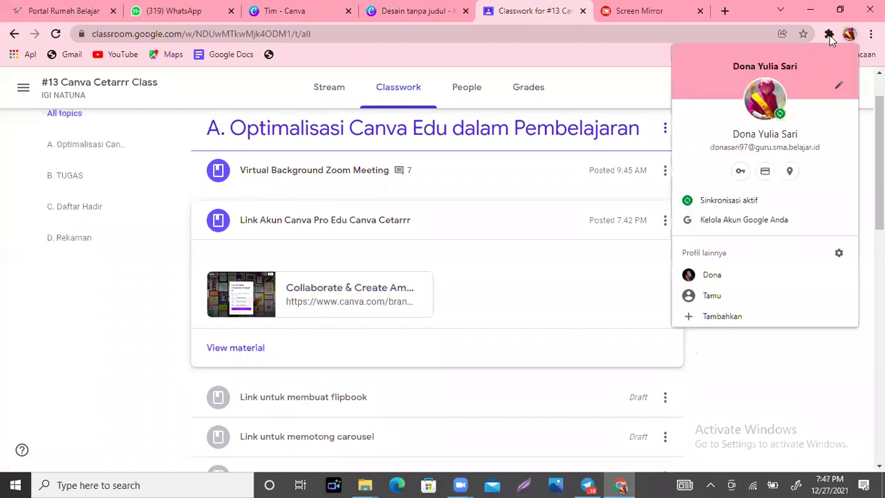
# Step: Open a window under the other Chrome profile and load the pasted Canva invite link
pyautogui.click(738, 296)
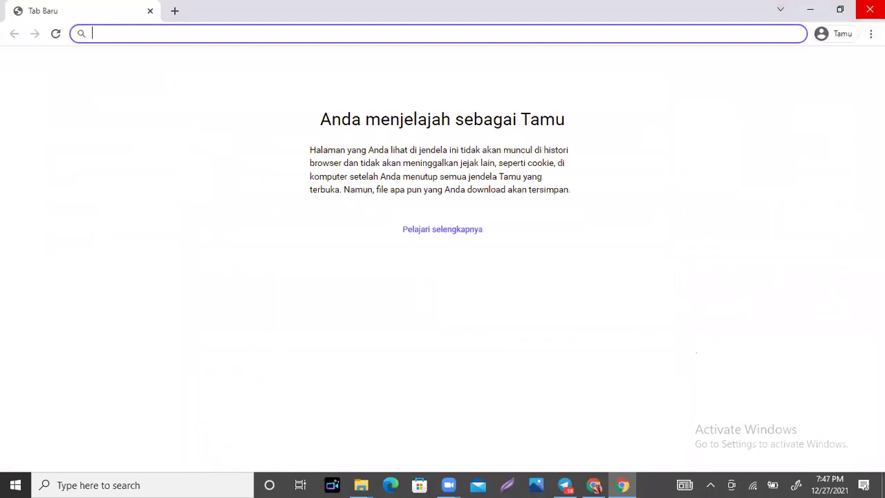
pyautogui.click(870, 10)
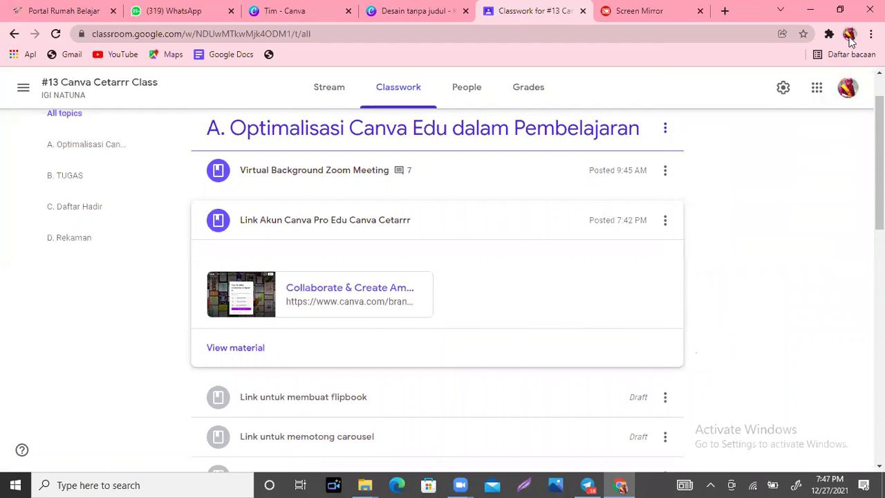
pyautogui.click(849, 36)
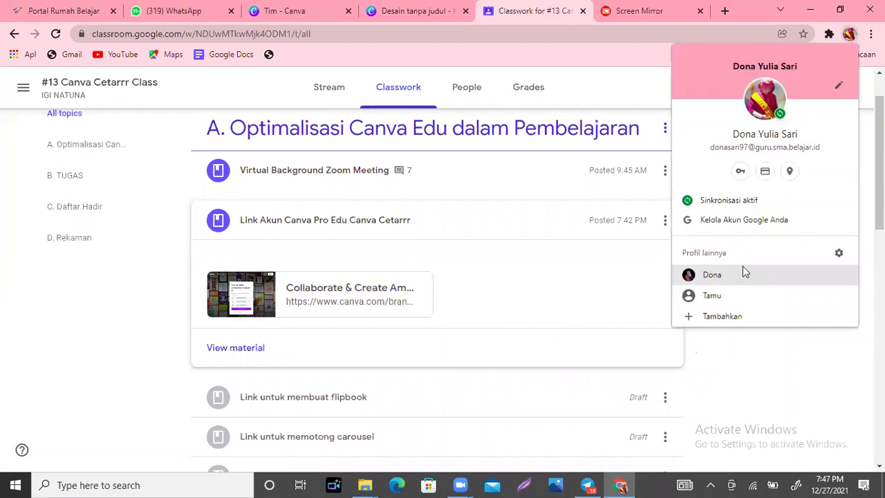
pyautogui.click(744, 273)
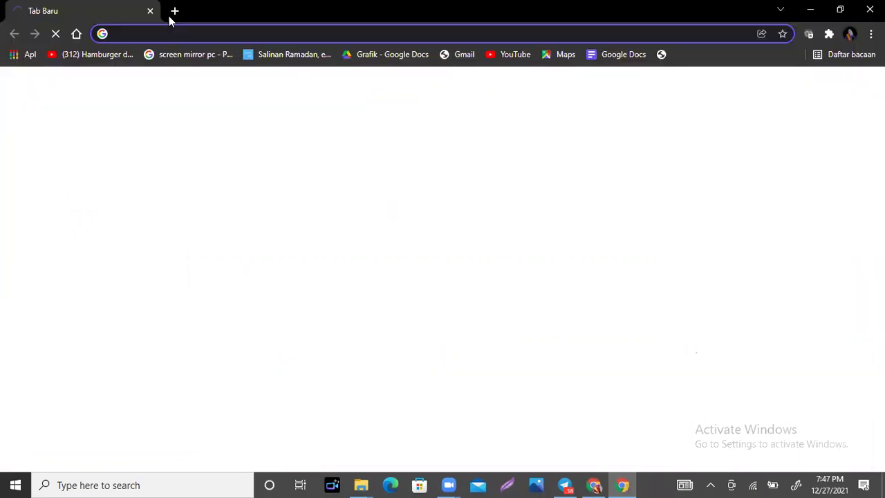
pyautogui.hotkey('ctrl', 'v')
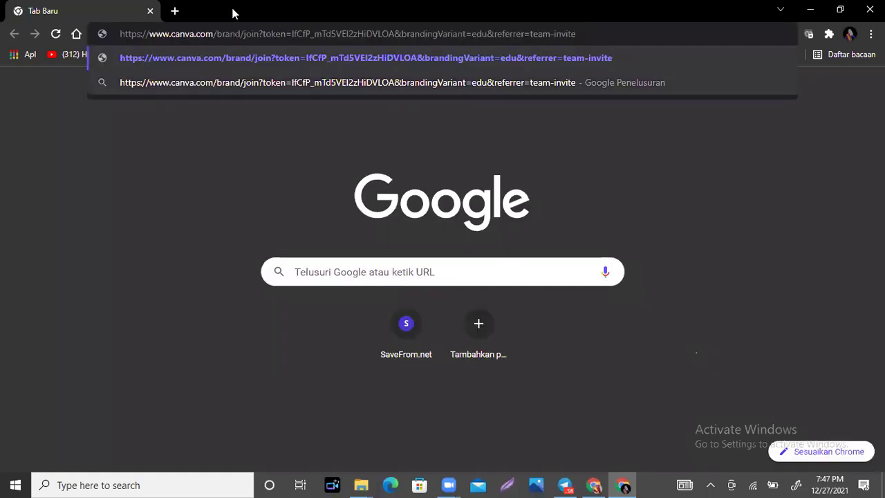
pyautogui.click(588, 36)
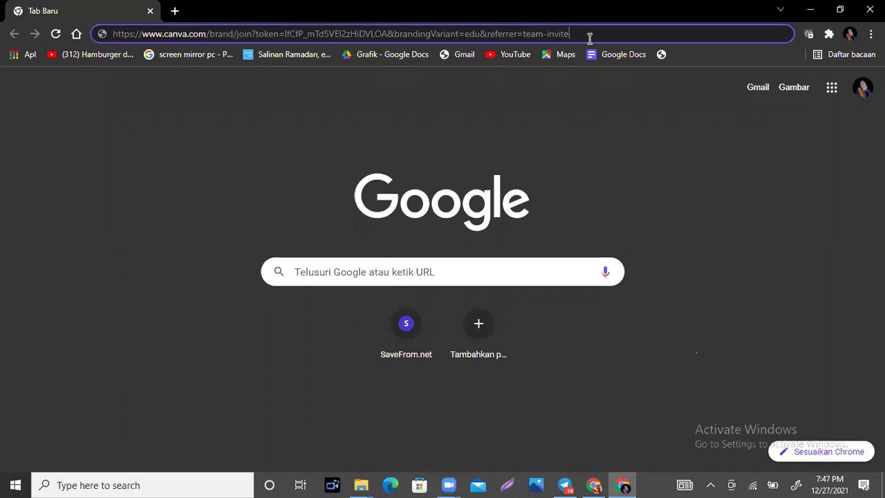
pyautogui.press('Return')
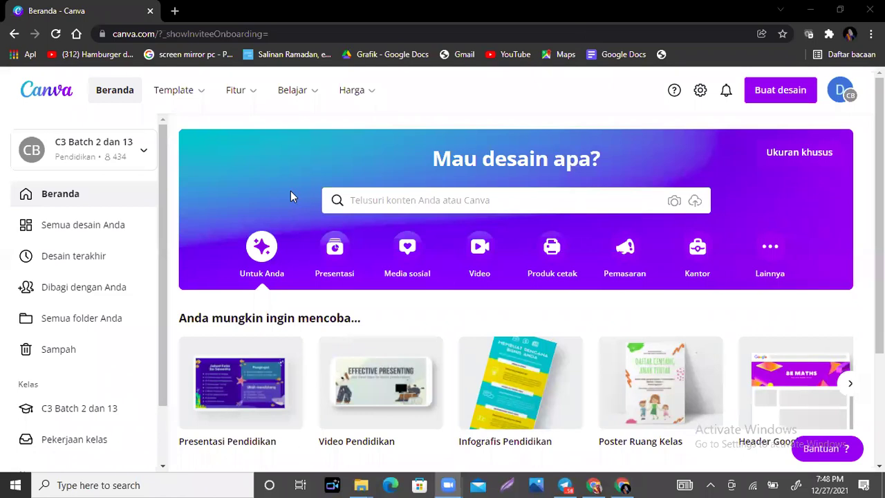
# Step: Switch back to the Google Classroom browser window from the taskbar
pyautogui.click(594, 485)
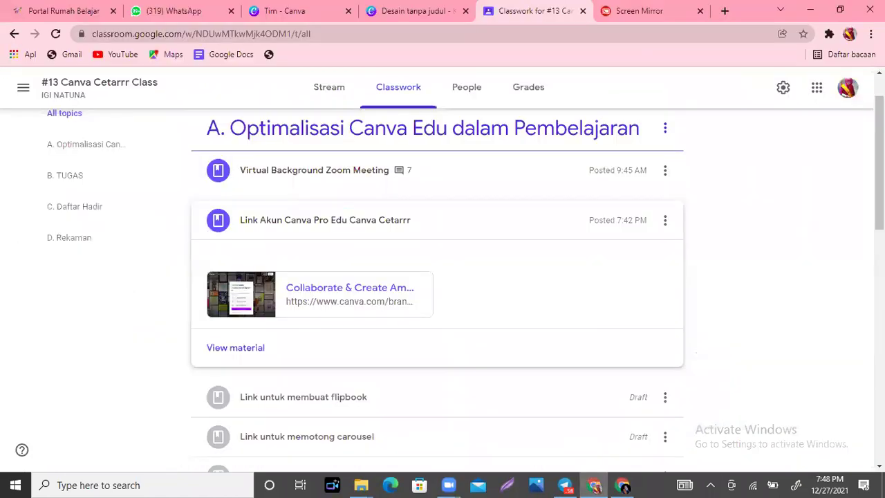
# Step: Scroll the Classwork assignments, then return to the blank 'Desain tanpa judul' editor tab
pyautogui.scroll(-1, 437, 290)
pyautogui.scroll(-3, 437, 290)
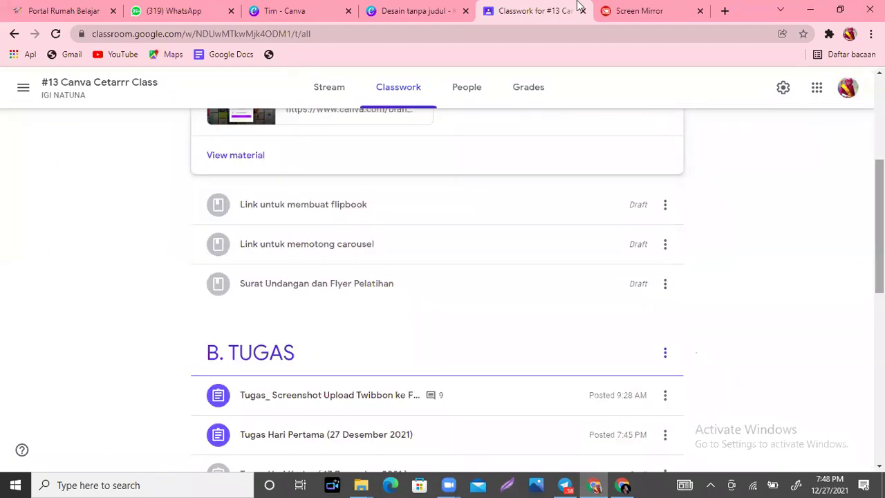
pyautogui.click(440, 8)
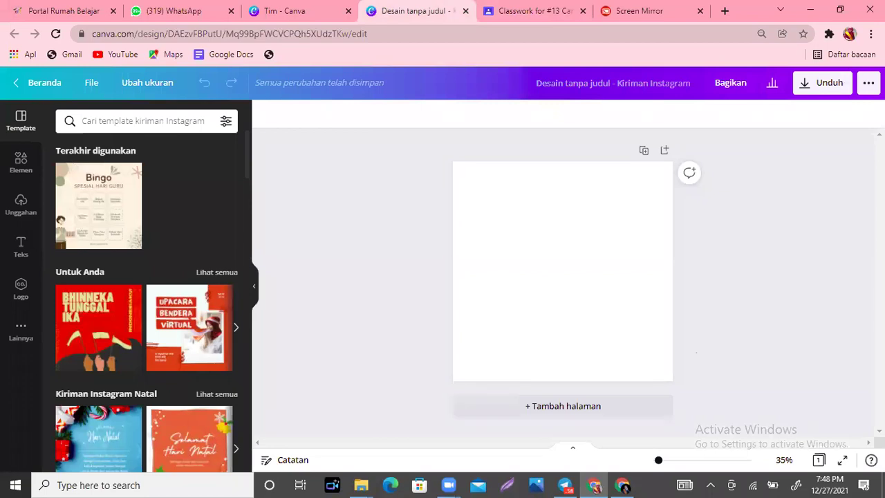
pyautogui.click(297, 7)
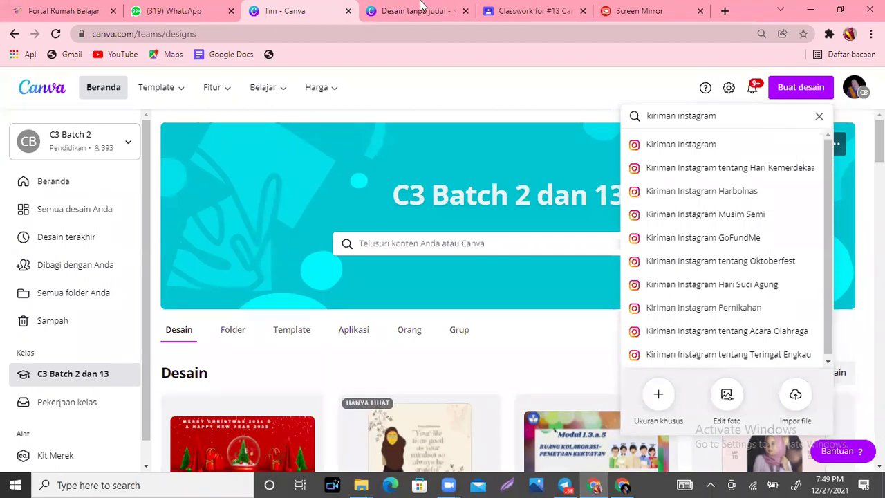
pyautogui.hotkey('ctrl', 'Tab')
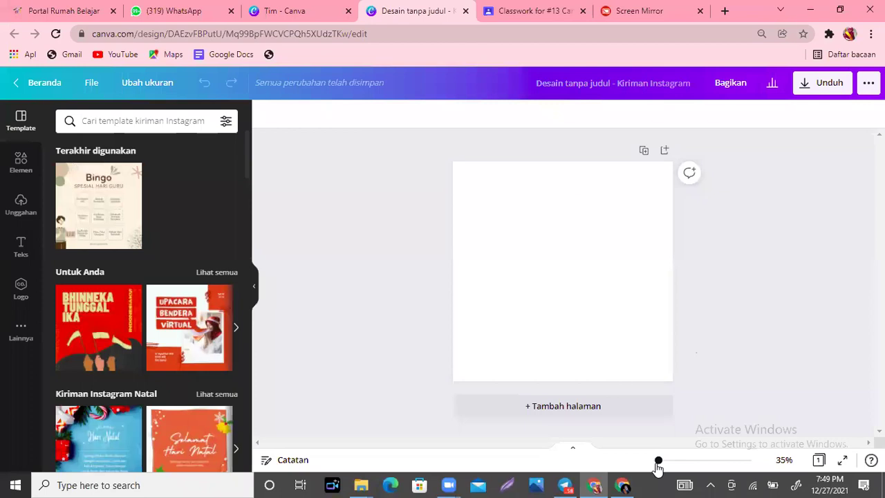
# Step: Zoom the blank post to about 46% and show the Elemen library
pyautogui.moveTo(667, 466); pyautogui.dragTo(662, 468)
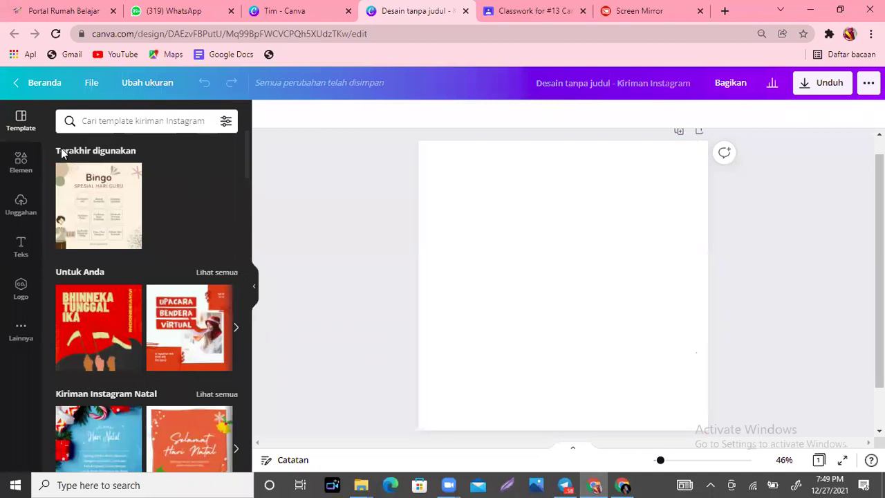
pyautogui.click(14, 177)
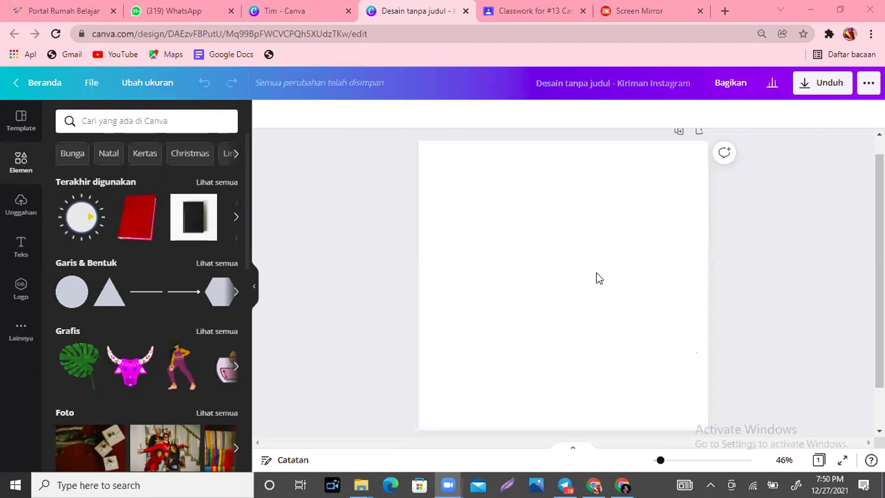
# Step: Search the elements library for 'blob' graphics, rerunning the search from recent searches
pyautogui.click(19, 166)
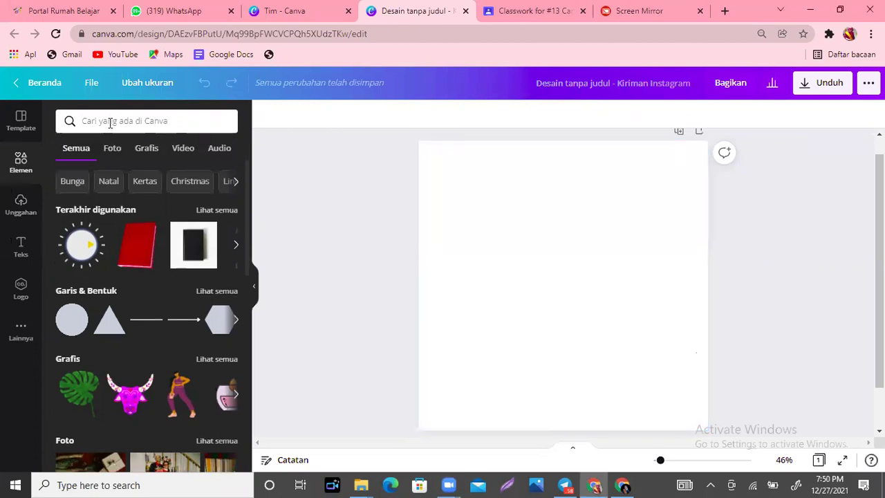
pyautogui.click(111, 122)
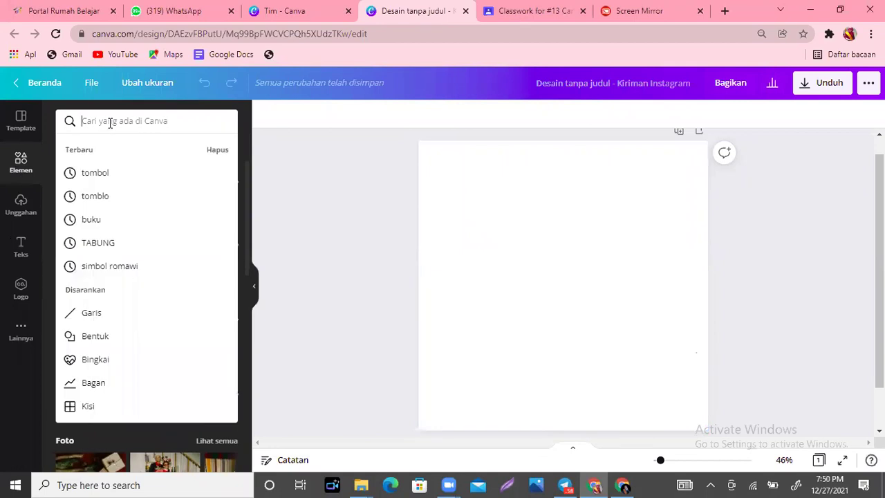
pyautogui.write('blob')
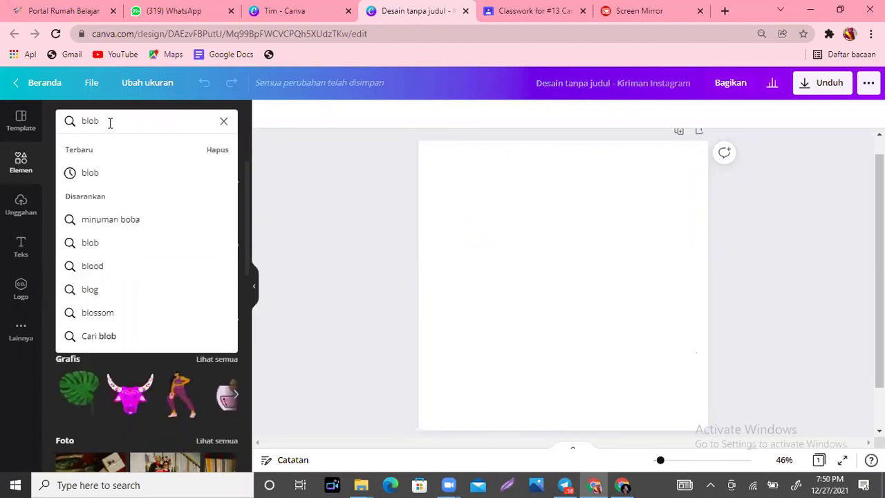
pyautogui.press('Return')
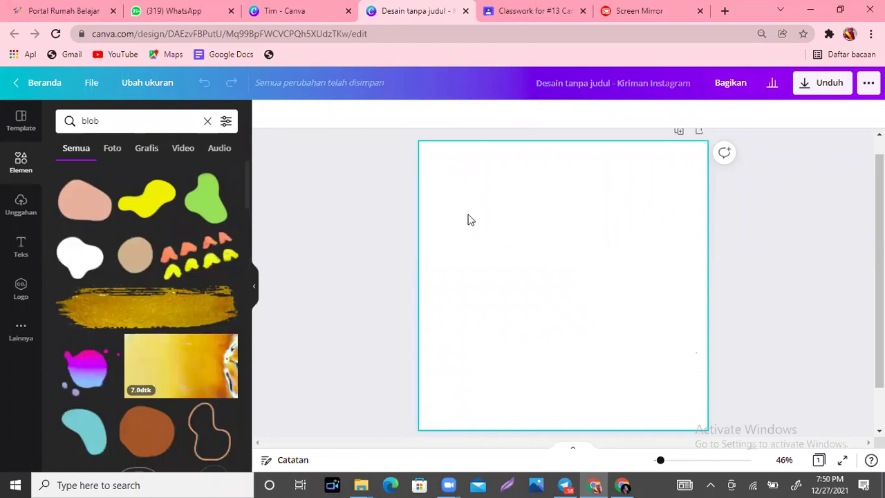
pyautogui.click(15, 171)
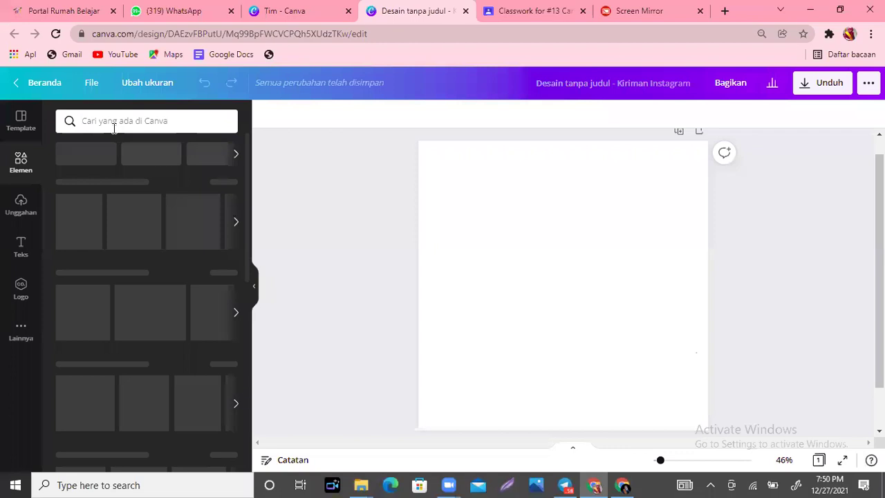
pyautogui.click(107, 121)
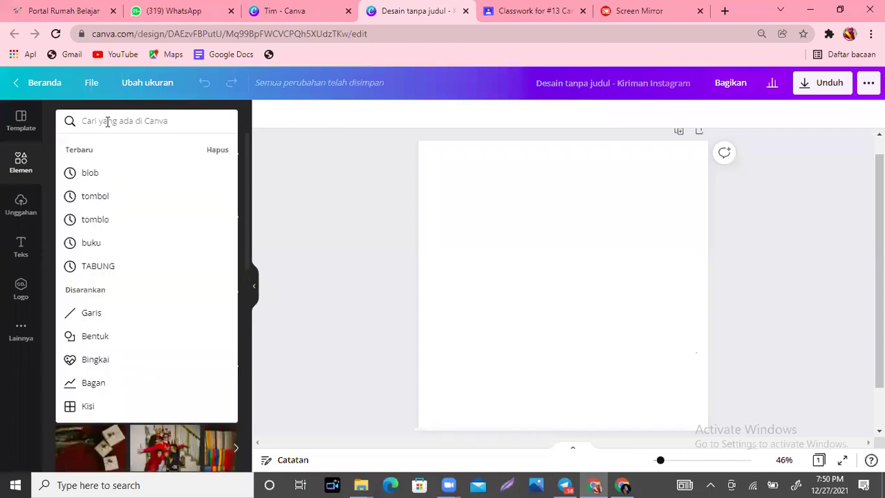
pyautogui.click(87, 179)
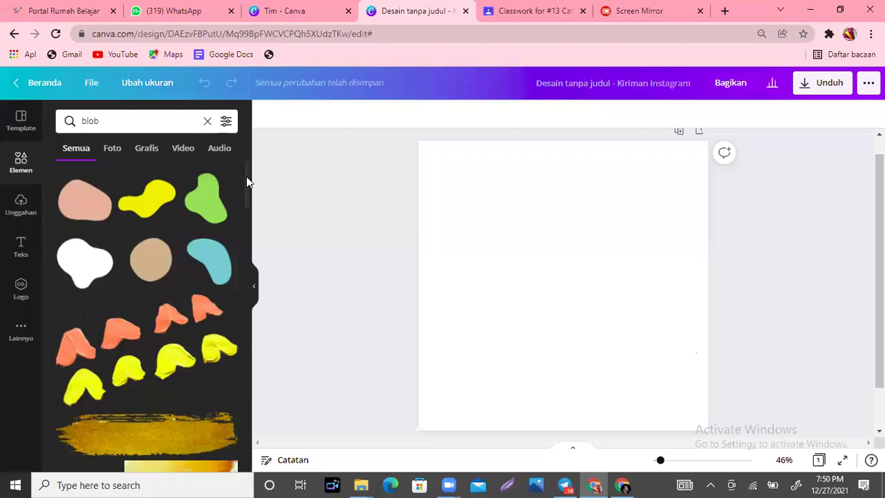
# Step: Scroll through the blob graphic results to browse the available shapes
pyautogui.scroll(-1, 135, 162)
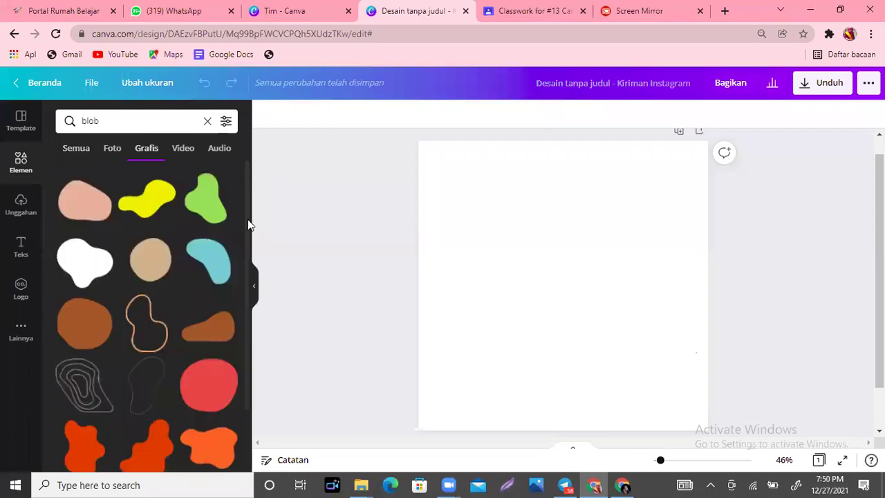
pyautogui.scroll(-1, 249, 235)
pyautogui.scroll(-1, 245, 246)
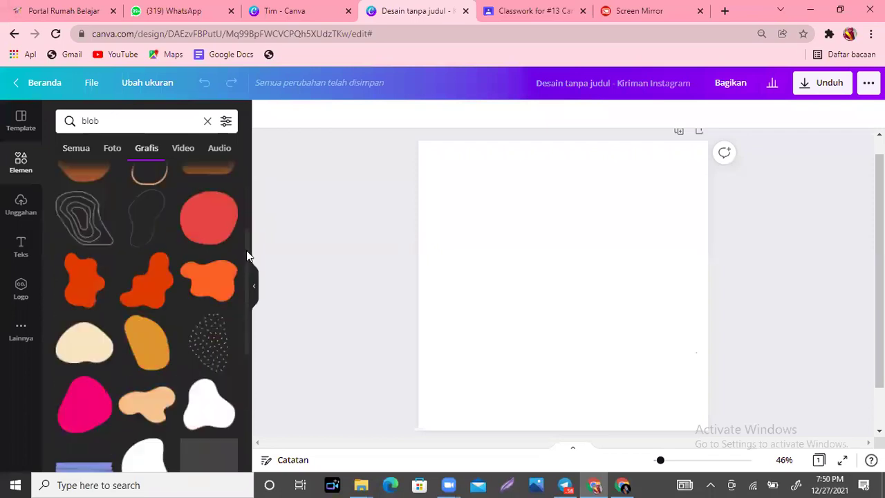
pyautogui.scroll(-1, 246, 252)
pyautogui.scroll(-3, 246, 283)
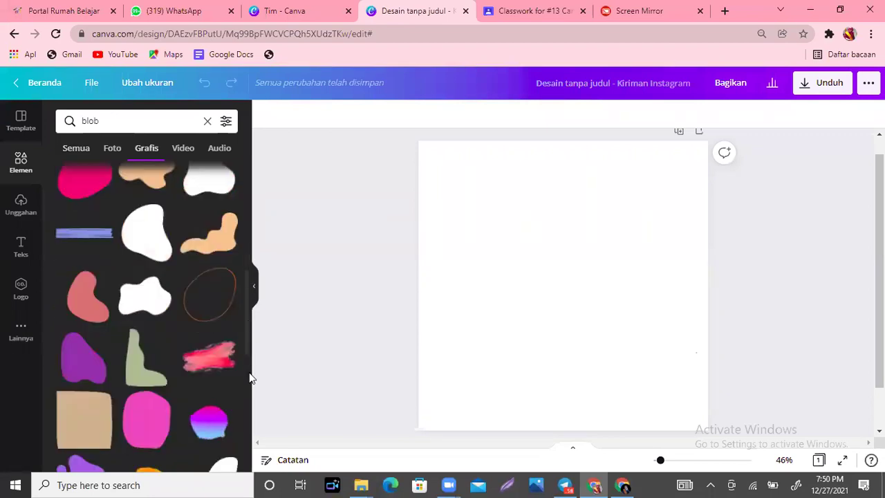
pyautogui.scroll(-2, 250, 400)
pyautogui.scroll(-2, 249, 415)
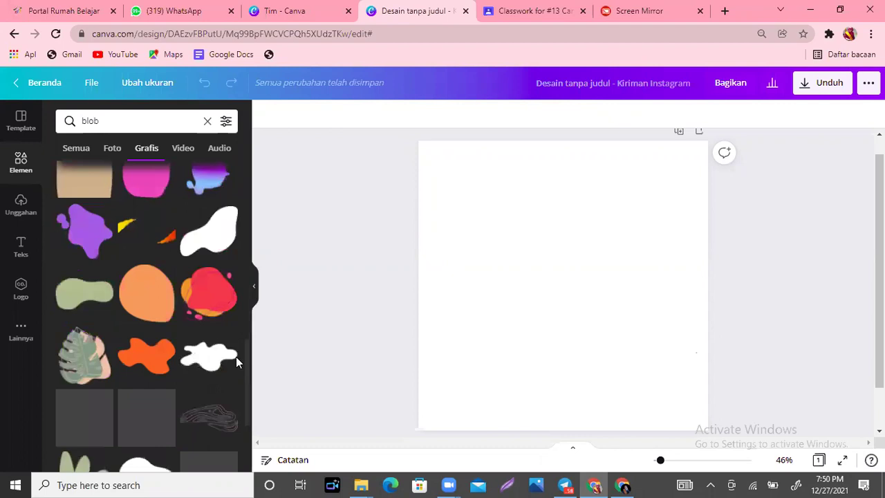
pyautogui.scroll(-1, 239, 359)
pyautogui.scroll(-1, 250, 388)
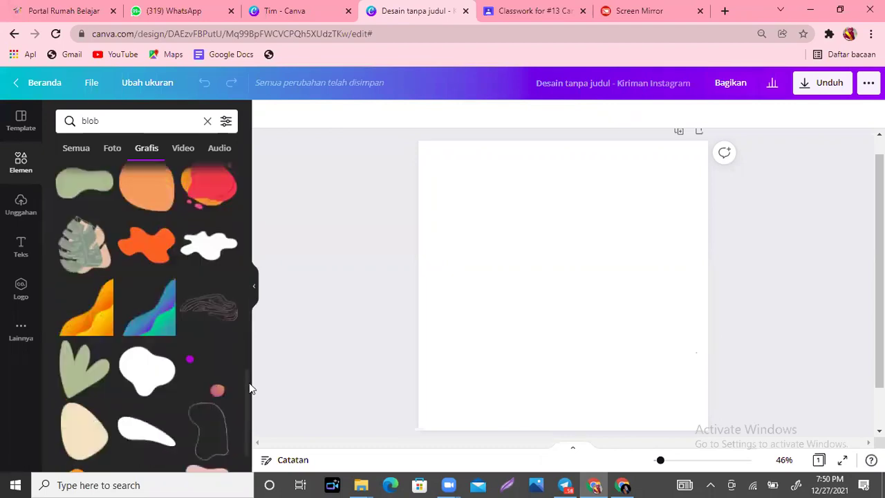
pyautogui.scroll(1, 147, 276)
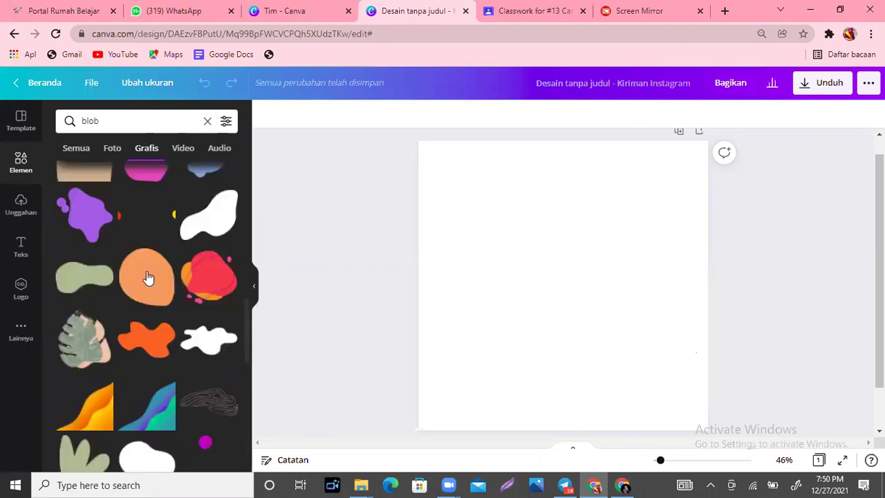
# Step: Add the orange blob, tilt it about 36°, and recolour it to skin tone #E1AE97
pyautogui.click(148, 276)
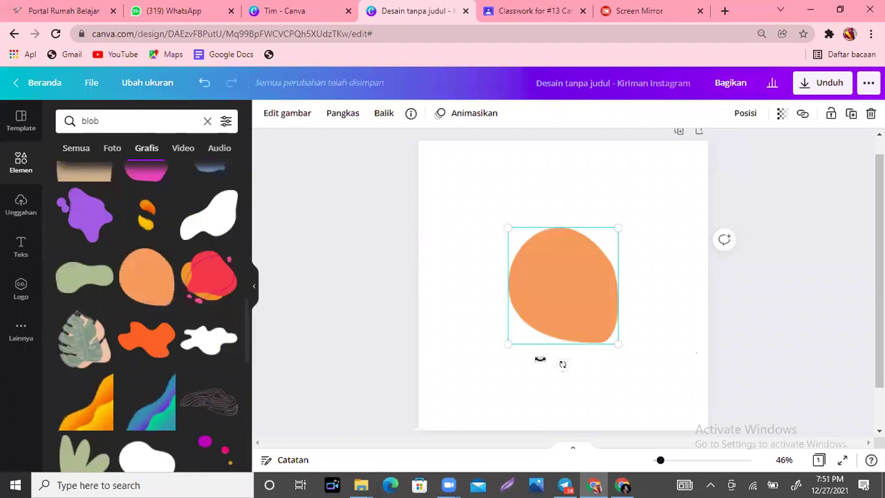
pyautogui.moveTo(539, 359); pyautogui.dragTo(564, 274)
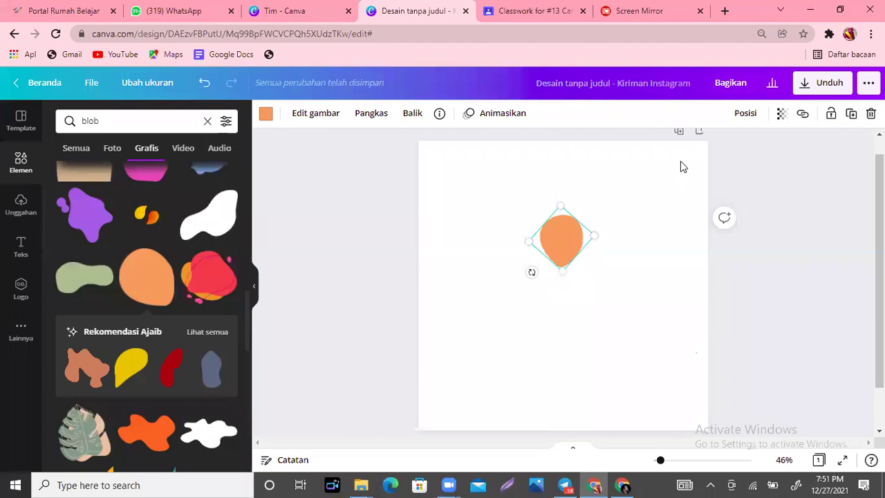
pyautogui.click(265, 115)
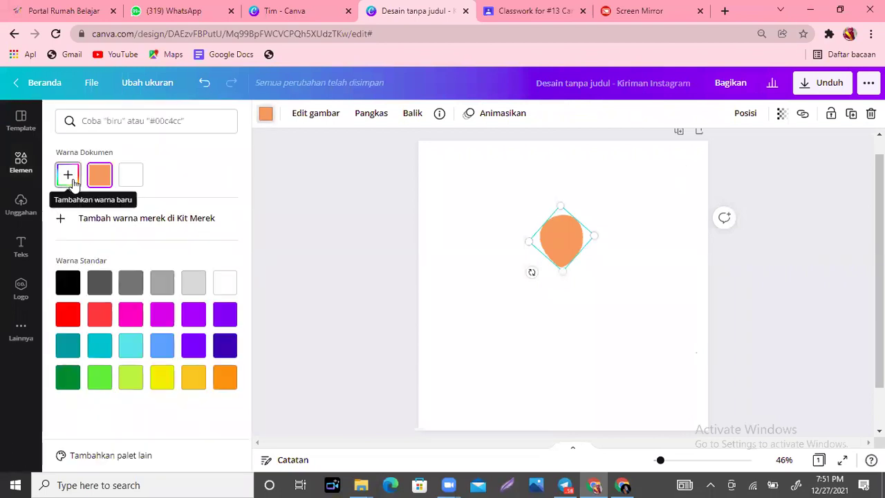
pyautogui.click(72, 179)
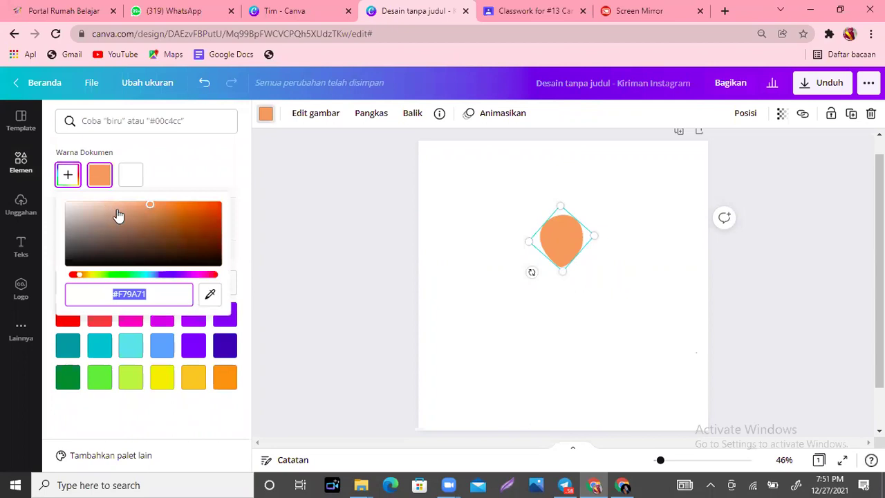
pyautogui.click(117, 210)
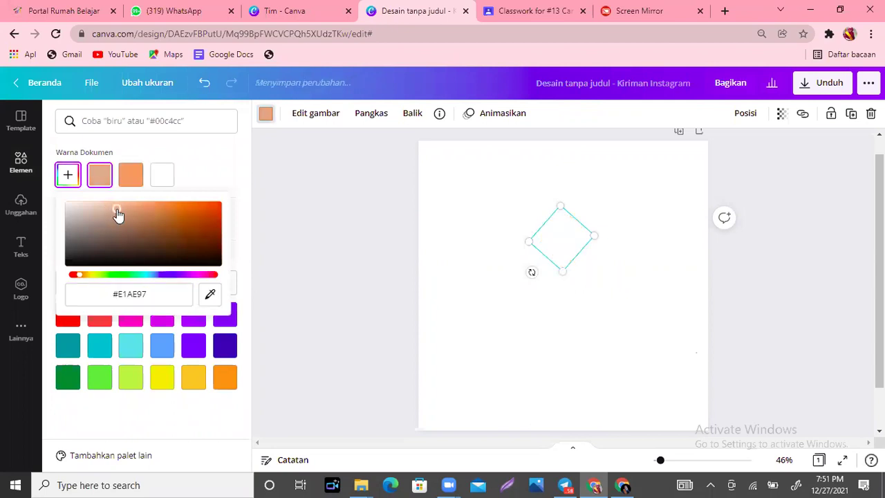
pyautogui.click(520, 340)
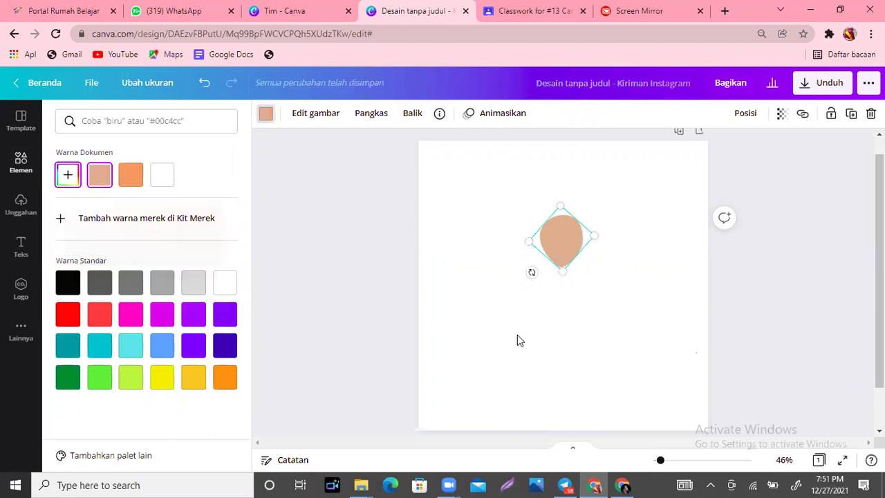
pyautogui.click(520, 340)
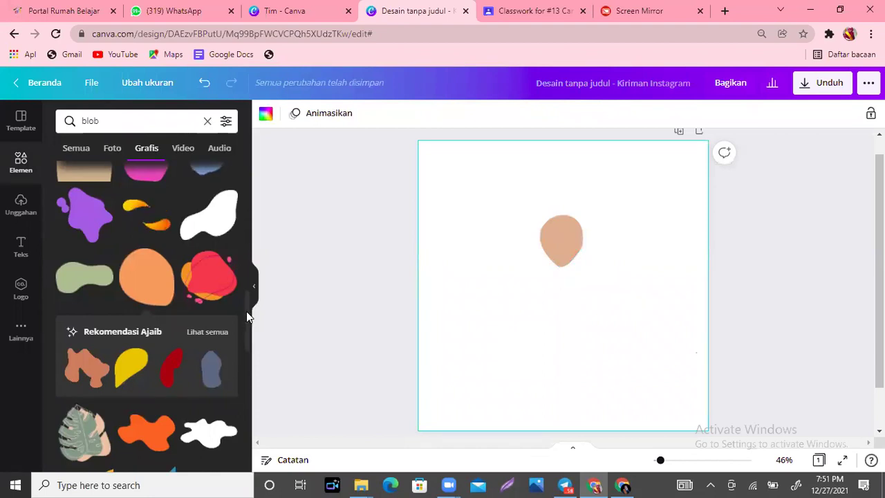
pyautogui.scroll(-3, 249, 384)
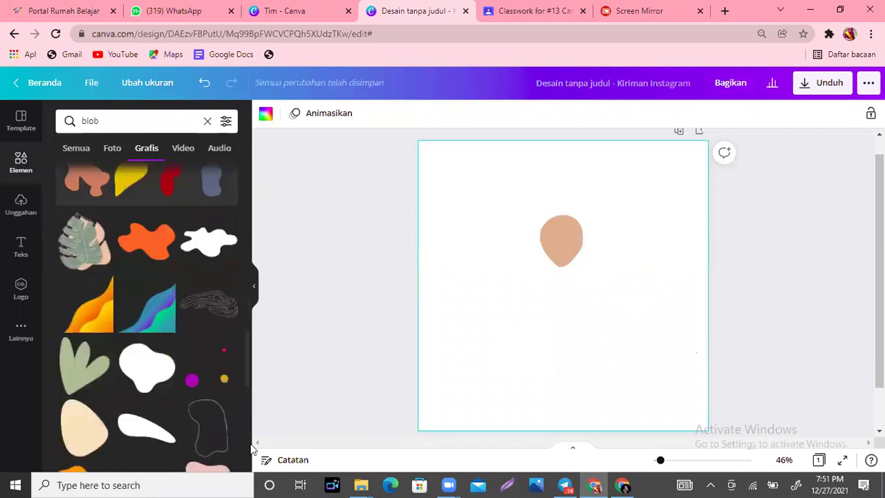
pyautogui.scroll(-3, 252, 448)
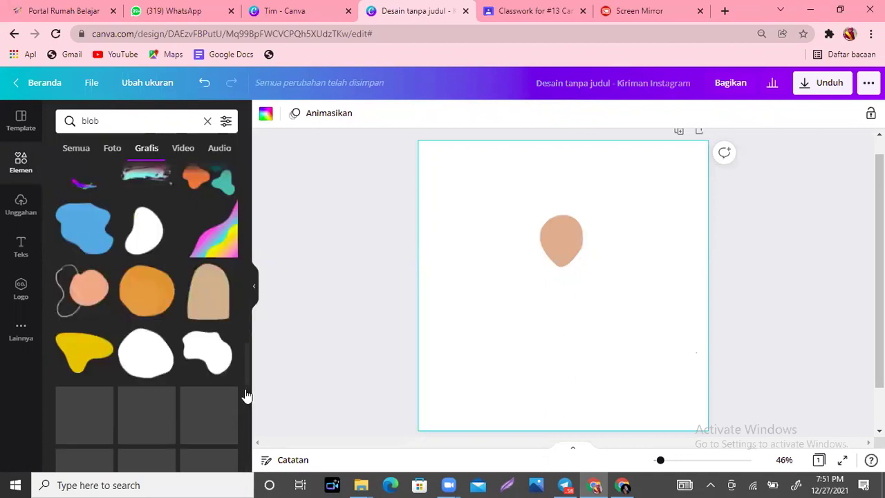
pyautogui.scroll(5, 246, 394)
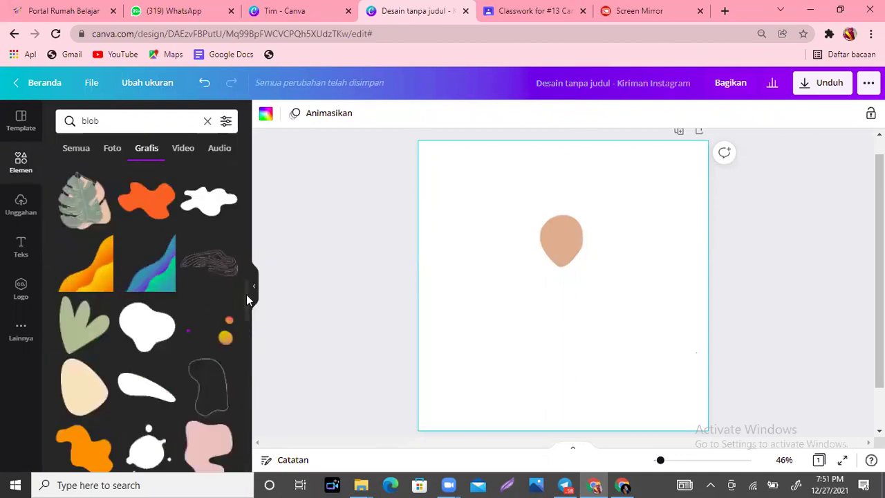
pyautogui.scroll(-2, 249, 304)
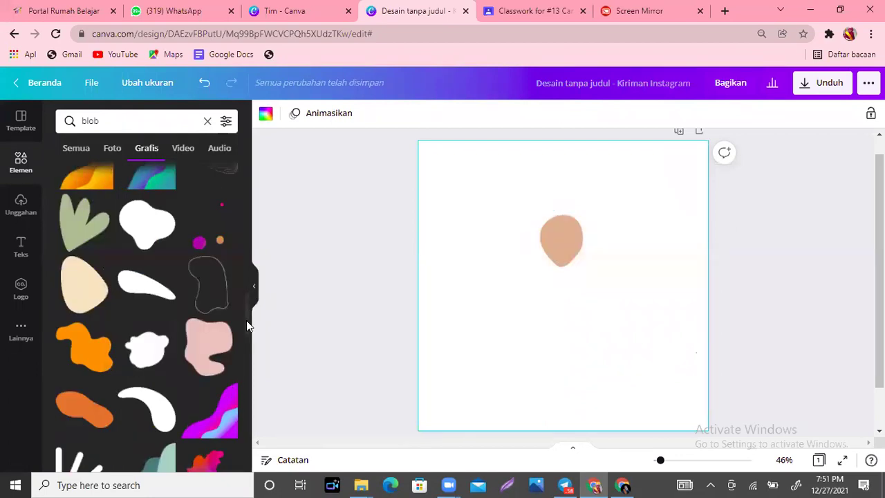
pyautogui.scroll(4, 243, 276)
pyautogui.scroll(4, 242, 247)
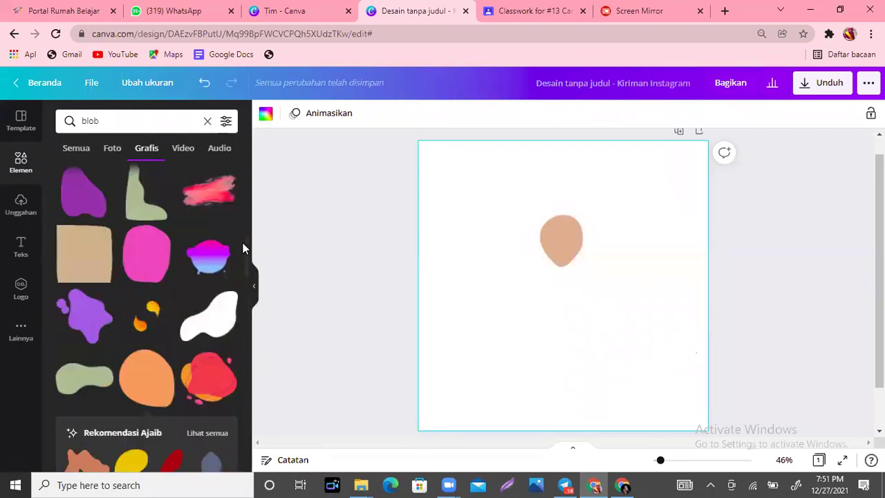
pyautogui.scroll(2, 237, 234)
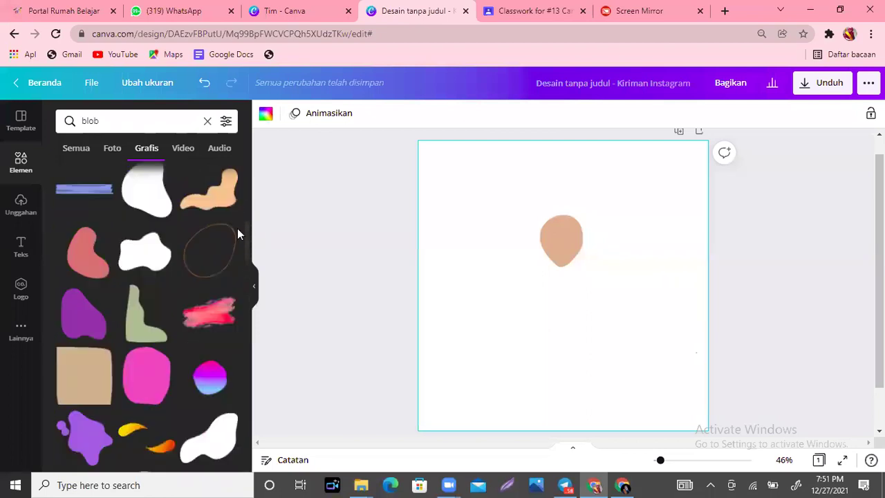
pyautogui.scroll(-1, 240, 238)
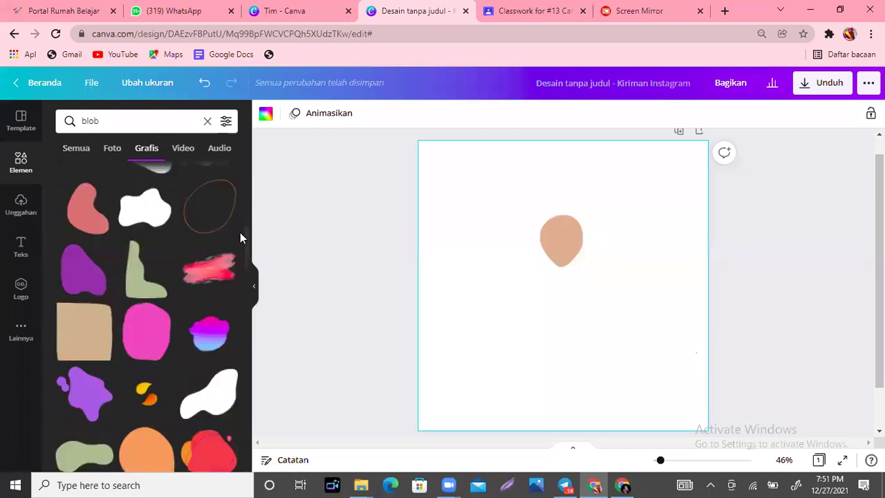
pyautogui.scroll(3, 247, 220)
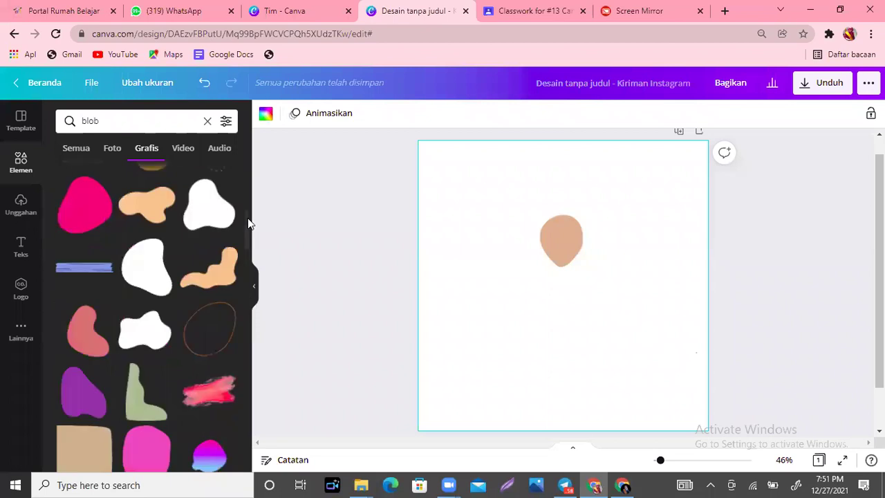
pyautogui.click(209, 216)
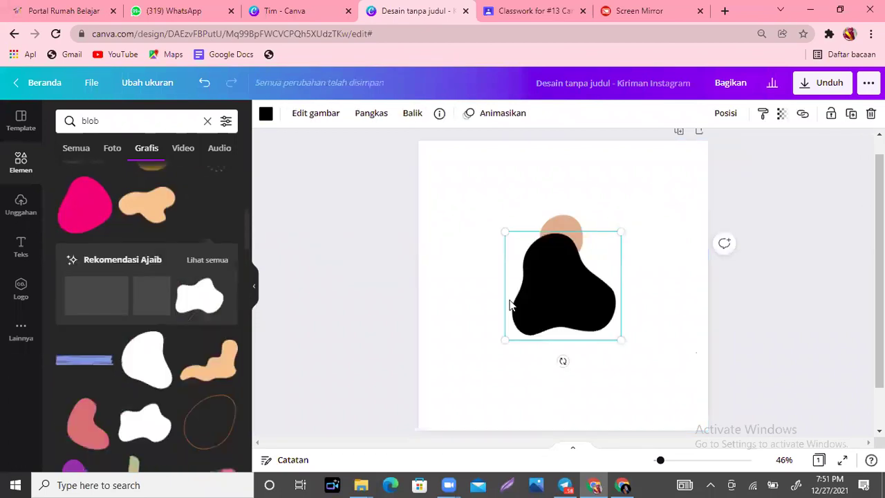
pyautogui.moveTo(494, 308); pyautogui.dragTo(418, 328)
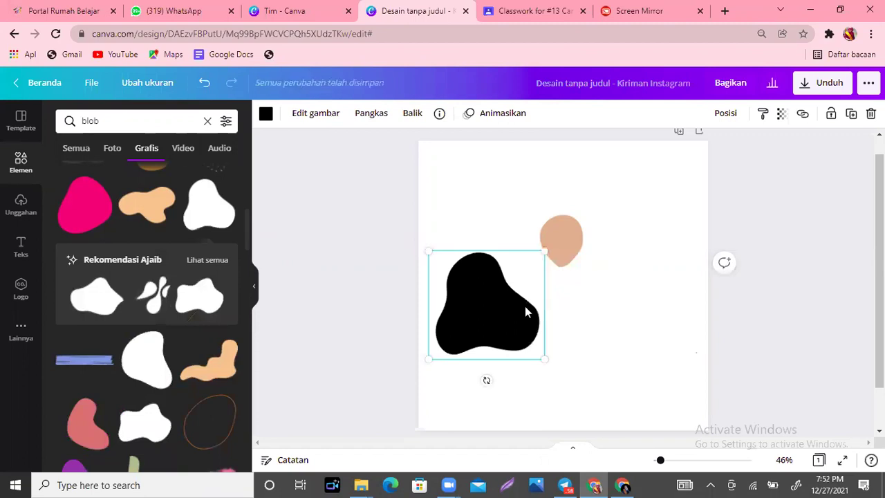
pyautogui.press('Delete')
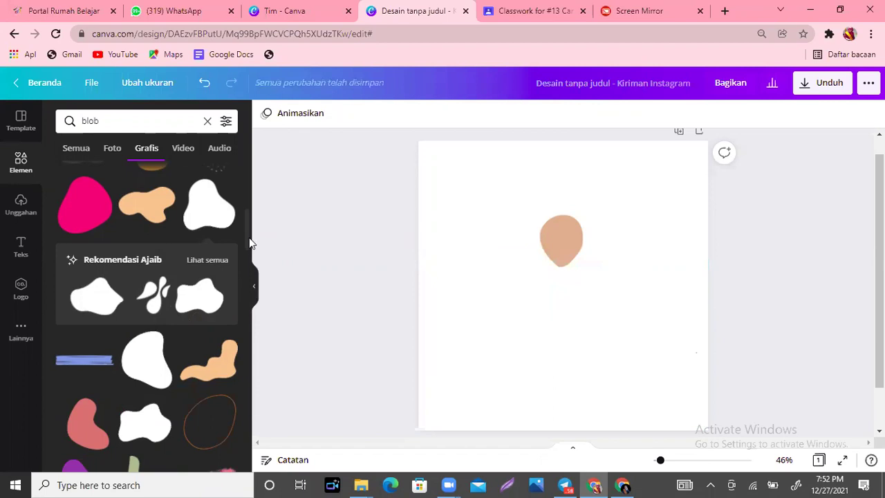
pyautogui.moveTo(247, 230); pyautogui.dragTo(246, 218)
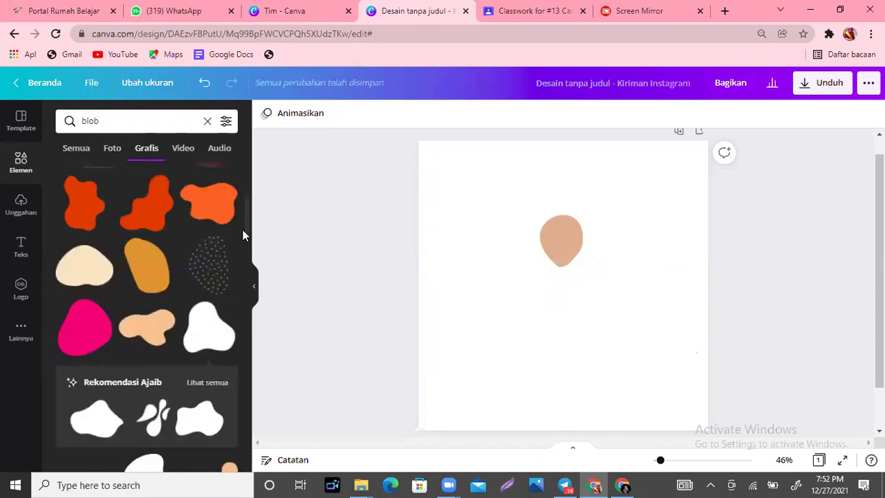
pyautogui.scroll(-1, 243, 222)
pyautogui.scroll(1, 208, 235)
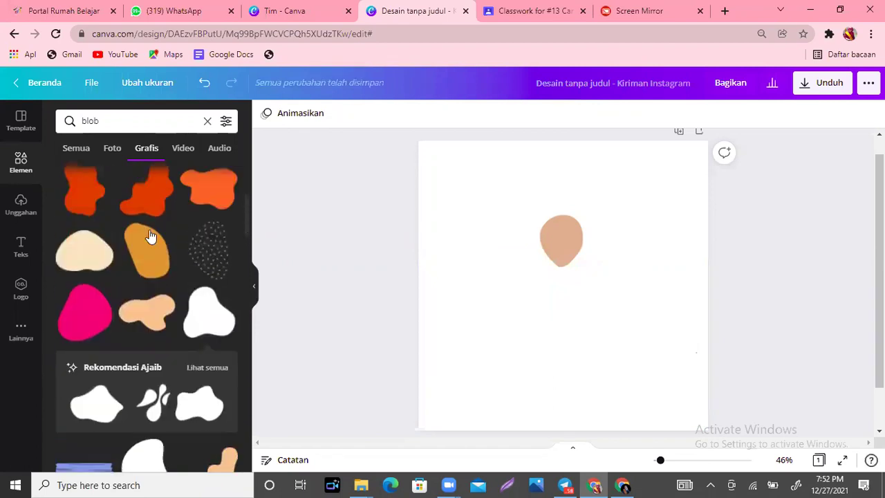
pyautogui.scroll(-1, 150, 236)
pyautogui.click(150, 236)
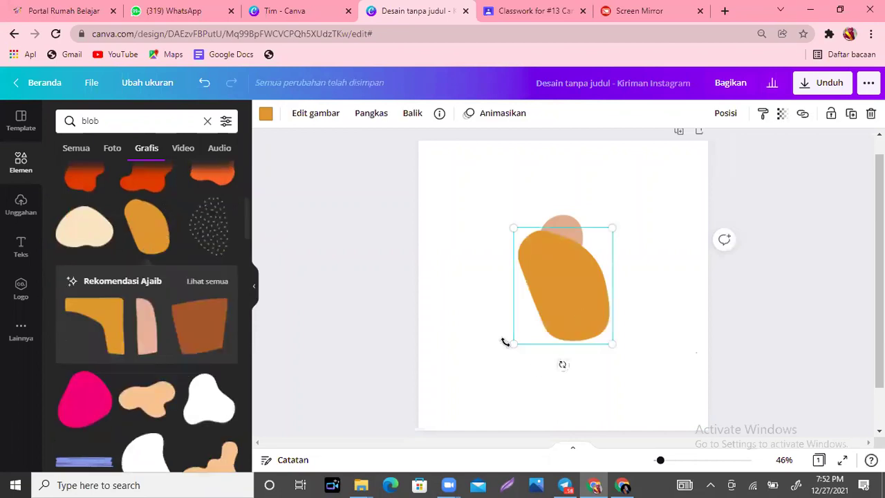
pyautogui.moveTo(505, 341); pyautogui.dragTo(505, 345)
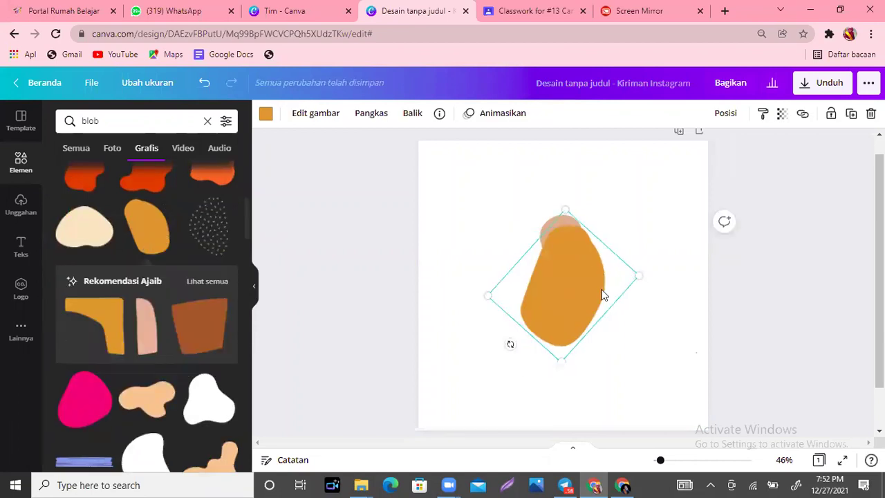
pyautogui.press('Delete')
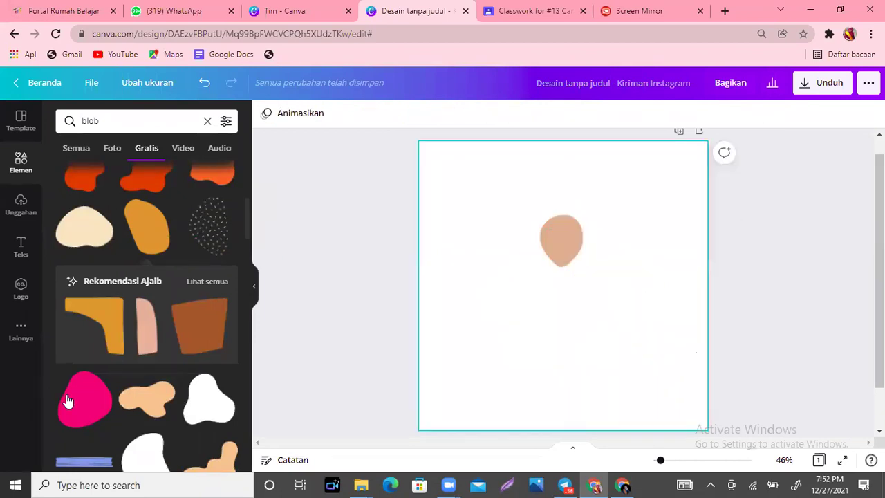
pyautogui.click(69, 401)
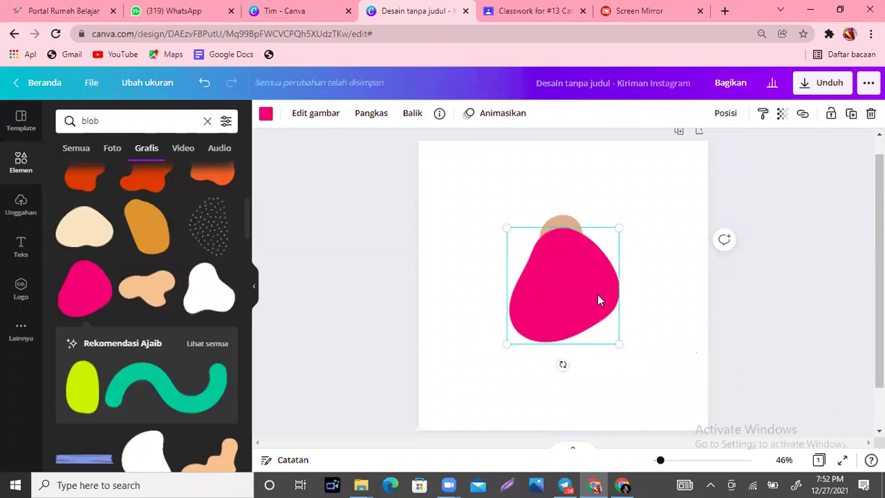
pyautogui.press('Delete')
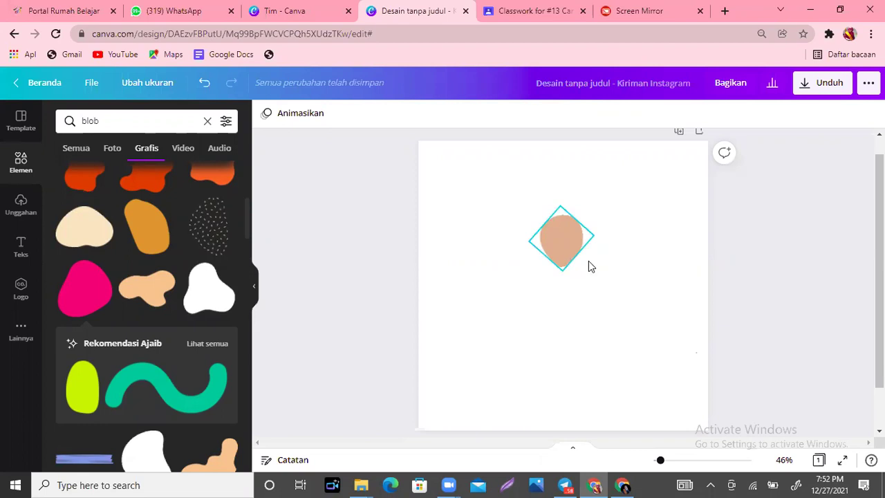
# Step: Duplicate the peach face blob and move the copy to its right
pyautogui.click(589, 264)
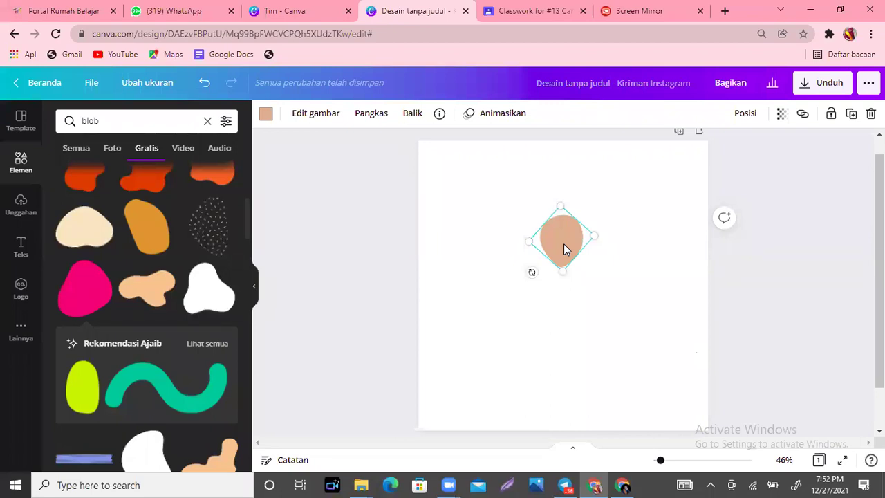
pyautogui.hotkey('ctrl', 'd')
pyautogui.moveTo(556, 238); pyautogui.dragTo(618, 232)
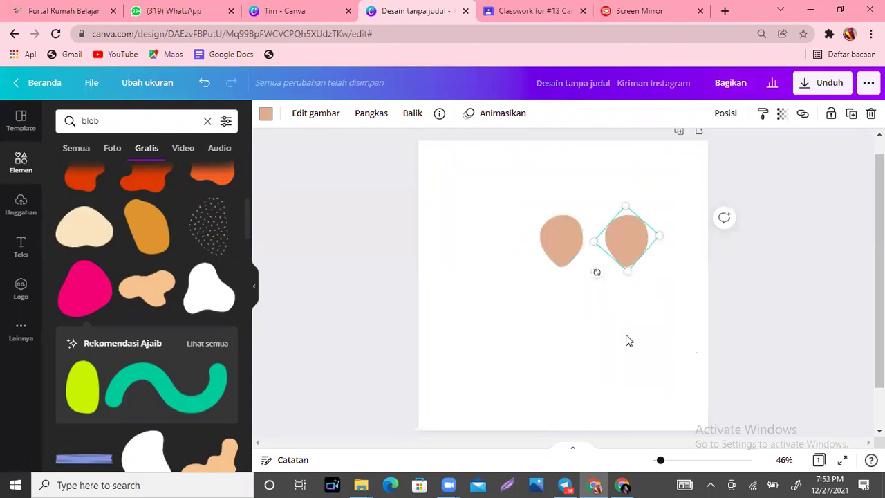
pyautogui.click(628, 340)
pyautogui.click(616, 235)
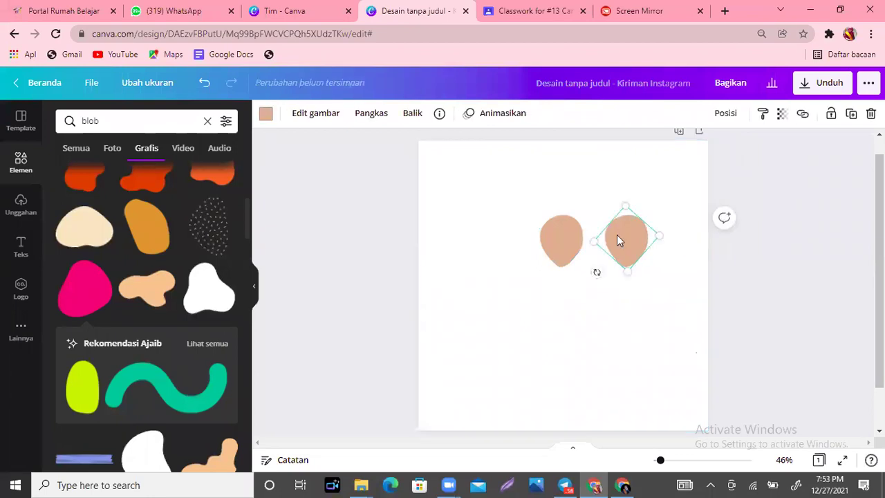
# Step: Make the copy dark grey, stretch it slightly taller, and move it over the peach blob
pyautogui.click(265, 116)
pyautogui.click(70, 286)
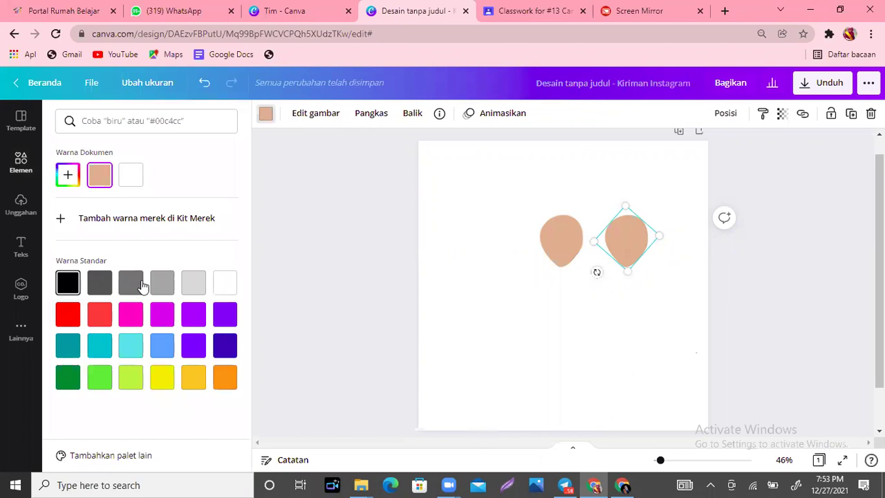
pyautogui.click(97, 292)
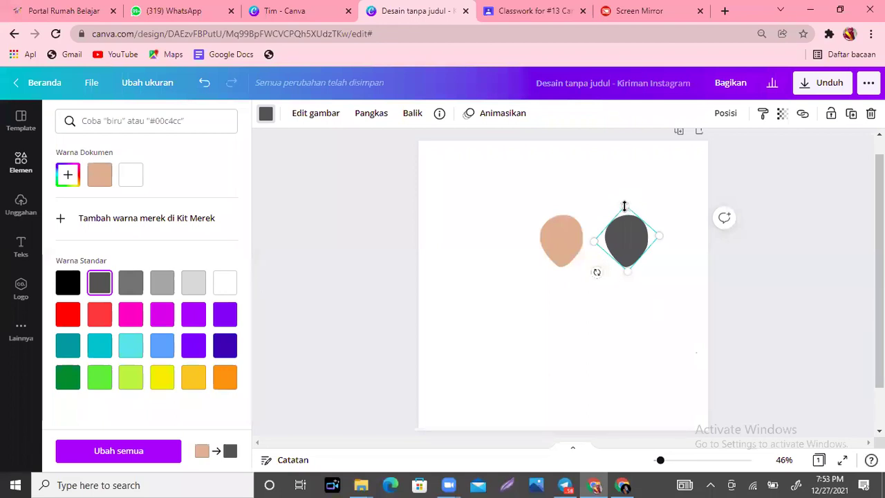
pyautogui.moveTo(623, 202); pyautogui.dragTo(623, 201)
pyautogui.moveTo(621, 239); pyautogui.dragTo(577, 242)
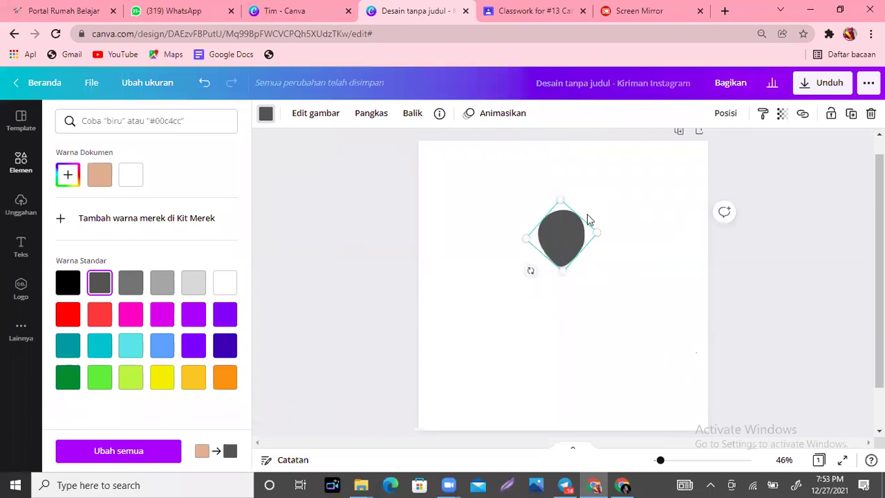
pyautogui.click(723, 121)
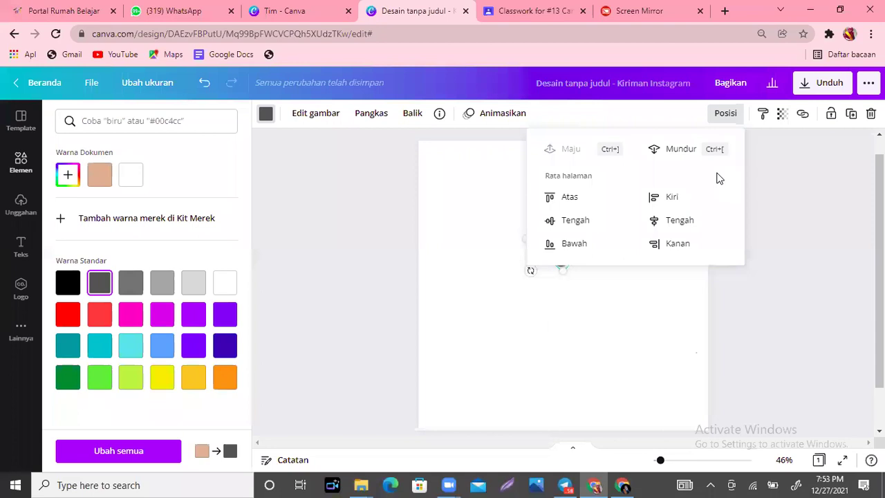
pyautogui.click(617, 310)
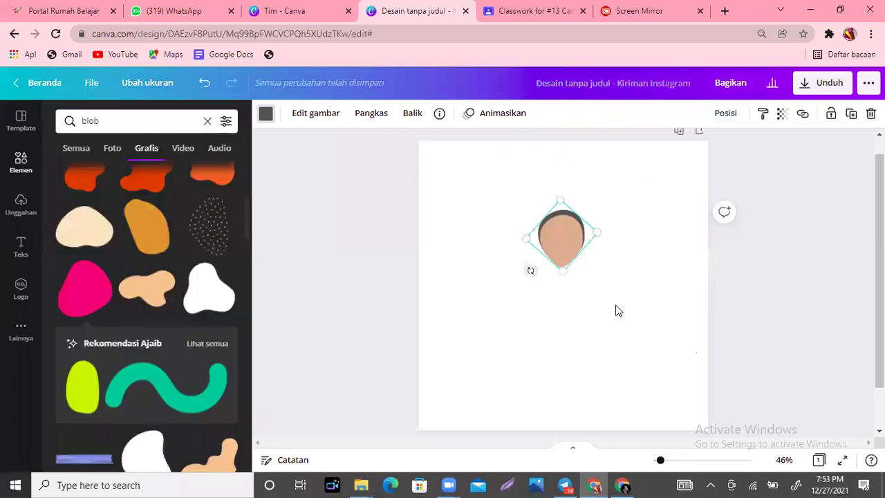
pyautogui.click(617, 310)
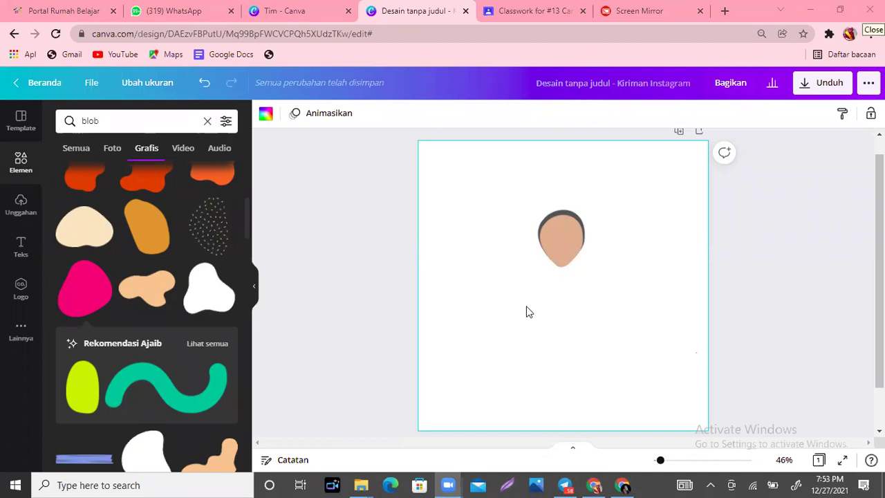
pyautogui.click(292, 5)
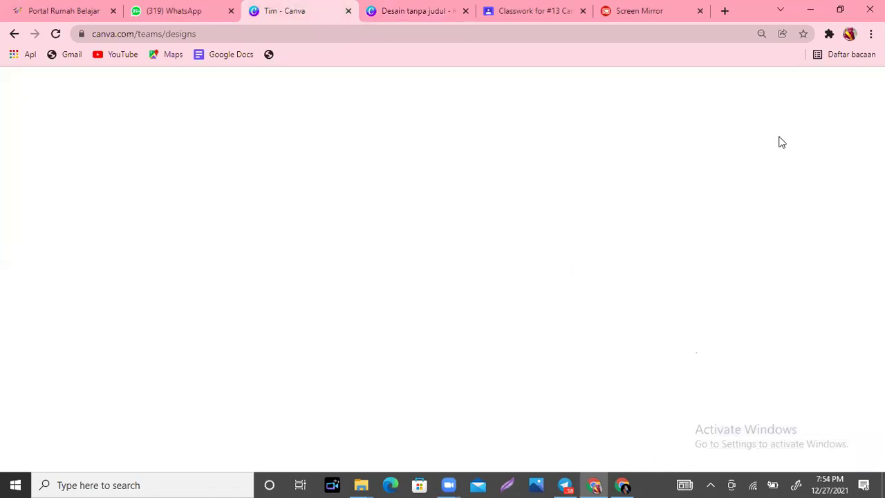
pyautogui.click(372, 6)
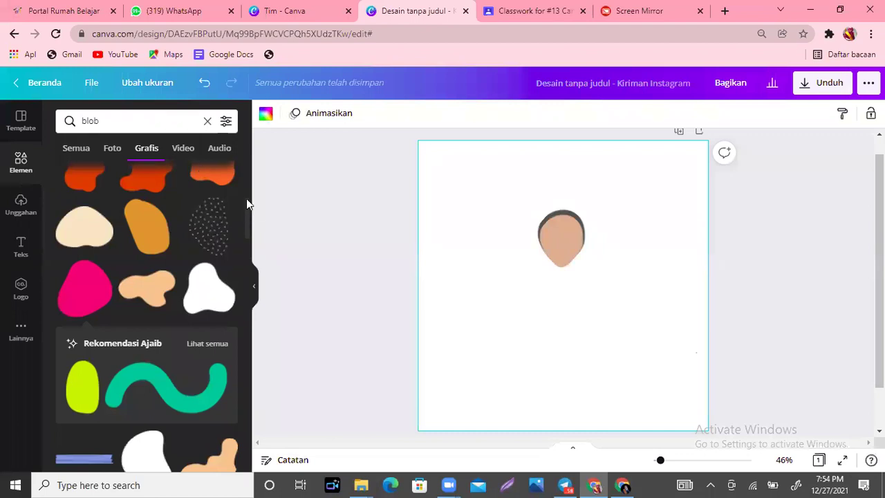
pyautogui.scroll(-3, 247, 228)
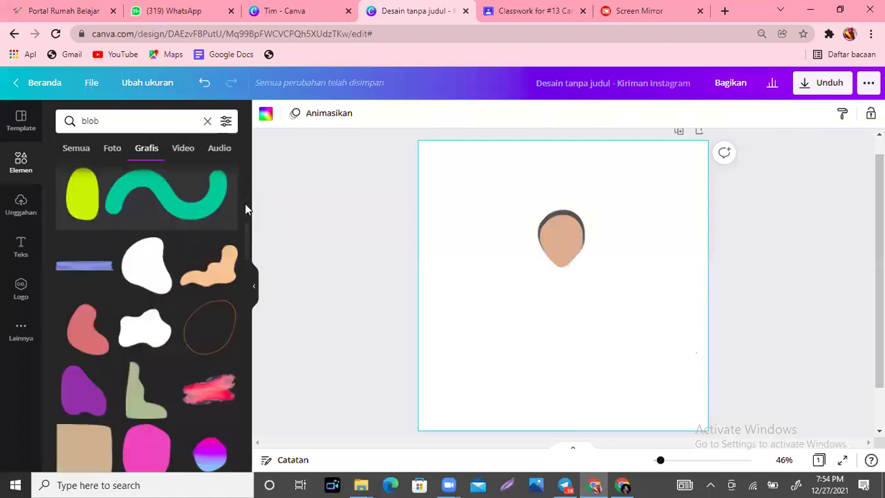
pyautogui.scroll(2, 245, 203)
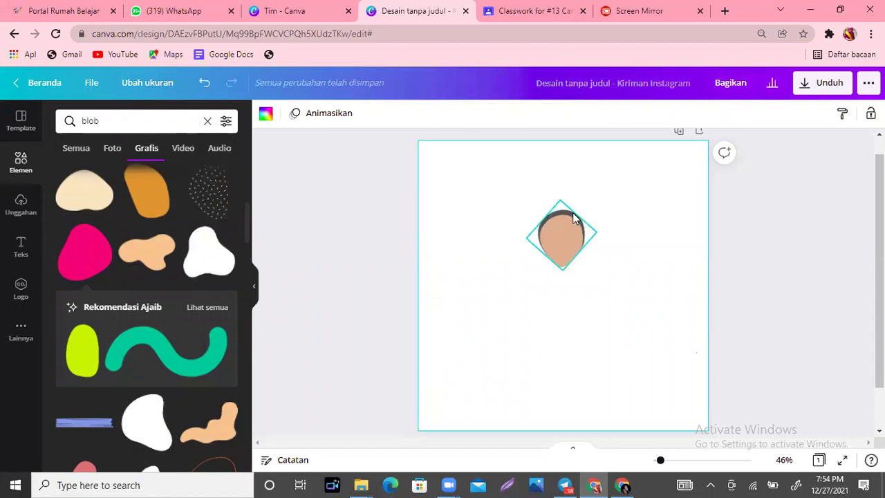
pyautogui.click(572, 212)
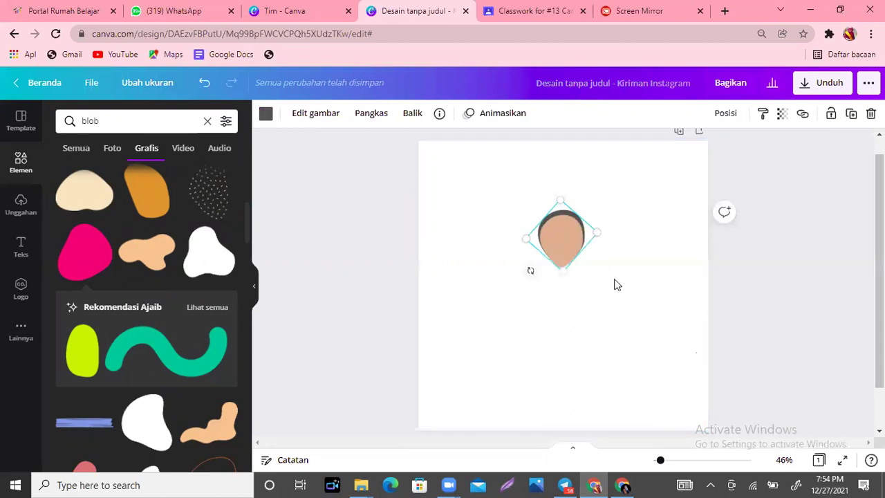
pyautogui.click(616, 285)
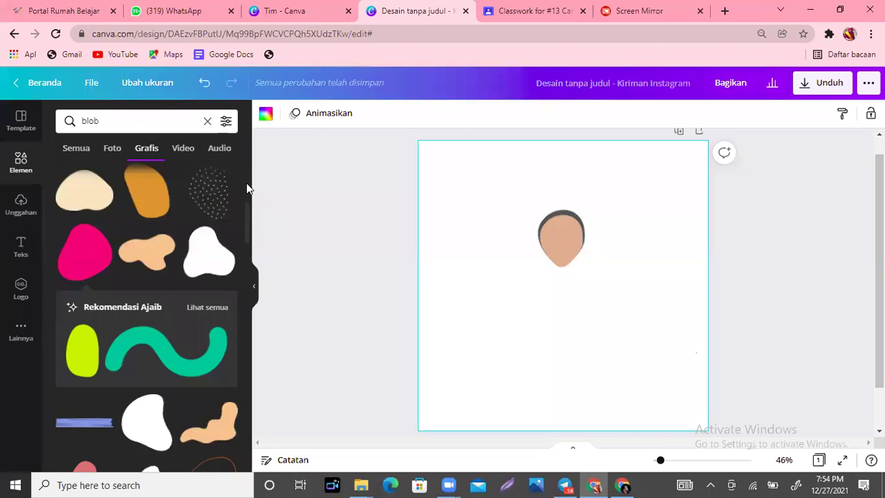
pyautogui.scroll(4, 246, 182)
pyautogui.scroll(1, 243, 193)
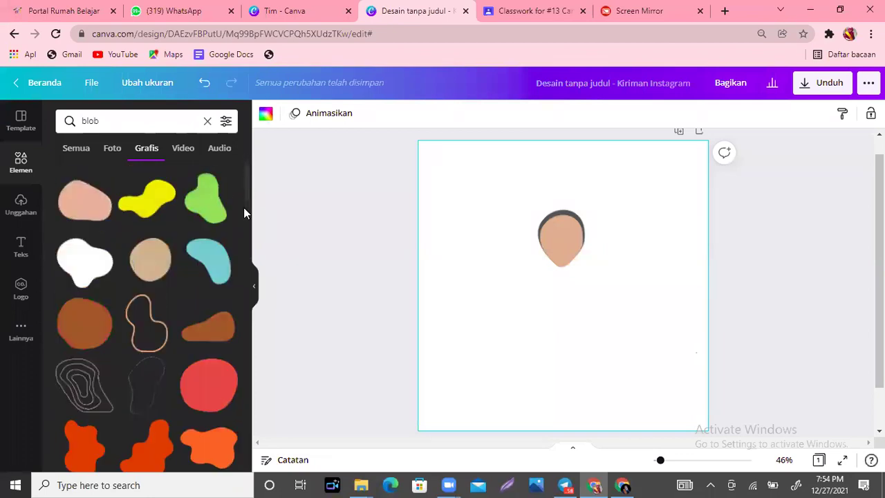
pyautogui.scroll(-4, 243, 208)
pyautogui.scroll(-1, 245, 221)
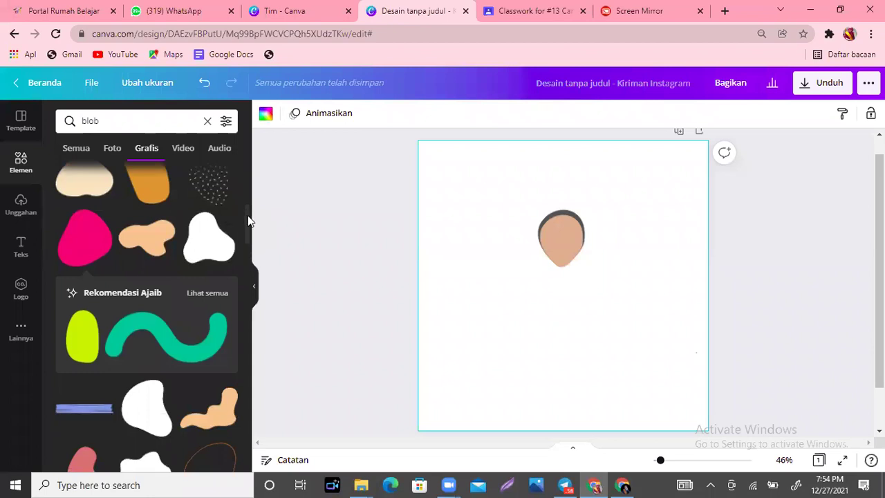
pyautogui.scroll(-2, 246, 273)
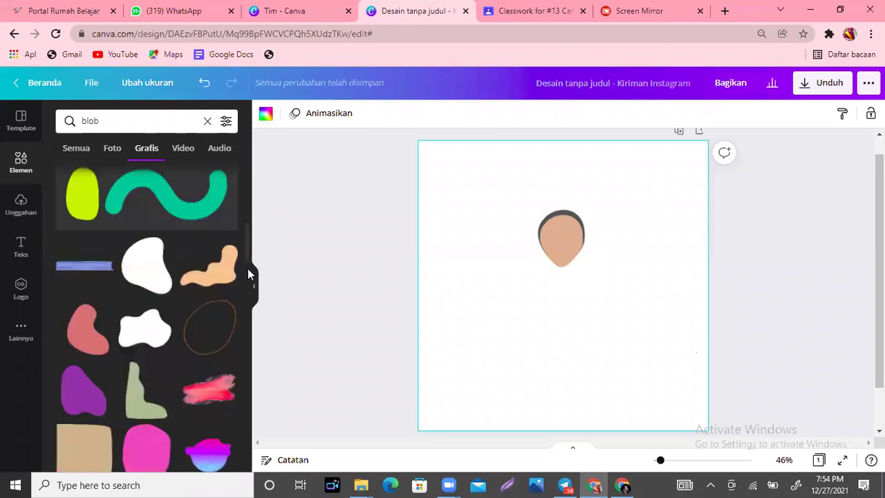
pyautogui.scroll(-4, 248, 270)
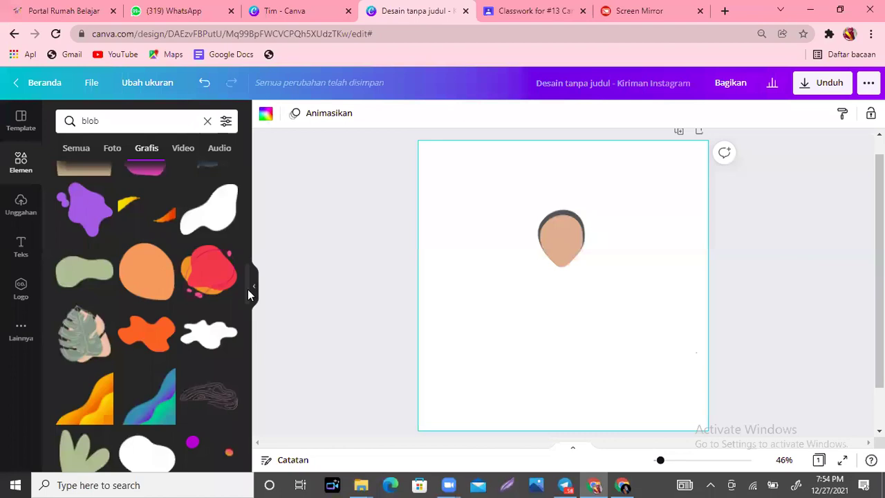
pyautogui.scroll(-2, 135, 323)
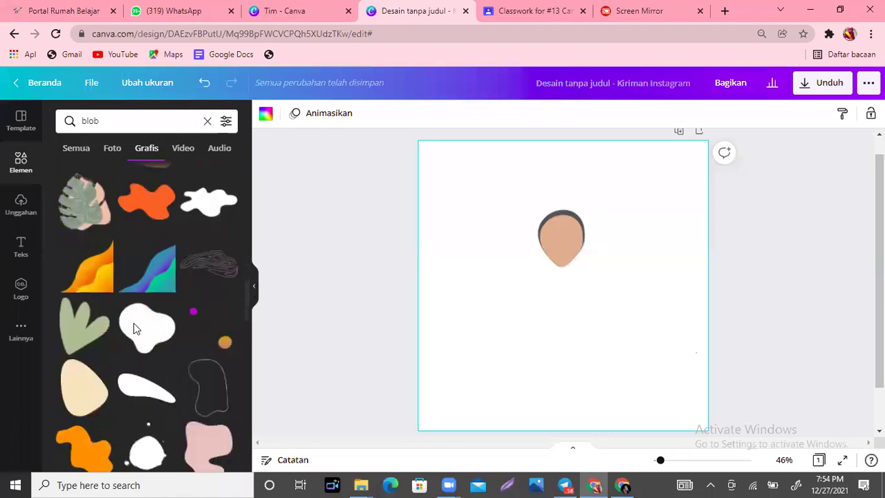
pyautogui.scroll(-1, 133, 322)
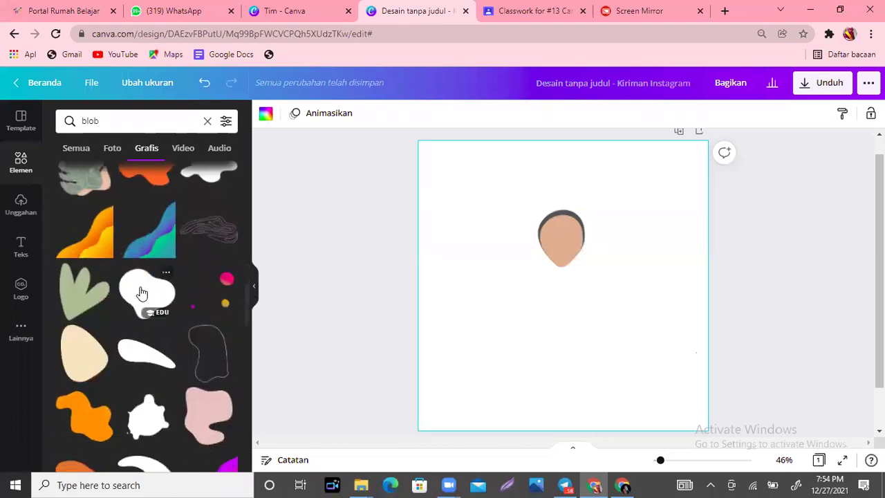
# Step: Add a black blob, tilt it about 52°, and send it behind the face
pyautogui.click(141, 294)
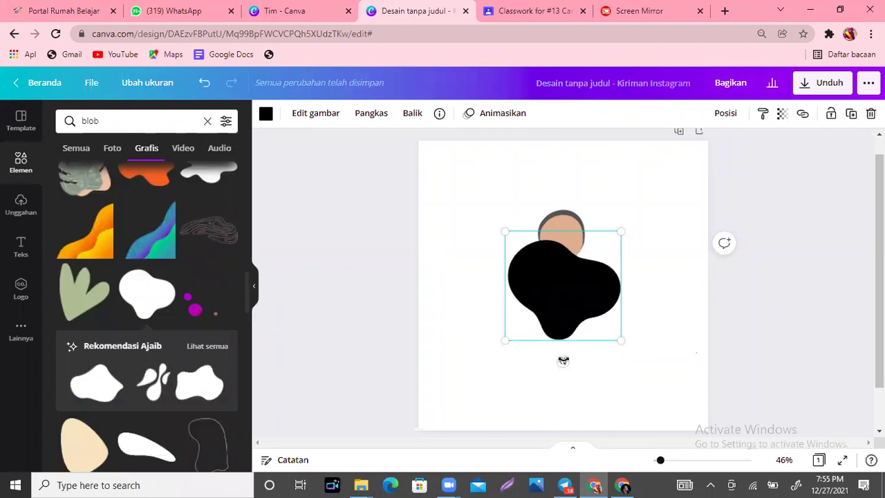
pyautogui.moveTo(541, 353); pyautogui.dragTo(563, 278)
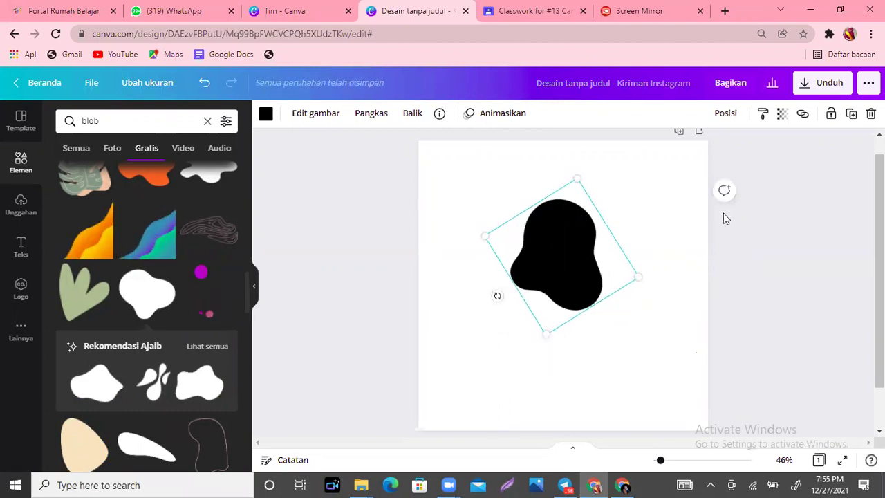
pyautogui.click(726, 114)
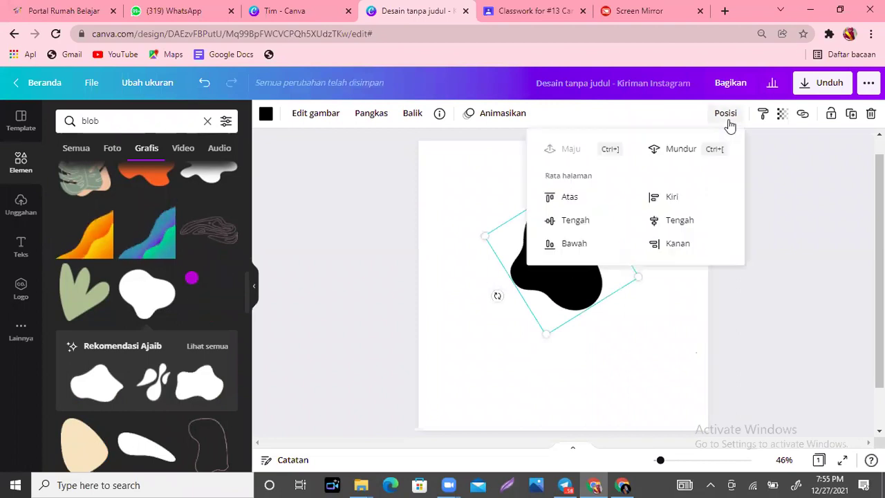
pyautogui.click(681, 152)
pyautogui.click(578, 314)
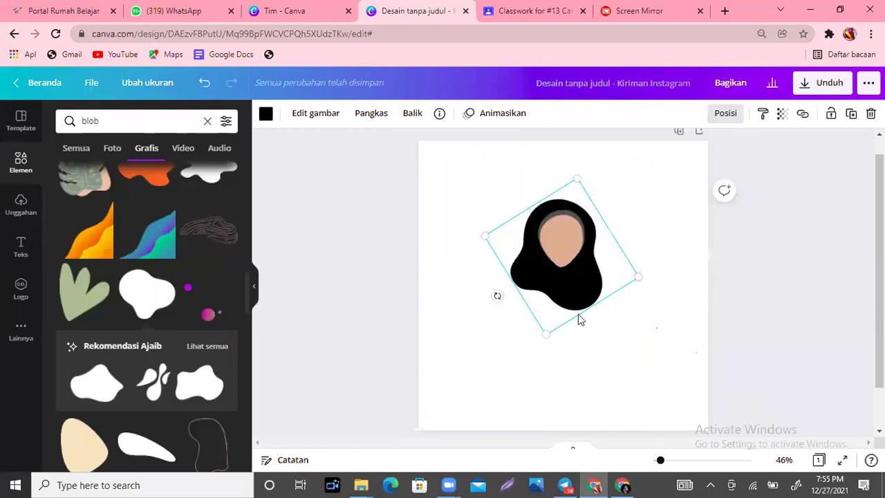
pyautogui.click(578, 314)
# Step: Shrink the headscarf blob around the face and centre it horizontally on the page
pyautogui.click(578, 309)
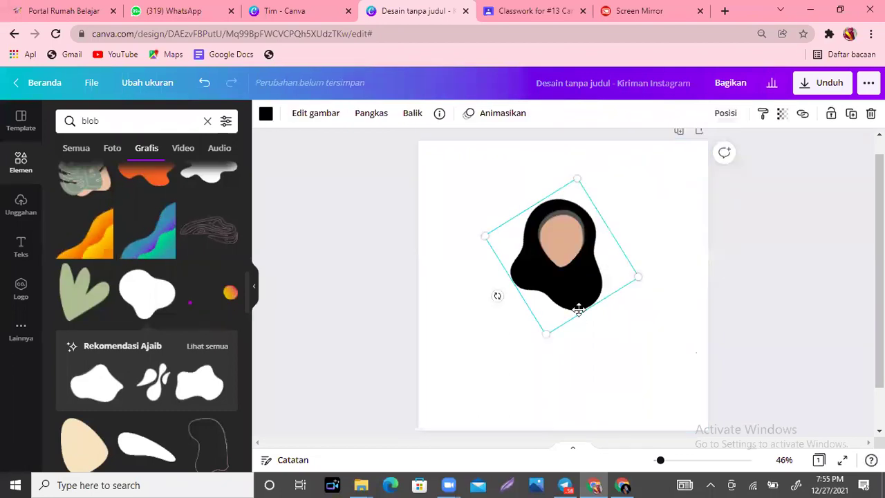
pyautogui.moveTo(578, 308); pyautogui.dragTo(535, 302)
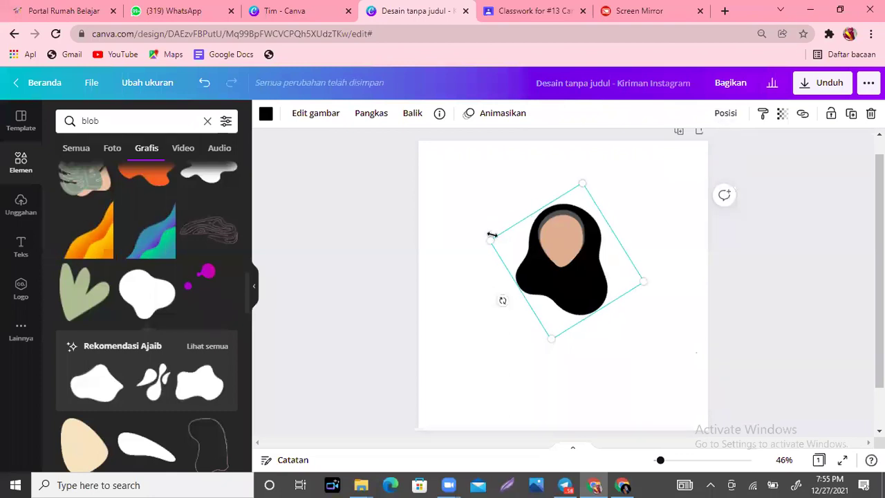
pyautogui.moveTo(511, 251); pyautogui.dragTo(517, 250)
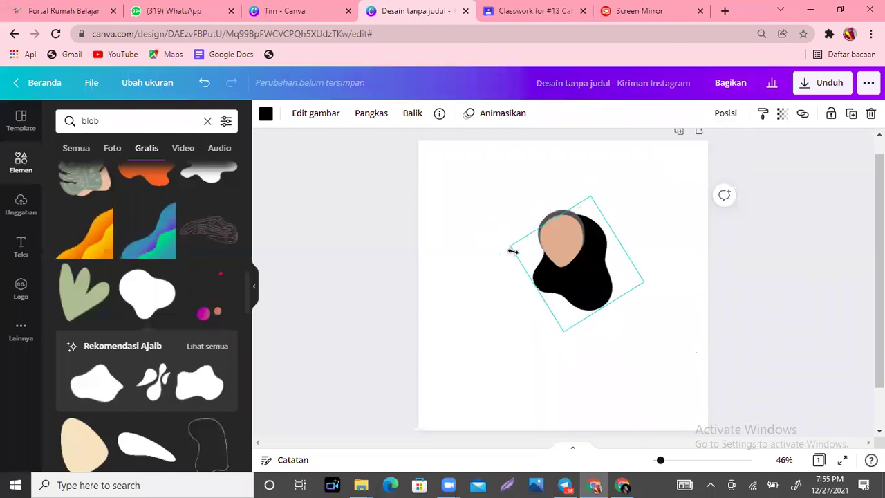
pyautogui.moveTo(581, 281); pyautogui.dragTo(565, 269)
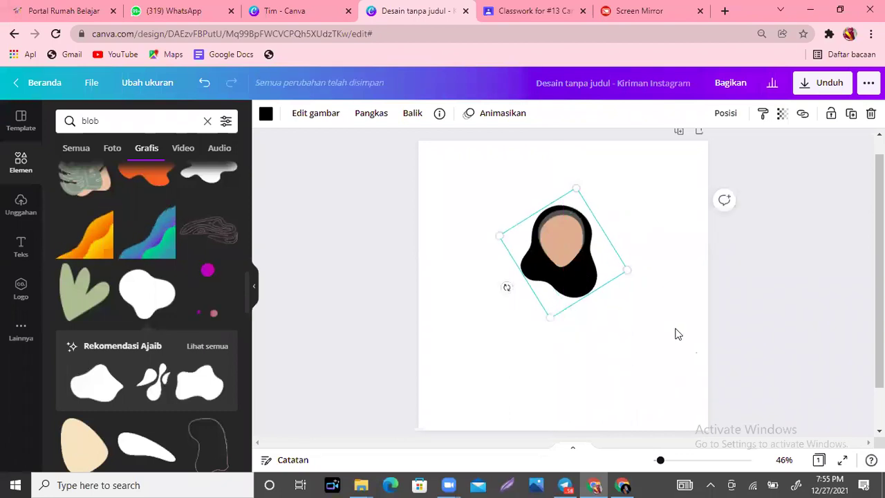
pyautogui.click(618, 281)
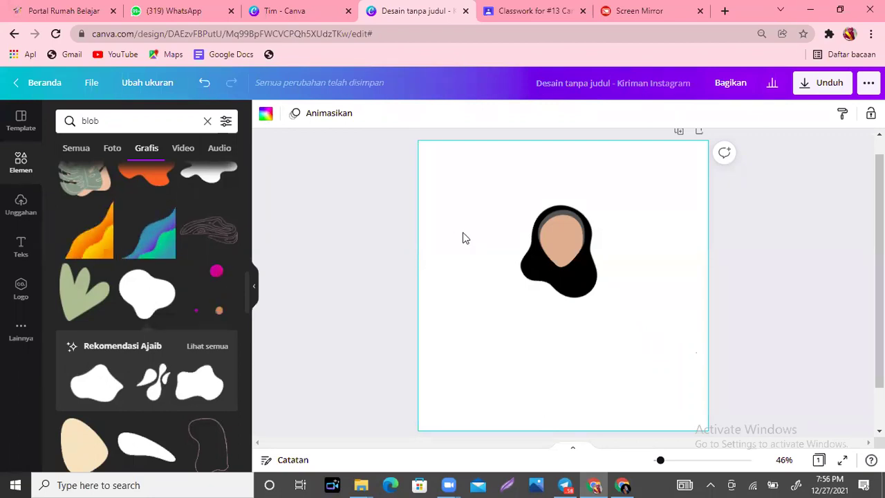
# Step: Search the elements library for 'mata' and scroll through the eye graphics
pyautogui.click(70, 120)
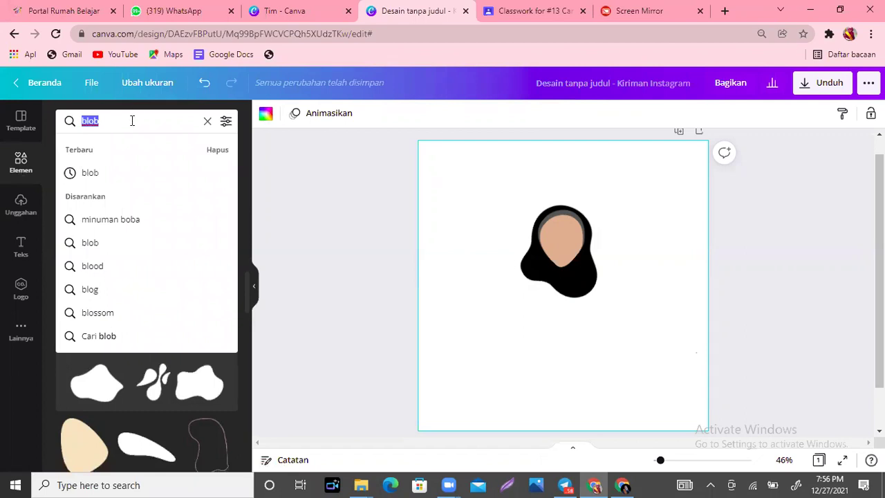
pyautogui.write('mata')
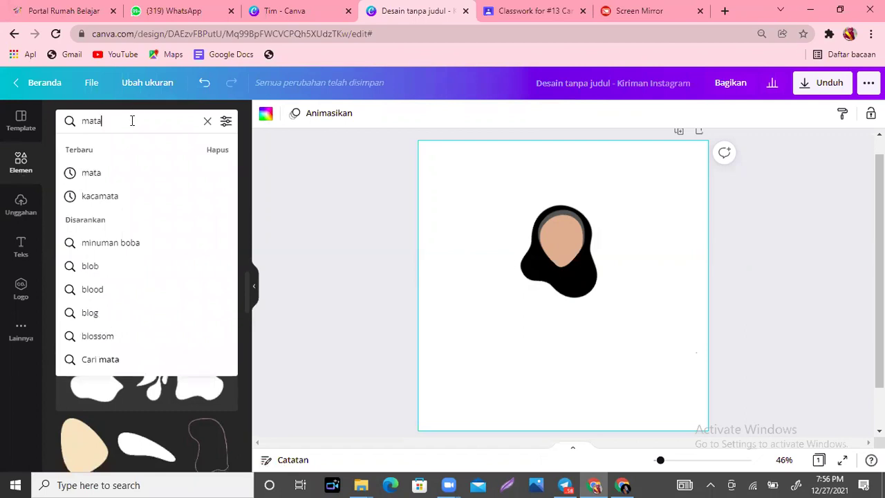
pyautogui.press('Return')
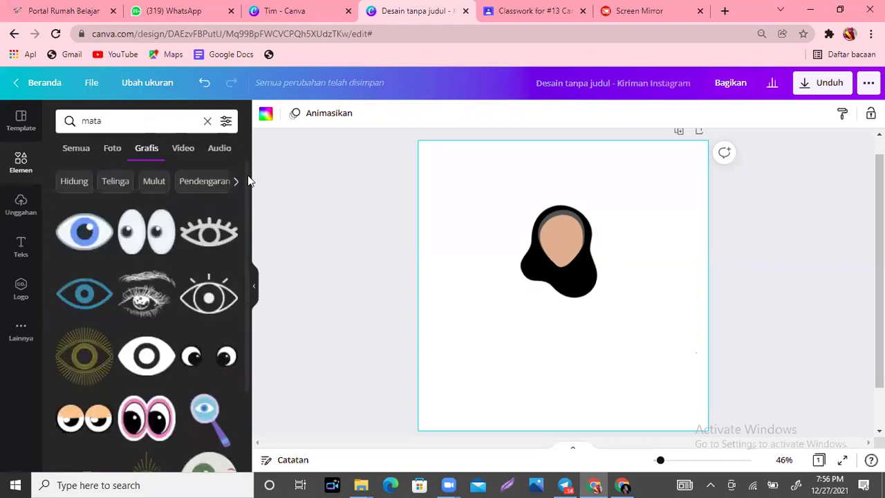
pyautogui.scroll(-3, 247, 272)
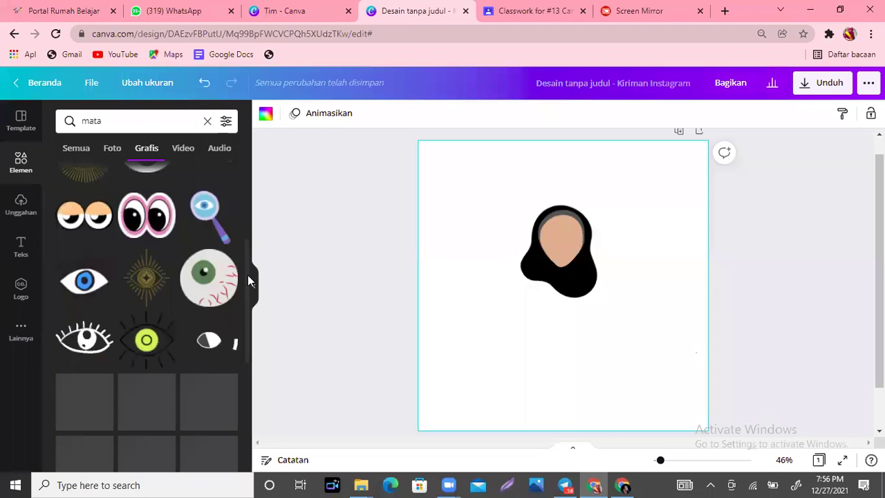
pyautogui.scroll(-1, 250, 300)
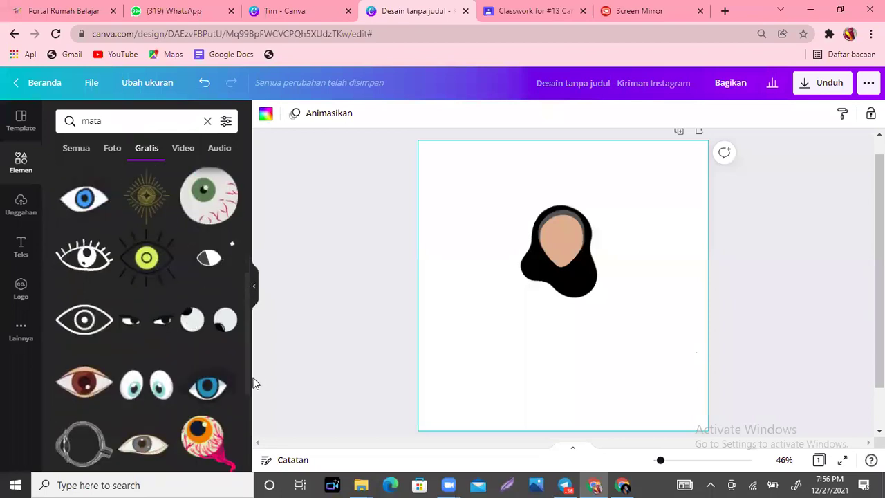
pyautogui.scroll(-3, 253, 380)
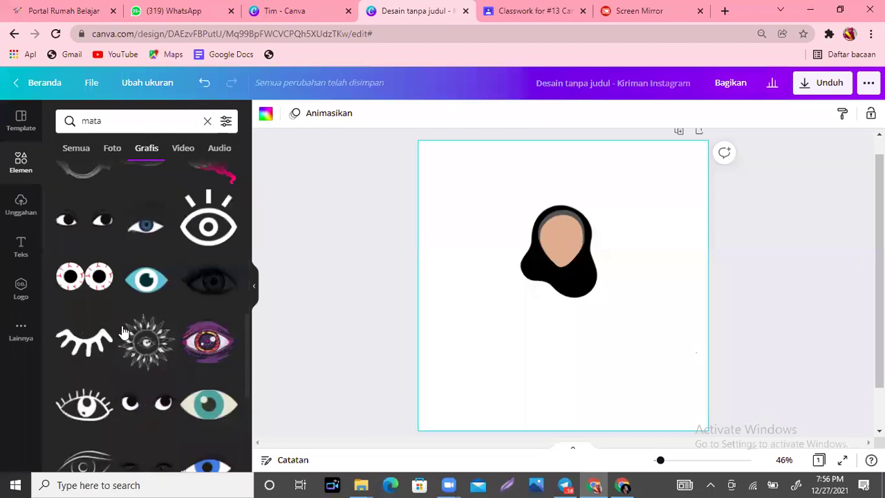
# Step: Add the closed-eyelash graphic and shrink it onto the face, undoing a trial vertical flip
pyautogui.click(76, 340)
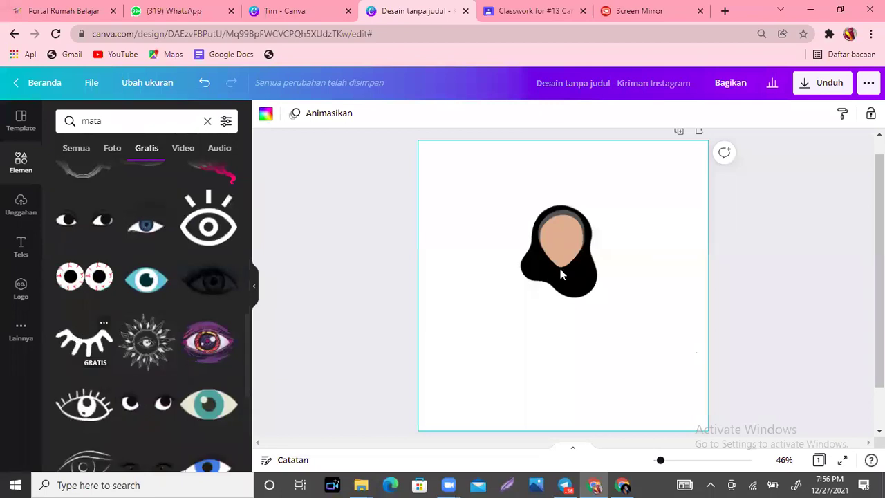
pyautogui.moveTo(624, 314); pyautogui.dragTo(579, 261)
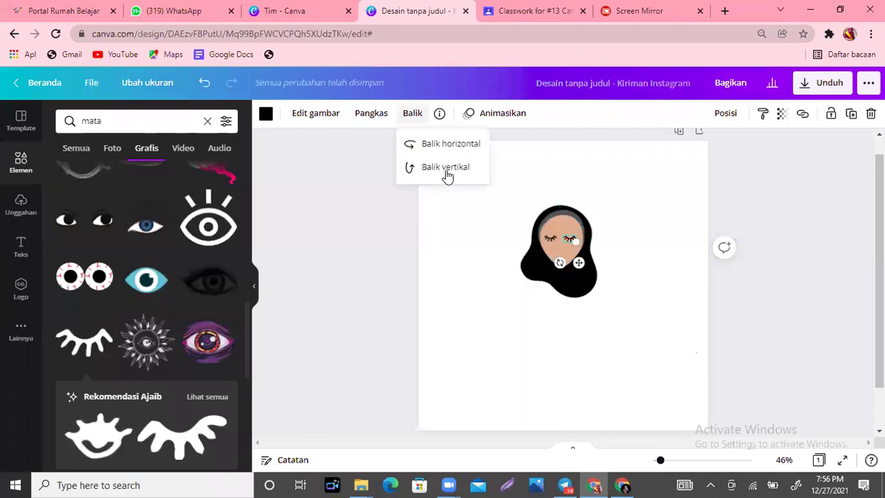
pyautogui.click(446, 170)
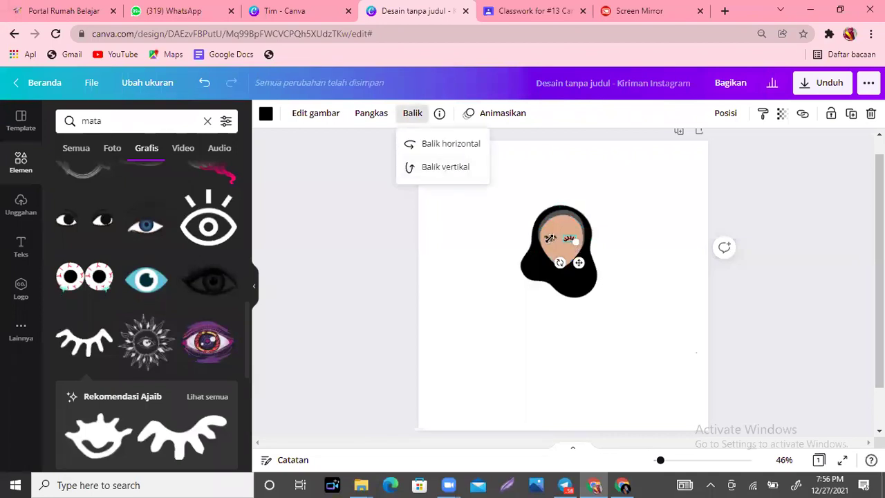
pyautogui.press('Escape')
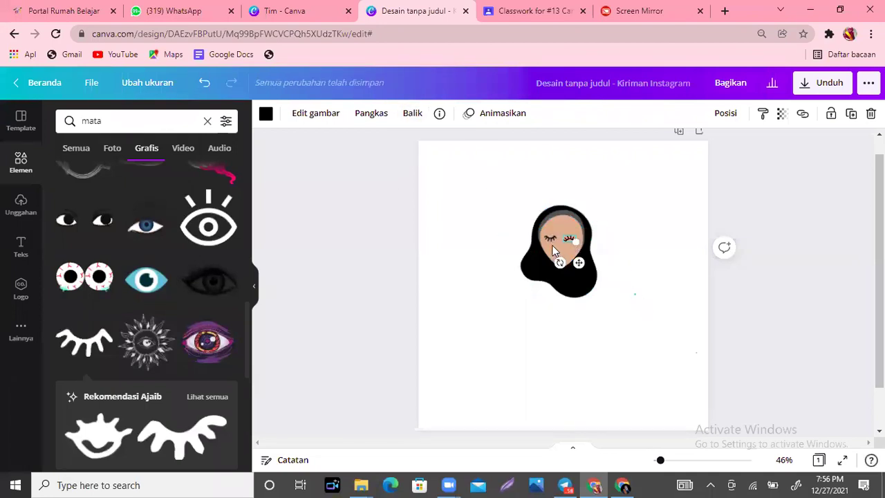
pyautogui.press('Escape')
pyautogui.hotkey('ctrl', 'z')
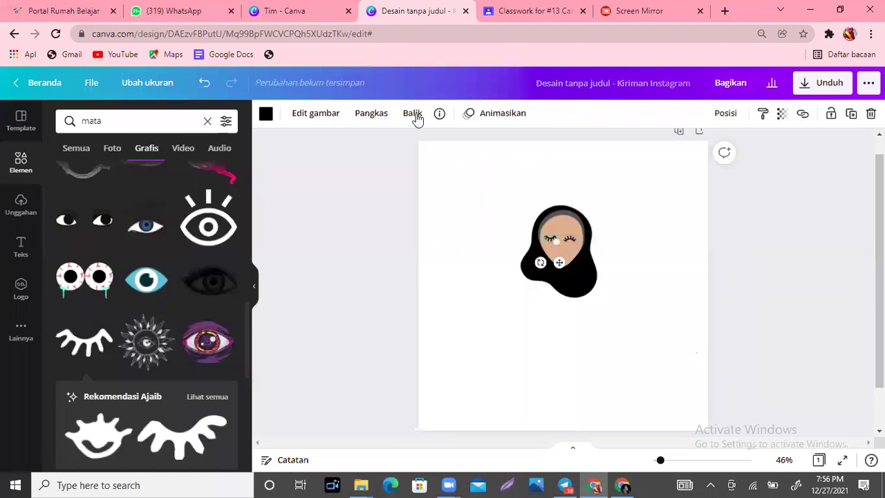
pyautogui.click(414, 115)
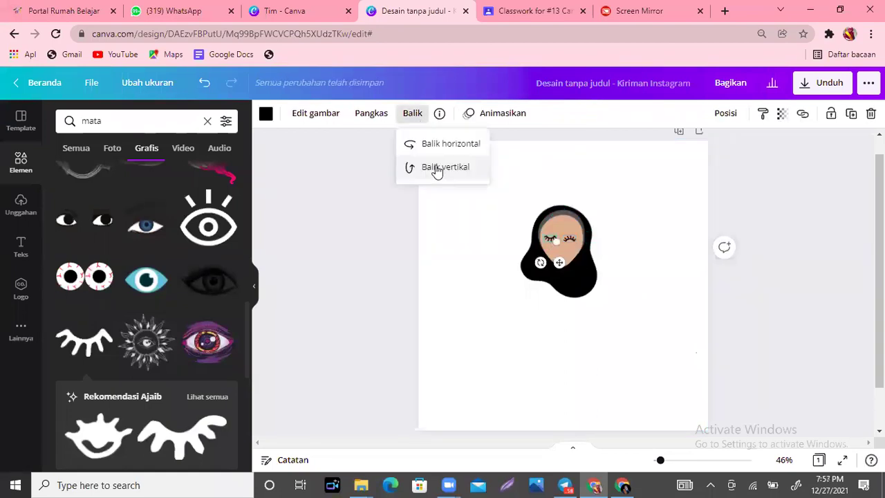
pyautogui.click(677, 299)
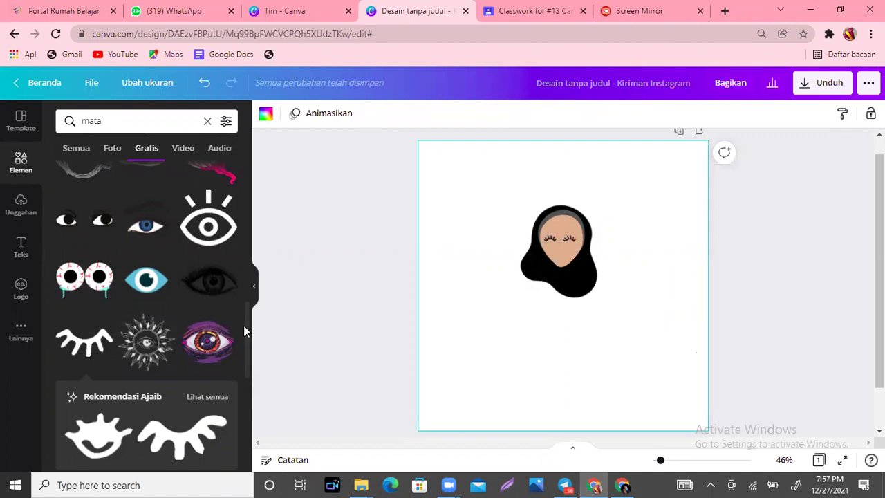
pyautogui.scroll(-2, 248, 332)
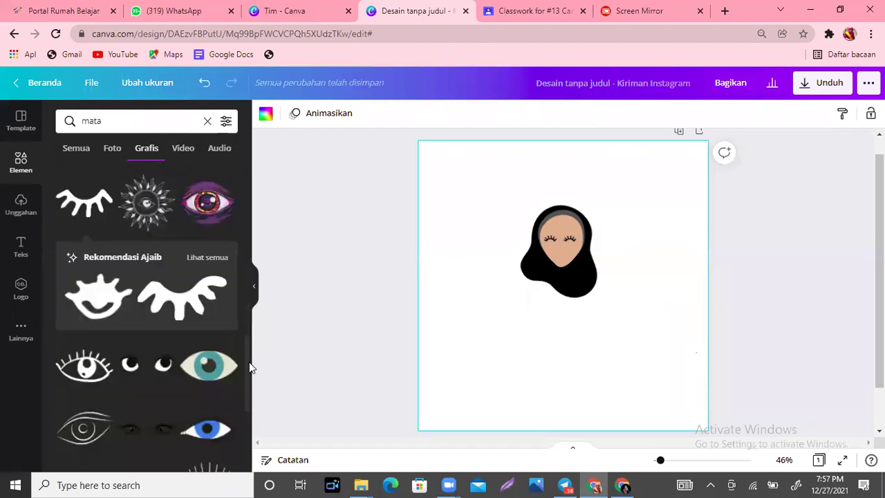
pyautogui.click(207, 247)
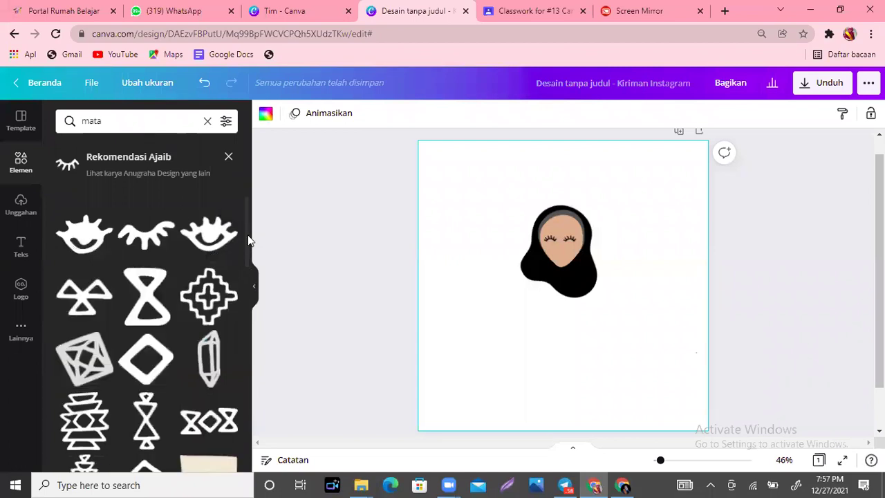
pyautogui.scroll(-3, 246, 277)
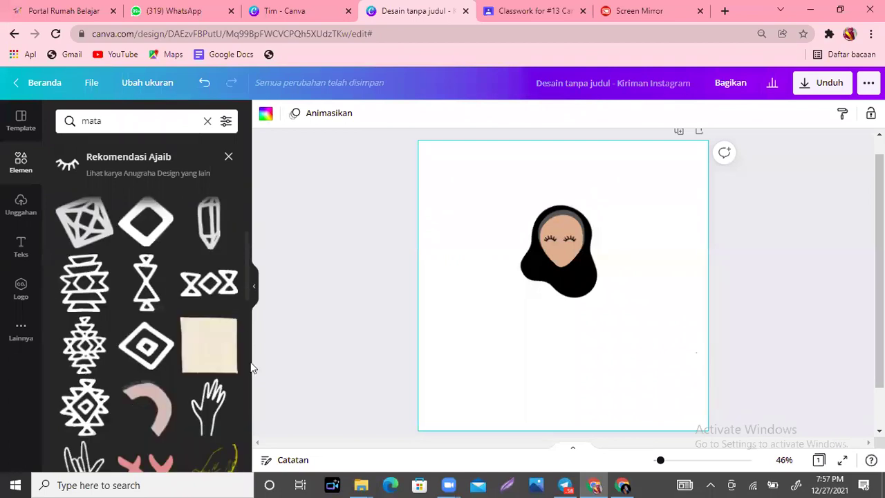
pyautogui.scroll(-5, 250, 290)
pyautogui.scroll(5, 249, 180)
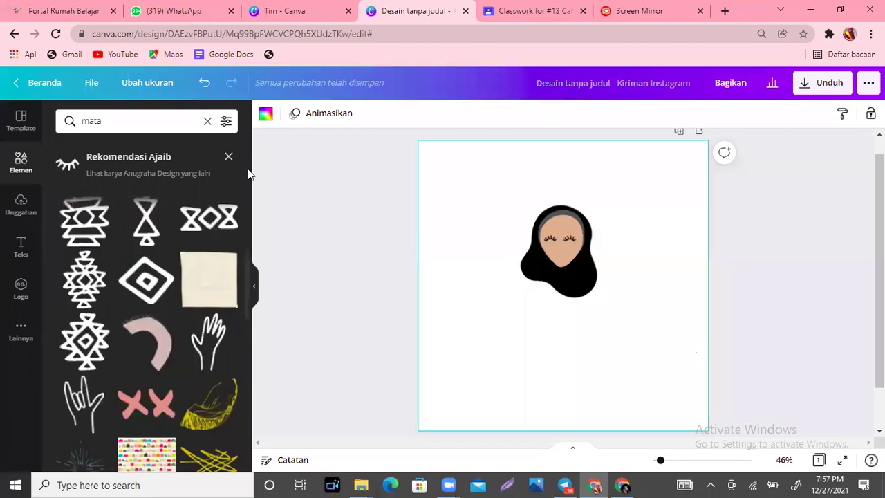
pyautogui.scroll(5, 249, 174)
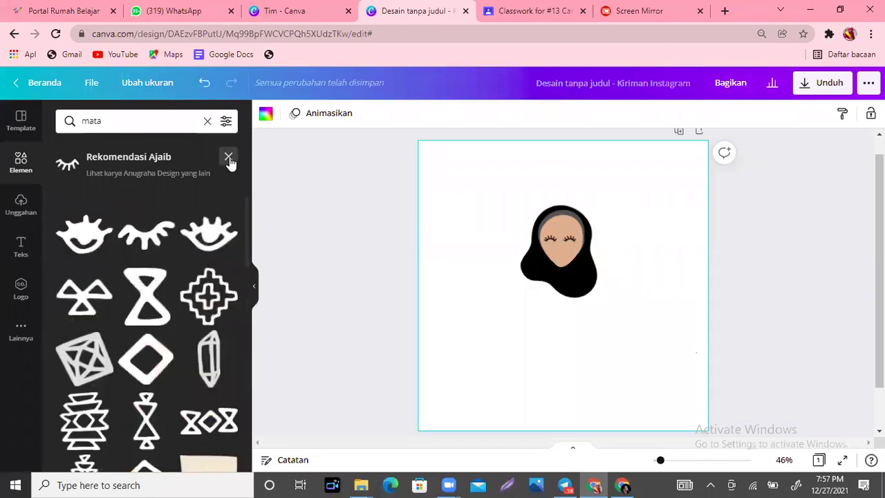
pyautogui.click(228, 157)
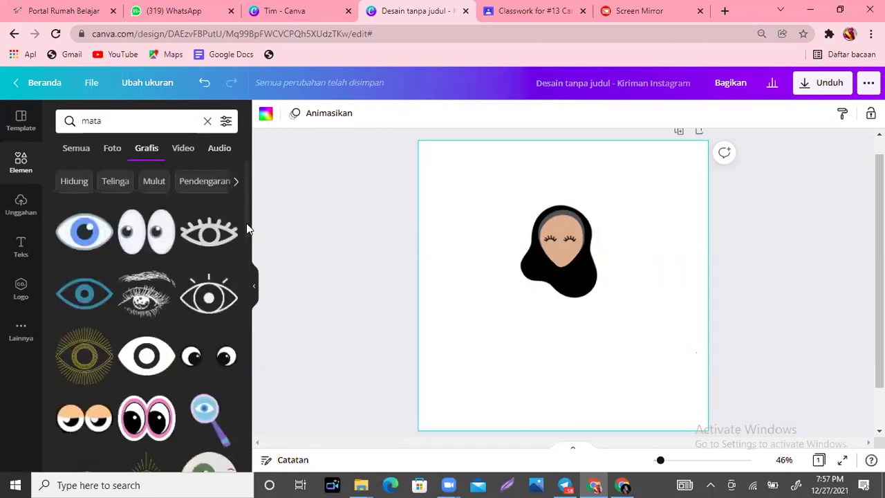
pyautogui.scroll(-2, 246, 235)
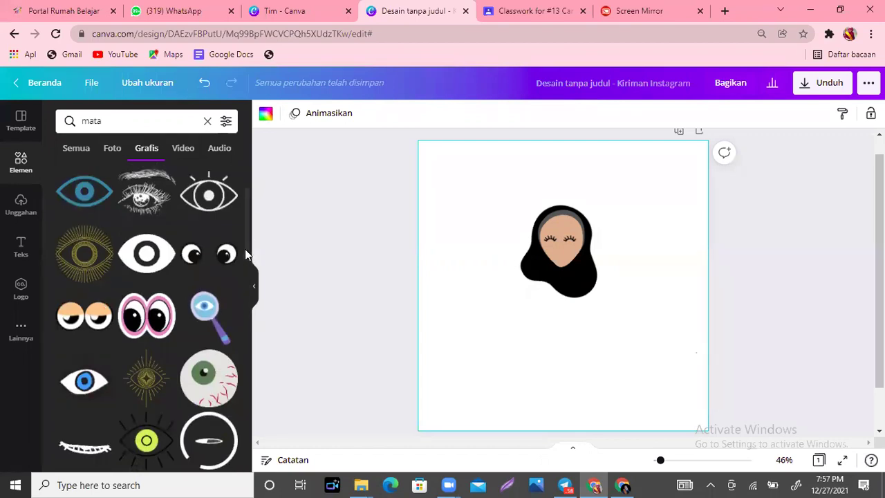
pyautogui.scroll(-3, 248, 235)
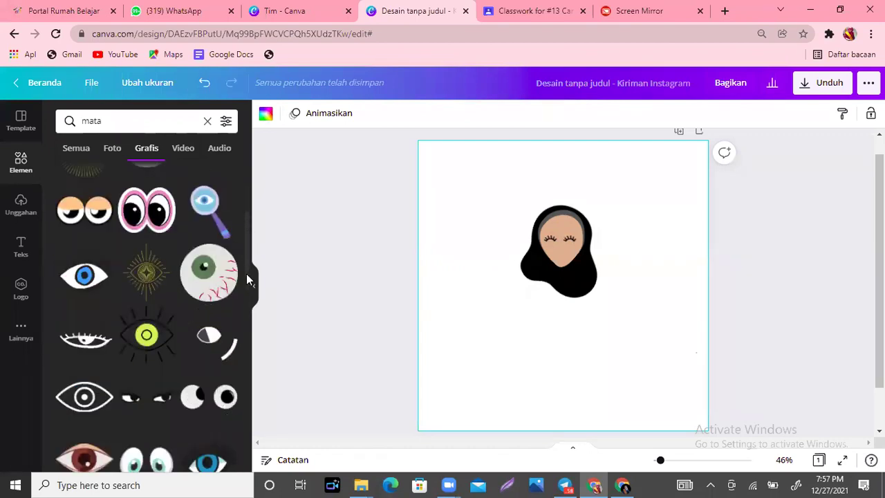
pyautogui.scroll(-3, 249, 297)
pyautogui.scroll(-3, 253, 330)
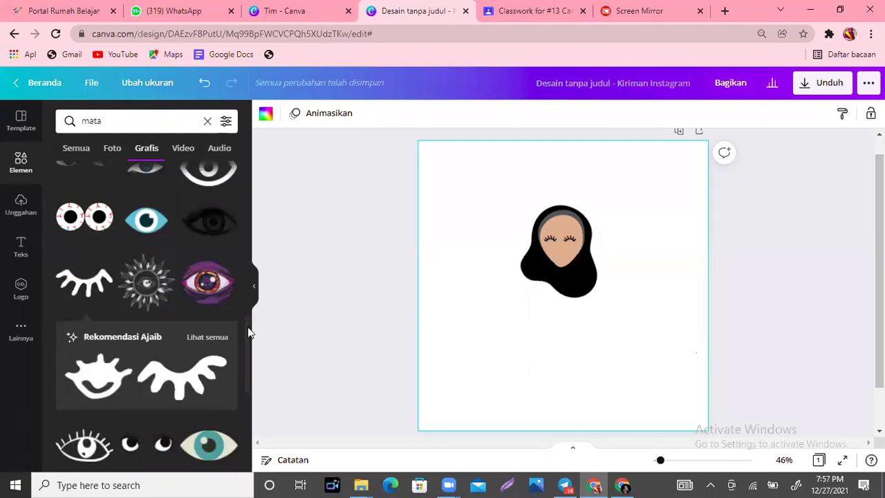
pyautogui.scroll(-3, 243, 379)
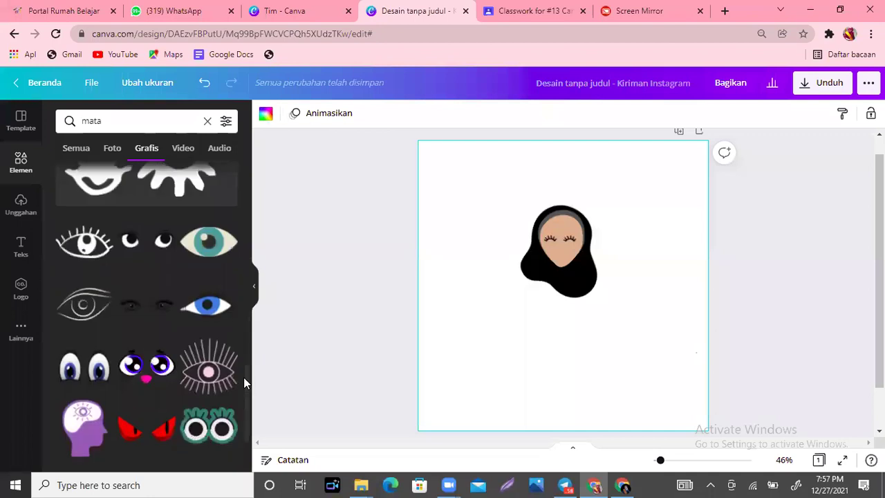
pyautogui.scroll(-2, 250, 414)
pyautogui.scroll(-3, 248, 414)
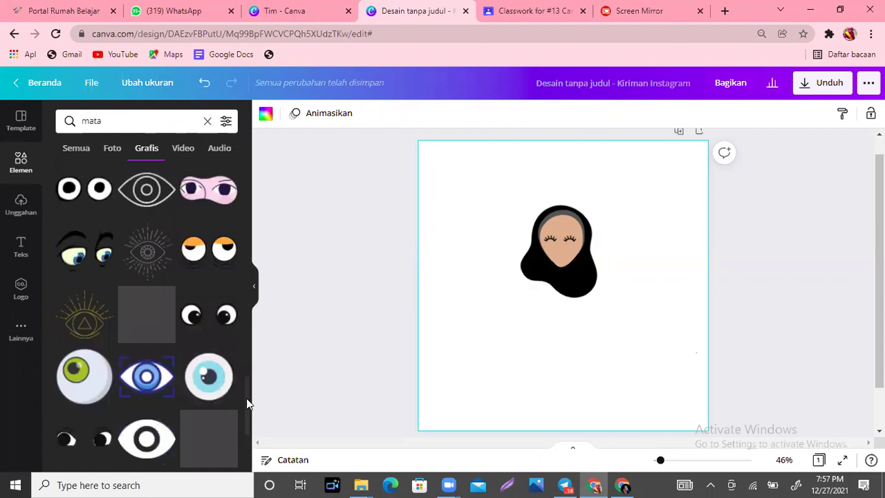
pyautogui.scroll(-2, 246, 401)
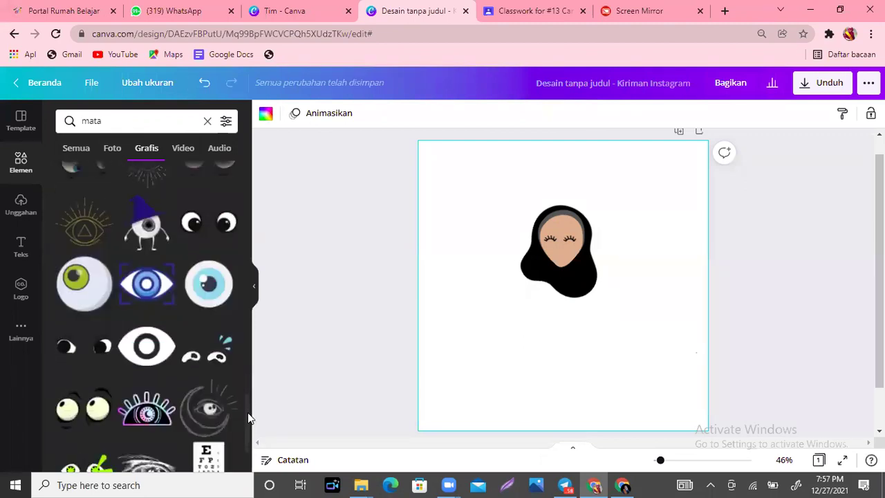
pyautogui.scroll(-1, 250, 423)
pyautogui.scroll(-2, 252, 428)
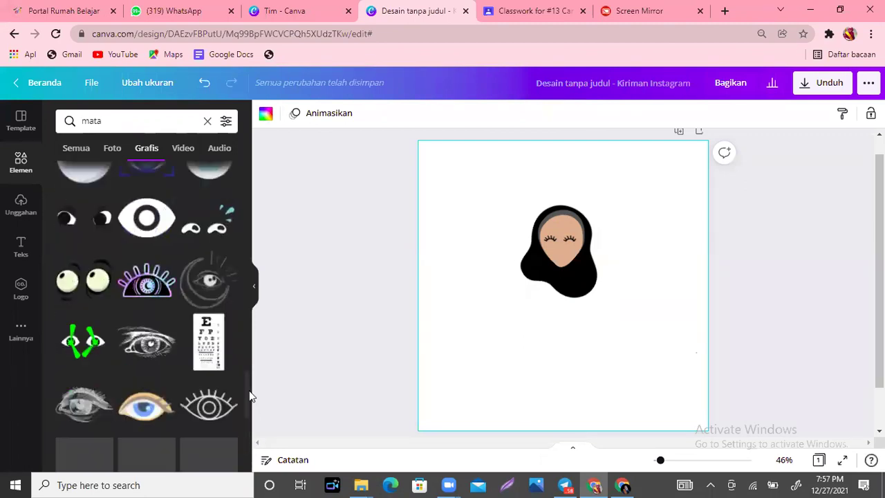
pyautogui.scroll(-1, 247, 401)
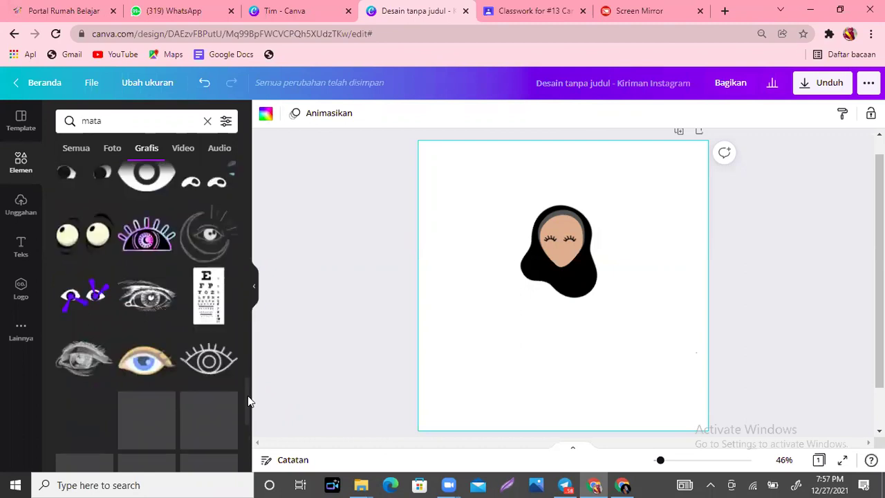
pyautogui.scroll(-2, 247, 401)
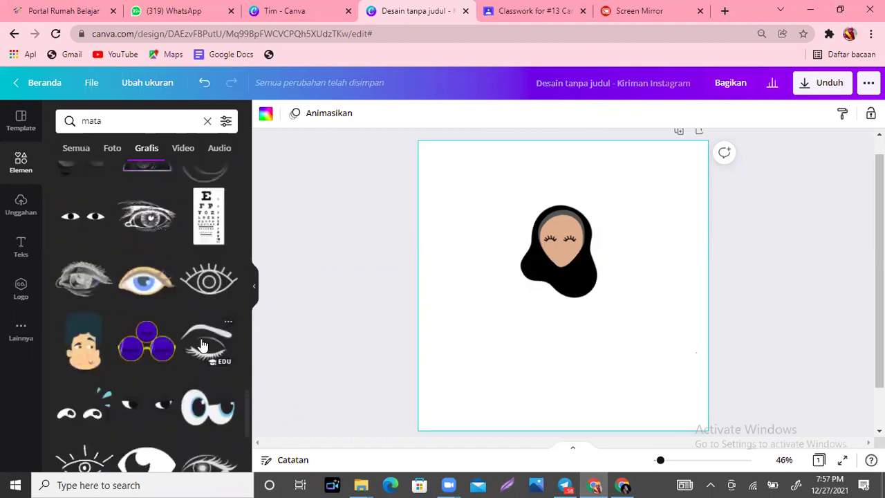
# Step: Add the eyebrow-and-lash eye graphic below the face, duplicate it, and mirror the copy horizontally
pyautogui.click(202, 345)
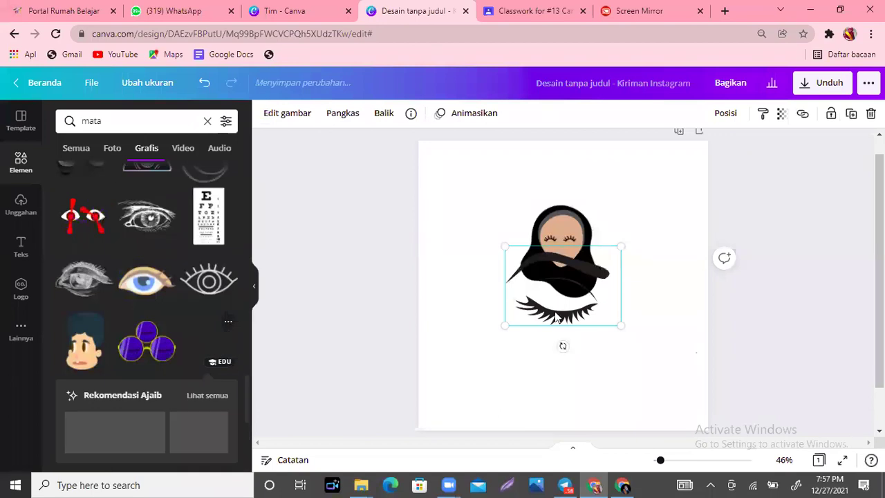
pyautogui.moveTo(556, 316); pyautogui.dragTo(508, 369)
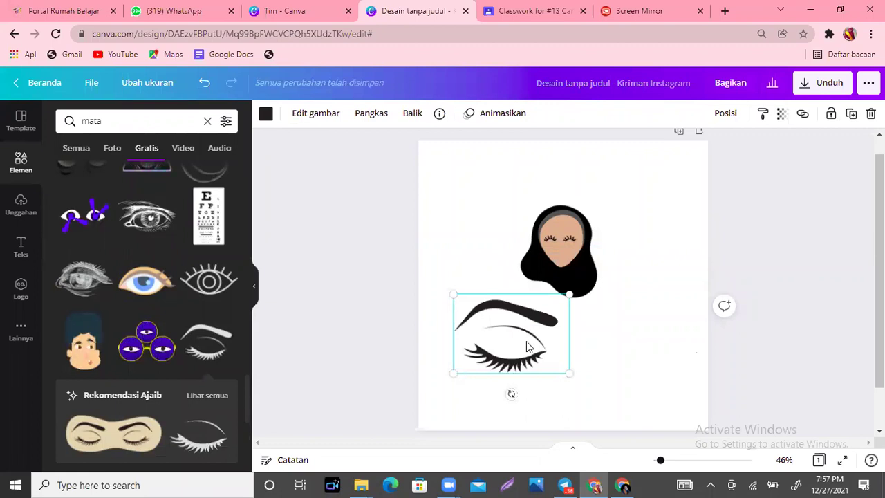
pyautogui.hotkey('ctrl', 'd')
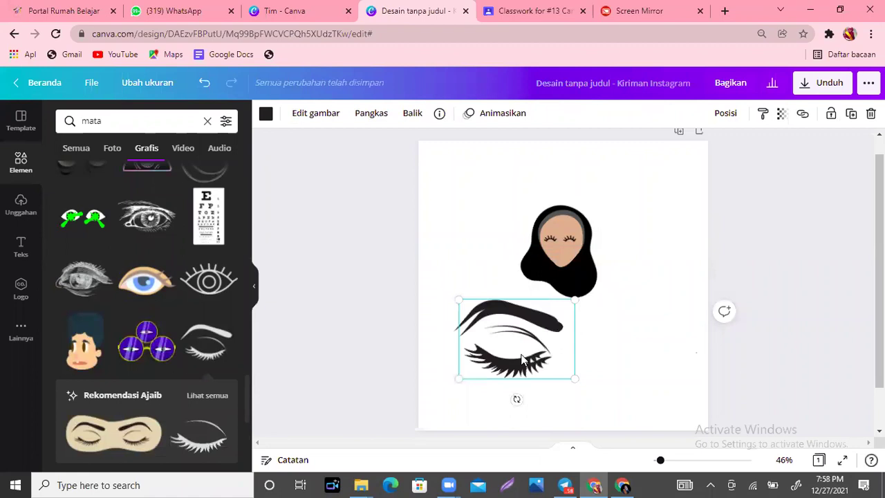
pyautogui.moveTo(519, 353); pyautogui.dragTo(618, 331)
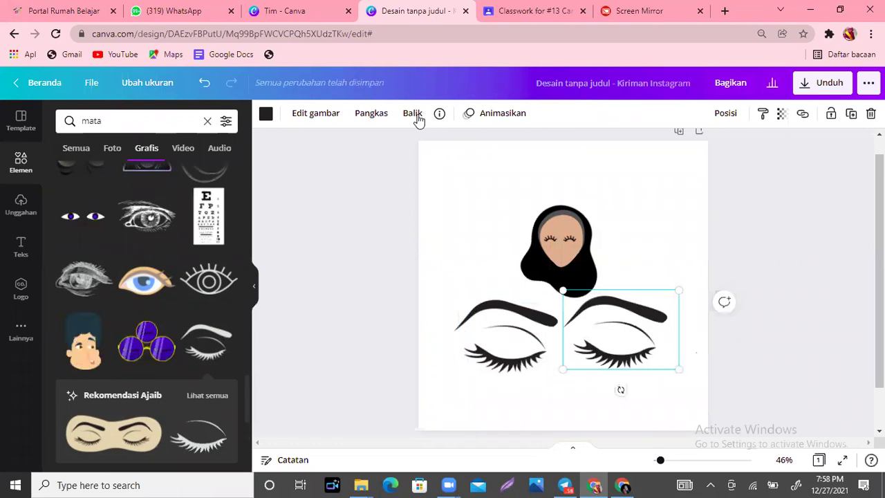
pyautogui.click(415, 116)
pyautogui.click(436, 145)
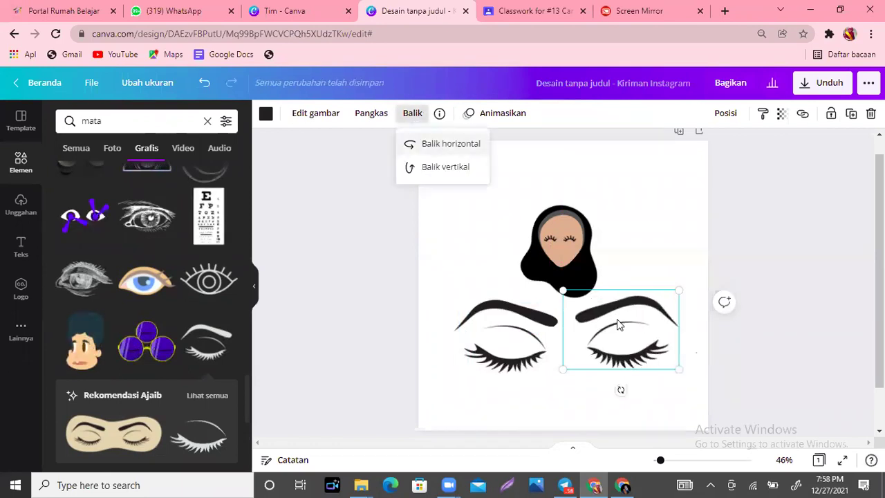
pyautogui.click(618, 325)
pyautogui.moveTo(614, 324); pyautogui.dragTo(605, 324)
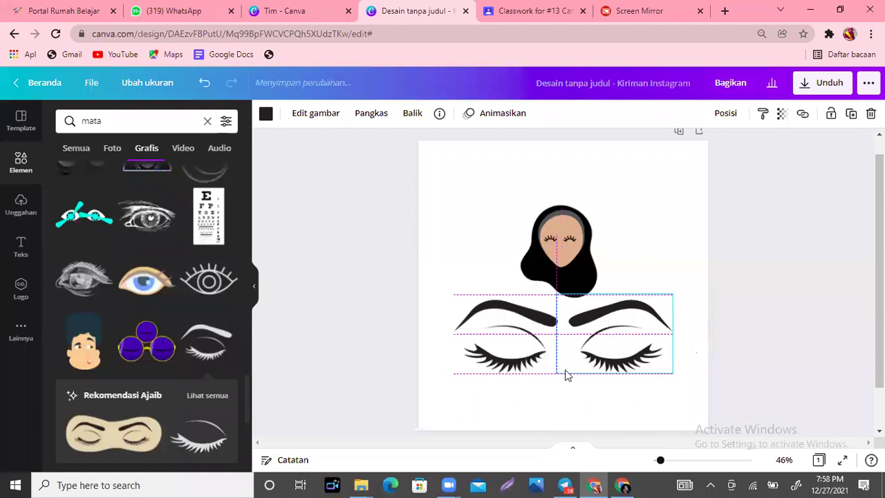
# Step: Delete the left large eye graphic, then select the remaining one
pyautogui.click(514, 395)
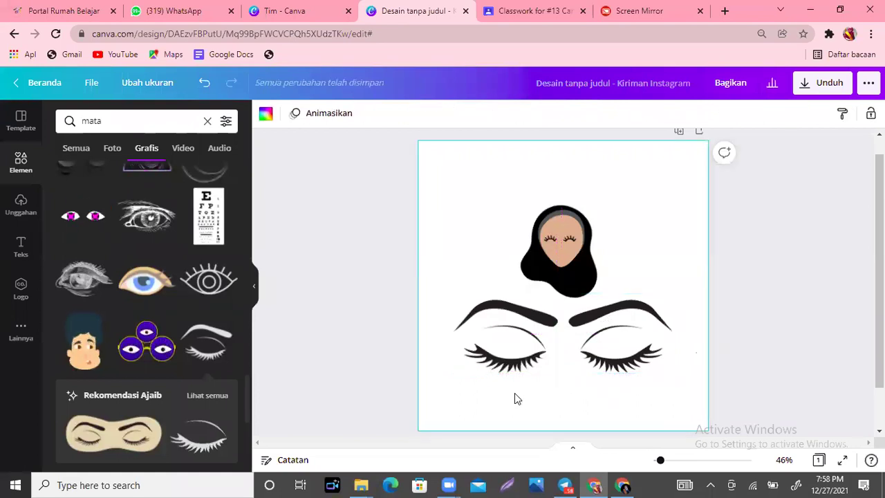
pyautogui.click(506, 343)
pyautogui.press('Delete')
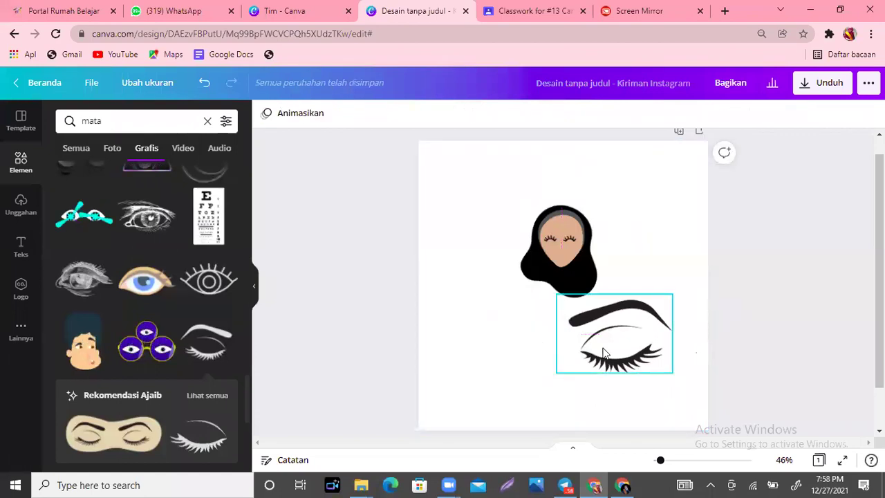
pyautogui.click(603, 353)
# Step: Delete the remaining large eye, add a closed-eyelash graphic, and duplicate it beside the original
pyautogui.press('Delete')
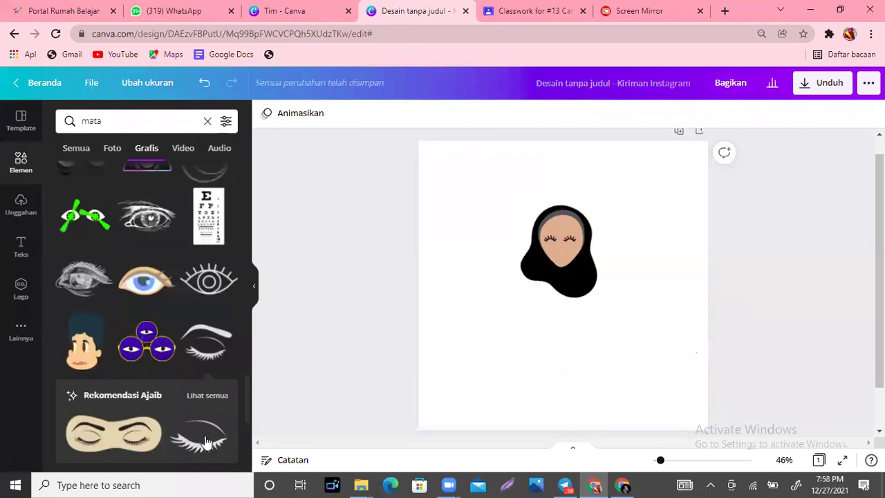
pyautogui.click(205, 441)
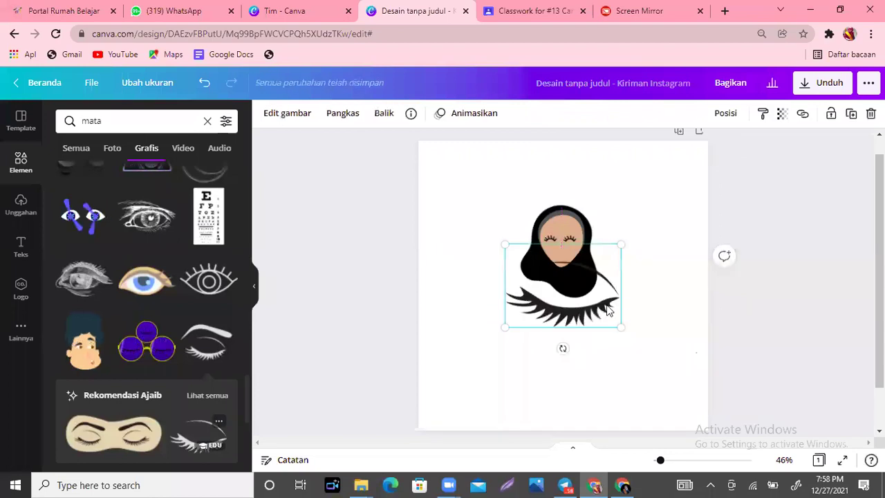
pyautogui.moveTo(578, 301); pyautogui.dragTo(479, 317)
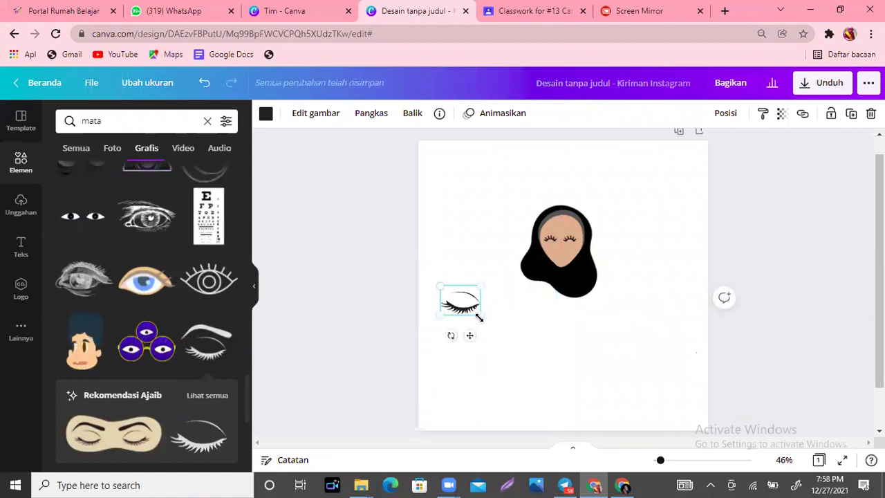
pyautogui.click(412, 119)
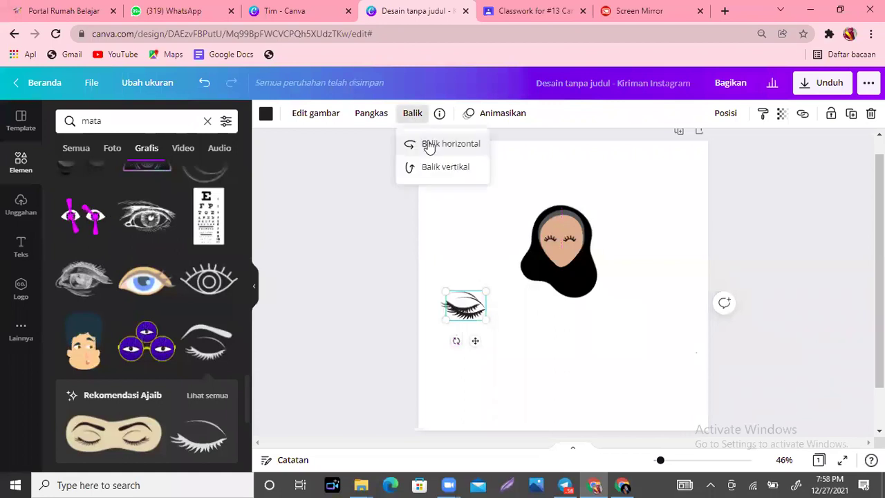
pyautogui.hotkey('ctrl', 'd')
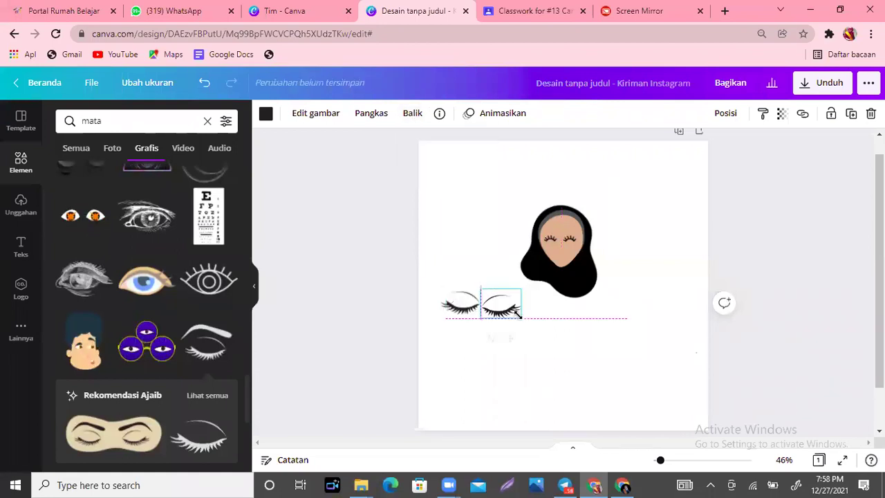
pyautogui.moveTo(502, 288); pyautogui.dragTo(505, 312)
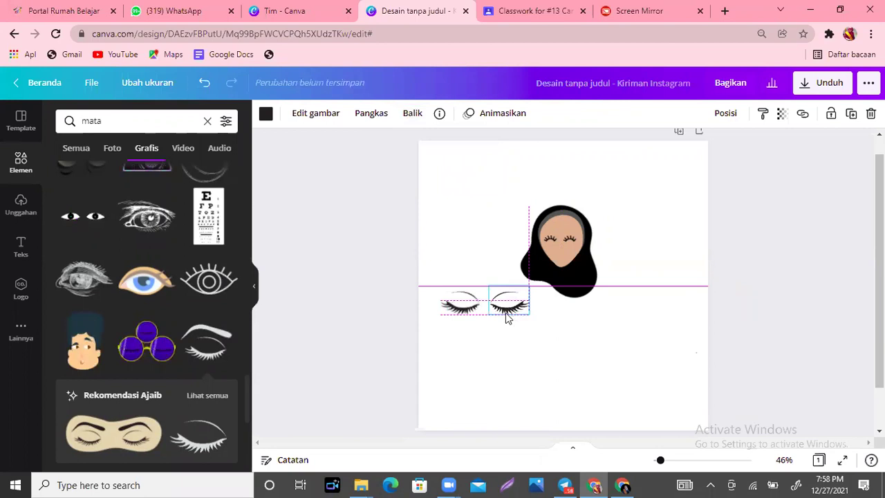
# Step: Flip both eyelashes vertically, move one onto the face, and delete the leftover one
pyautogui.click(411, 114)
pyautogui.click(446, 167)
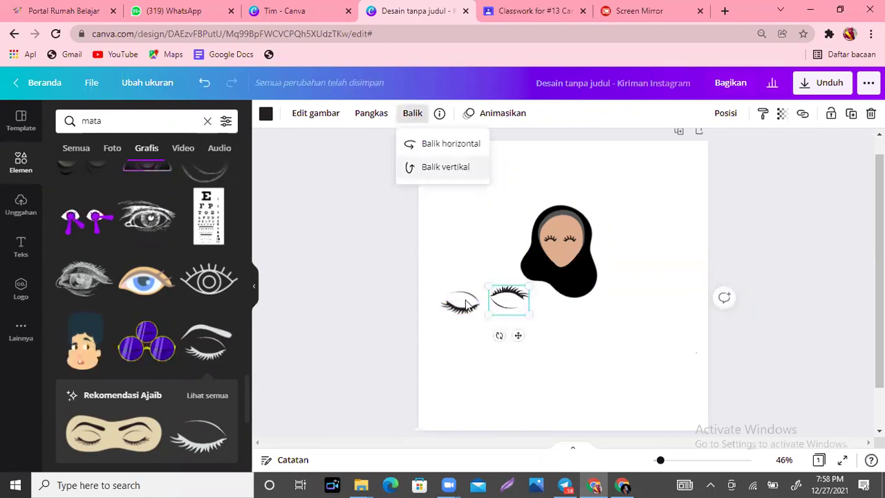
pyautogui.click(459, 311)
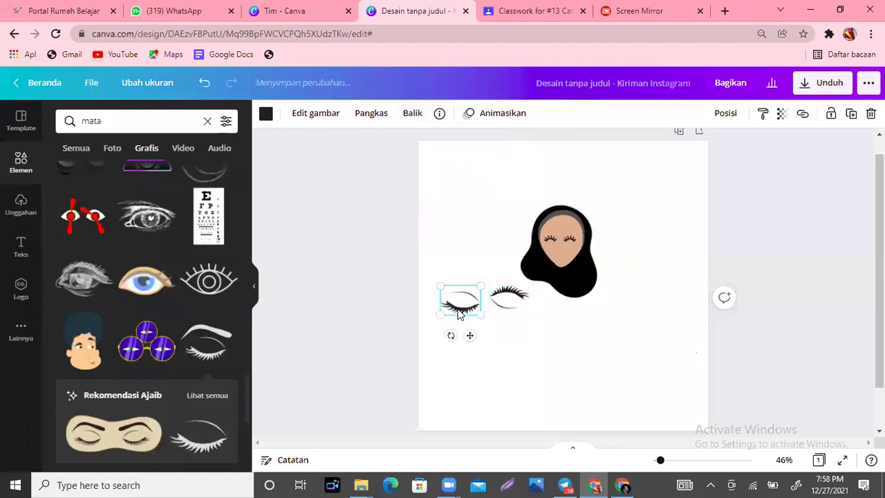
pyautogui.click(414, 120)
pyautogui.click(415, 120)
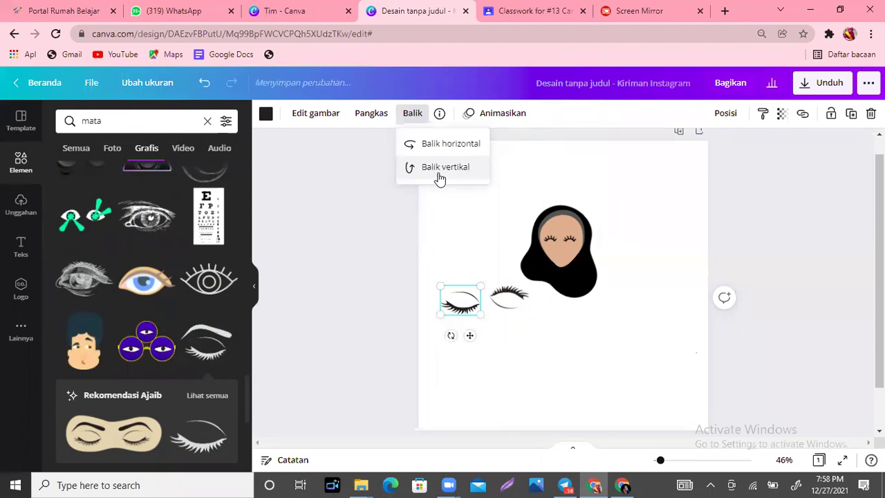
pyautogui.click(440, 169)
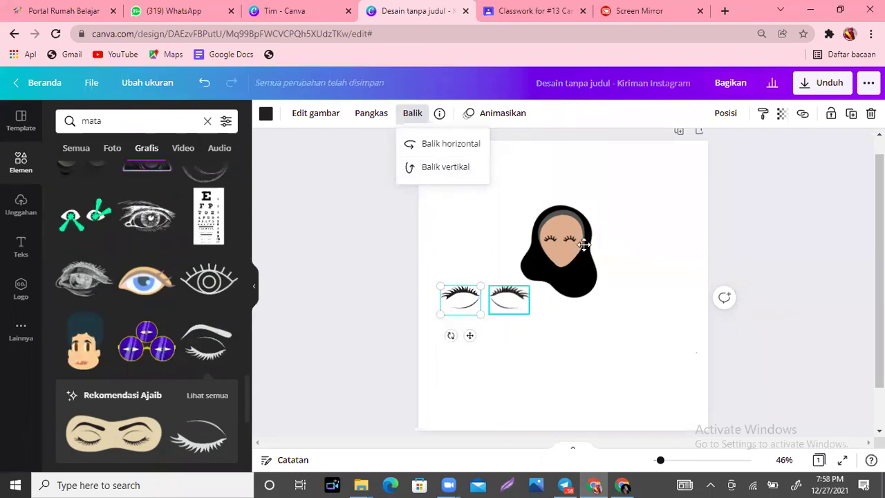
pyautogui.moveTo(513, 301); pyautogui.dragTo(573, 244)
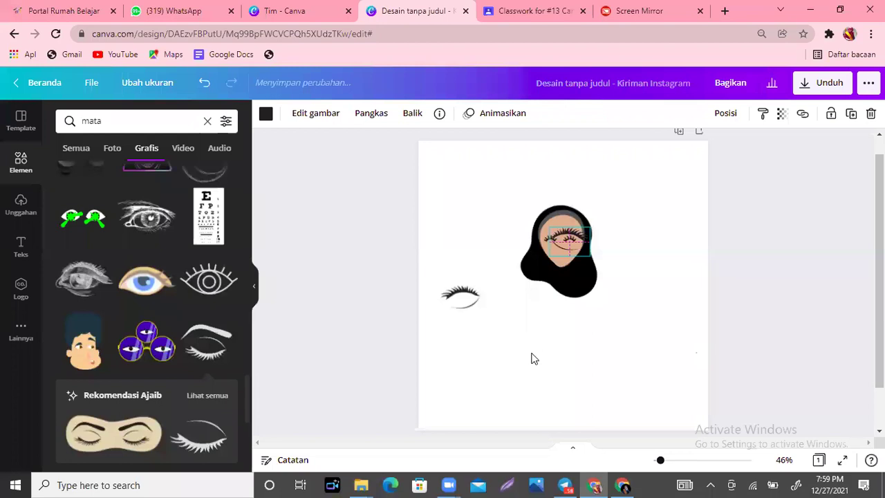
pyautogui.click(470, 302)
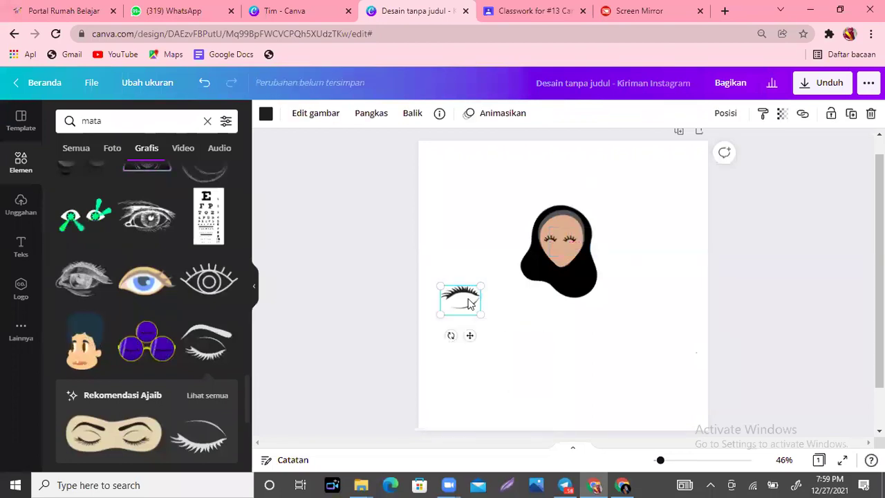
pyautogui.press('Delete')
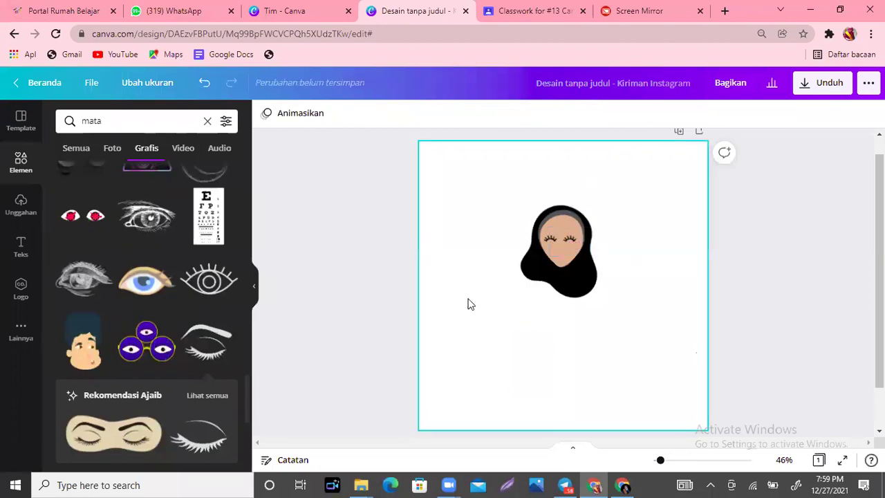
# Step: Browse the 'mata' results, trying a grey closed-eyelash graphic and then deleting it
pyautogui.moveTo(246, 388); pyautogui.dragTo(250, 437)
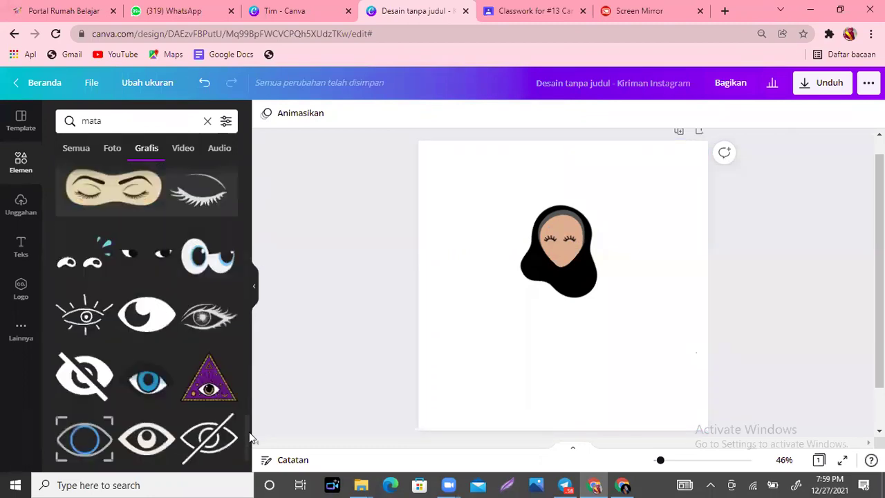
pyautogui.scroll(-1, 250, 436)
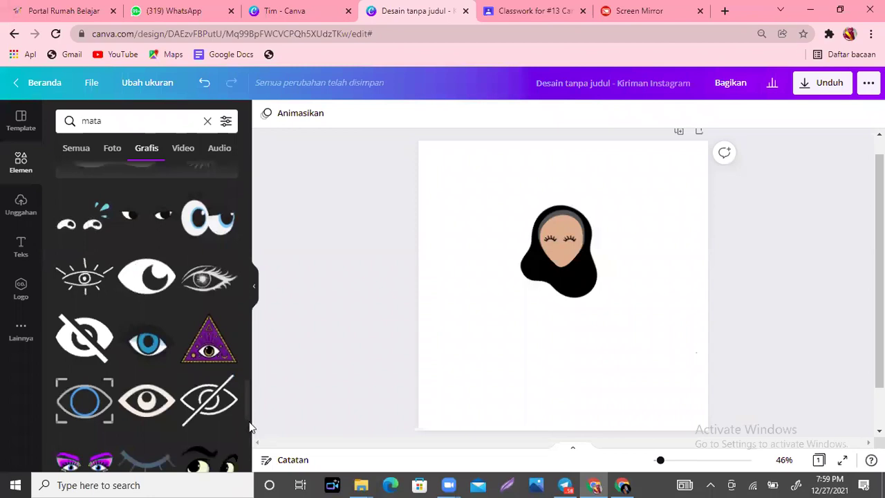
pyautogui.scroll(-2, 250, 428)
pyautogui.scroll(-2, 158, 320)
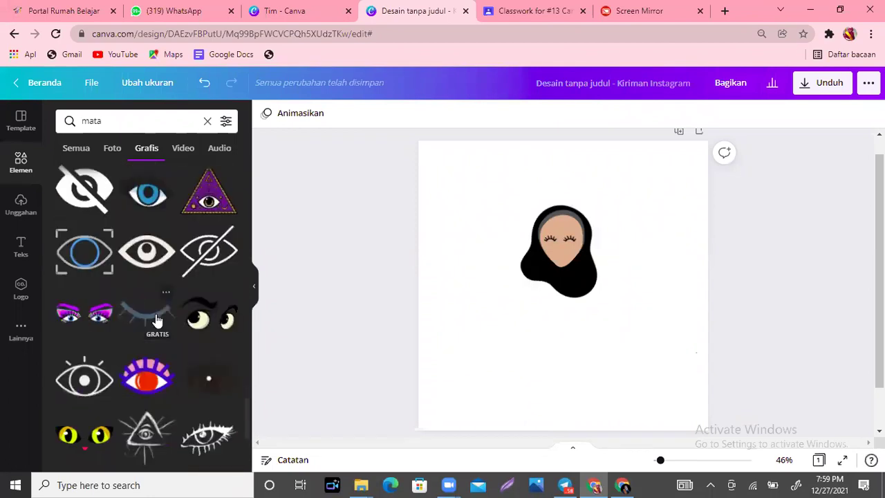
pyautogui.click(157, 320)
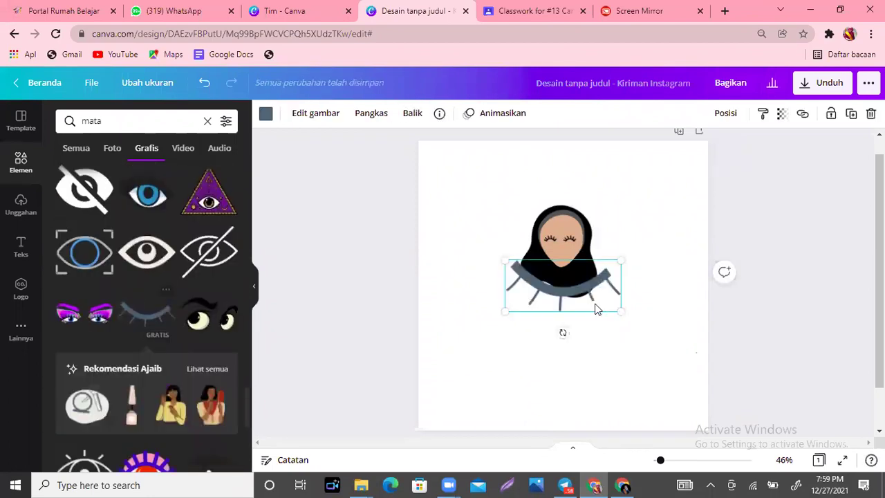
pyautogui.moveTo(595, 306); pyautogui.dragTo(557, 400)
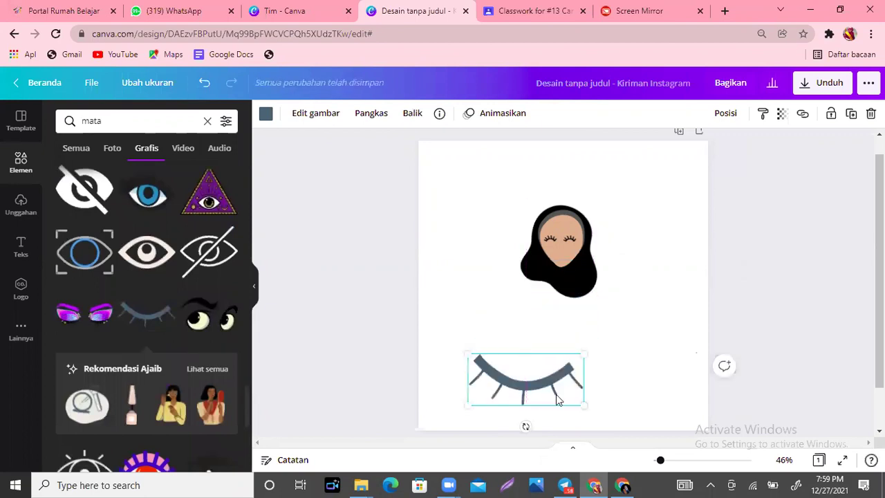
pyautogui.press('Delete')
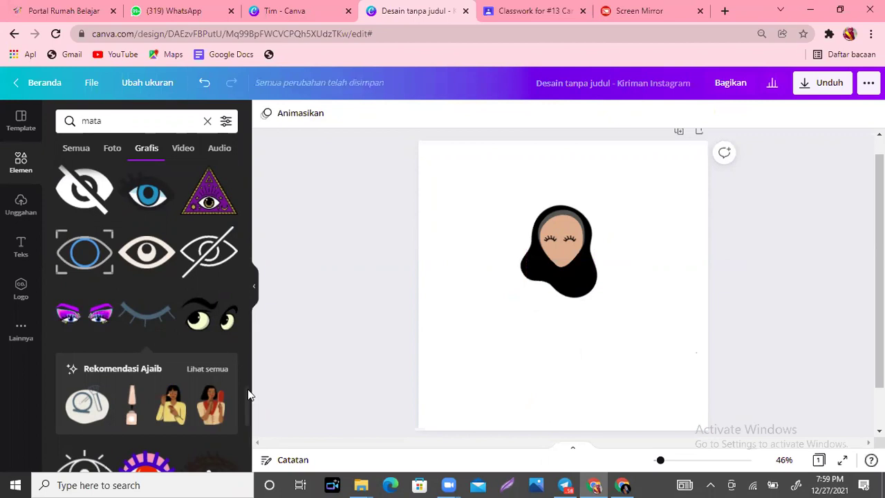
# Step: Add the thin eyebrow graphic, move it onto the top of the face, and shrink it to about 149 by 17
pyautogui.scroll(-3, 248, 405)
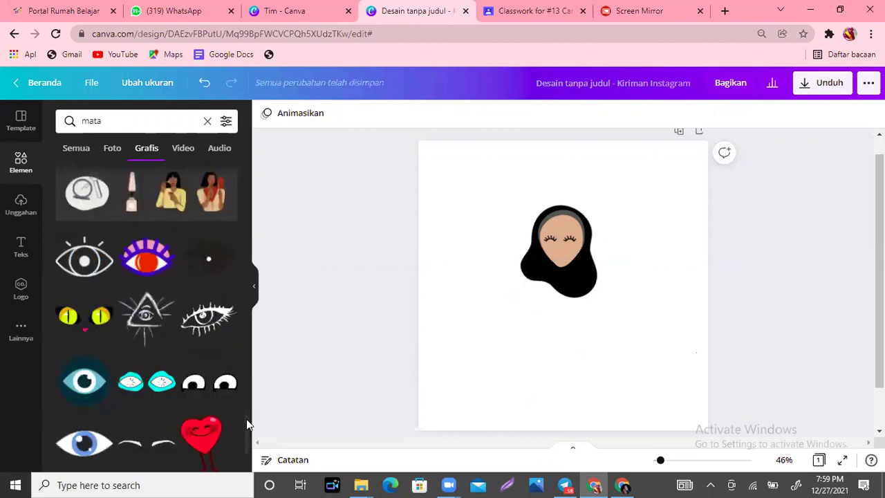
pyautogui.scroll(-1, 246, 419)
pyautogui.scroll(-1, 246, 419)
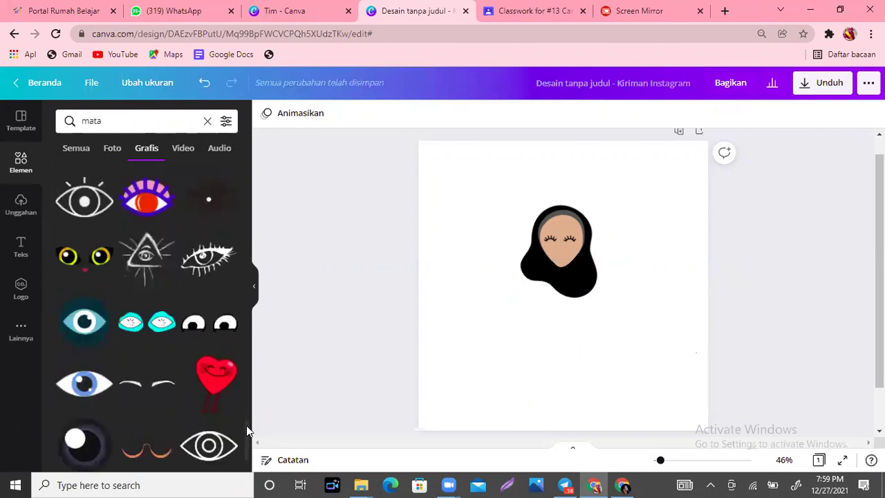
pyautogui.click(143, 395)
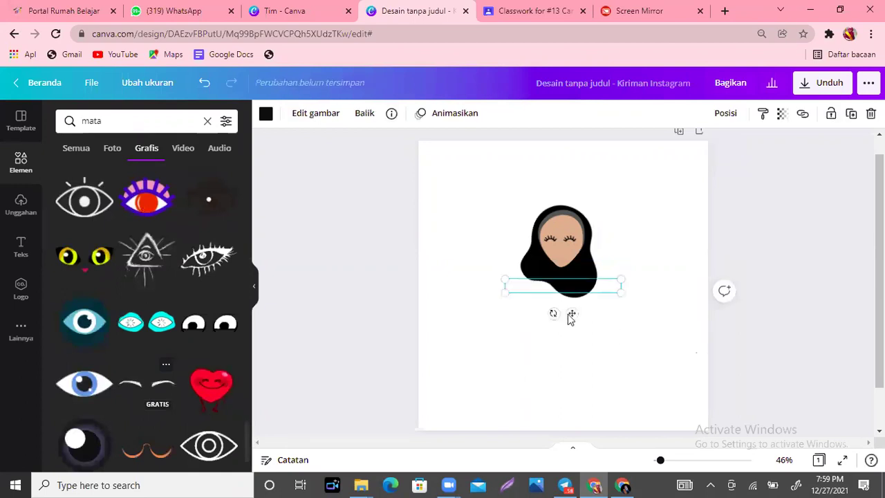
pyautogui.moveTo(573, 313); pyautogui.dragTo(563, 221)
pyautogui.moveTo(615, 242); pyautogui.dragTo(566, 253)
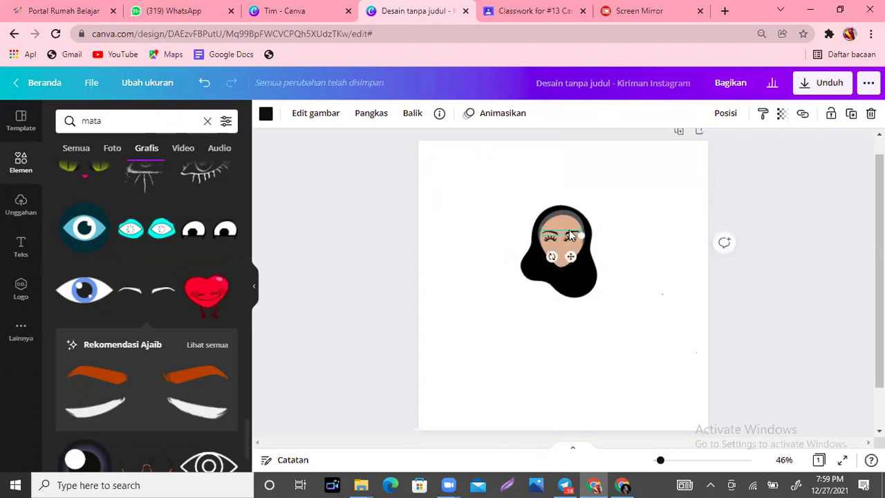
pyautogui.click(570, 235)
pyautogui.click(570, 235)
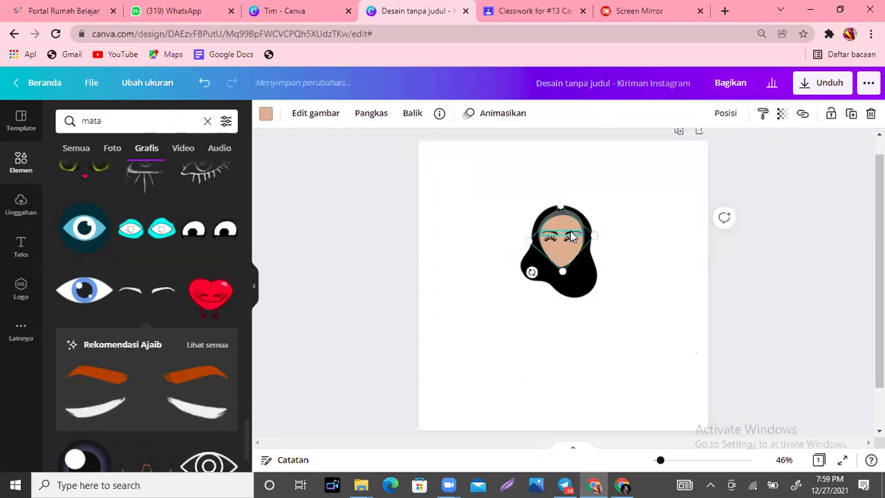
pyautogui.click(570, 236)
pyautogui.moveTo(576, 233); pyautogui.dragTo(540, 235)
pyautogui.click(505, 293)
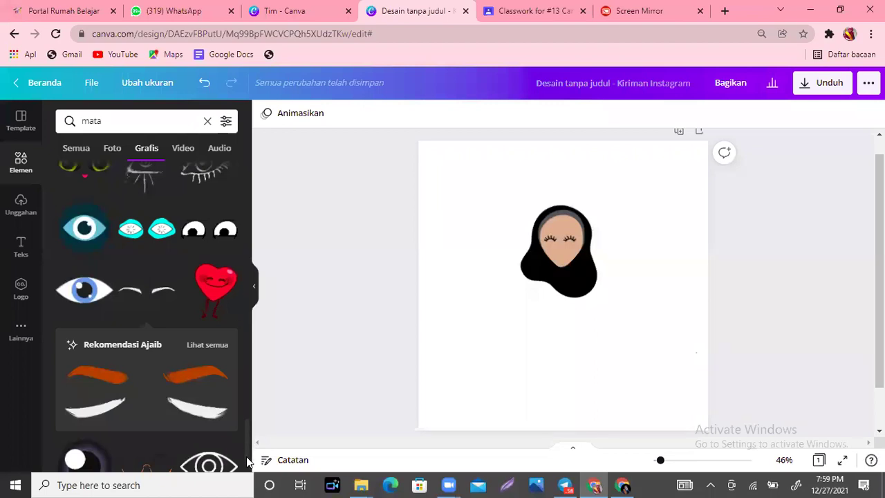
pyautogui.scroll(-3, 246, 456)
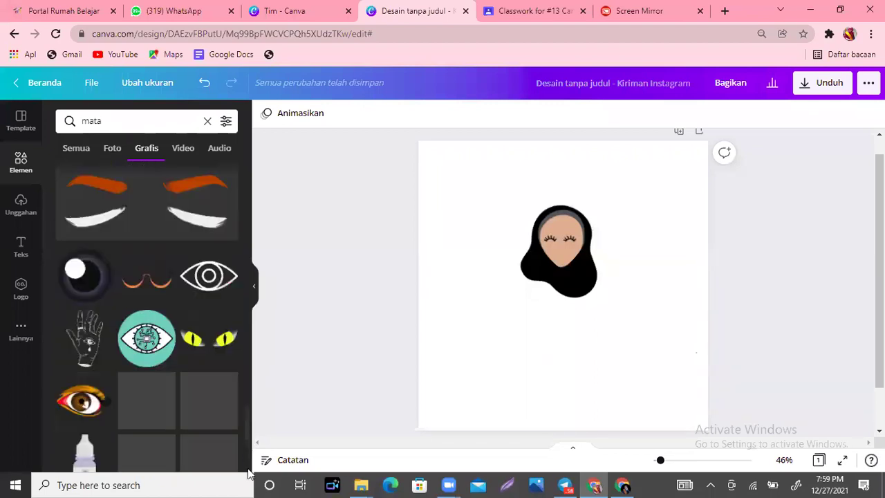
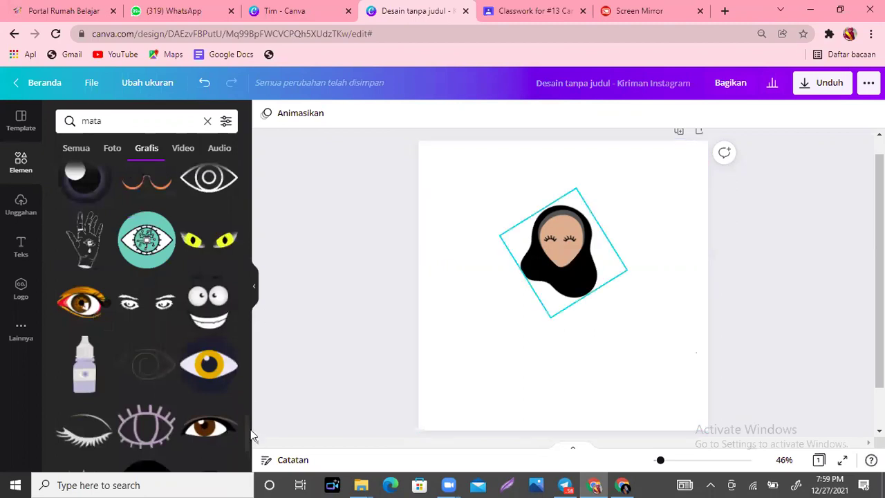
# Step: Add the closed-eye lash graphic from the 'mata' results and set it below the head
pyautogui.scroll(-1, 249, 435)
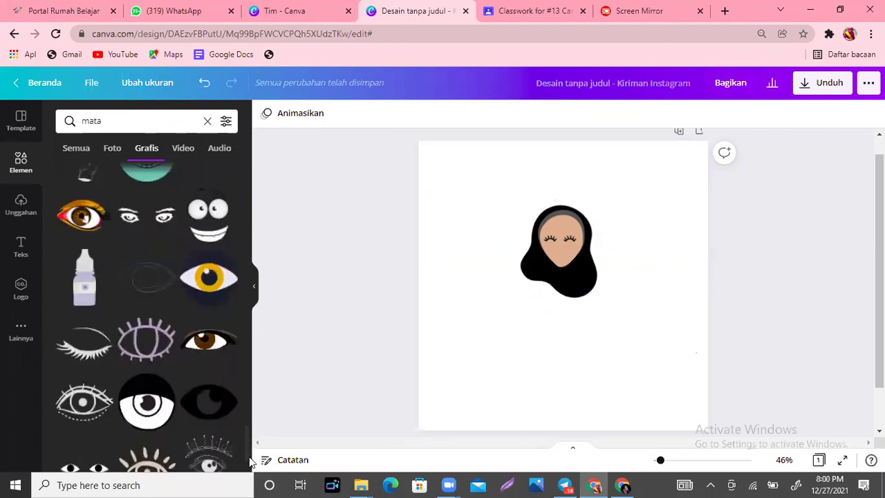
pyautogui.scroll(-2, 251, 463)
pyautogui.scroll(-1, 251, 463)
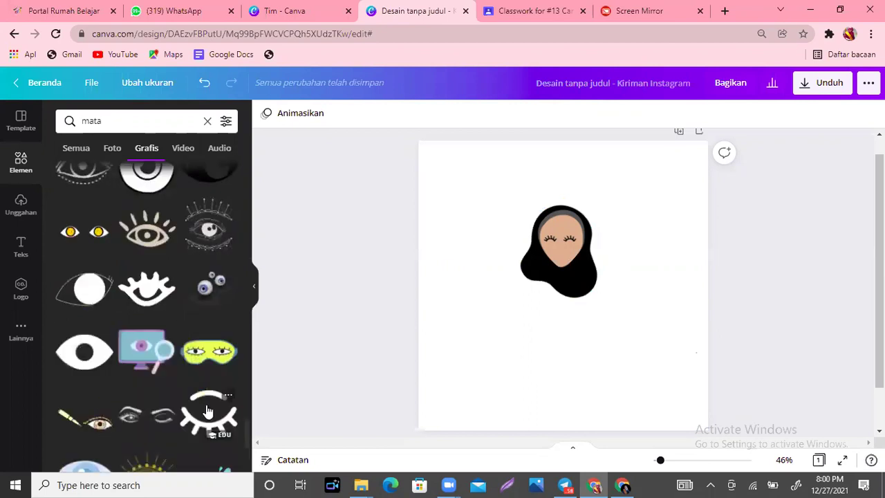
pyautogui.click(208, 411)
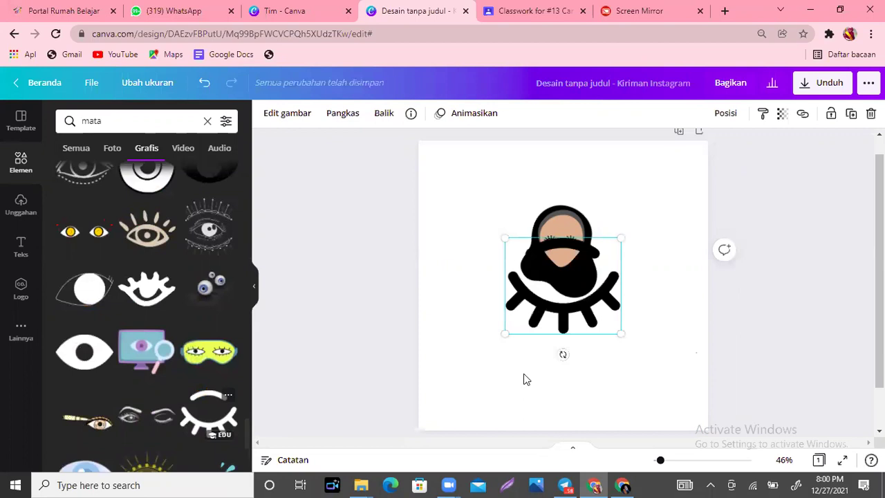
pyautogui.moveTo(552, 322); pyautogui.dragTo(527, 397)
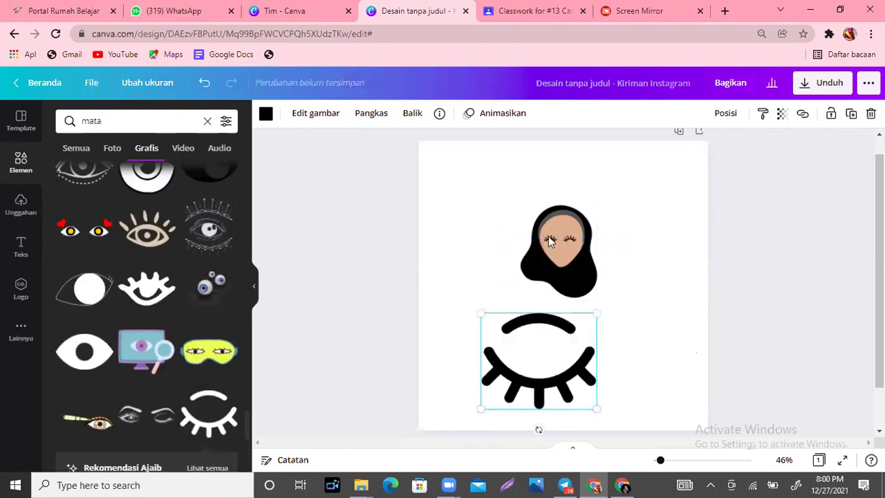
# Step: Delete the girl's old small eyes from the face
pyautogui.click(548, 239)
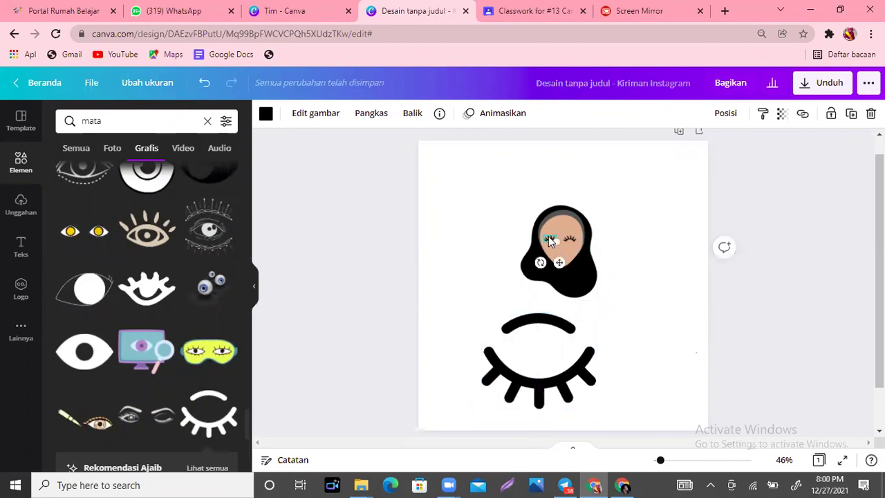
pyautogui.press('Delete')
pyautogui.press('Escape')
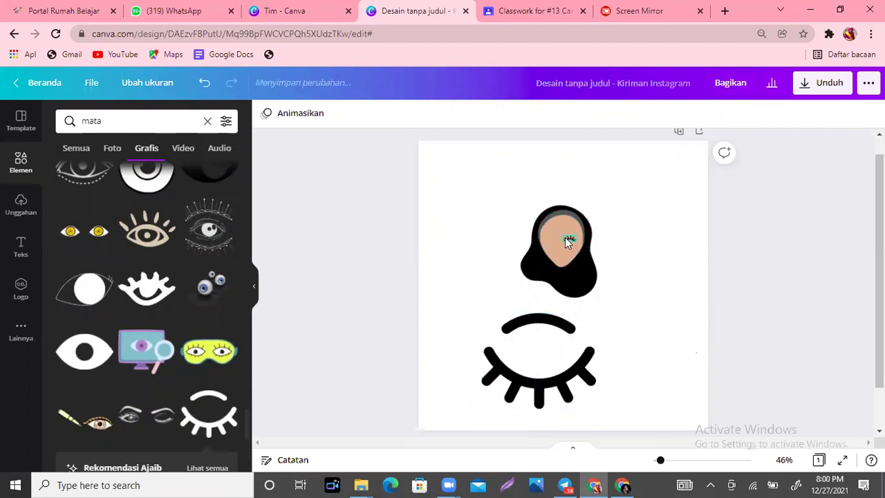
# Step: Shrink the closed-eye graphic to eye size, place a copy on the face, and delete the leftover
pyautogui.click(561, 356)
pyautogui.moveTo(595, 407); pyautogui.dragTo(502, 333)
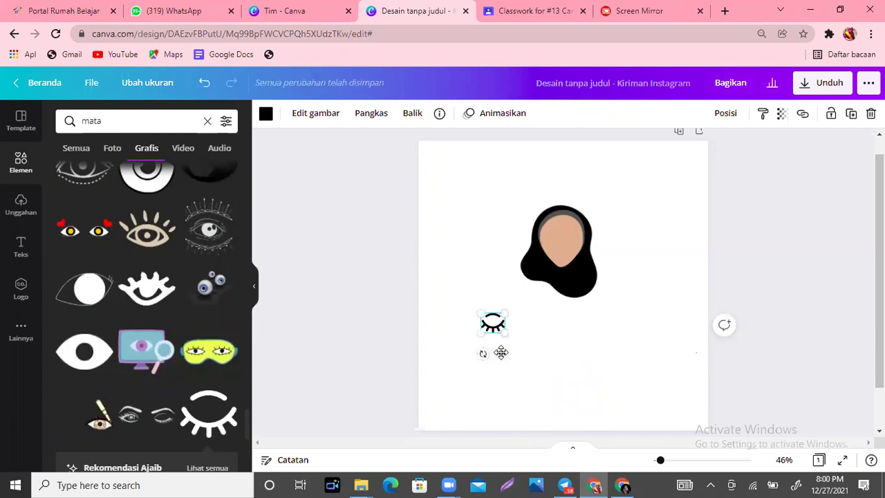
pyautogui.moveTo(501, 353); pyautogui.dragTo(563, 243)
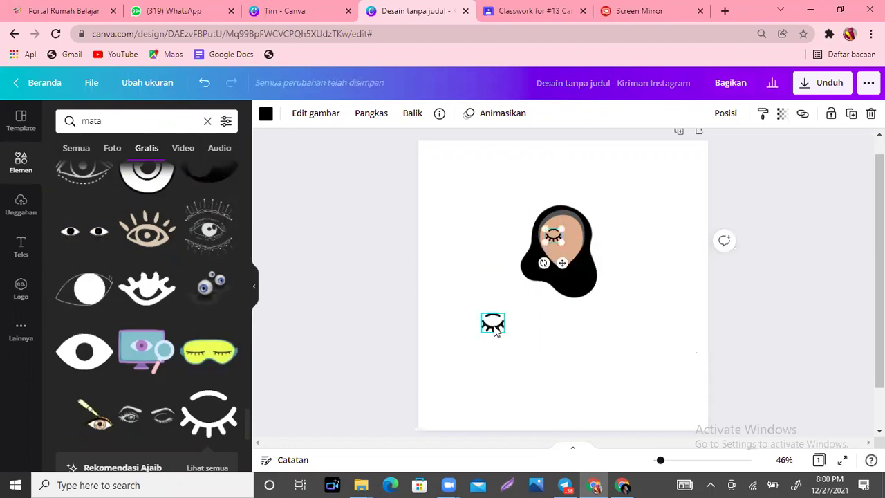
pyautogui.click(493, 330)
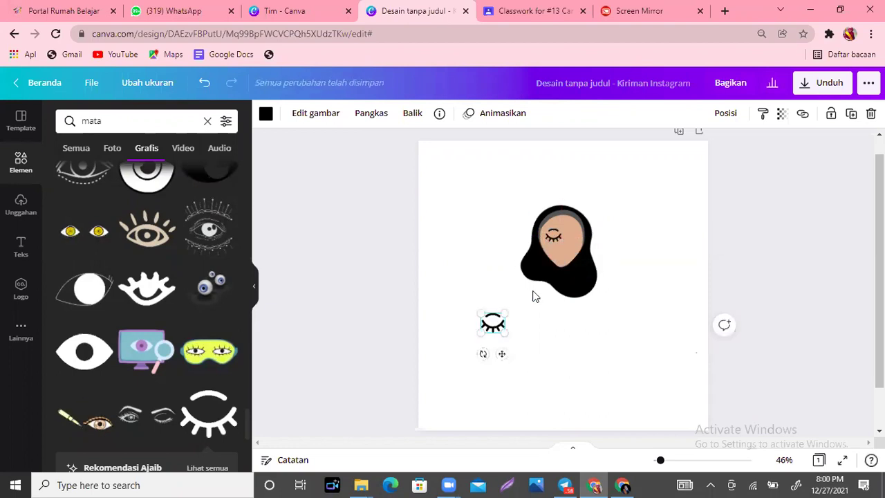
pyautogui.press('Delete')
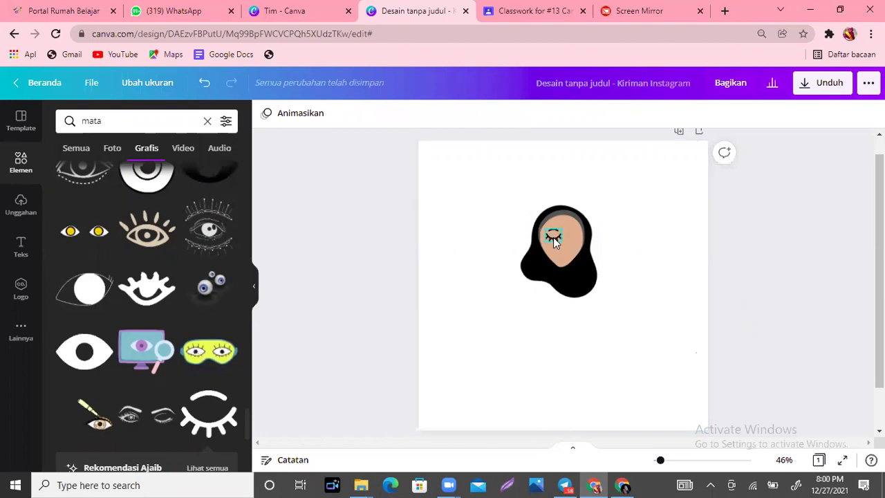
# Step: Nudge the two closed eyes side by side on the face and review the result
pyautogui.click(552, 237)
pyautogui.moveTo(553, 237); pyautogui.dragTo(581, 261)
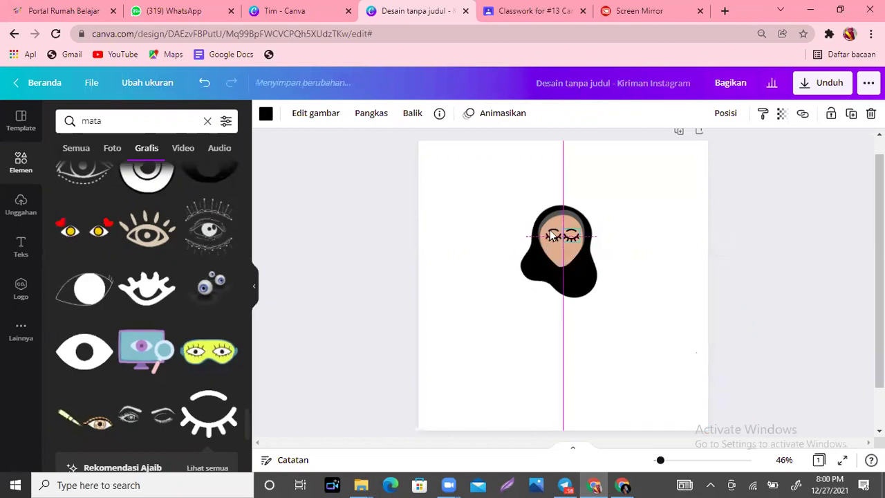
pyautogui.click(548, 233)
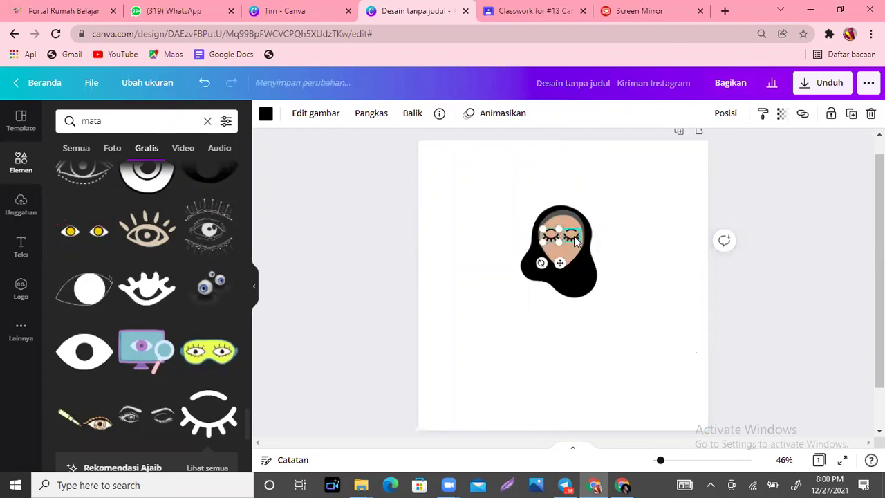
pyautogui.click(574, 236)
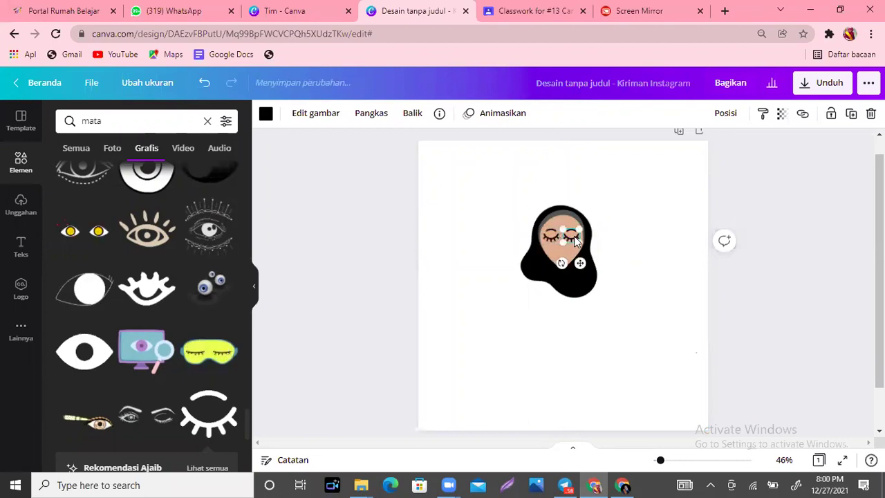
pyautogui.click(638, 289)
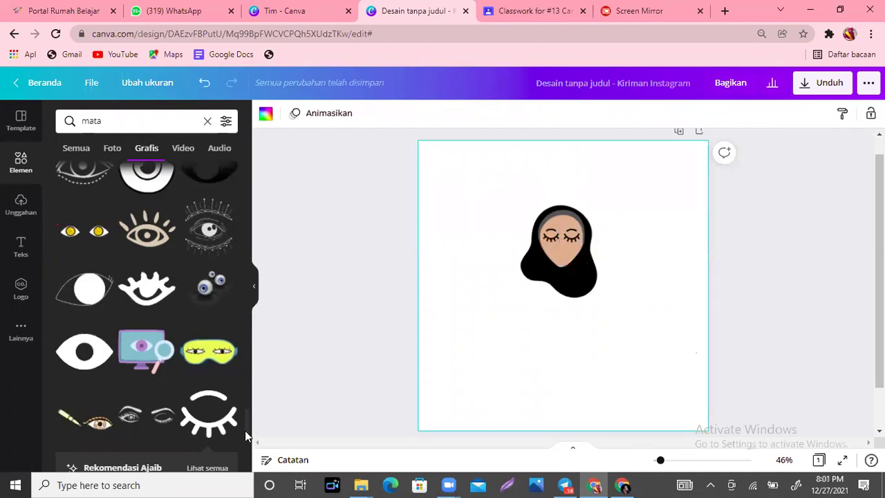
pyautogui.scroll(-2, 244, 445)
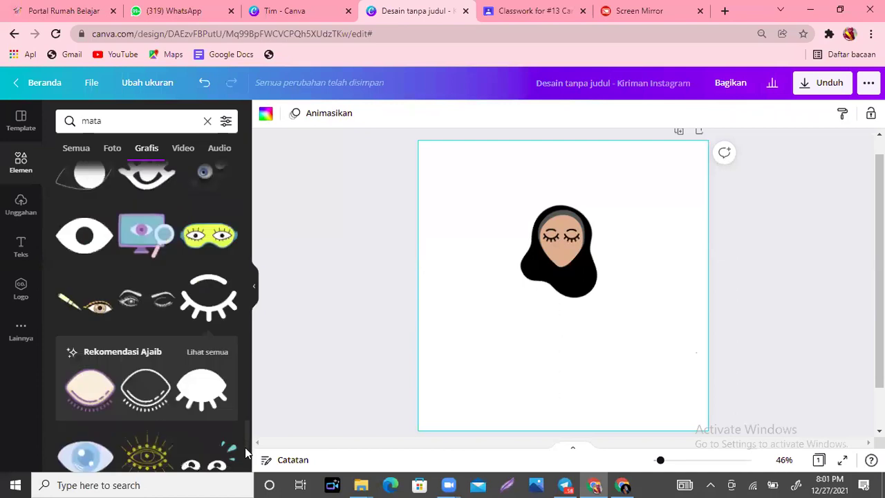
pyautogui.scroll(-1, 244, 447)
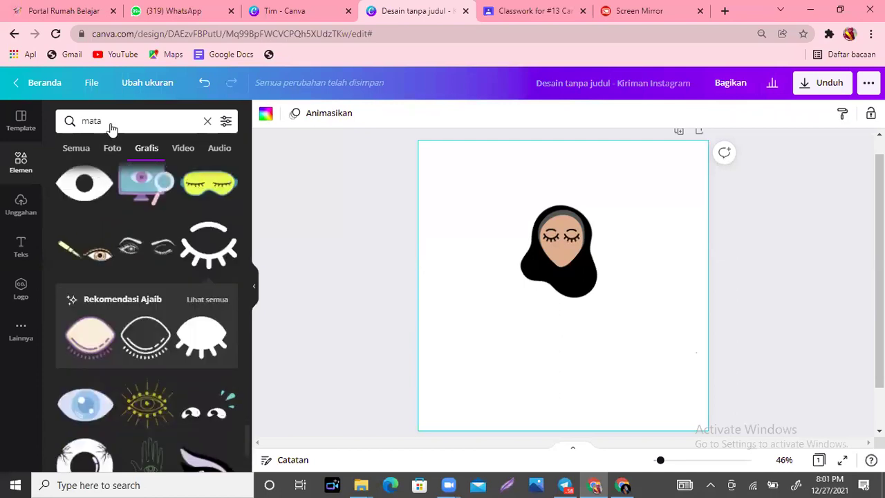
pyautogui.click(70, 119)
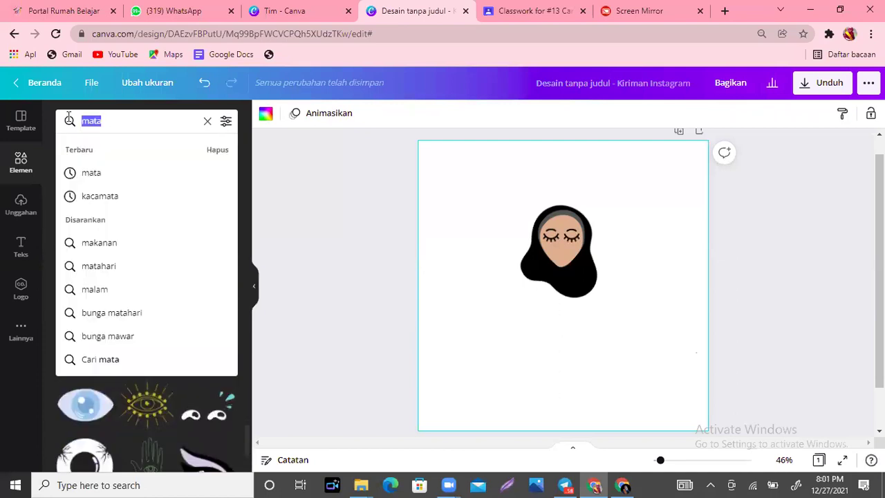
pyautogui.write('mulut')
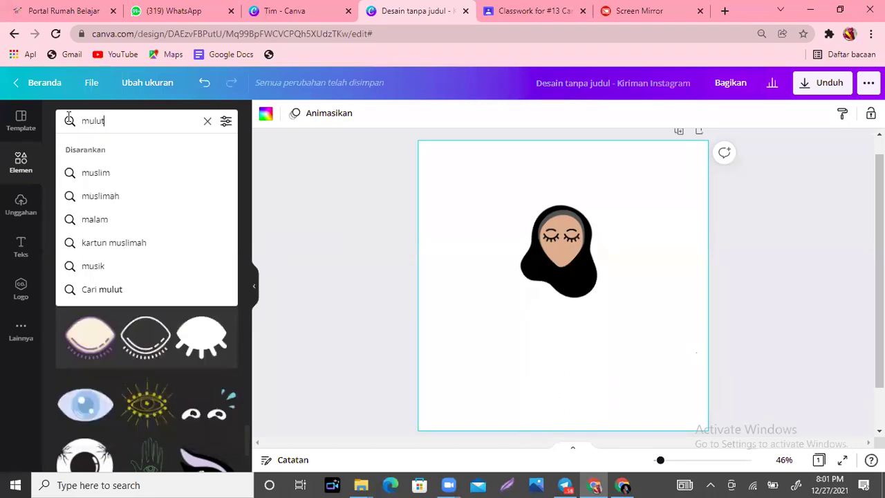
pyautogui.press('Return')
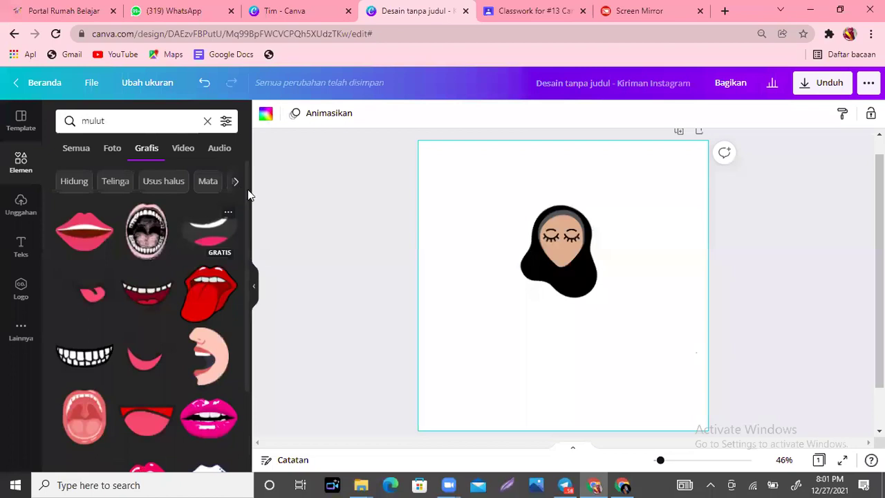
pyautogui.scroll(-4, 247, 281)
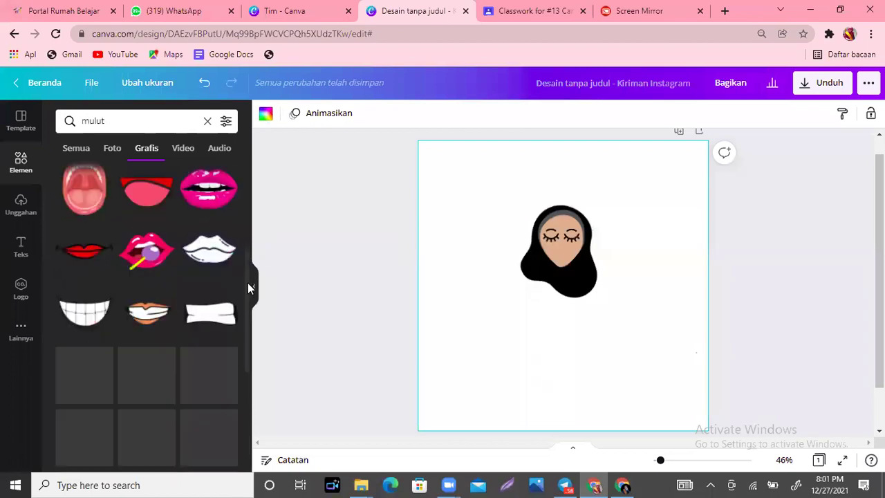
pyautogui.click(143, 250)
pyautogui.moveTo(682, 359); pyautogui.dragTo(469, 198)
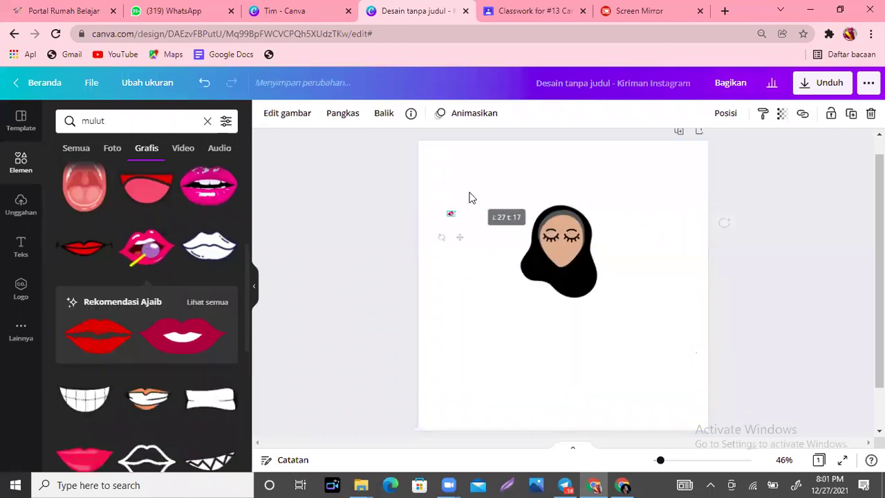
pyautogui.moveTo(460, 237); pyautogui.dragTo(568, 281)
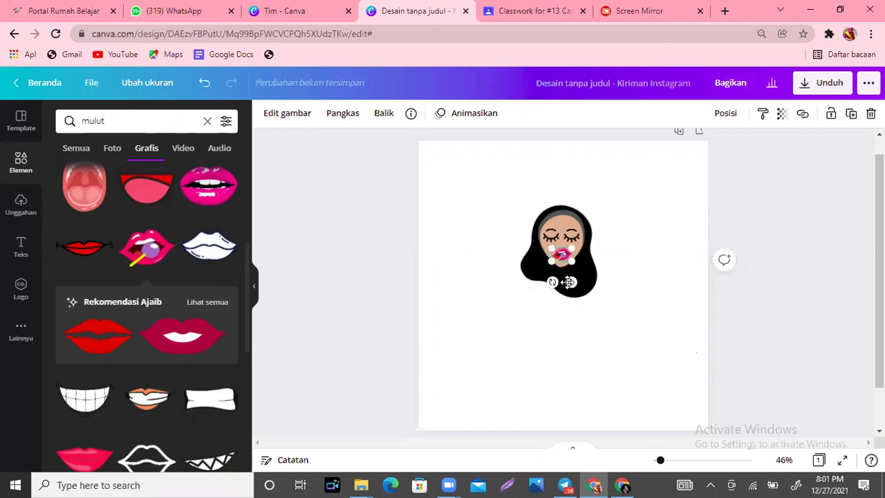
pyautogui.click(668, 338)
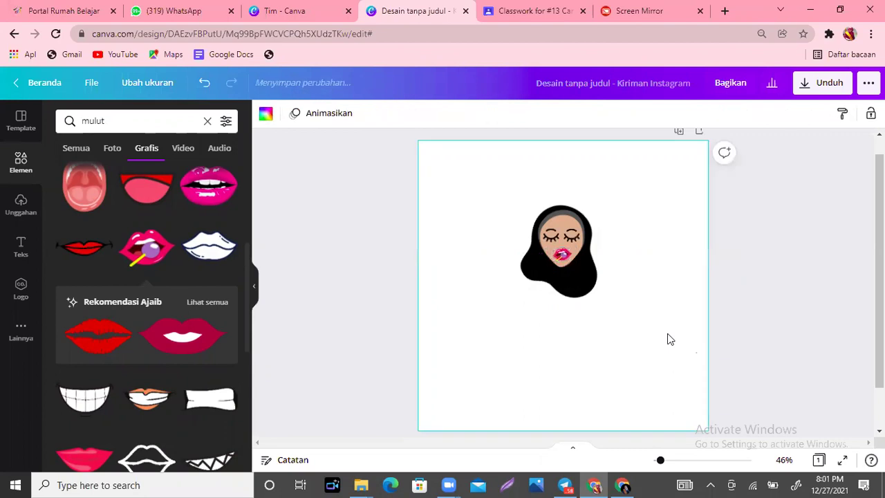
pyautogui.click(562, 259)
pyautogui.press('Delete')
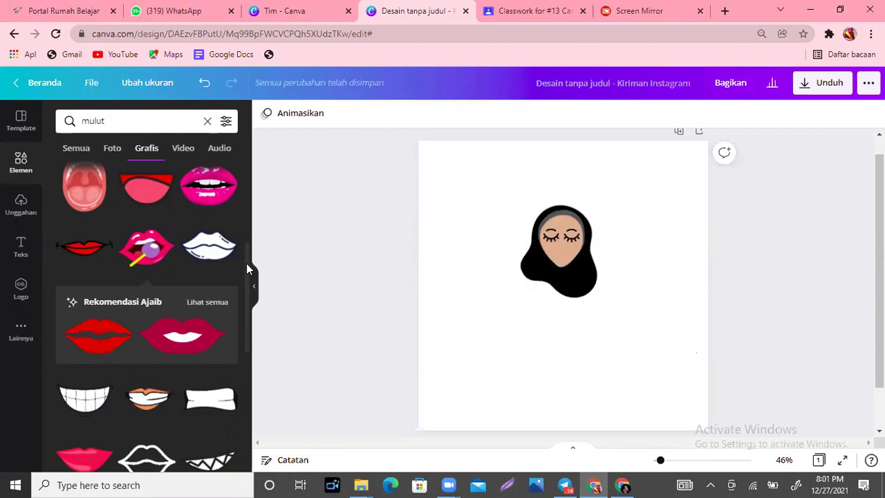
pyautogui.scroll(-4, 256, 372)
pyautogui.scroll(-2, 253, 407)
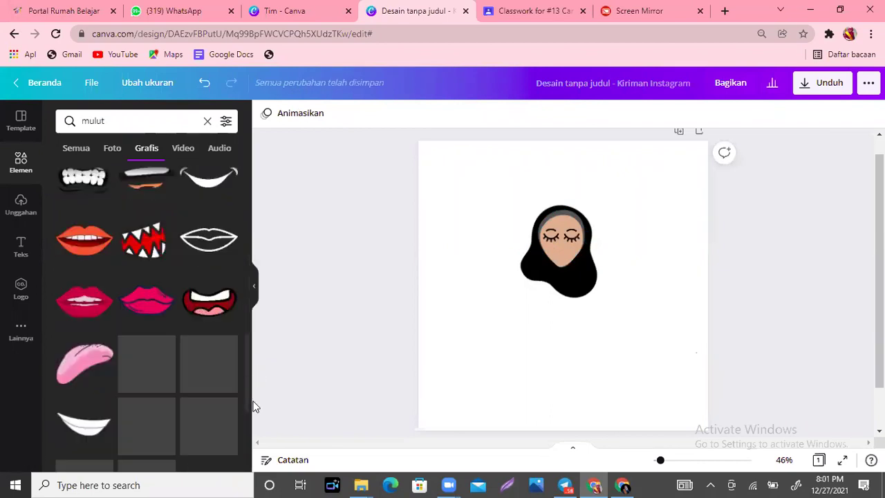
pyautogui.scroll(-2, 249, 373)
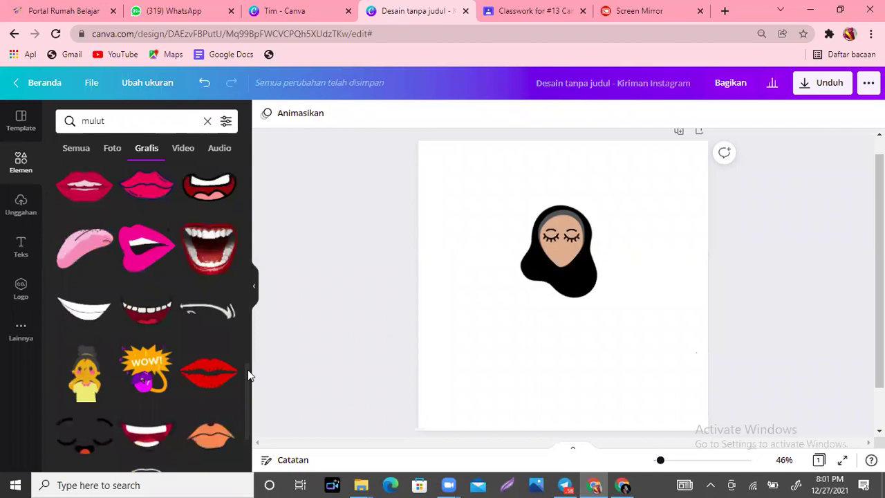
pyautogui.scroll(-1, 249, 415)
pyautogui.scroll(-4, 246, 415)
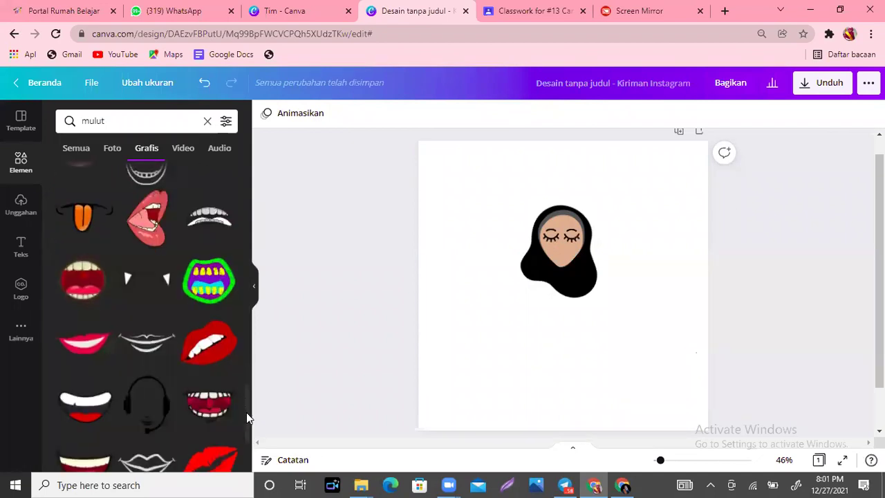
pyautogui.scroll(-2, 247, 421)
pyautogui.scroll(-2, 249, 450)
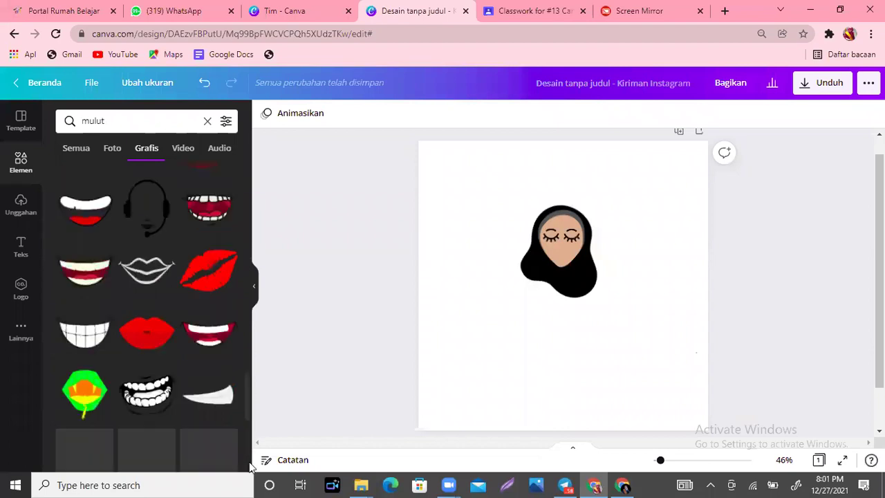
pyautogui.scroll(-3, 250, 467)
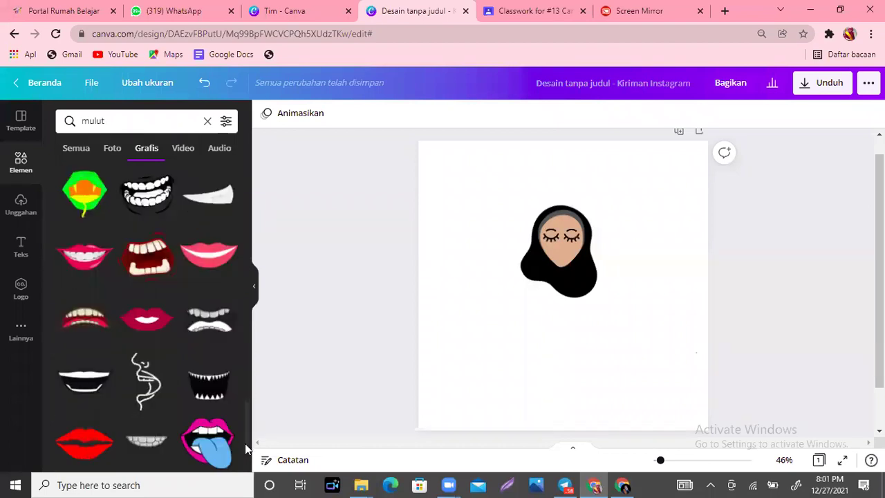
pyautogui.scroll(-2, 249, 423)
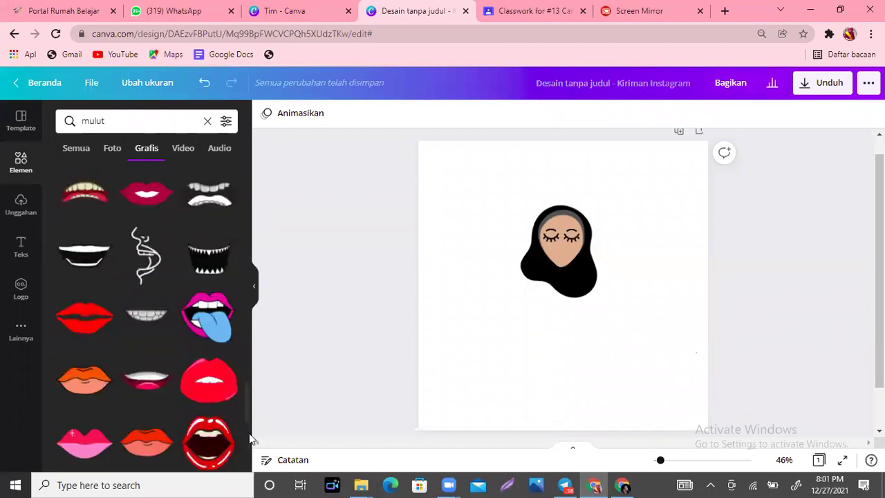
pyautogui.scroll(-1, 250, 440)
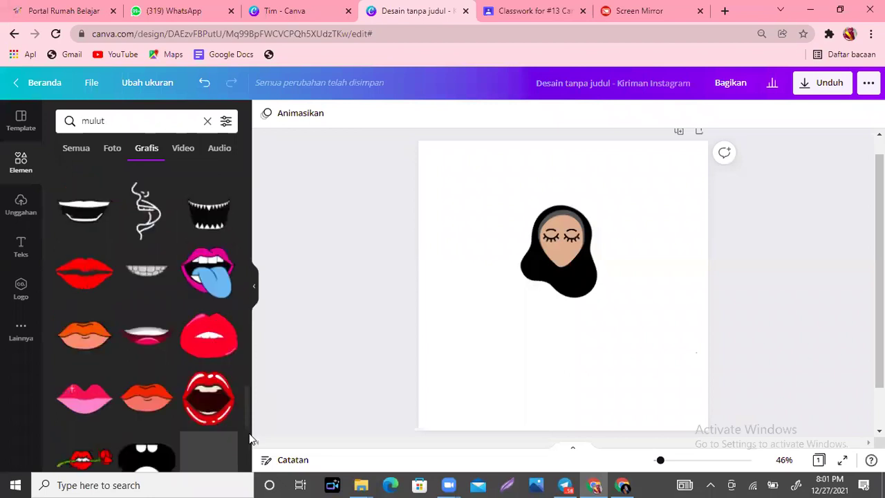
# Step: Add a lips sticker and shrink it to fit just below the closed eyes
pyautogui.click(135, 337)
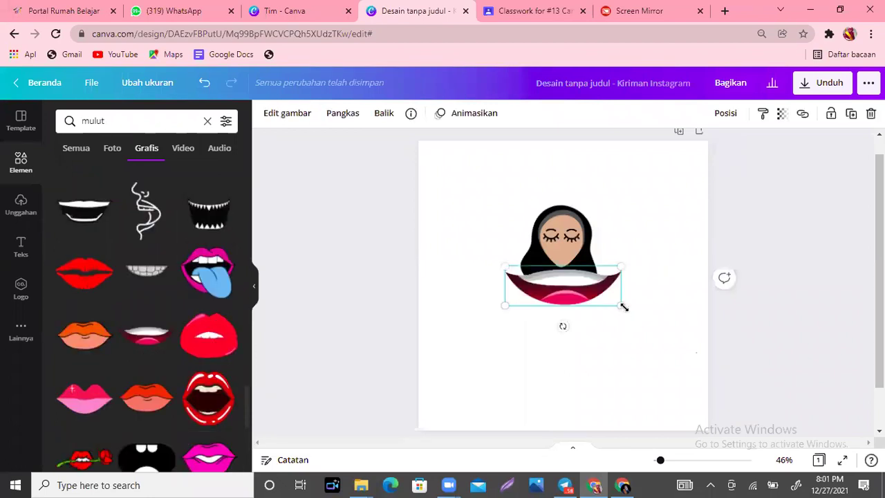
pyautogui.moveTo(512, 274); pyautogui.dragTo(572, 283)
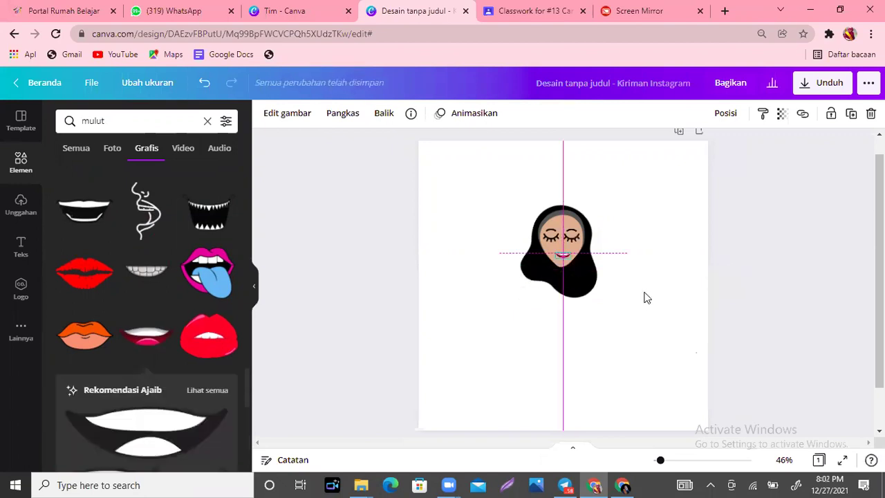
pyautogui.click(646, 297)
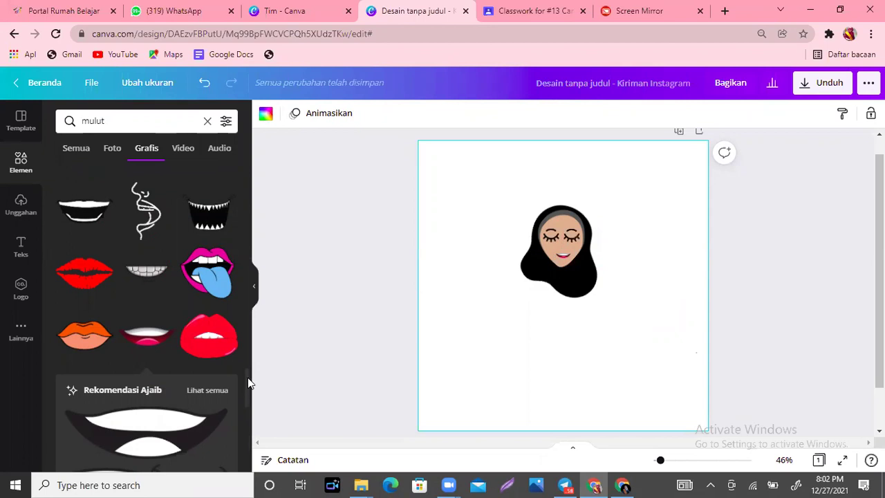
# Step: Scroll through the 'mulut' mouth graphics for other options
pyautogui.scroll(-3, 251, 407)
pyautogui.scroll(-5, 250, 420)
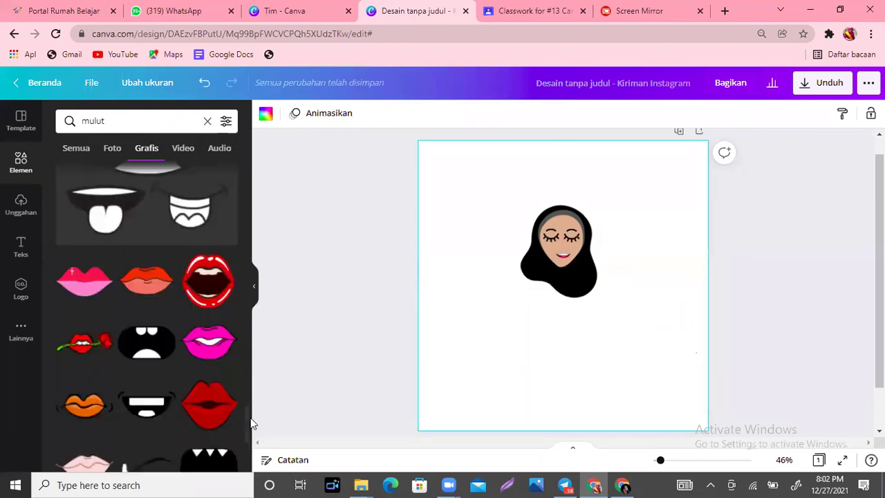
pyautogui.scroll(-1, 252, 424)
pyautogui.scroll(-5, 250, 435)
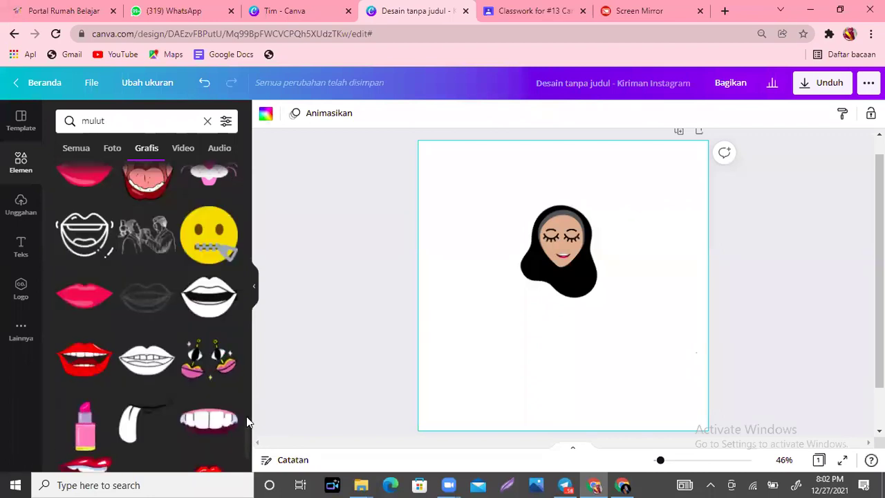
pyautogui.scroll(2, 246, 414)
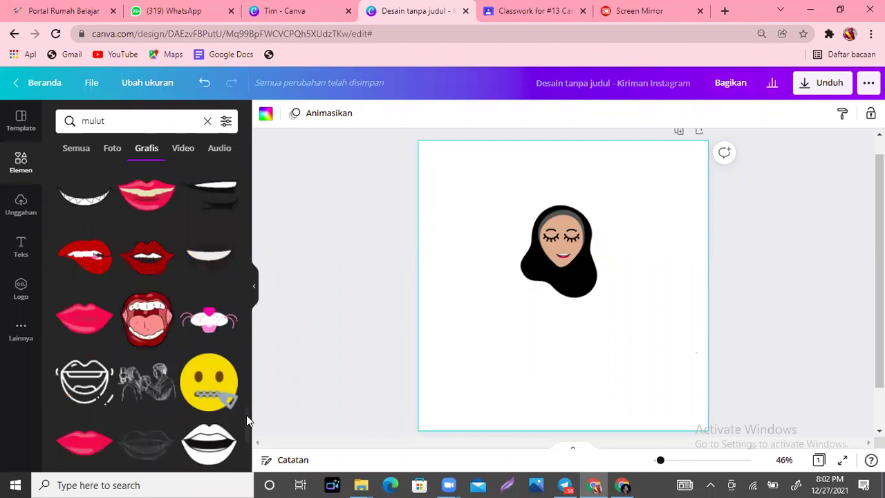
pyautogui.scroll(1, 246, 408)
pyautogui.scroll(-3, 244, 463)
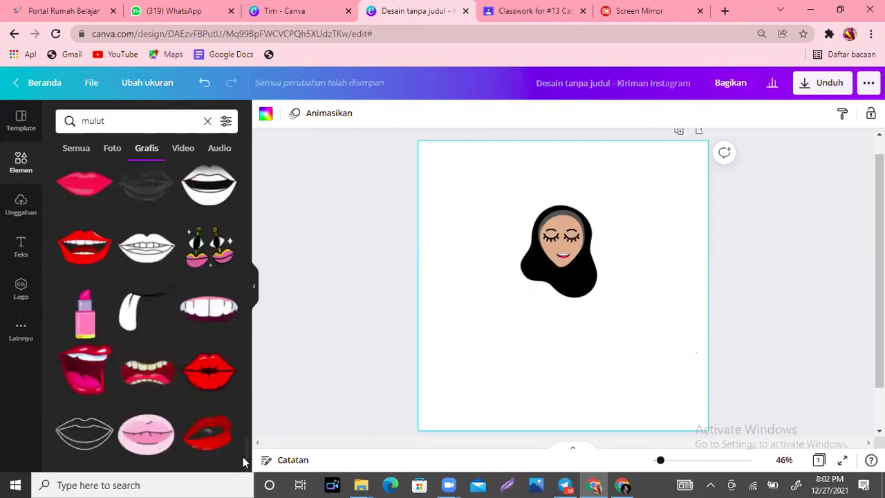
pyautogui.scroll(-2, 243, 462)
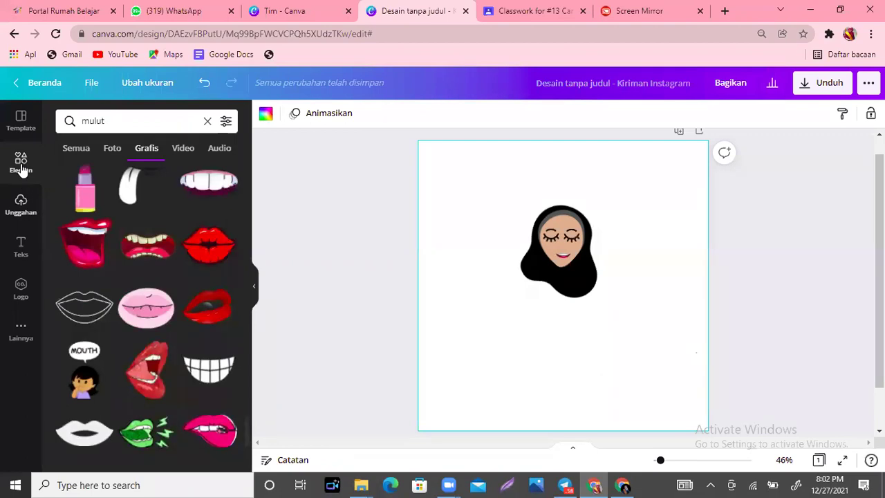
# Step: Search graphics for 'blob' and add the cream blob shape
pyautogui.click(76, 116)
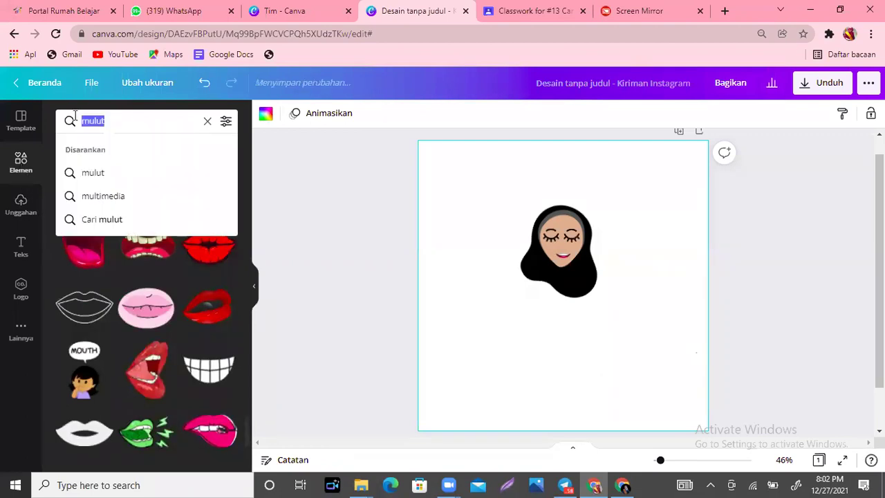
pyautogui.write('blob')
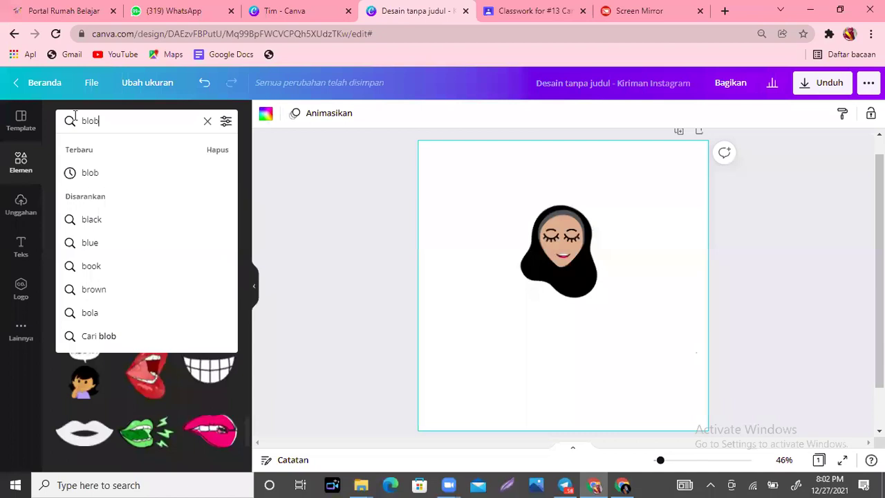
pyautogui.press('Return')
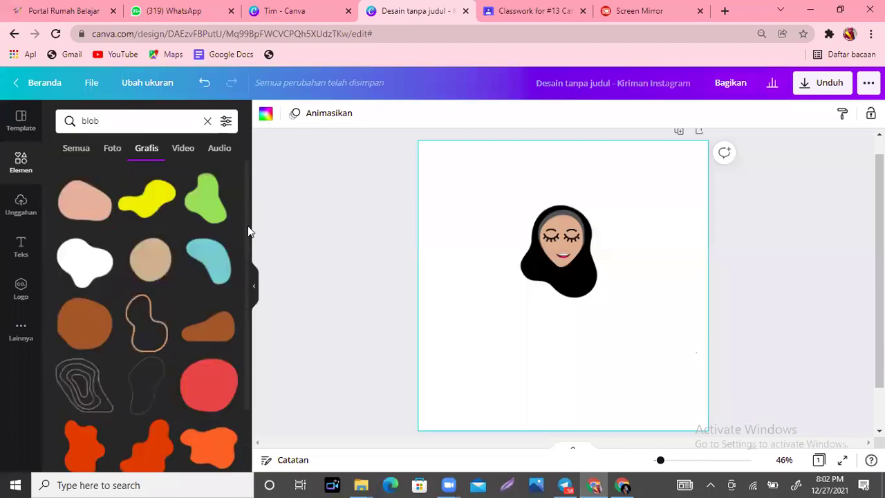
pyautogui.scroll(-2, 249, 261)
pyautogui.scroll(-2, 76, 262)
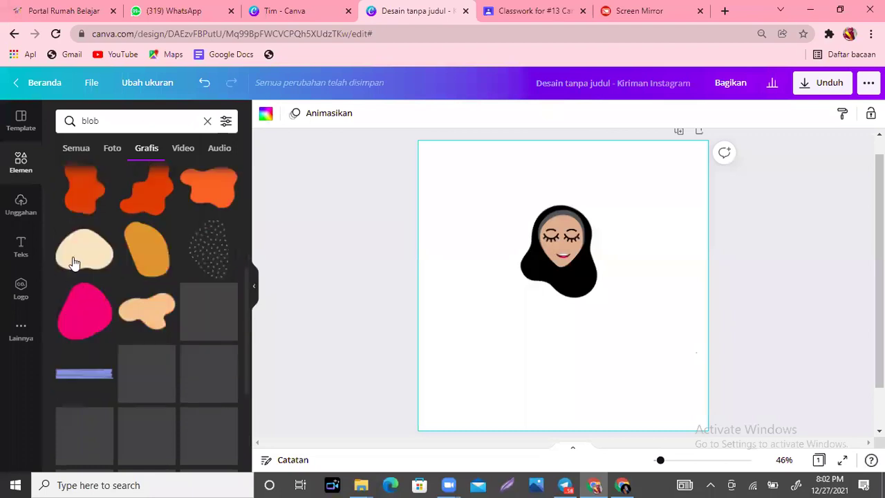
pyautogui.click(76, 263)
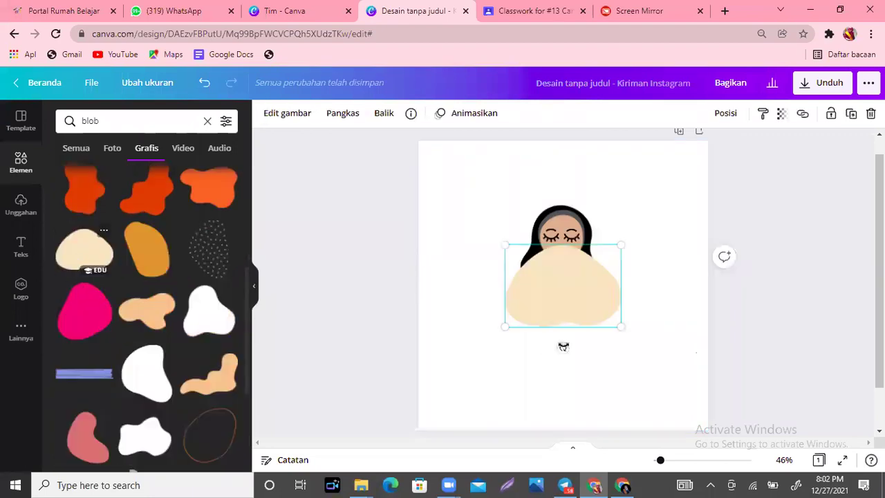
# Step: Flip the blob vertically, colour it red, shrink it tiny, and place it on the mouth
pyautogui.click(420, 120)
pyautogui.click(435, 173)
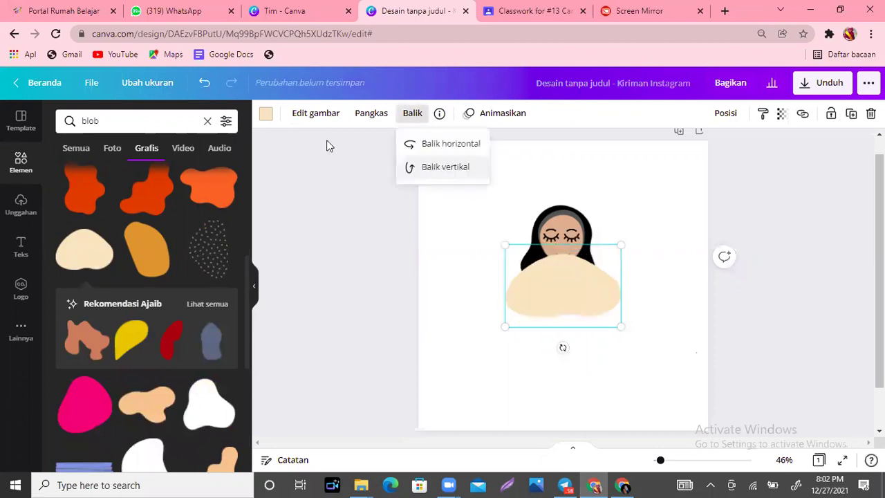
pyautogui.click(266, 115)
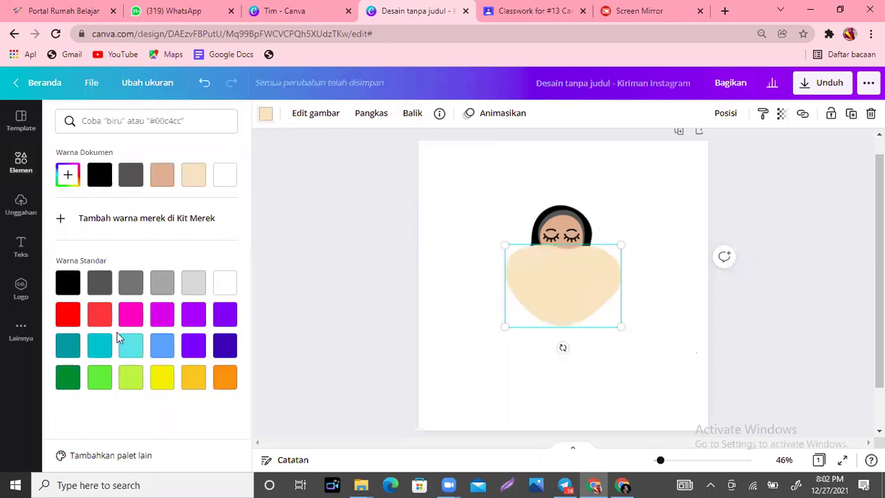
pyautogui.click(67, 319)
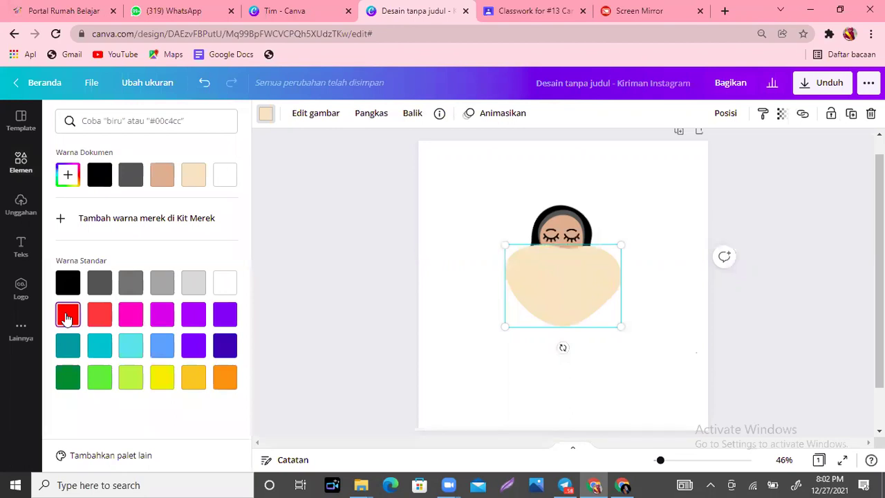
pyautogui.moveTo(621, 328); pyautogui.dragTo(568, 255)
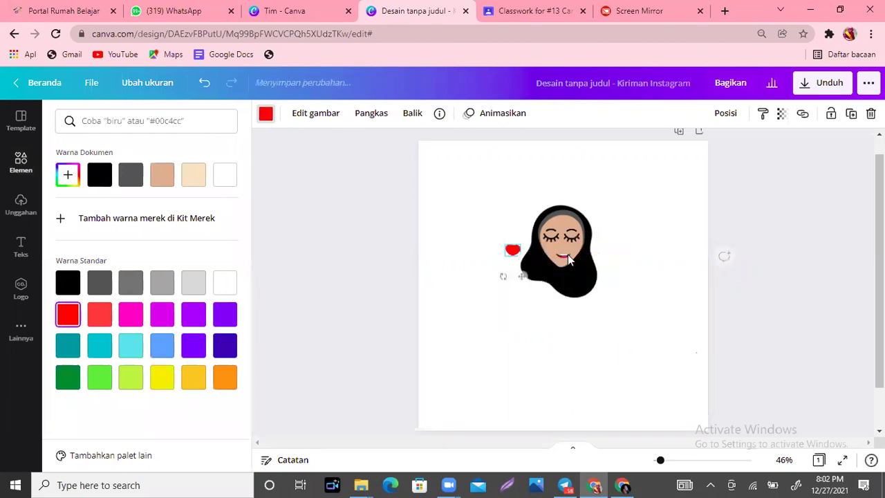
pyautogui.click(566, 254)
pyautogui.click(535, 252)
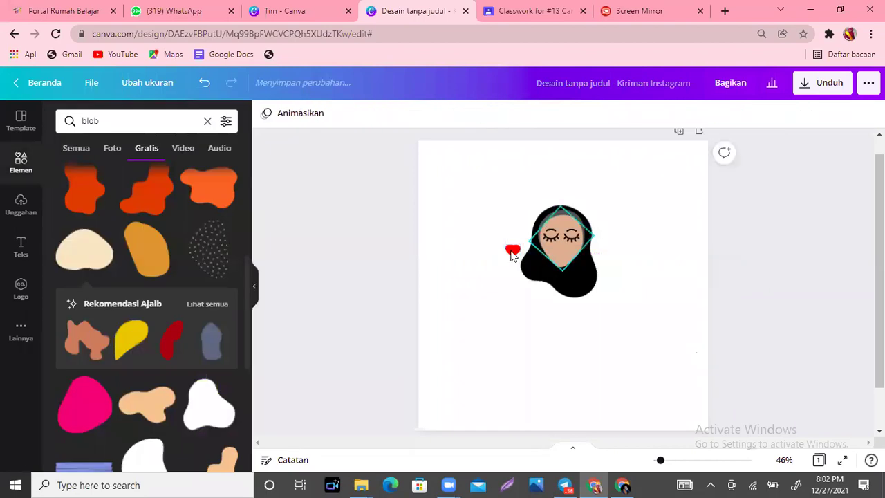
pyautogui.moveTo(513, 249); pyautogui.dragTo(542, 251)
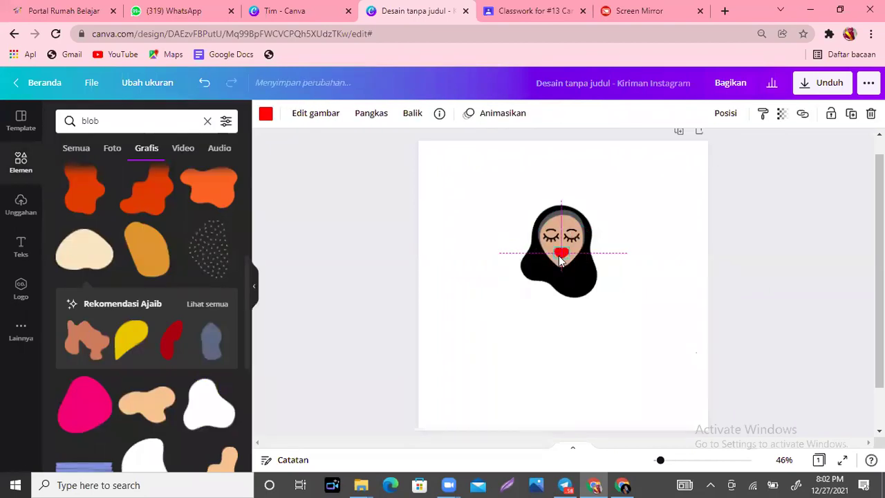
pyautogui.click(669, 343)
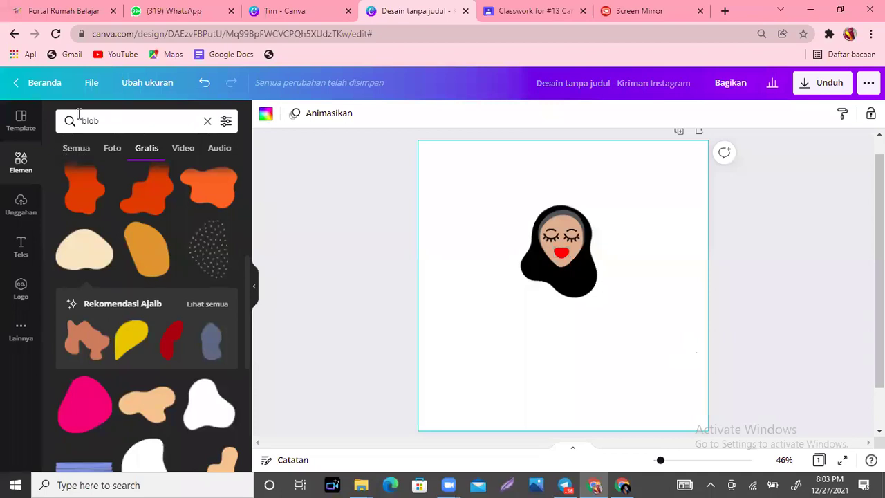
# Step: Search graphics for 'kaca mata' and add the round glasses
pyautogui.click(58, 119)
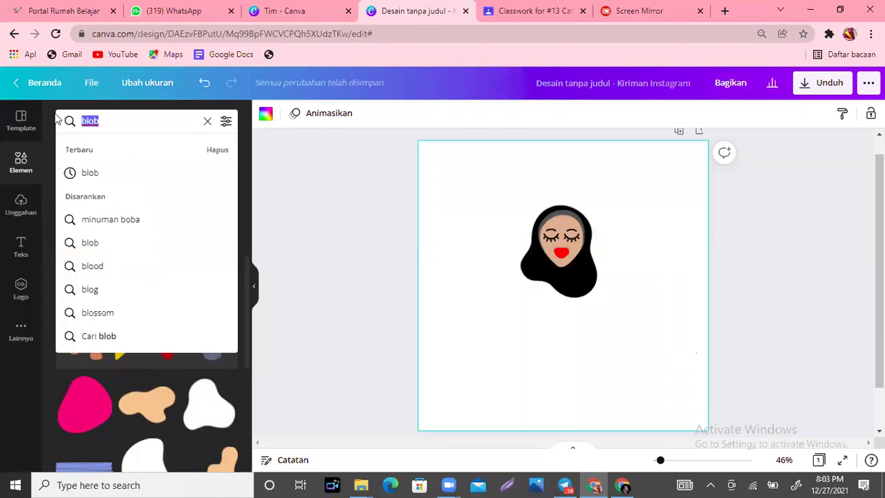
pyautogui.write('kaca mata')
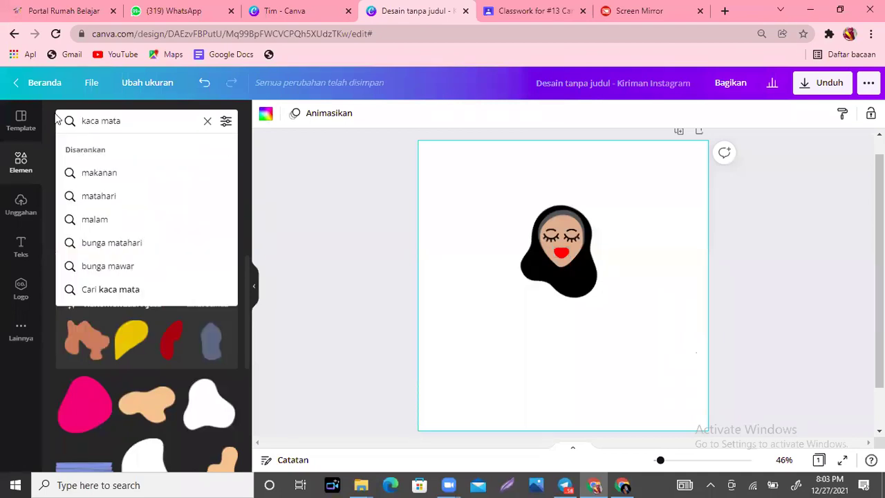
pyautogui.press('Return')
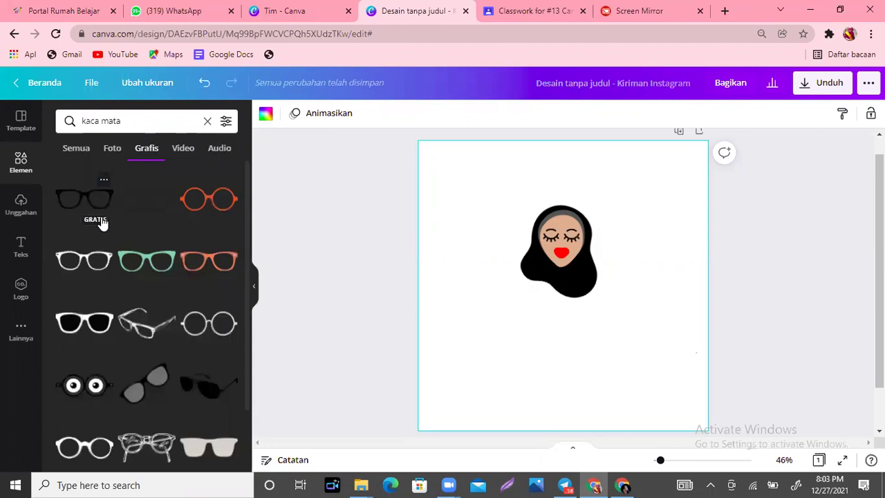
pyautogui.click(206, 336)
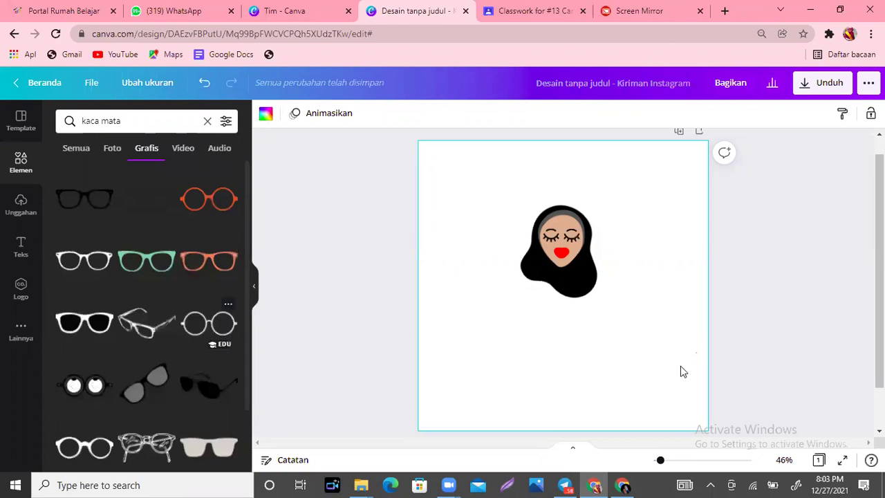
# Step: Shrink and nudge the glasses over the closed eyes, then box-select the whole head
pyautogui.moveTo(618, 313); pyautogui.dragTo(583, 247)
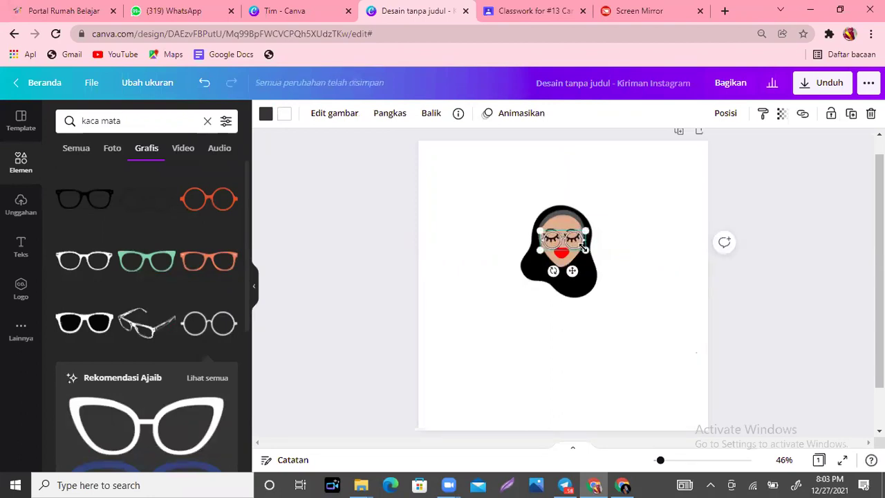
pyautogui.hotkey('shift', 'Left')
pyautogui.press('Up')
pyautogui.press('Right')
pyautogui.press('Right')
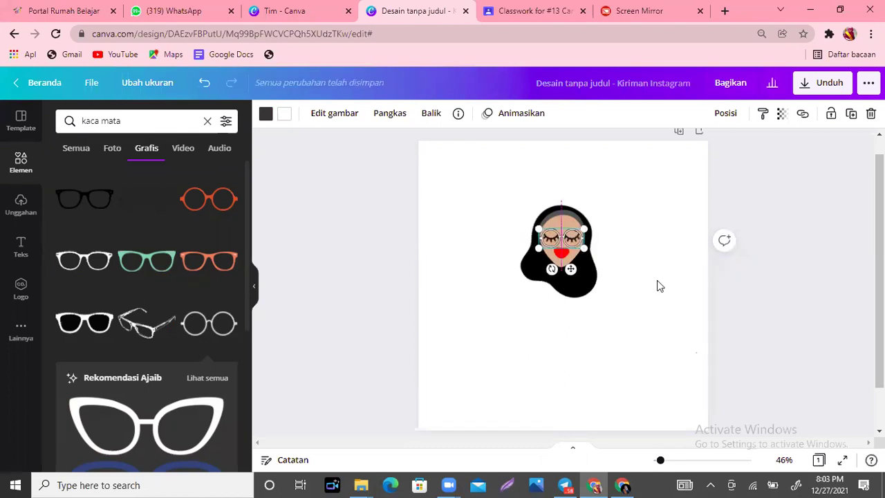
pyautogui.click(655, 282)
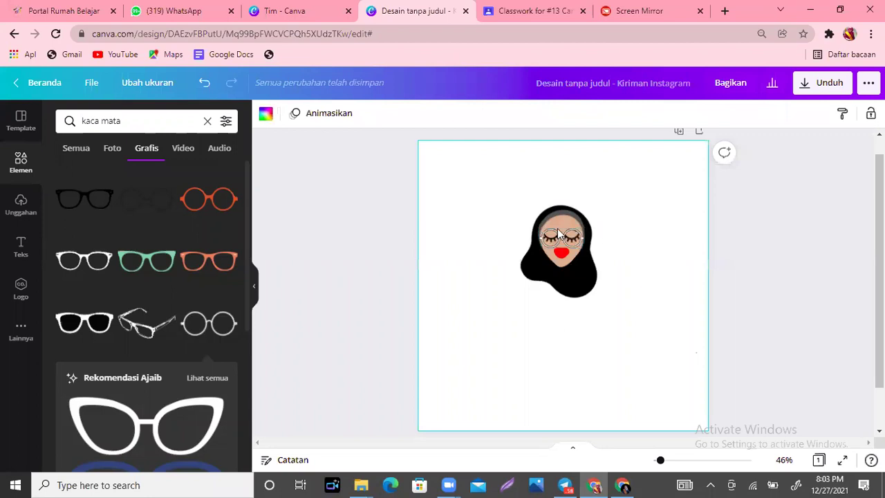
pyautogui.click(563, 237)
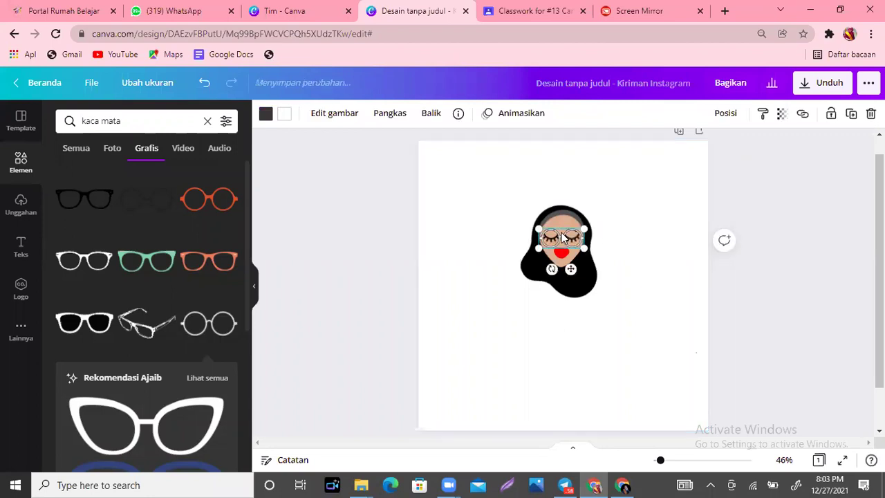
pyautogui.click(647, 280)
pyautogui.moveTo(492, 177); pyautogui.dragTo(569, 233)
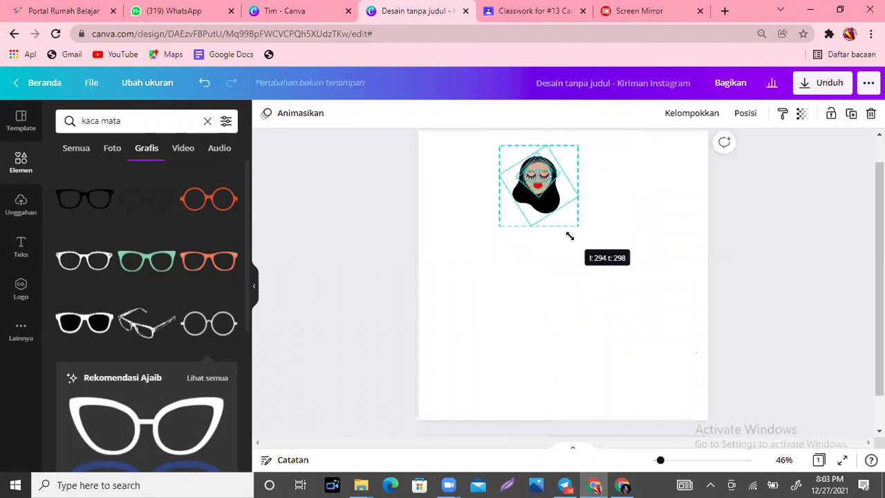
# Step: Deselect the shrunken head now sitting near the top of the page
pyautogui.click(664, 280)
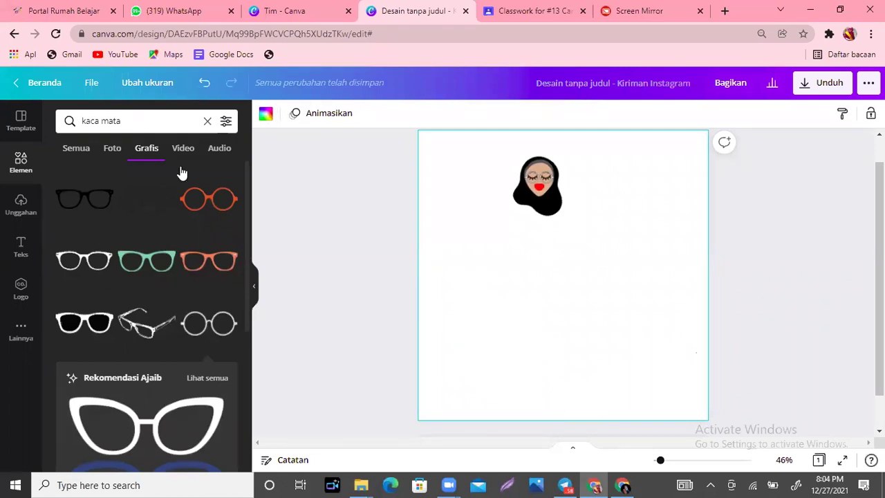
# Step: Search graphics for 'blob' and scroll through the blob shape results
pyautogui.click(61, 120)
pyautogui.write('blob')
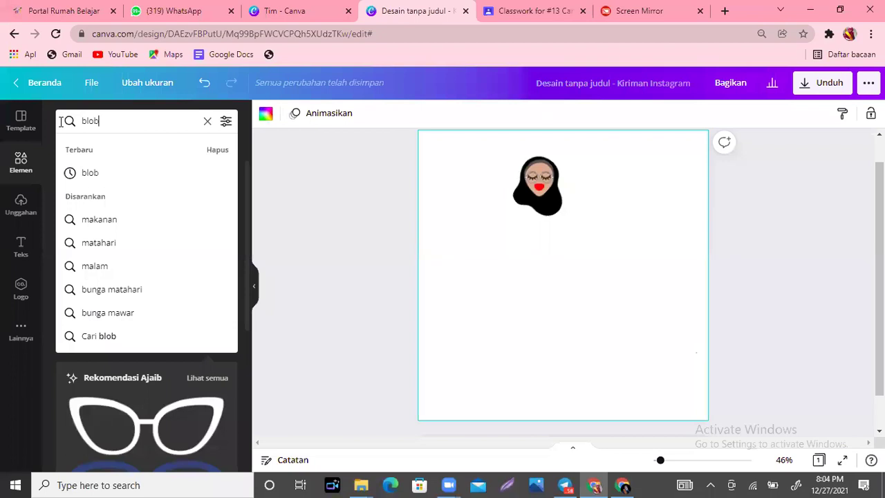
pyautogui.click(102, 176)
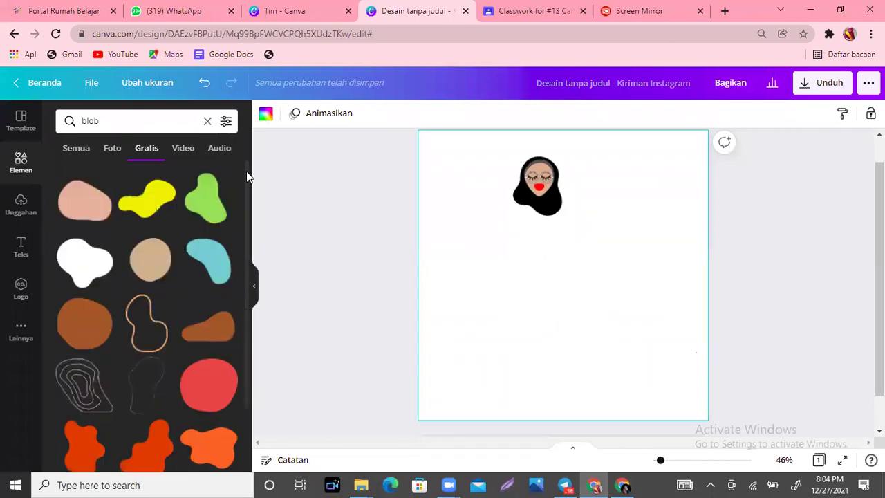
pyautogui.scroll(-1, 246, 177)
pyautogui.moveTo(250, 267); pyautogui.dragTo(251, 283)
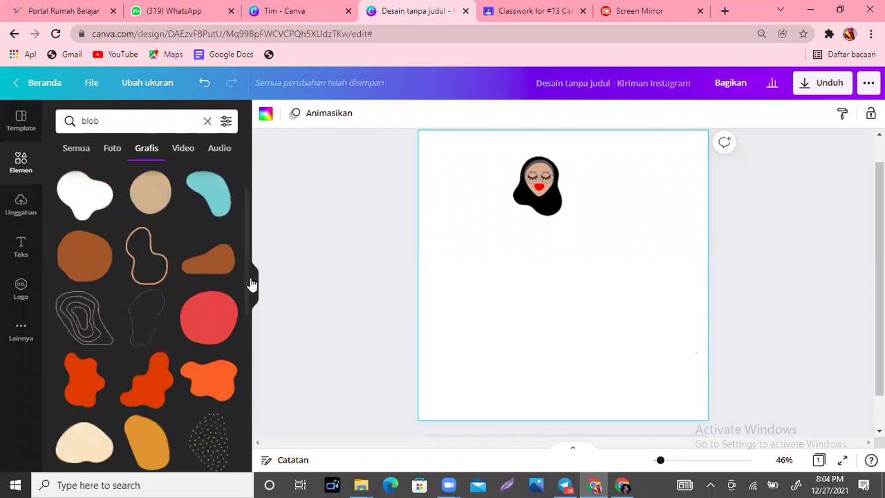
pyautogui.scroll(-3, 250, 276)
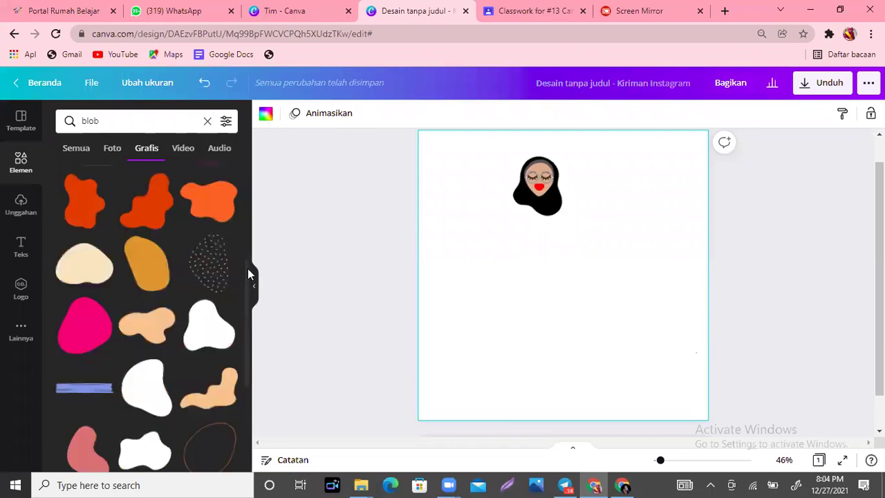
pyautogui.scroll(-1, 248, 273)
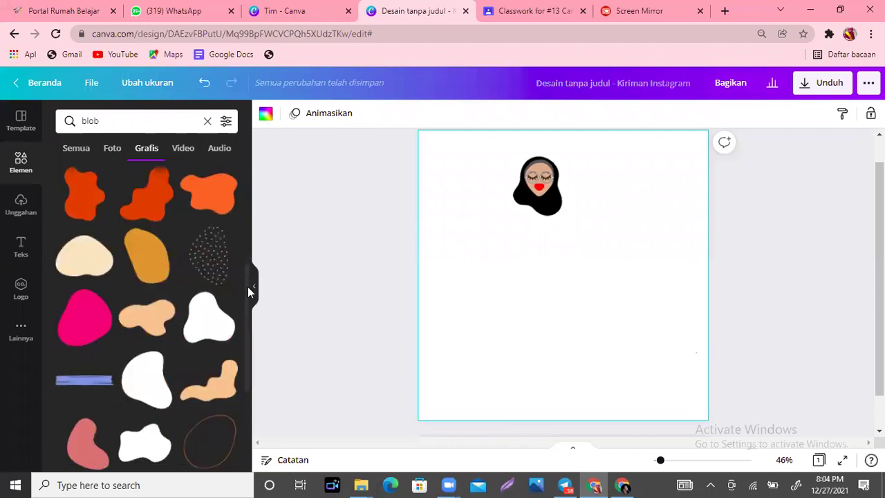
pyautogui.scroll(-1, 248, 331)
pyautogui.scroll(-2, 138, 247)
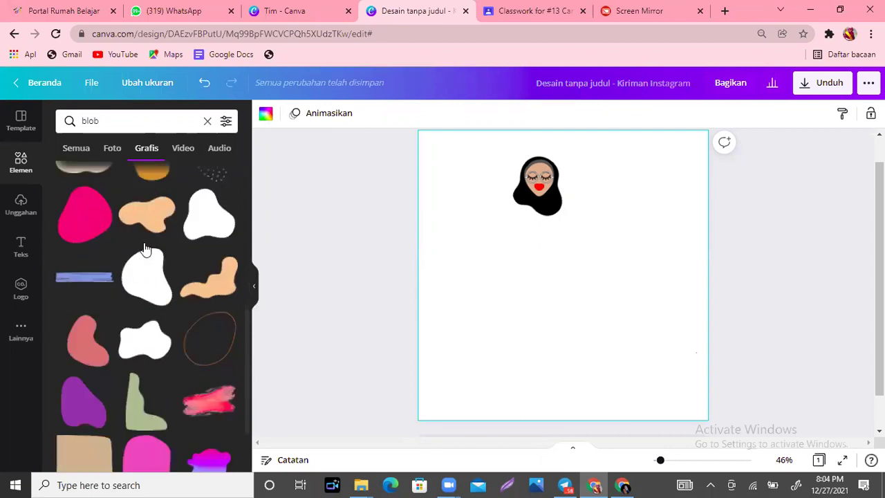
pyautogui.scroll(-1, 145, 249)
# Step: Add the black blob, rotate it to about -152°, and recolour it dark grey
pyautogui.click(147, 249)
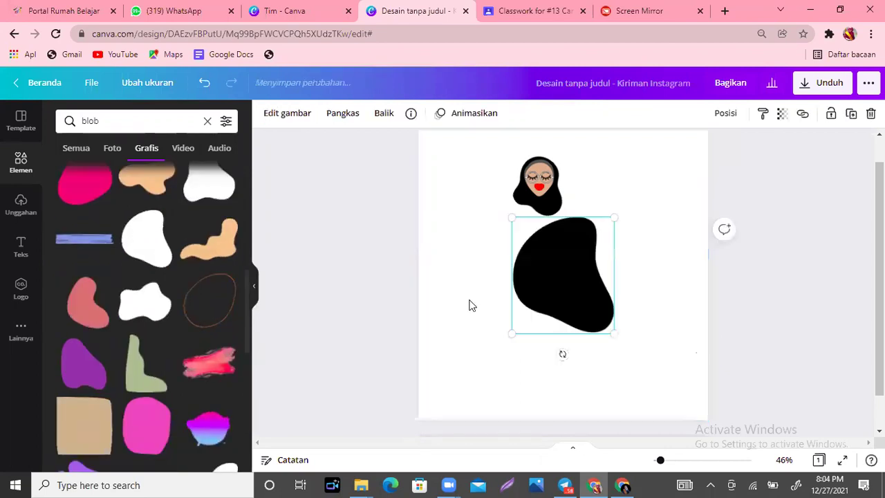
pyautogui.moveTo(562, 354); pyautogui.dragTo(608, 339)
pyautogui.moveTo(602, 188); pyautogui.dragTo(614, 192)
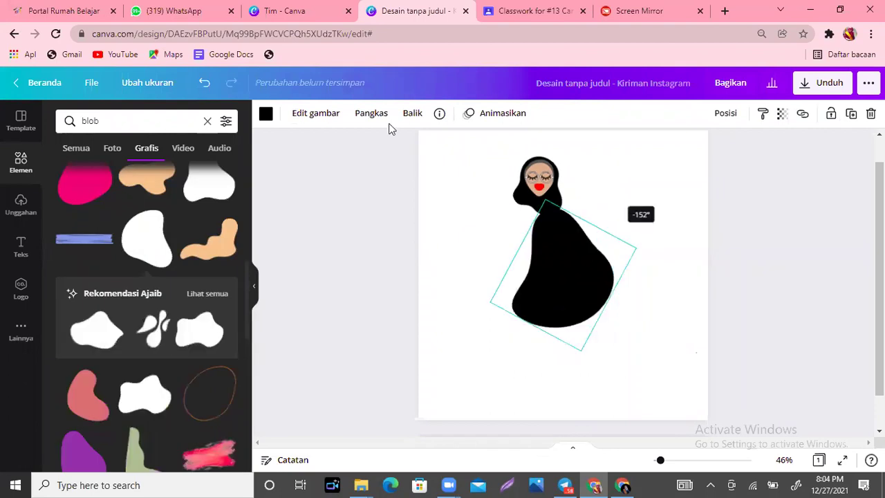
pyautogui.click(266, 113)
pyautogui.click(161, 178)
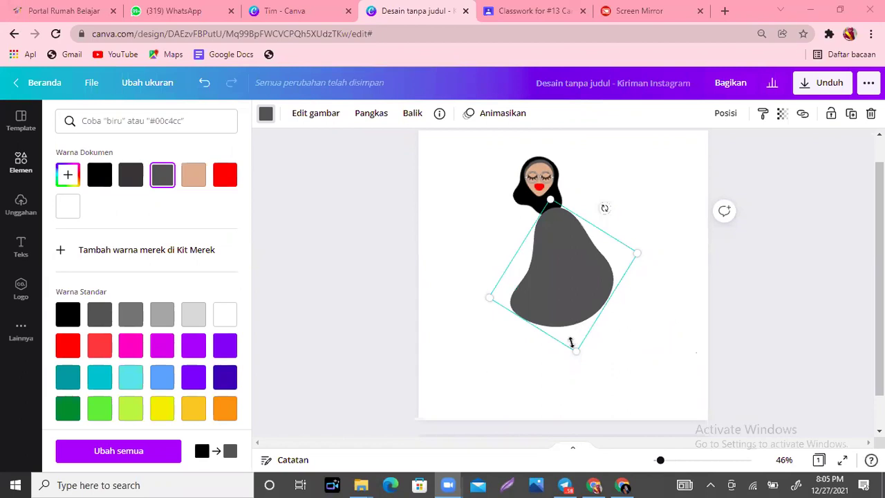
# Step: Make the grey blob shorter, send it behind the head, and move it up underneath
pyautogui.moveTo(555, 330); pyautogui.dragTo(554, 296)
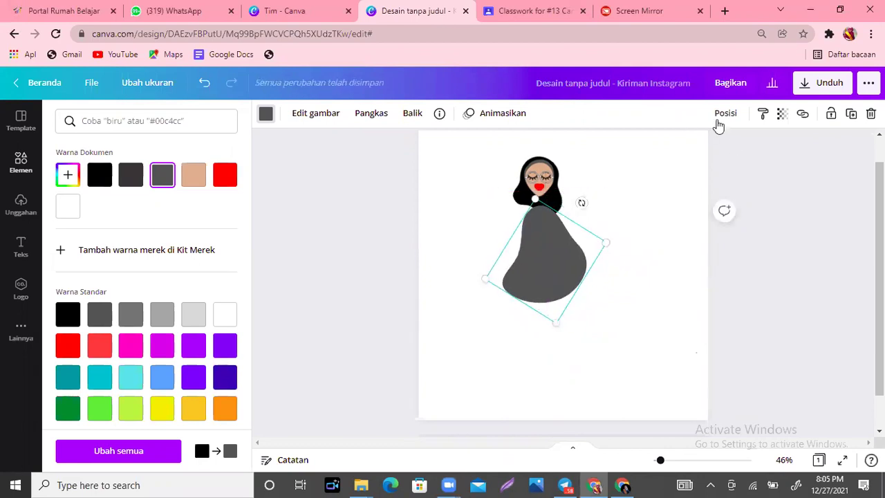
pyautogui.click(724, 113)
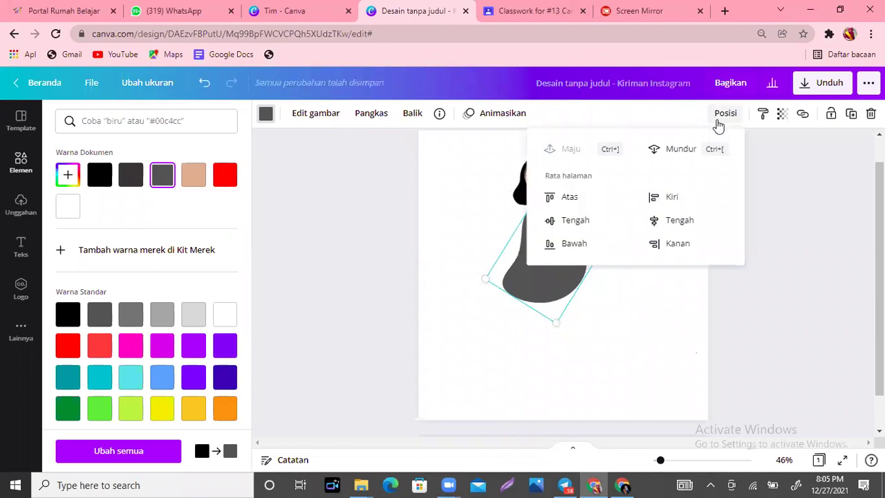
pyautogui.click(680, 148)
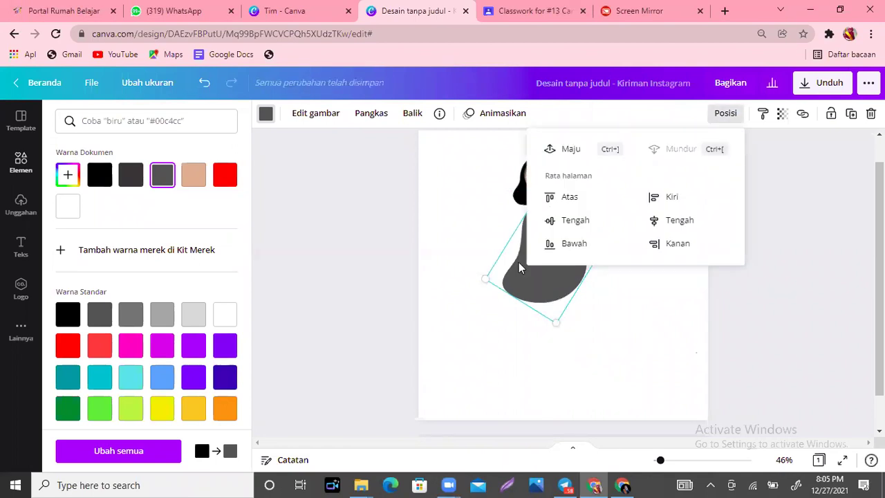
pyautogui.click(546, 277)
pyautogui.moveTo(544, 259); pyautogui.dragTo(543, 263)
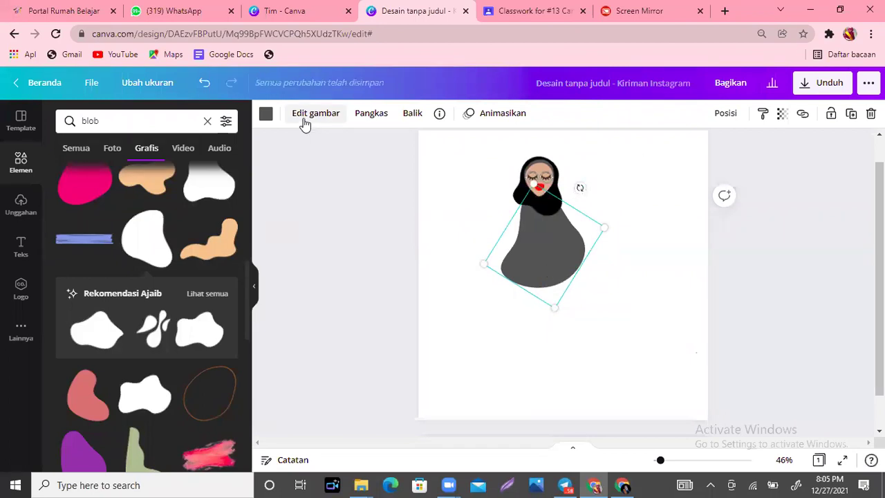
# Step: Flip the grey blob horizontally, rotate it to about 180°, and centre it under the head
pyautogui.click(412, 113)
pyautogui.click(442, 147)
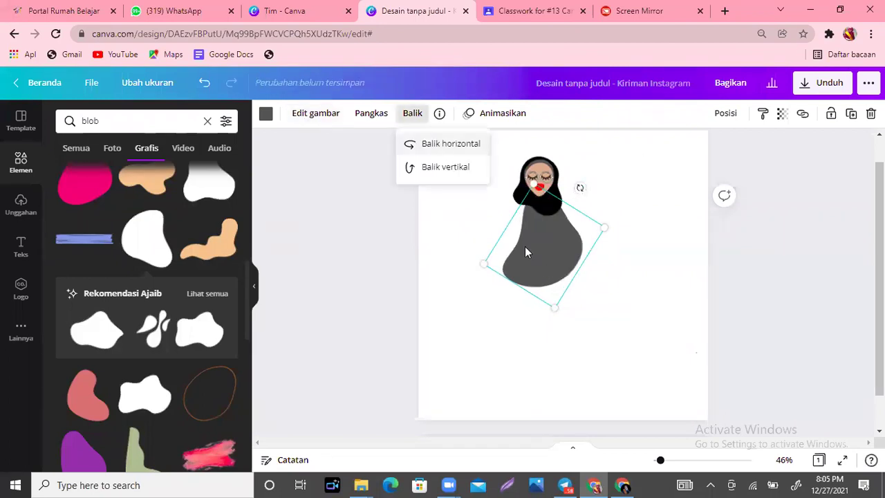
pyautogui.moveTo(578, 186); pyautogui.dragTo(494, 160)
pyautogui.moveTo(476, 160); pyautogui.dragTo(464, 157)
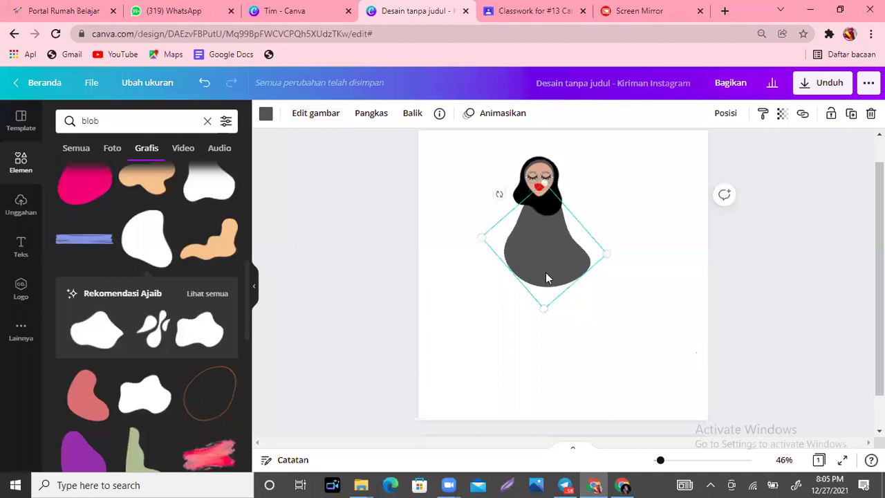
pyautogui.moveTo(549, 270); pyautogui.dragTo(545, 268)
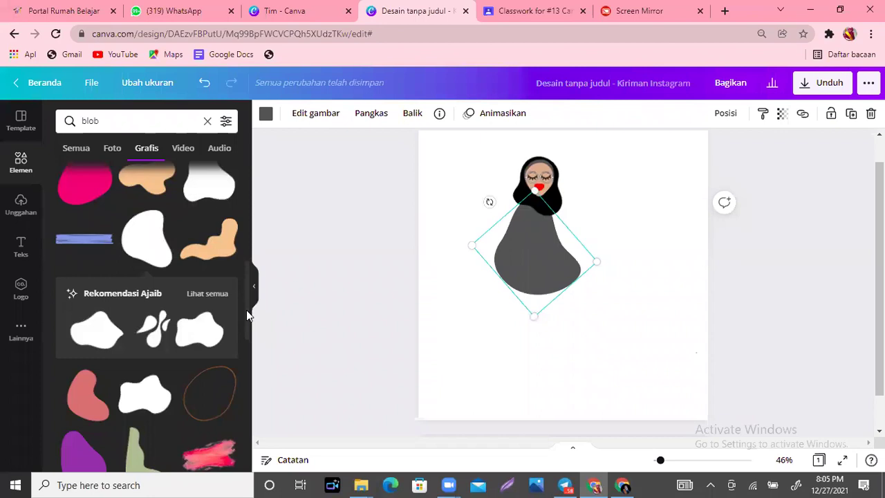
# Step: Delete the grey body blob
pyautogui.scroll(-2, 246, 318)
pyautogui.scroll(-2, 252, 359)
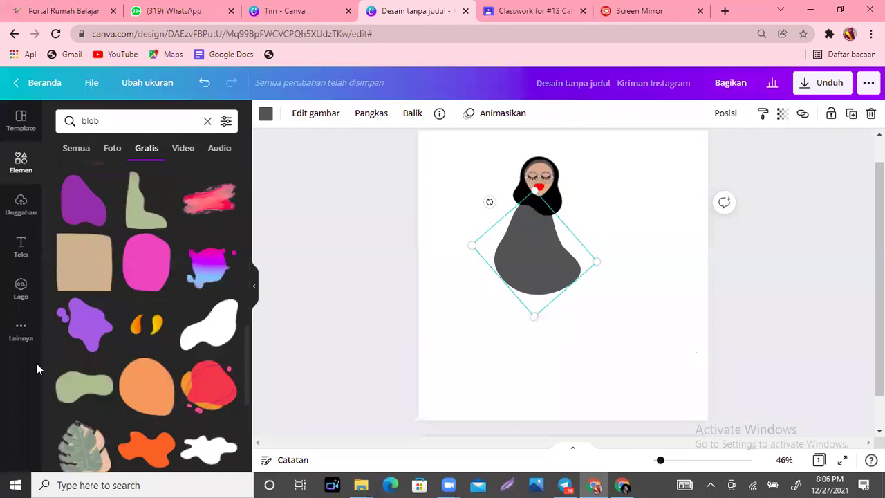
pyautogui.press('Delete')
pyautogui.click(80, 391)
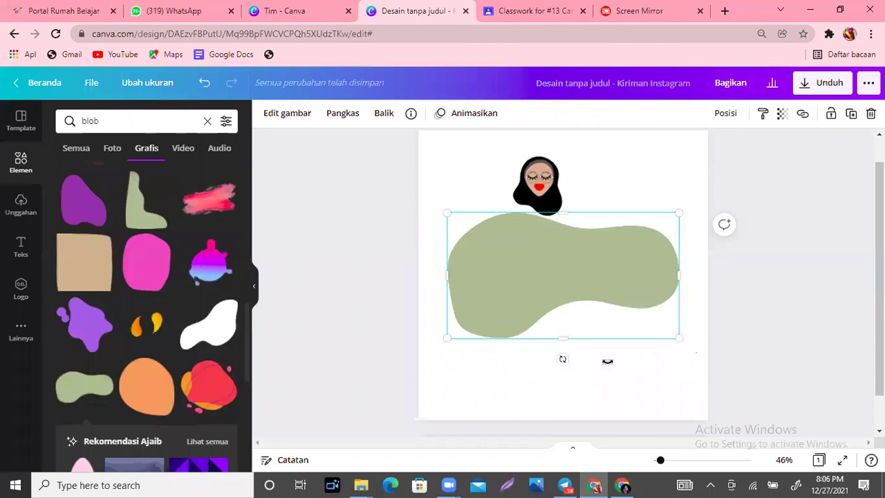
pyautogui.moveTo(562, 358); pyautogui.dragTo(626, 277)
pyautogui.moveTo(620, 352); pyautogui.dragTo(618, 393)
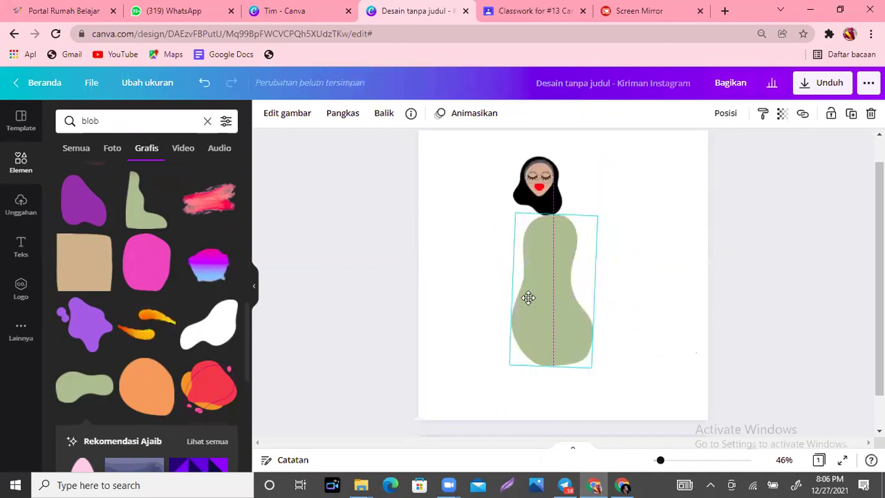
pyautogui.moveTo(622, 392); pyautogui.dragTo(560, 306)
pyautogui.moveTo(521, 272)
pyautogui.mouseDown()
pyautogui.moveTo(532, 282)
pyautogui.moveTo(529, 273)
pyautogui.mouseUp()
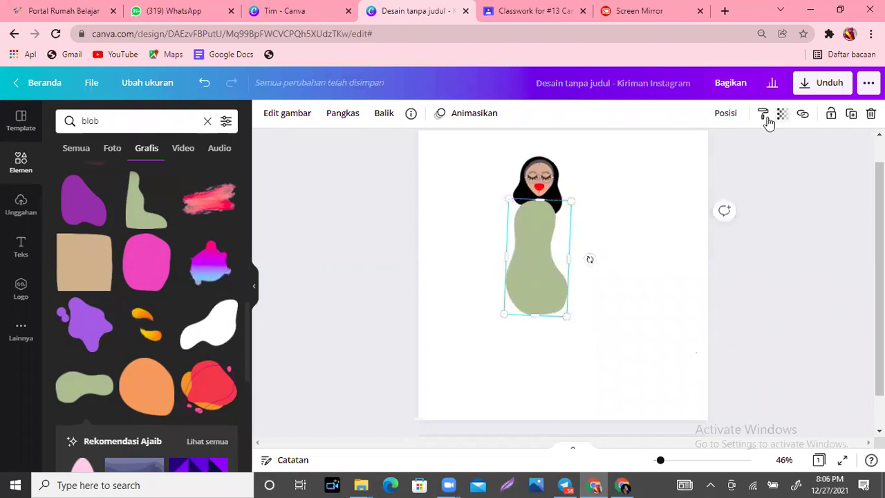
pyautogui.click(725, 113)
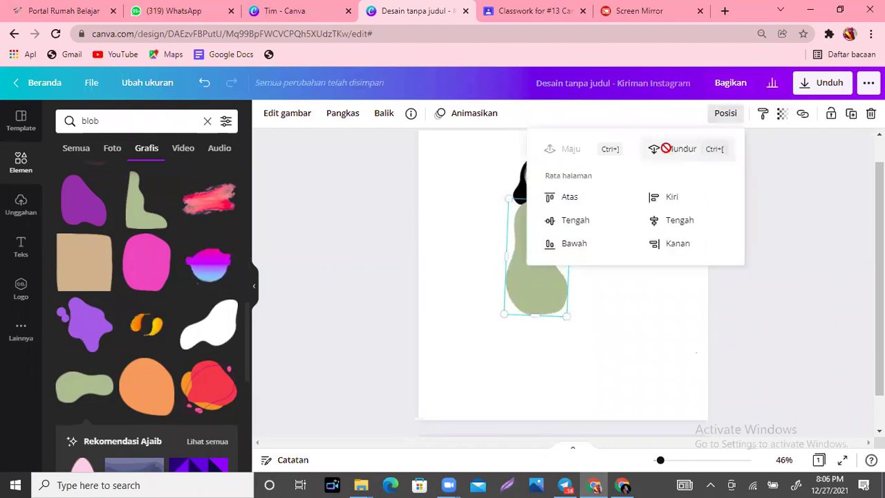
pyautogui.hotkey('ctrl', '[')
pyautogui.click(626, 365)
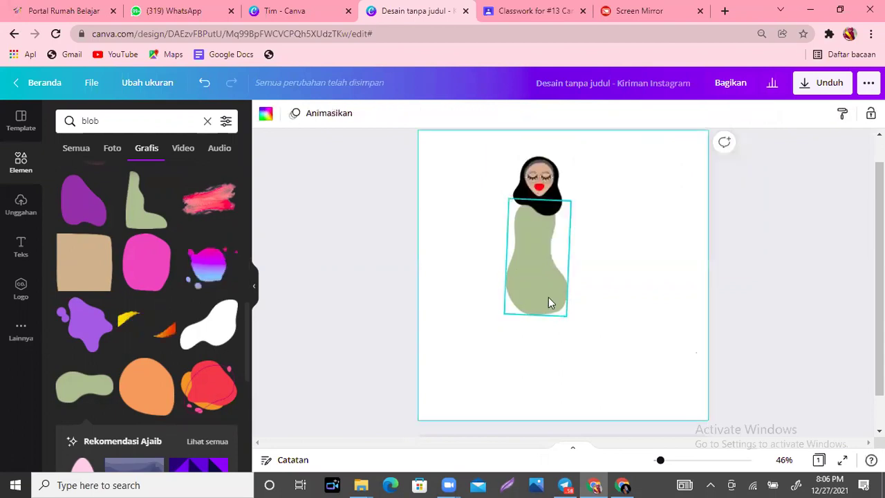
pyautogui.click(548, 293)
pyautogui.moveTo(547, 288); pyautogui.dragTo(523, 299)
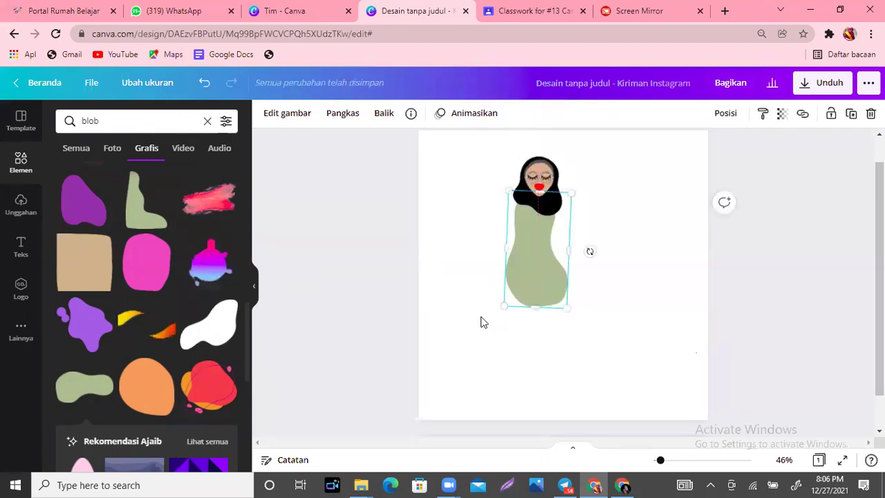
pyautogui.scroll(-3, 246, 349)
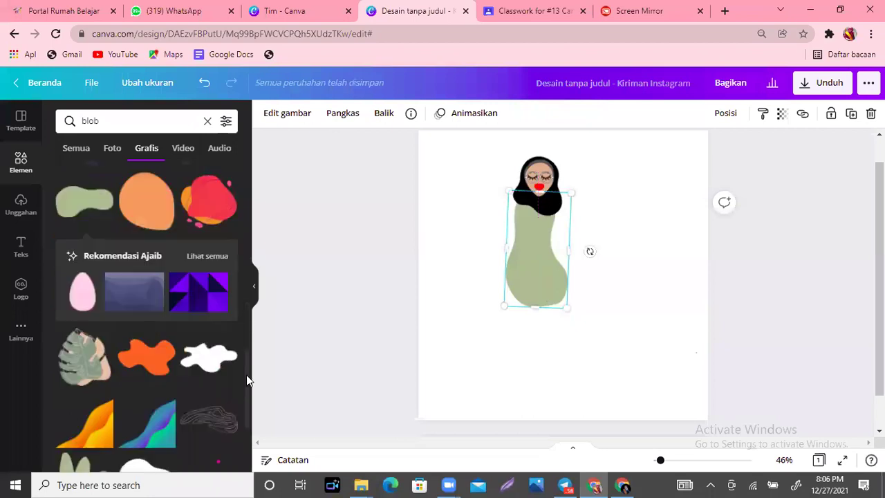
pyautogui.scroll(-1, 246, 379)
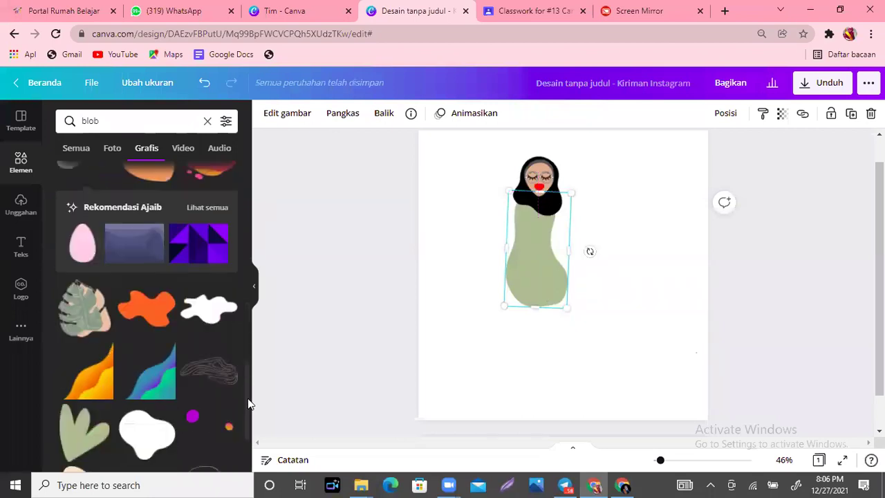
pyautogui.scroll(-2, 248, 405)
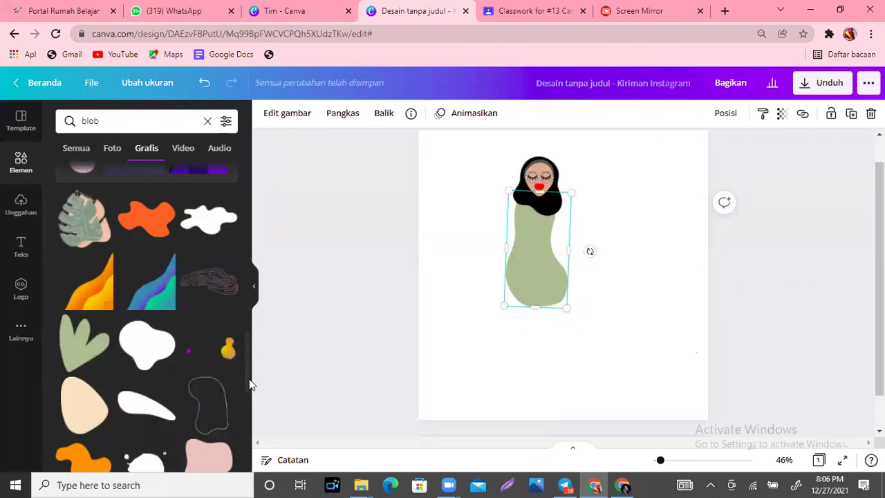
pyautogui.scroll(-3, 246, 356)
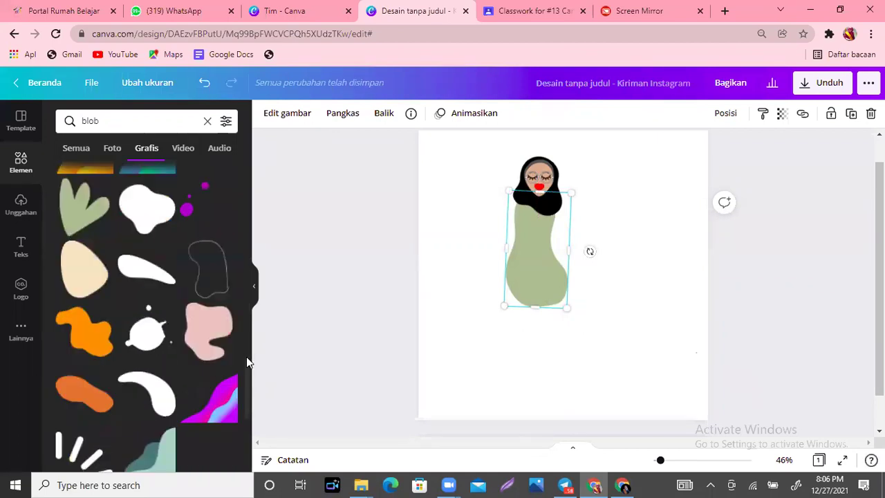
pyautogui.scroll(3, 246, 357)
pyautogui.scroll(-1, 246, 373)
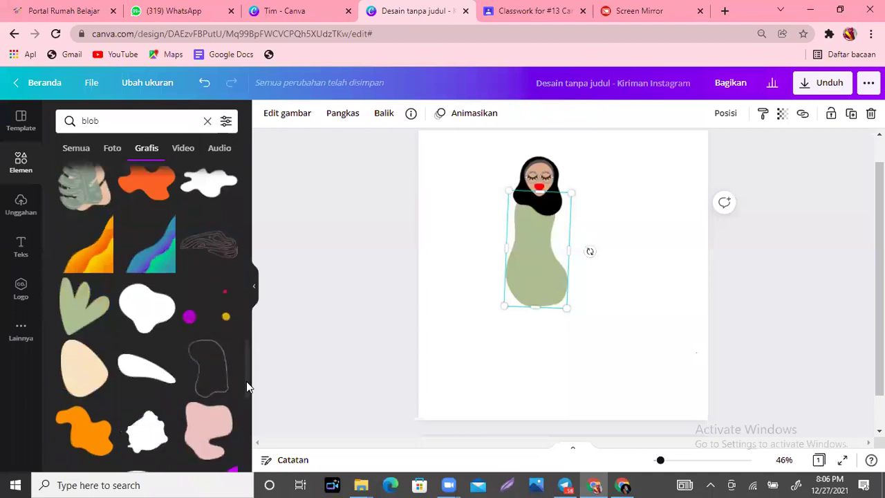
pyautogui.scroll(-3, 246, 379)
# Step: Add a blob shape and shrink it to skirt size beneath the figure's body
pyautogui.scroll(5, 247, 276)
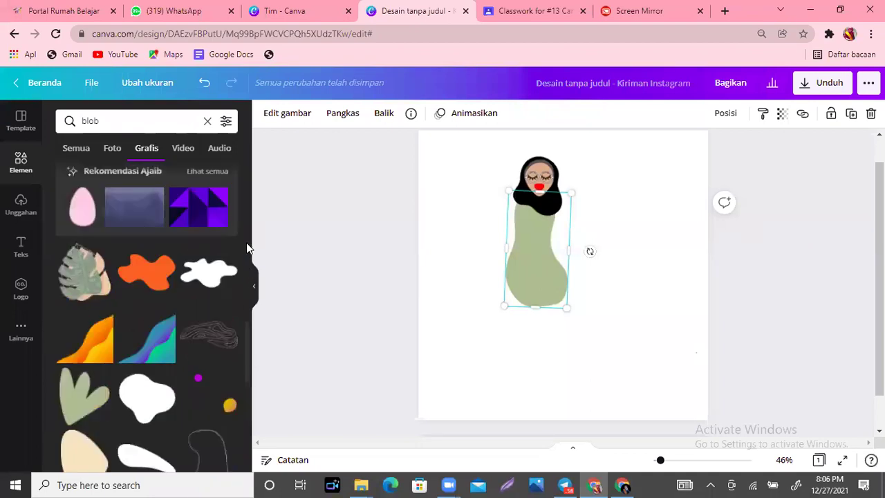
pyautogui.scroll(-5, 246, 192)
pyautogui.scroll(-5, 246, 154)
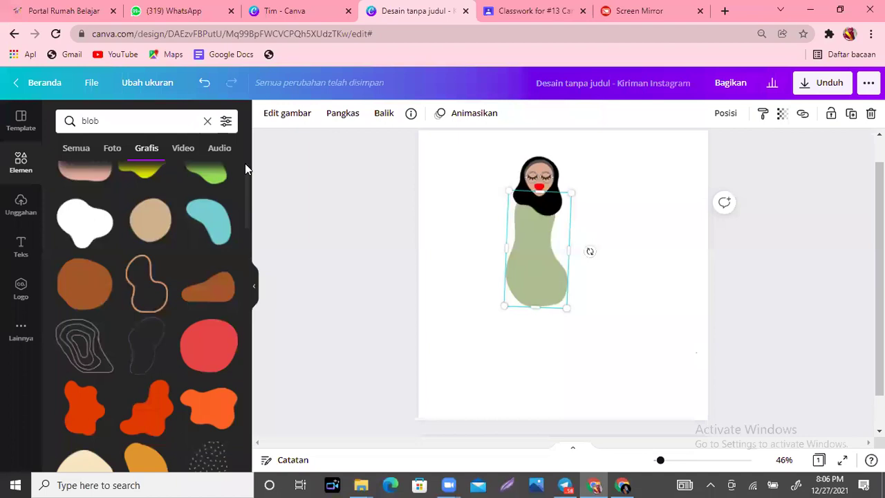
pyautogui.scroll(1, 244, 198)
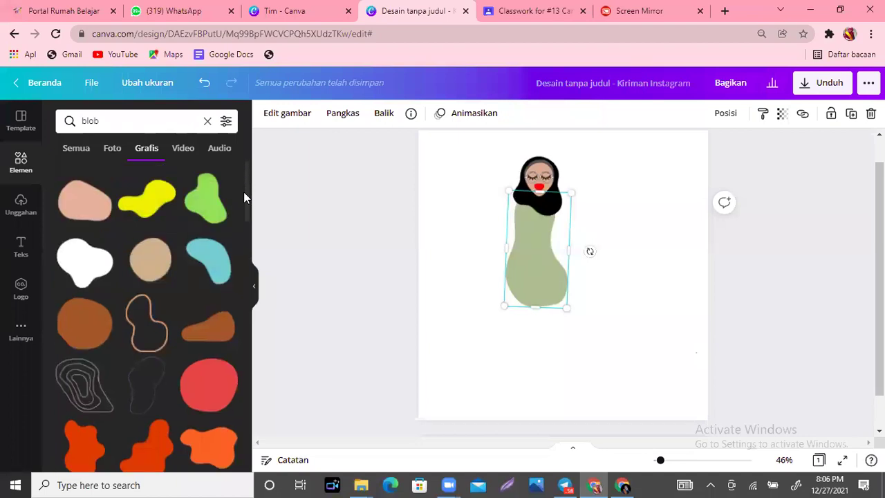
pyautogui.scroll(-1, 243, 207)
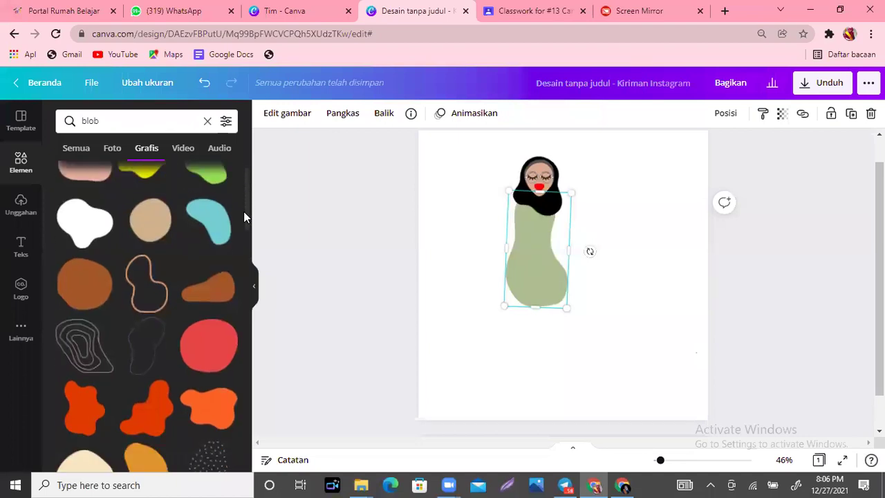
pyautogui.scroll(-2, 244, 212)
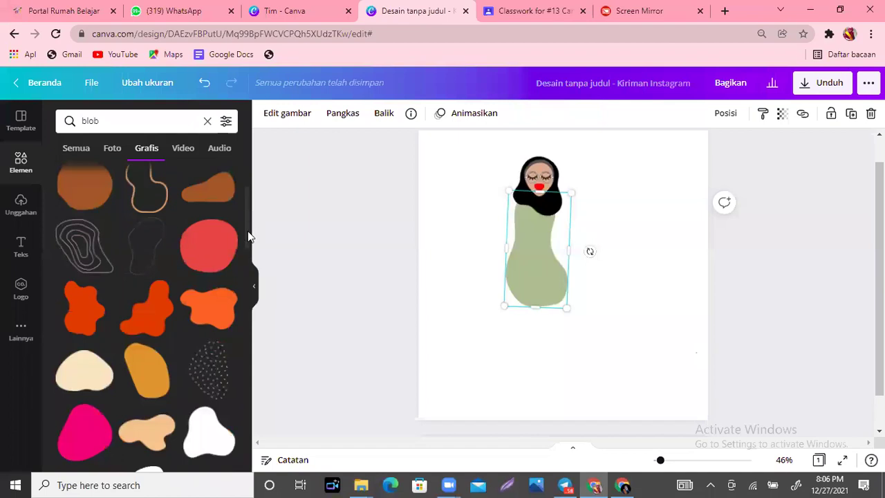
pyautogui.scroll(-2, 248, 231)
pyautogui.click(202, 319)
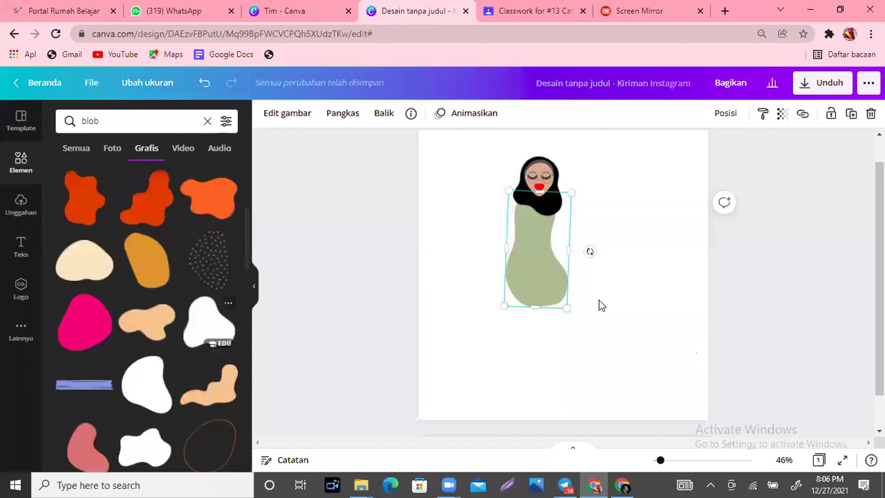
pyautogui.moveTo(573, 308); pyautogui.dragTo(571, 316)
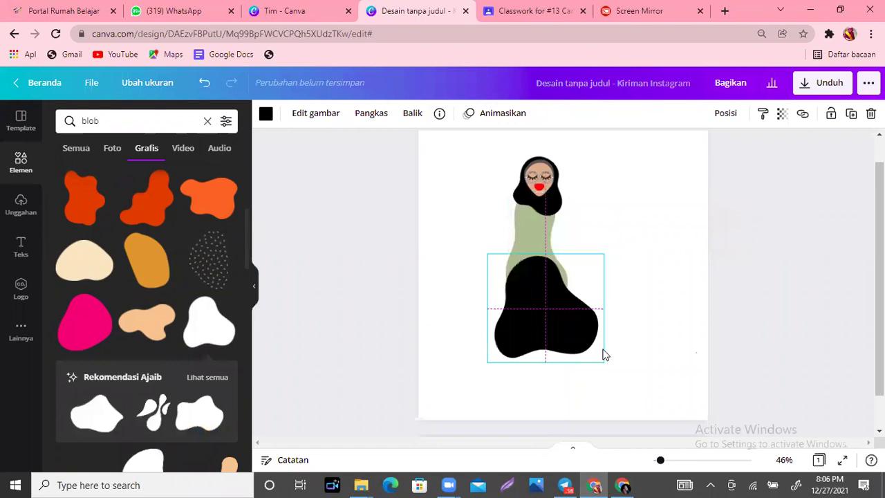
pyautogui.moveTo(585, 347); pyautogui.dragTo(571, 336)
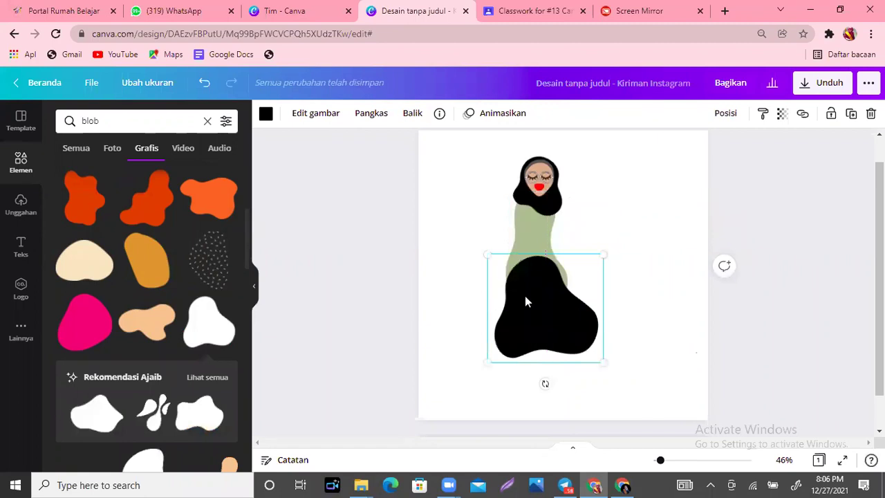
pyautogui.moveTo(532, 305); pyautogui.dragTo(536, 303)
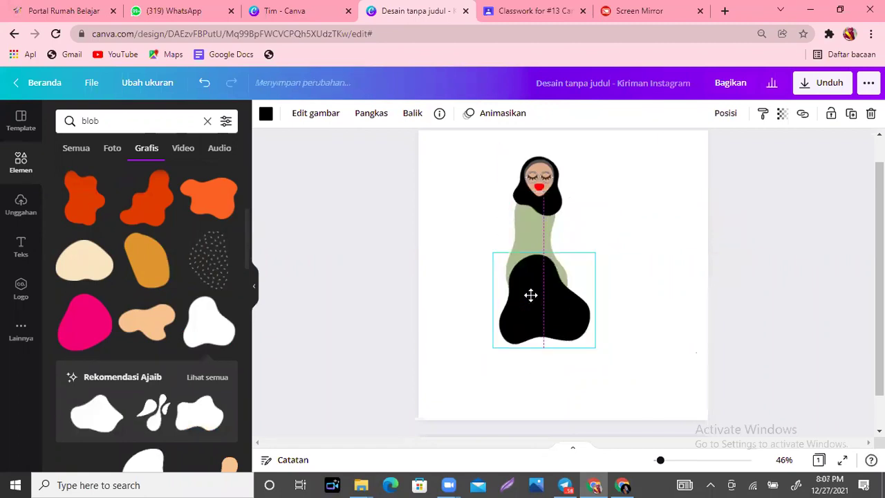
# Step: Recolour the skirt blob sage green and move it slightly lower under the dress
pyautogui.click(265, 114)
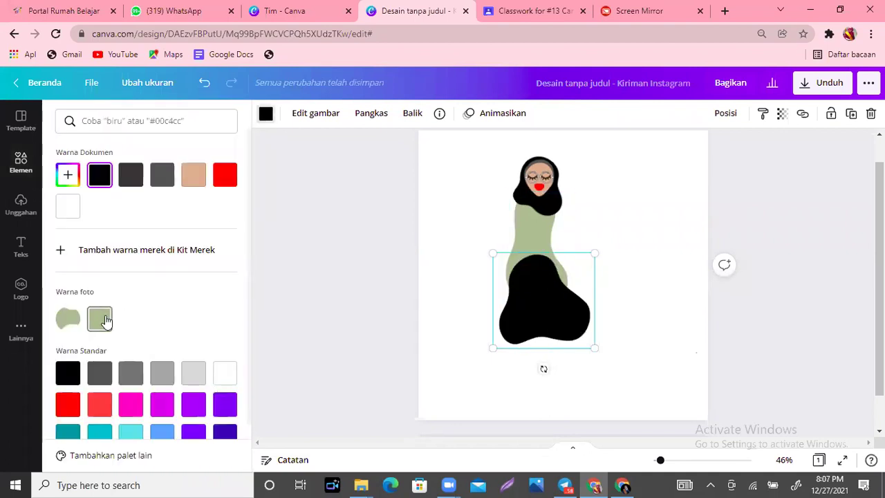
pyautogui.click(101, 319)
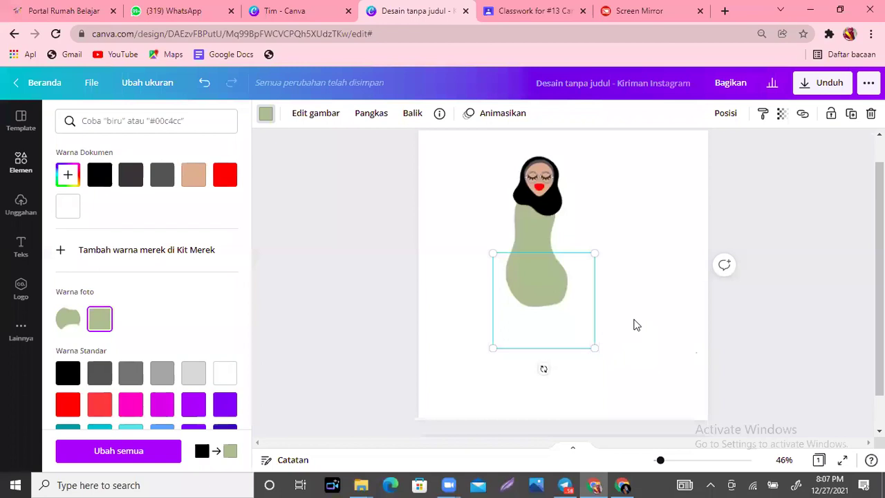
pyautogui.click(543, 343)
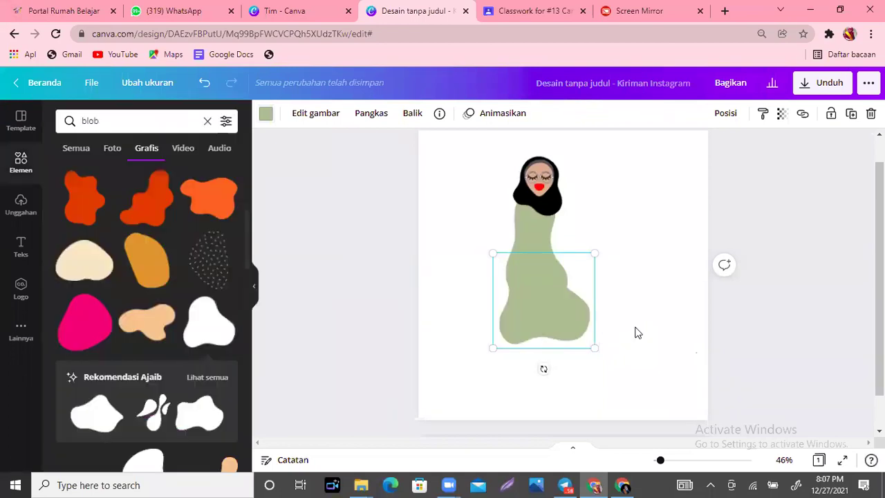
pyautogui.press('Escape')
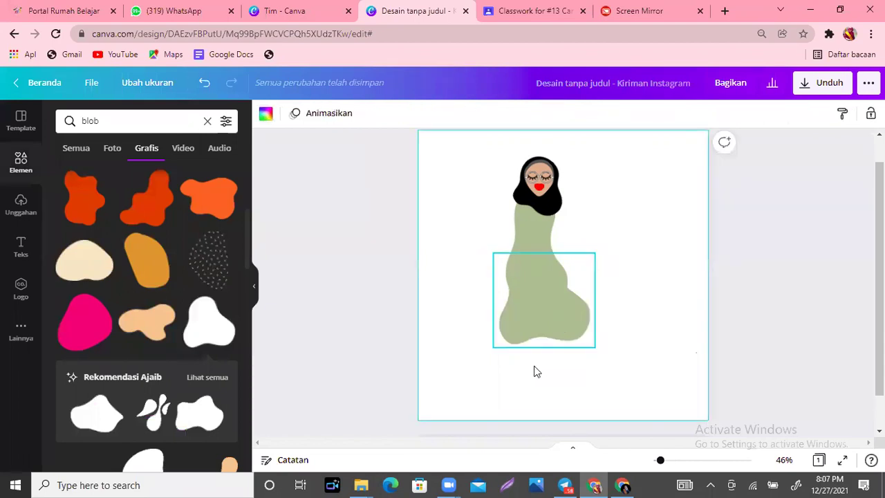
pyautogui.click(543, 321)
pyautogui.moveTo(543, 322); pyautogui.dragTo(548, 337)
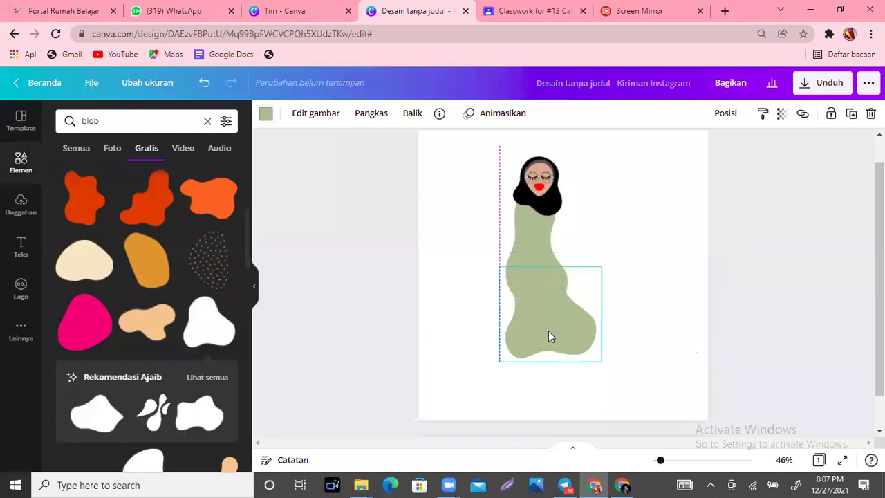
pyautogui.click(644, 320)
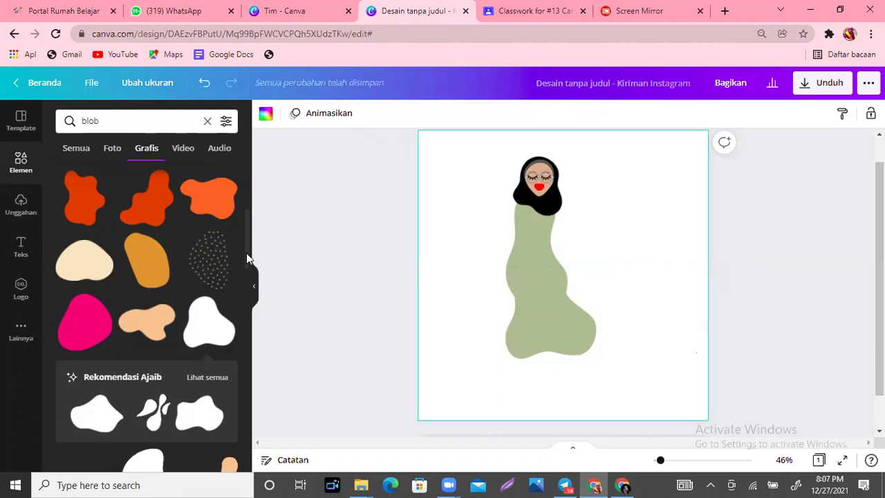
pyautogui.scroll(-3, 246, 299)
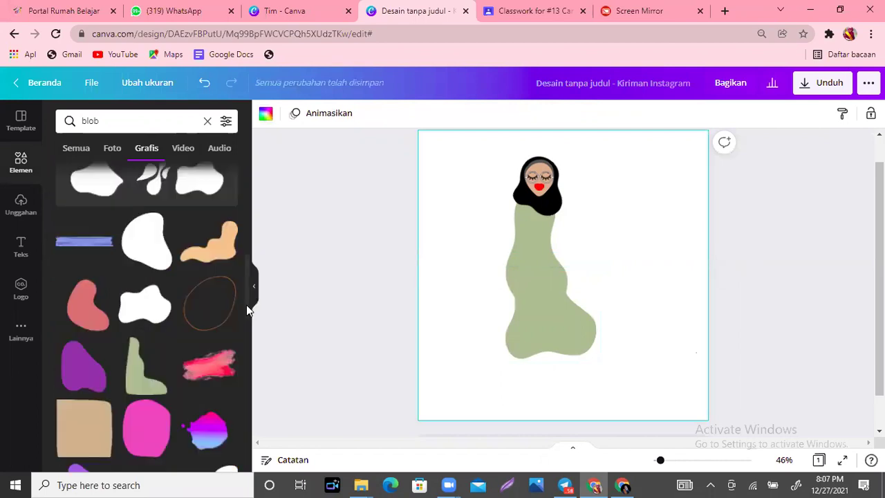
pyautogui.scroll(-1, 80, 290)
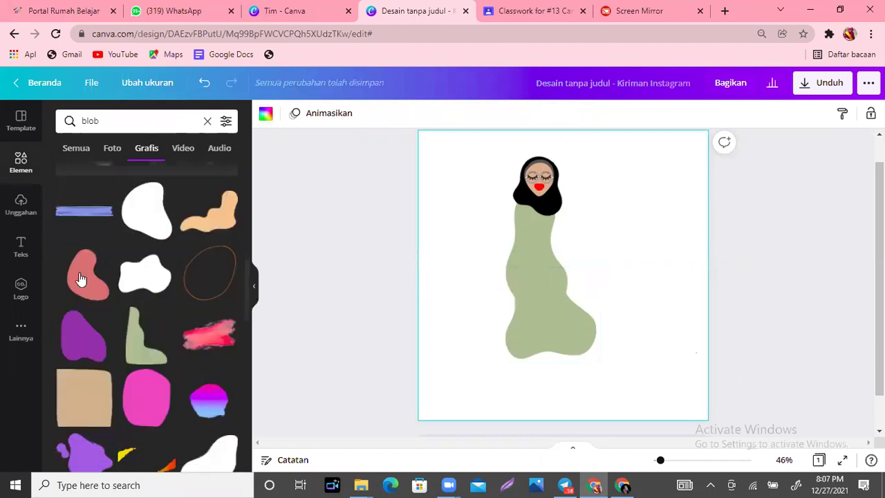
# Step: Add the reddish blob and shrink it onto the figure's left shoulder
pyautogui.click(79, 272)
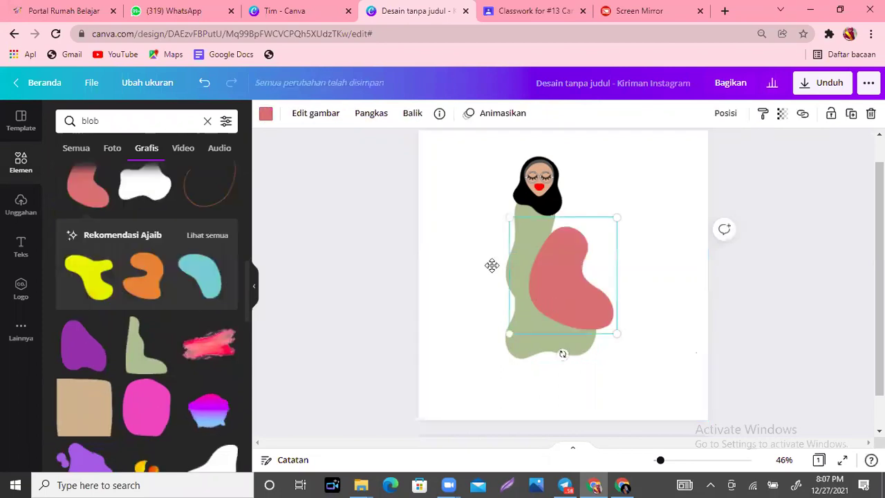
pyautogui.moveTo(509, 264); pyautogui.dragTo(462, 226)
pyautogui.moveTo(566, 296); pyautogui.dragTo(506, 203)
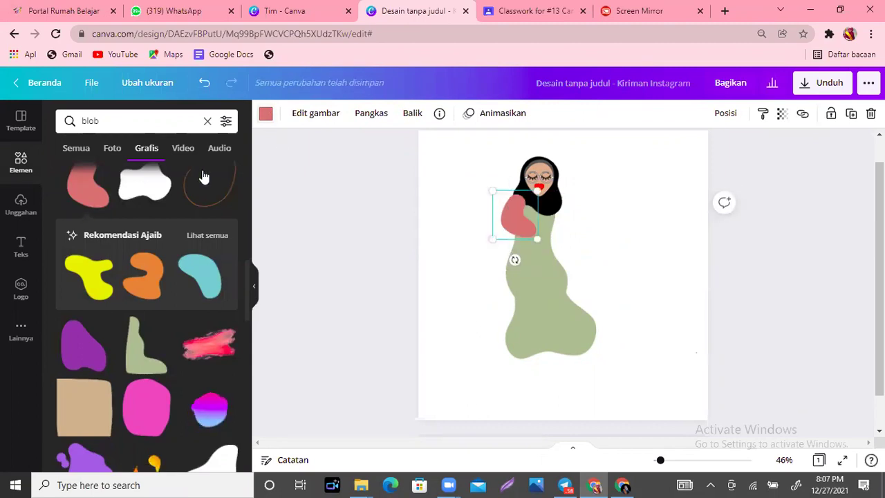
# Step: Make the shoulder blob dark grey, shrink it further, and send it one layer back
pyautogui.click(266, 113)
pyautogui.click(194, 174)
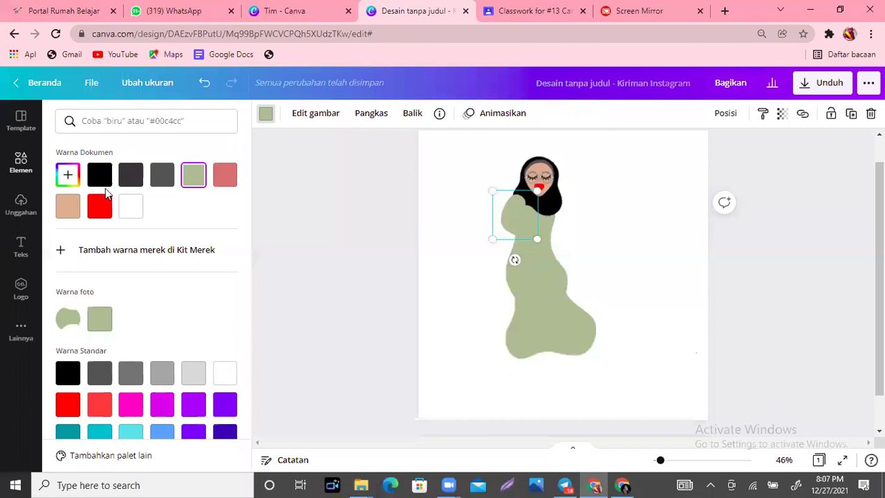
pyautogui.click(162, 176)
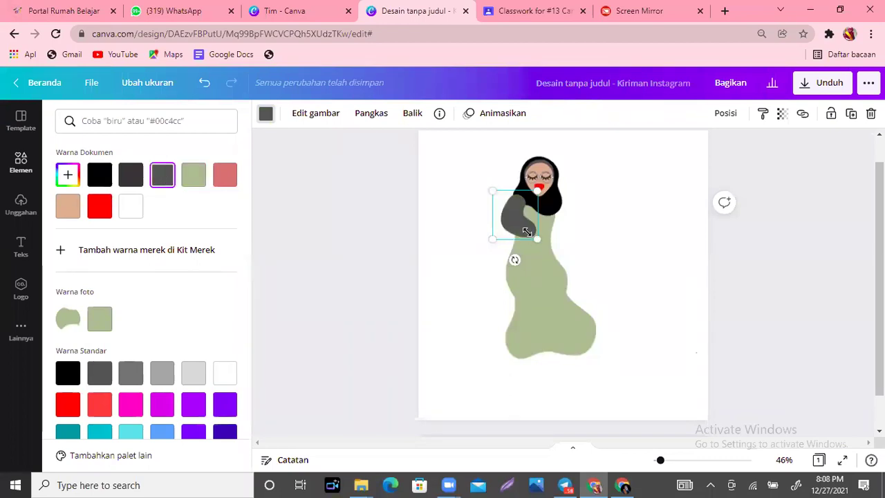
pyautogui.moveTo(533, 241); pyautogui.dragTo(512, 209)
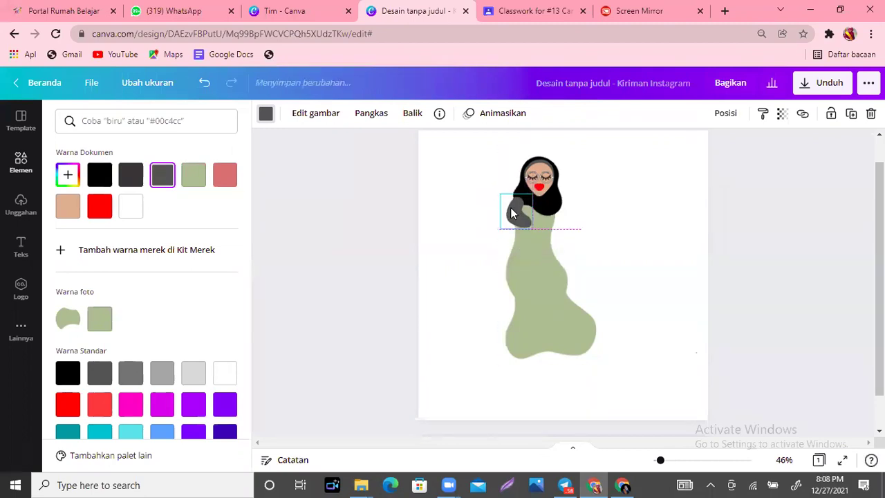
pyautogui.click(730, 119)
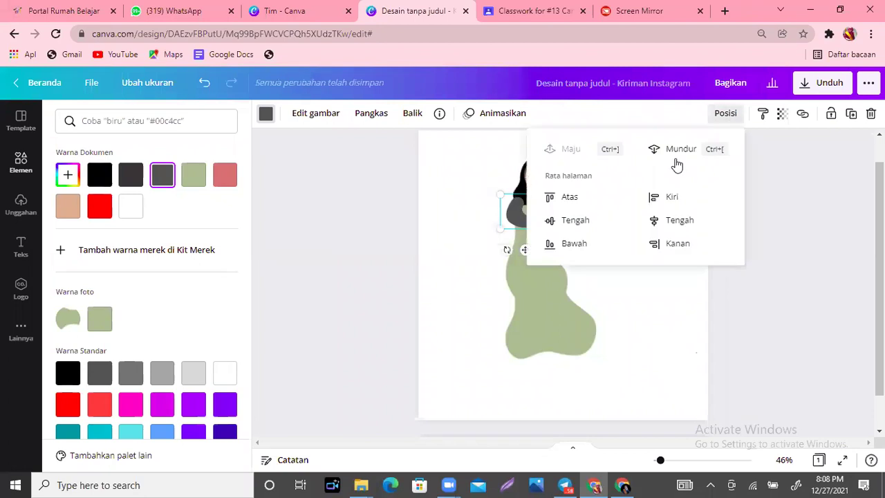
pyautogui.click(678, 151)
pyautogui.click(660, 322)
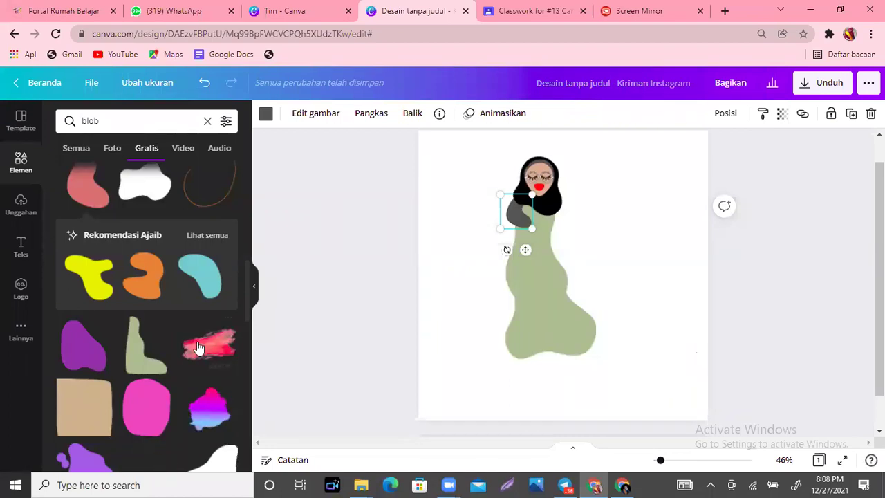
# Step: Add the curved stroke shape, colour it dark grey #545454, and shrink it into an arm across the chest
pyautogui.moveTo(246, 276); pyautogui.dragTo(247, 355)
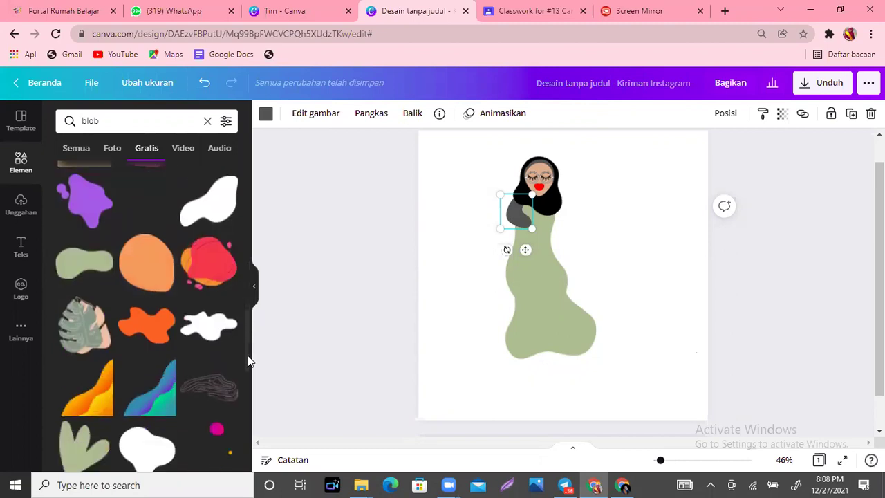
pyautogui.scroll(-2, 247, 360)
pyautogui.scroll(-1, 138, 359)
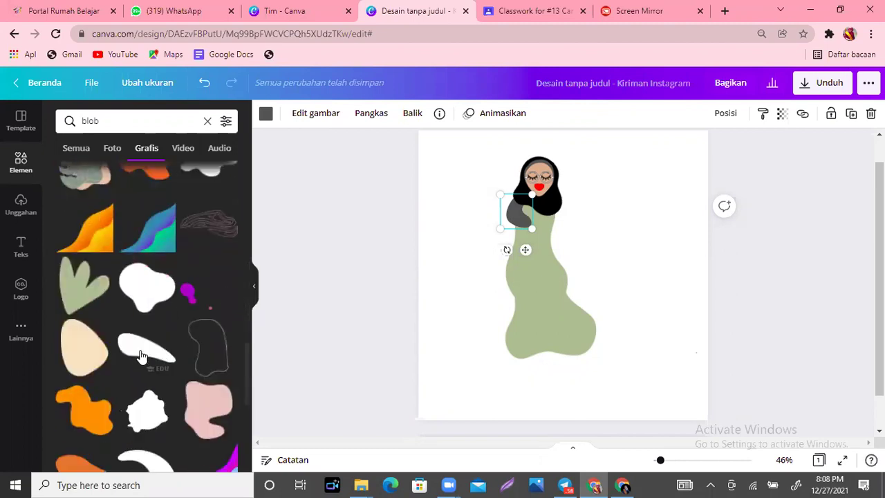
pyautogui.click(139, 356)
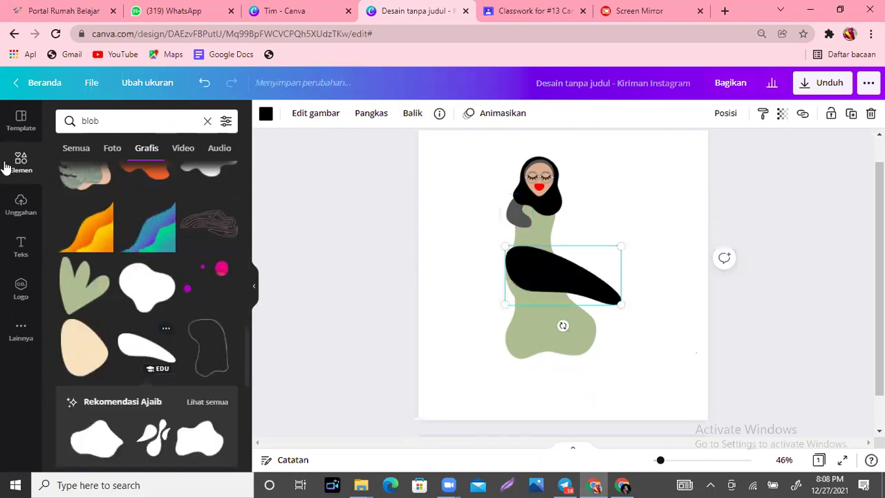
pyautogui.click(267, 115)
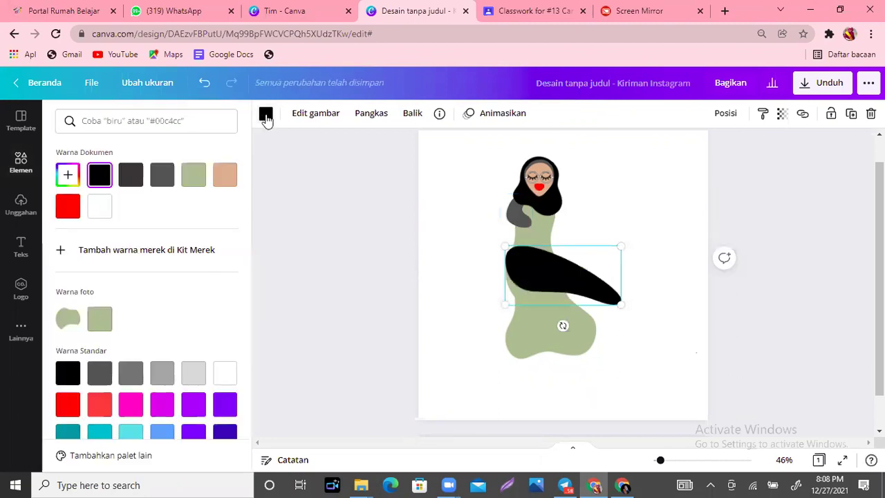
pyautogui.click(161, 177)
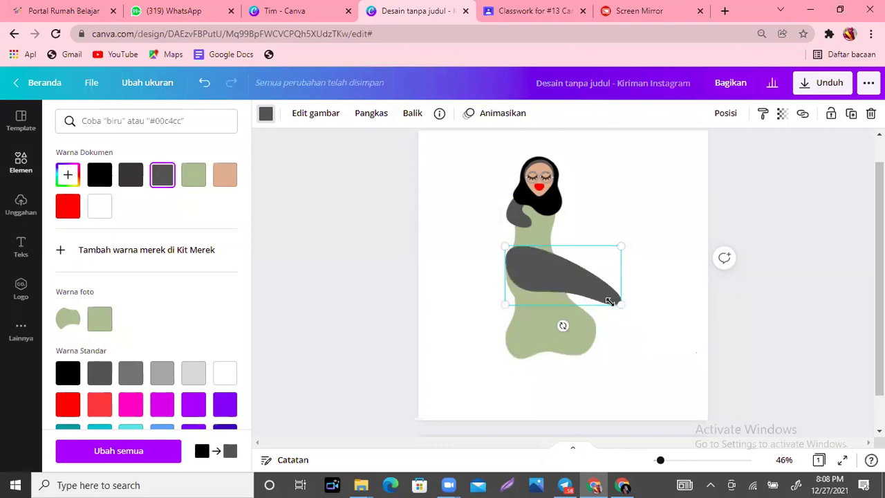
pyautogui.moveTo(519, 282); pyautogui.dragTo(524, 218)
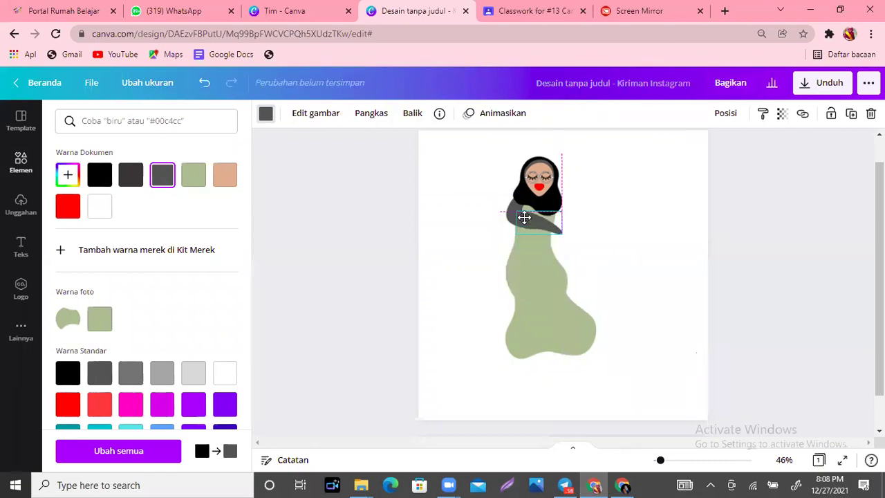
pyautogui.press('Escape')
pyautogui.click(628, 285)
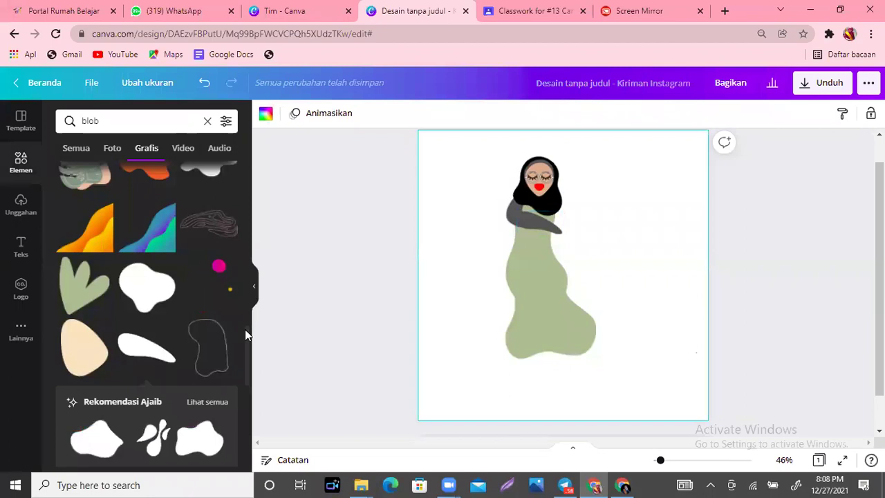
# Step: Try out and delete the orange blob, the pink scribble and the black curved blob
pyautogui.scroll(-2, 246, 360)
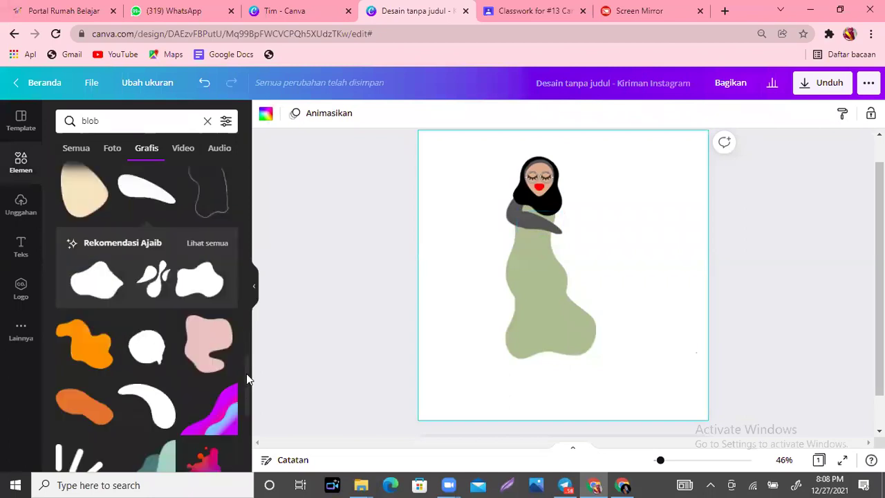
pyautogui.scroll(-1, 246, 373)
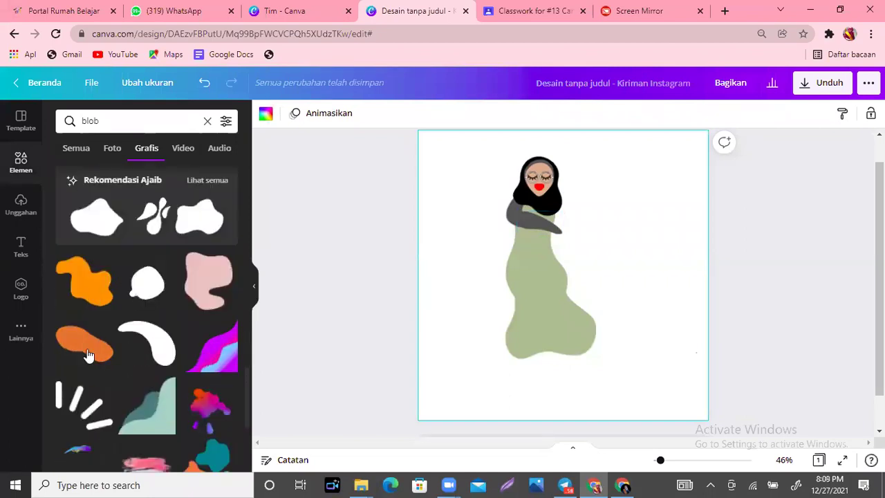
pyautogui.click(86, 347)
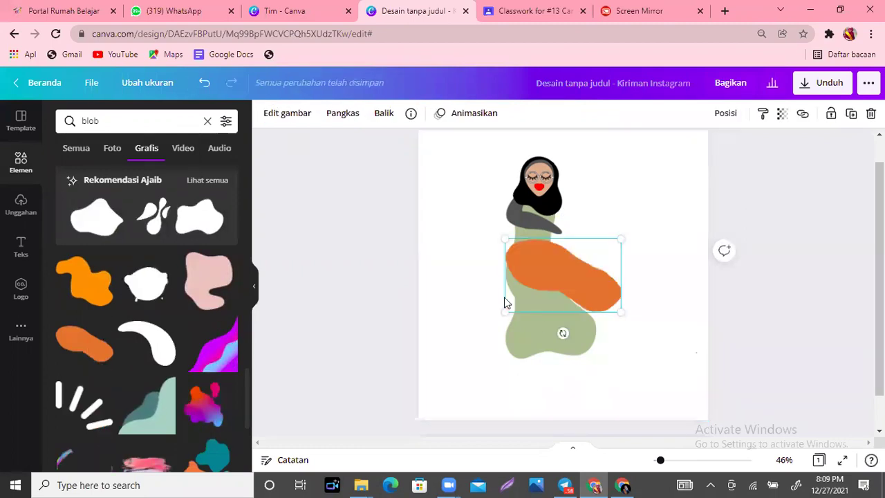
pyautogui.press('Delete')
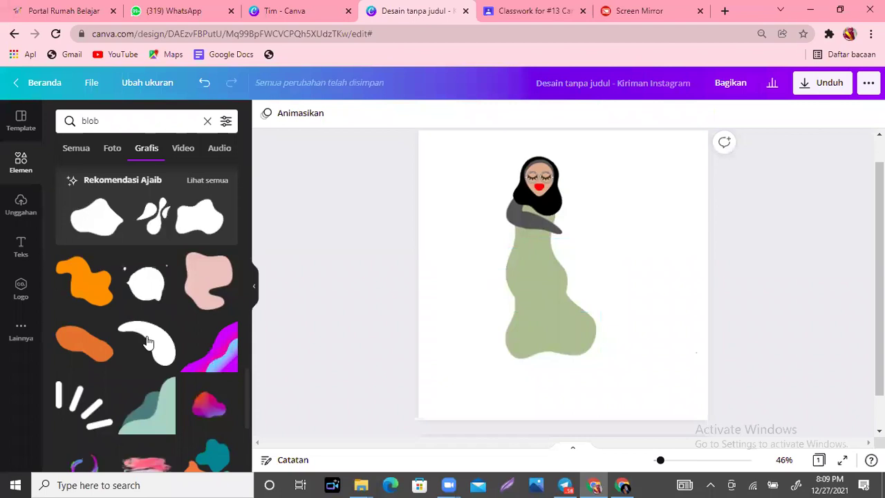
pyautogui.click(147, 344)
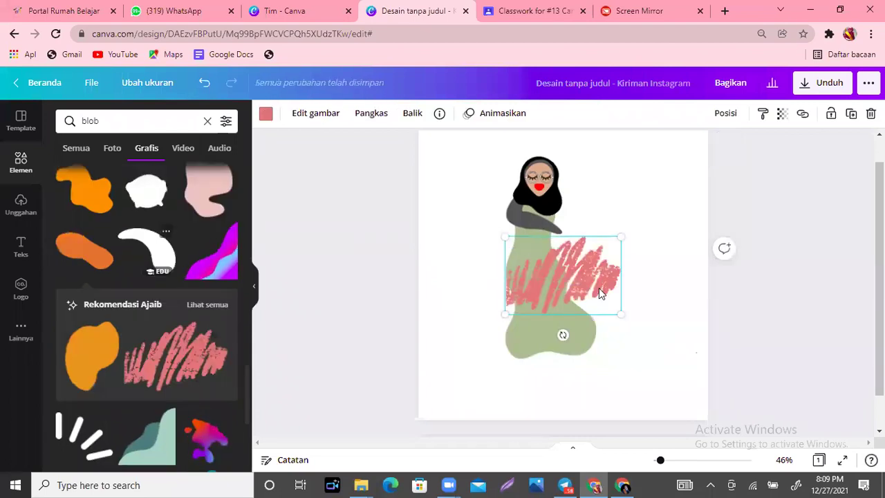
pyautogui.click(600, 289)
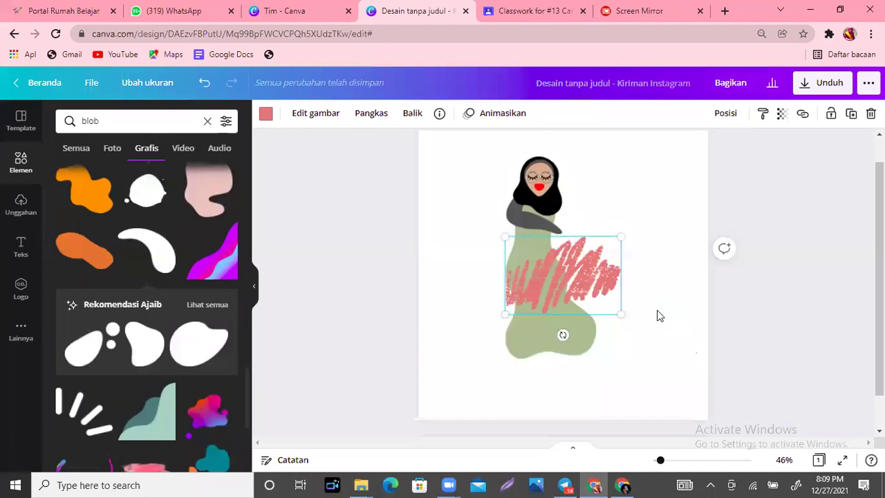
pyautogui.press('Delete')
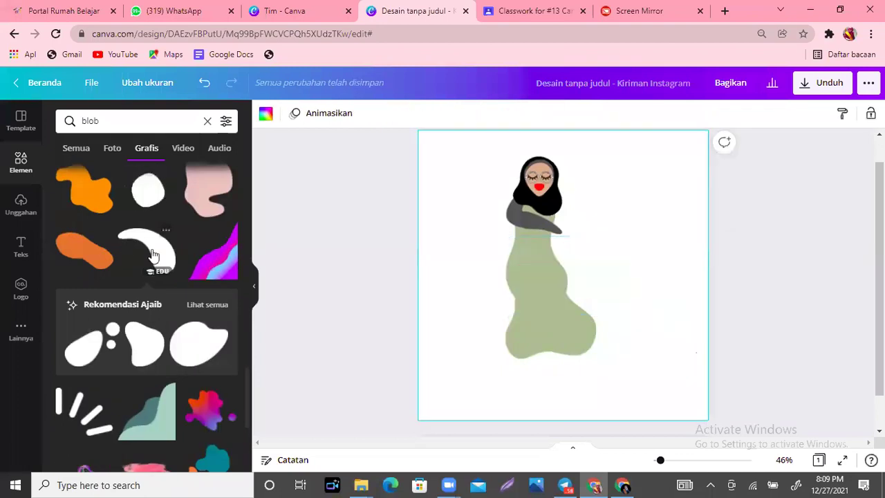
pyautogui.click(153, 255)
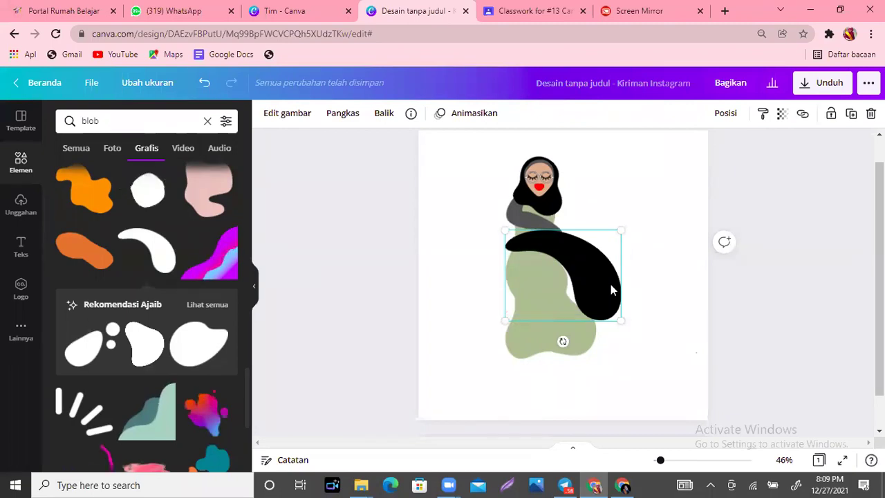
pyautogui.press('Delete')
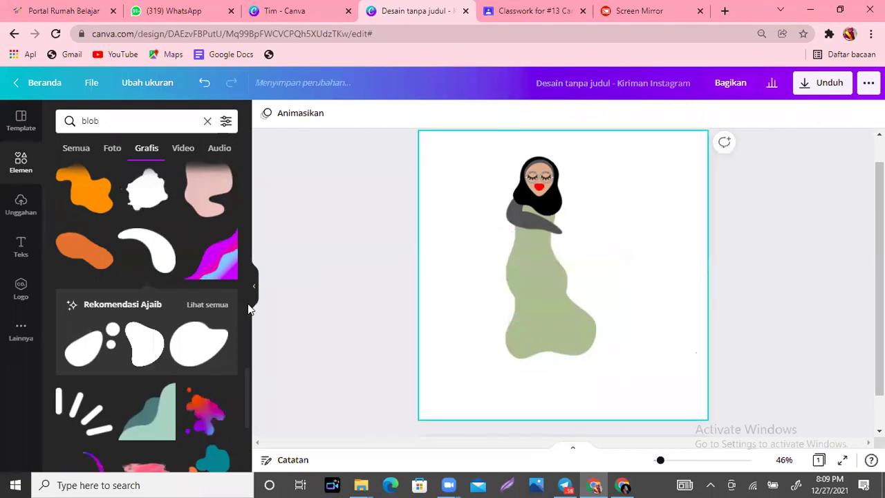
# Step: Add the stroke blob as a second arm and colour it dark grey
pyautogui.moveTo(246, 424); pyautogui.dragTo(251, 325)
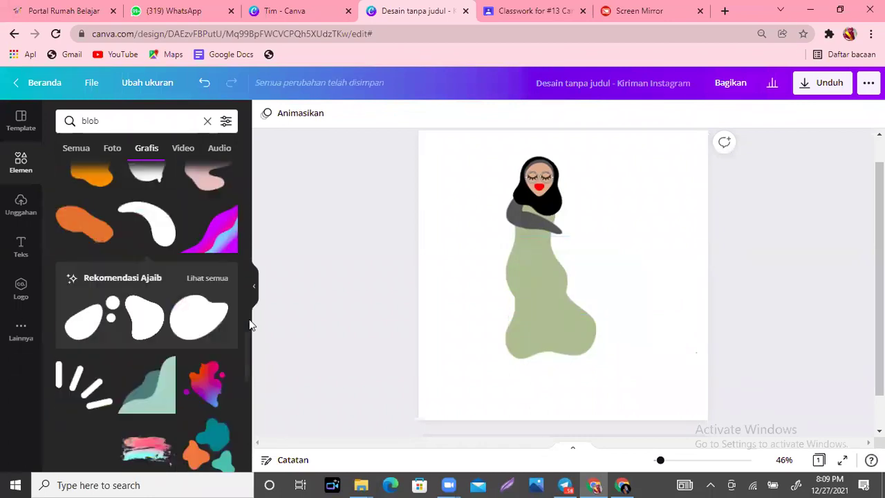
pyautogui.scroll(5, 247, 354)
pyautogui.scroll(-1, 249, 376)
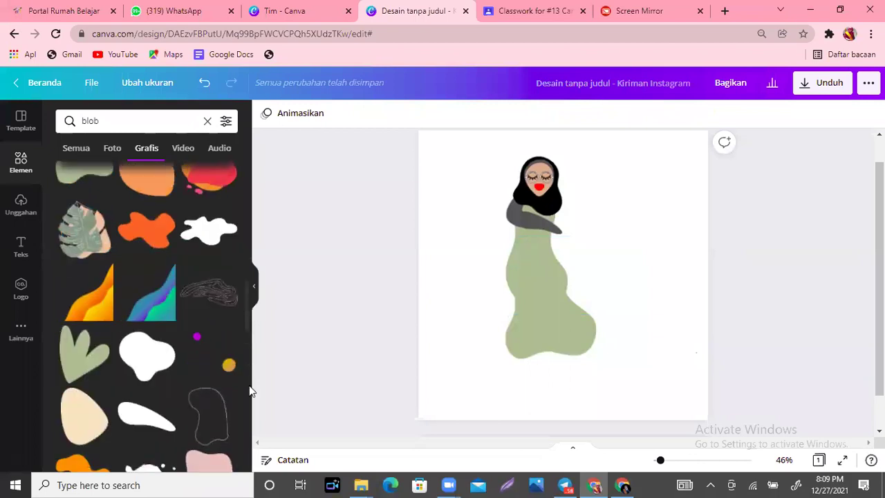
pyautogui.scroll(-3, 145, 290)
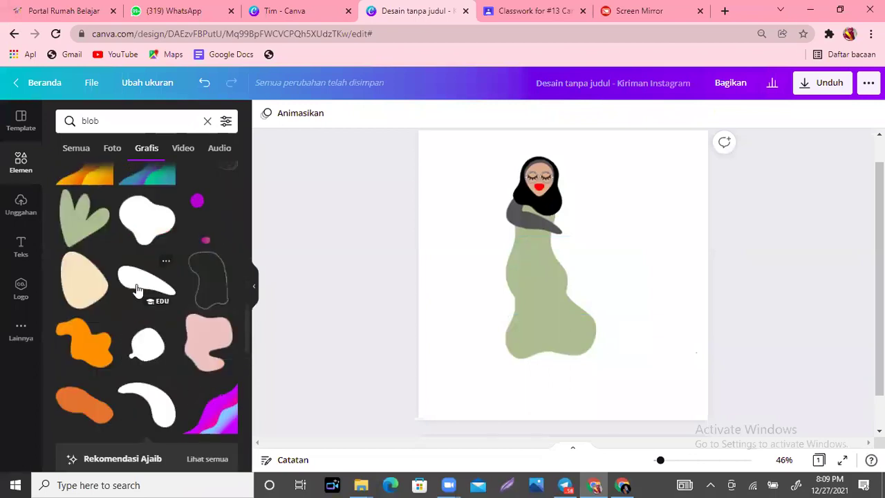
pyautogui.click(136, 289)
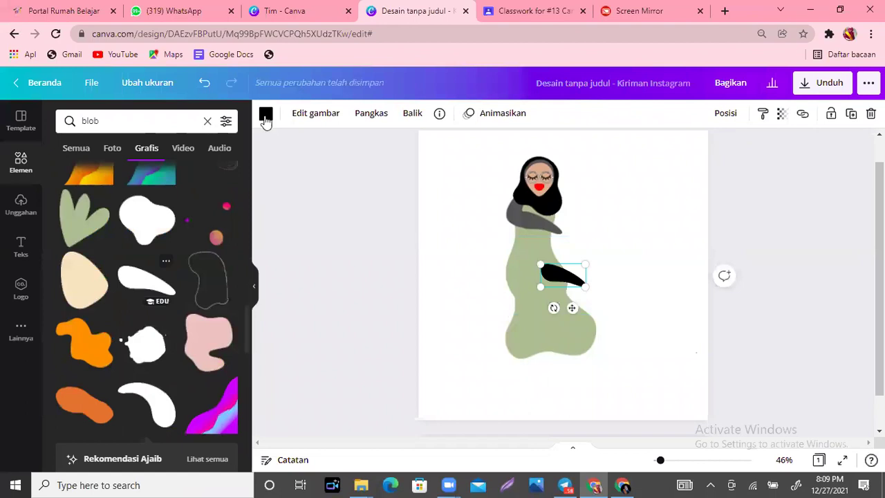
pyautogui.click(265, 115)
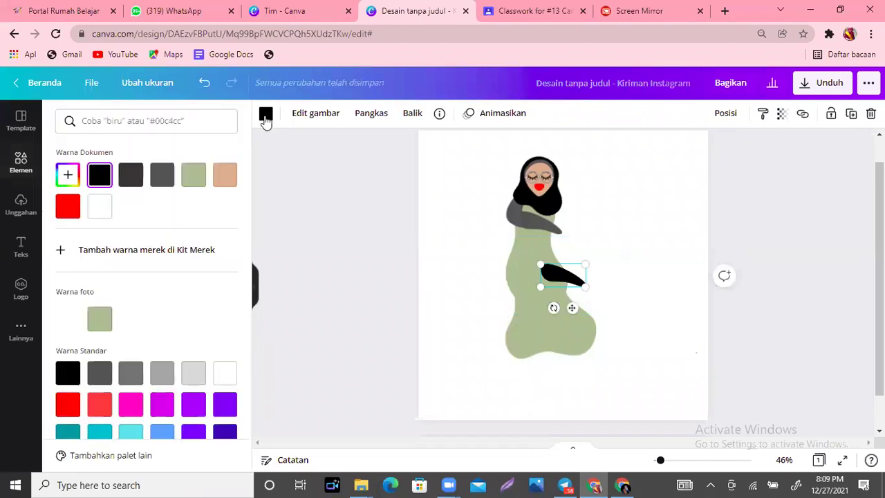
pyautogui.click(161, 187)
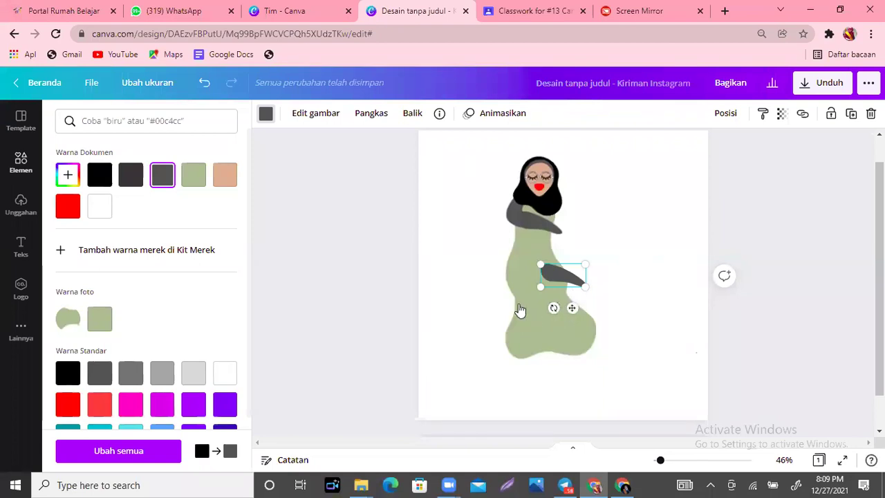
# Step: Rotate the arm about 45°, move it up to the shoulder, and send it back one layer
pyautogui.moveTo(553, 307); pyautogui.dragTo(537, 298)
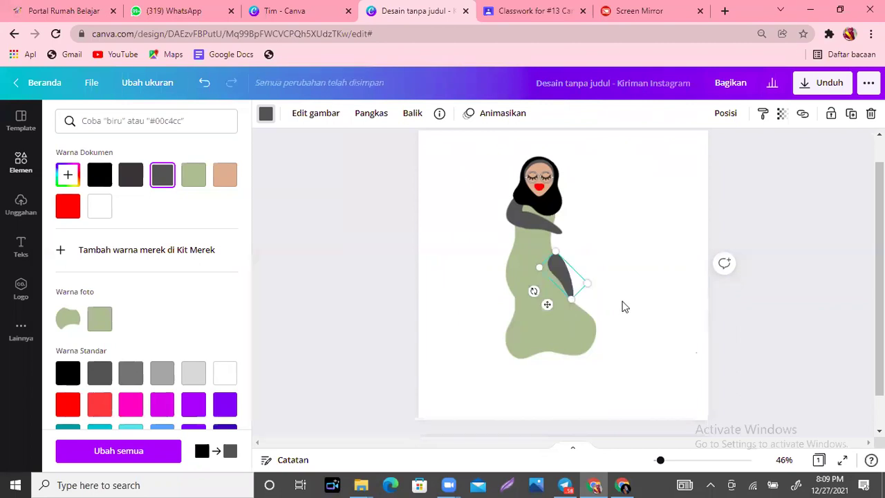
pyautogui.click(560, 279)
pyautogui.moveTo(561, 279); pyautogui.dragTo(559, 221)
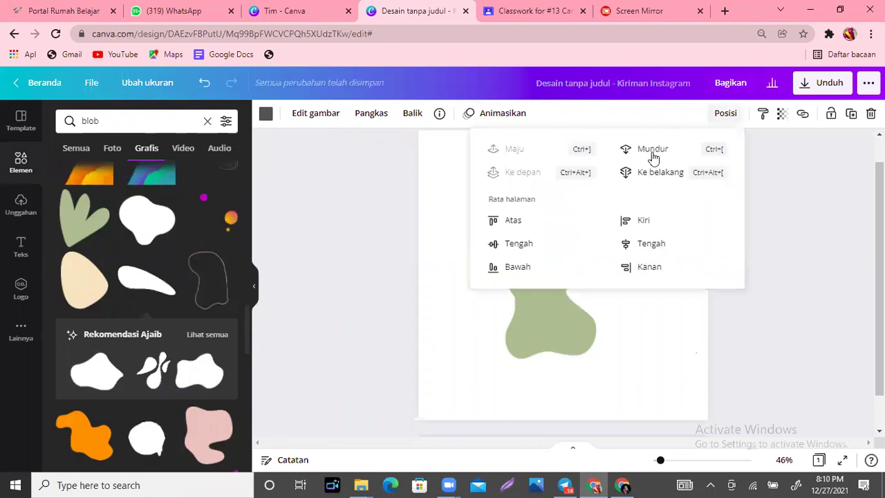
pyautogui.click(651, 146)
pyautogui.click(675, 331)
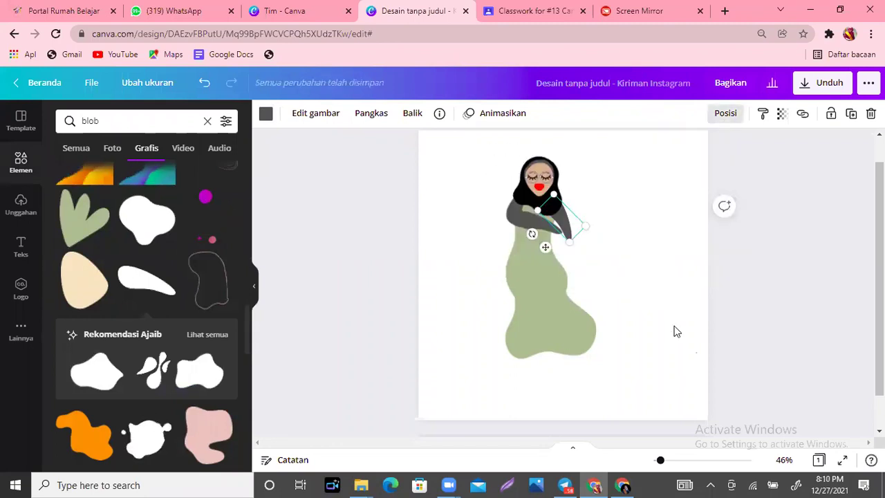
pyautogui.click(608, 245)
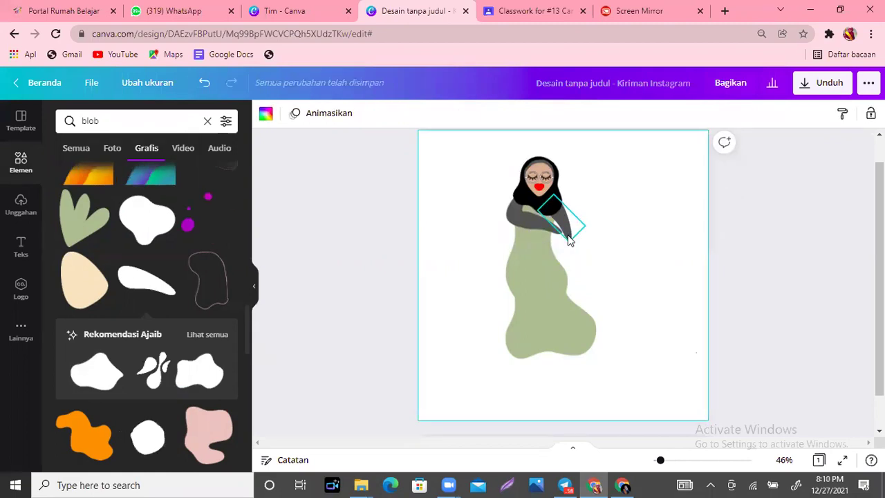
# Step: Nudge the sage-green dress shape slightly upward
pyautogui.click(569, 239)
pyautogui.click(643, 280)
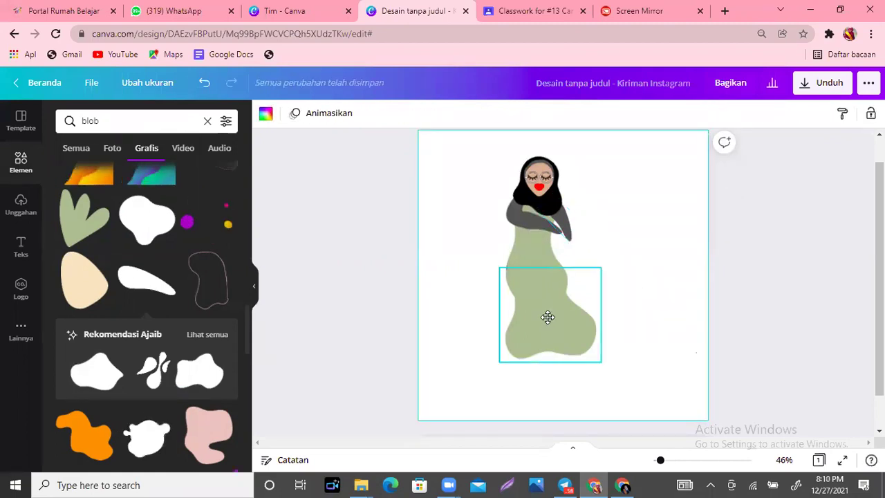
pyautogui.click(547, 316)
pyautogui.click(641, 278)
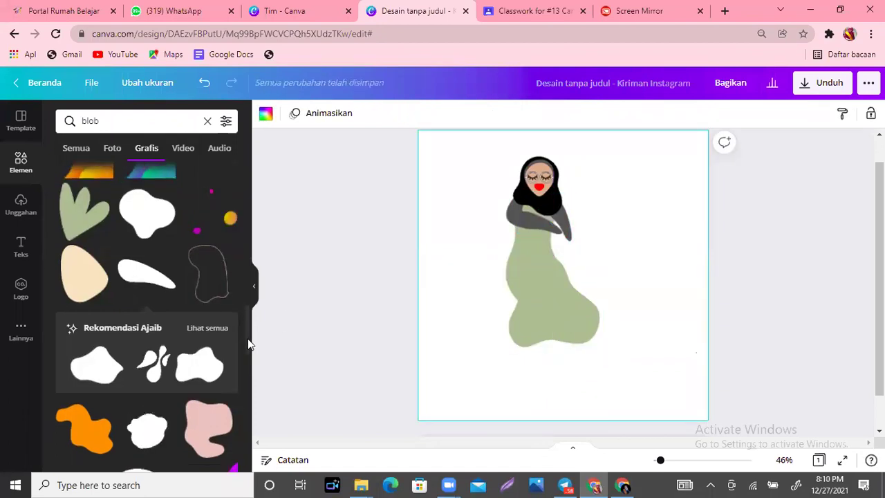
# Step: Add a beige blob and shrink it into a hand at the end of the grey arm
pyautogui.scroll(-2, 249, 356)
pyautogui.scroll(-3, 251, 427)
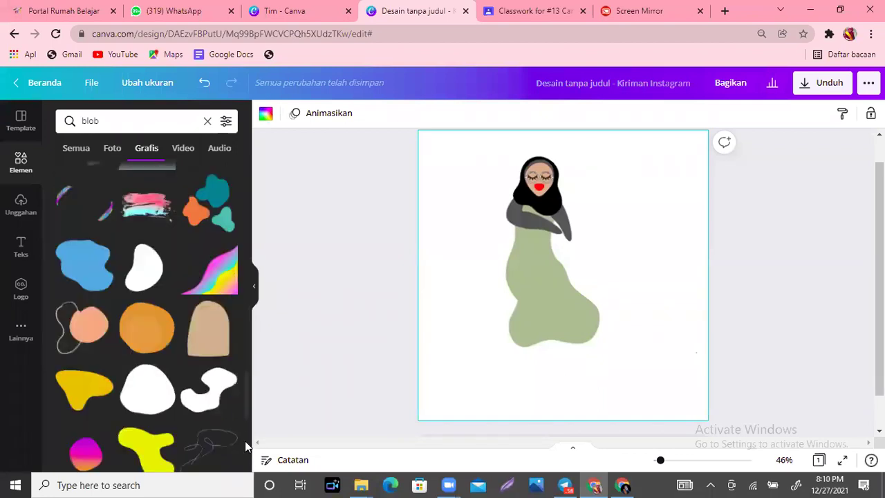
pyautogui.scroll(-2, 244, 443)
pyautogui.scroll(-4, 244, 435)
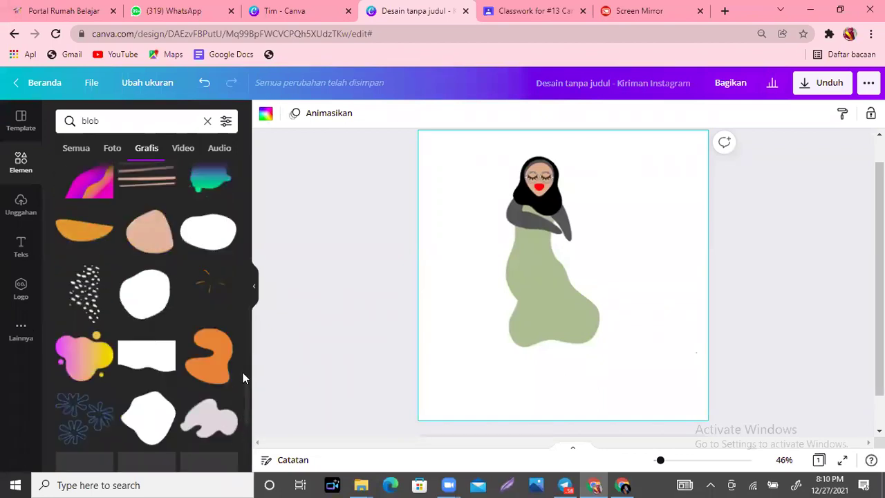
pyautogui.scroll(-4, 242, 359)
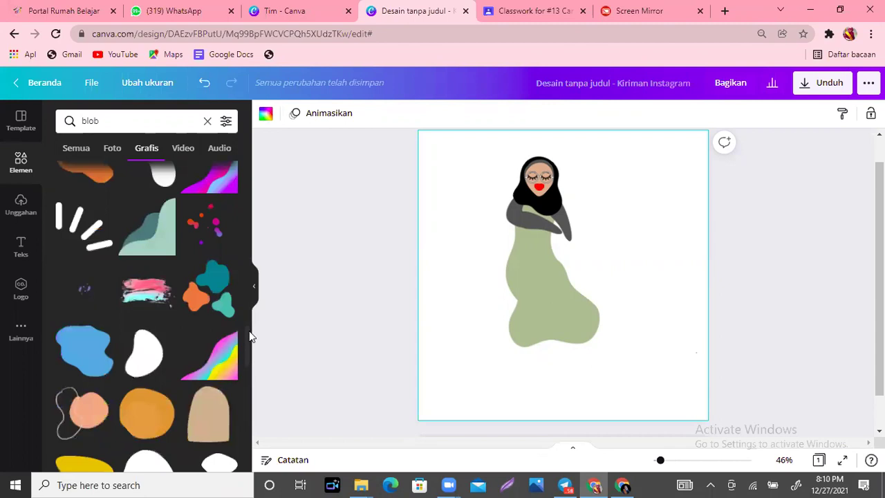
pyautogui.scroll(10, 251, 337)
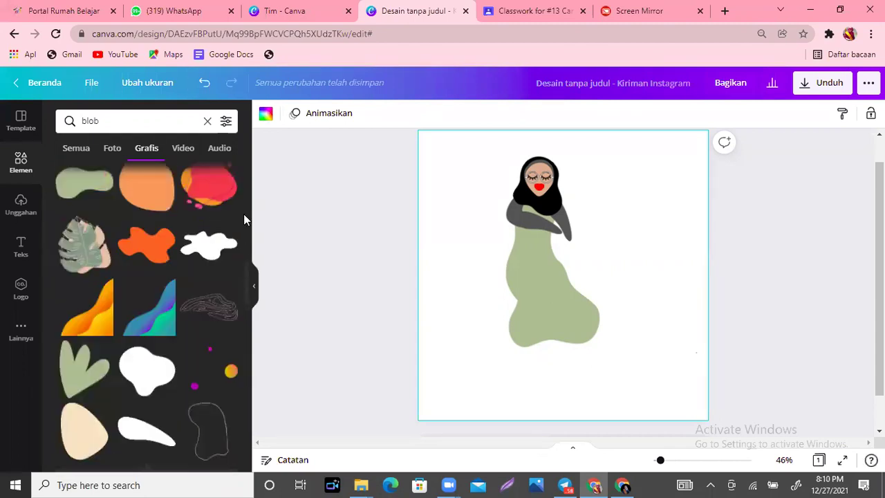
pyautogui.scroll(3, 242, 185)
pyautogui.scroll(5, 241, 175)
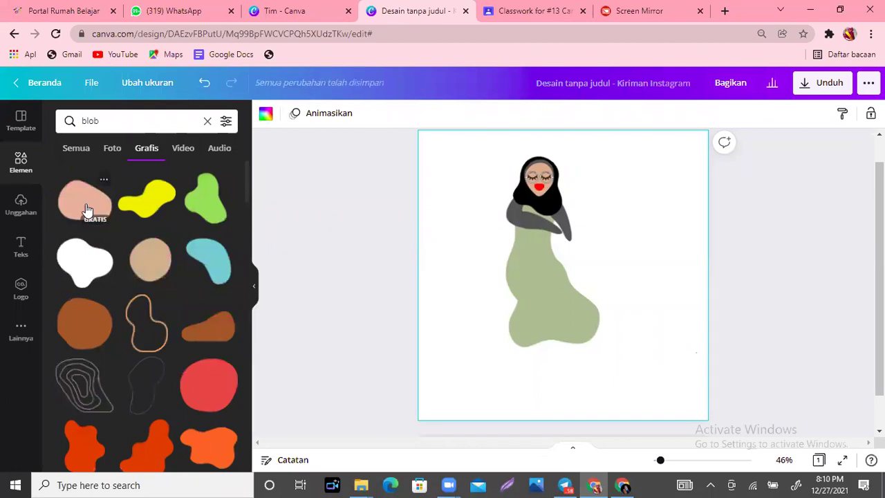
pyautogui.click(149, 267)
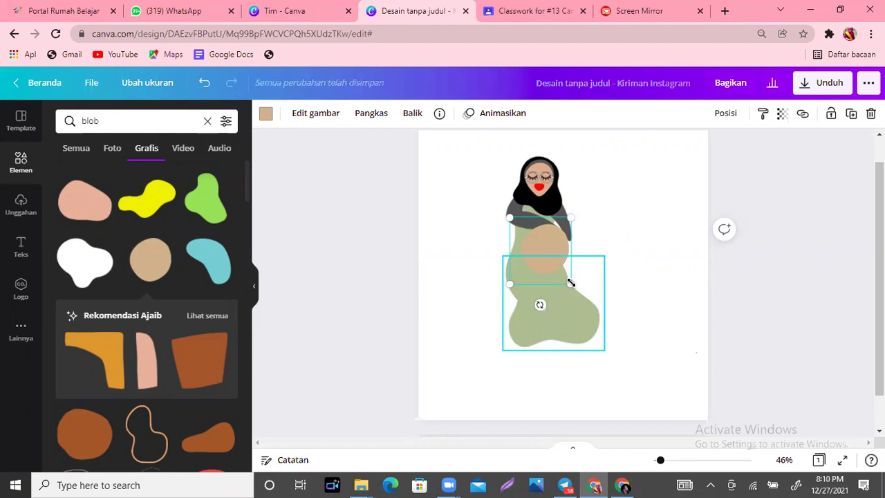
pyautogui.moveTo(539, 253); pyautogui.dragTo(553, 235)
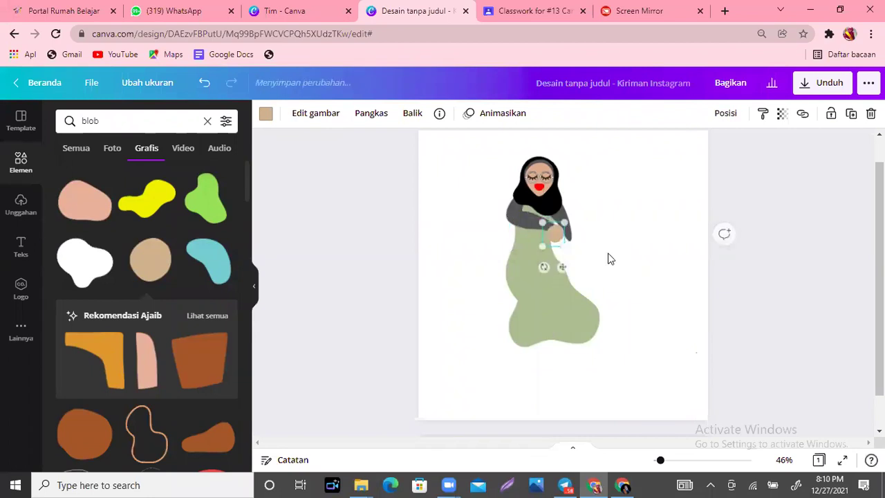
pyautogui.click(596, 253)
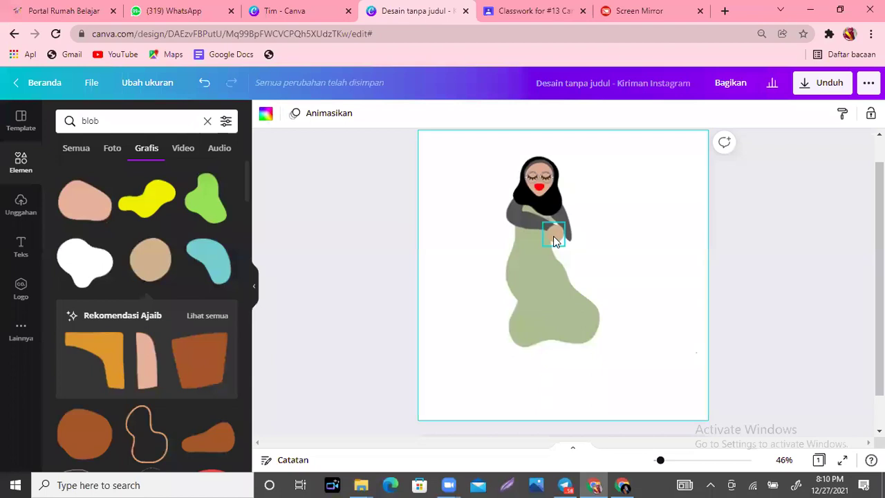
pyautogui.click(553, 236)
pyautogui.press('Escape')
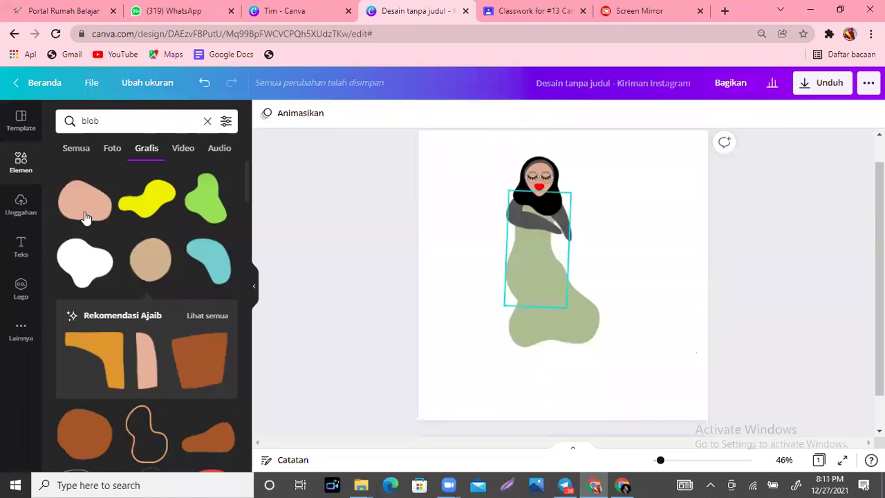
# Step: Add a pink blob, recolour it to the document's tan, duplicate it, delete the original, and shrink the copy to hand size
pyautogui.click(84, 216)
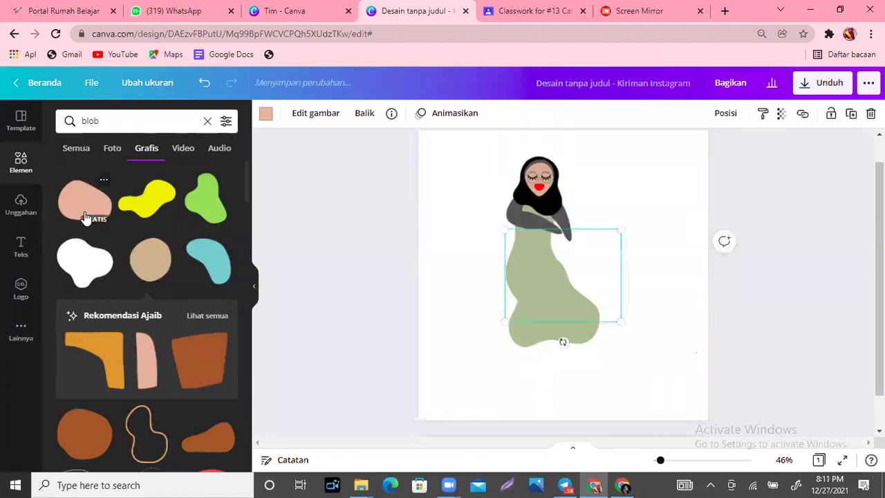
pyautogui.click(265, 118)
pyautogui.click(225, 174)
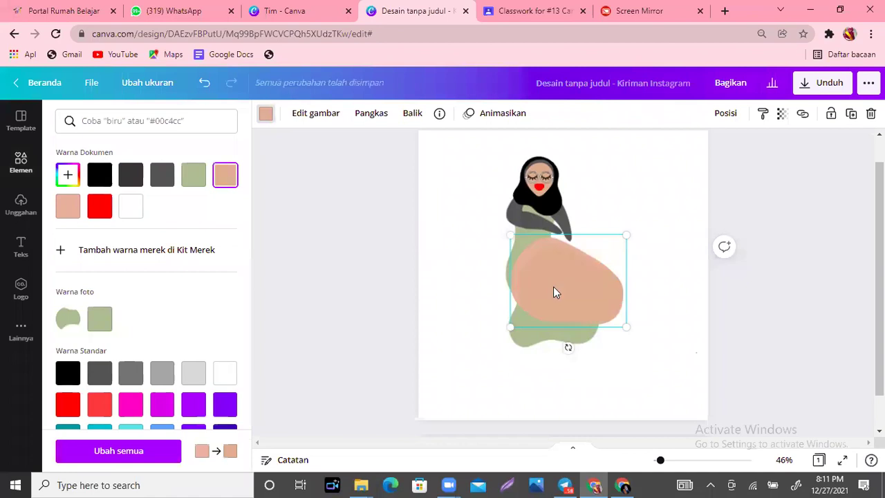
pyautogui.hotkey('ctrl', 'd')
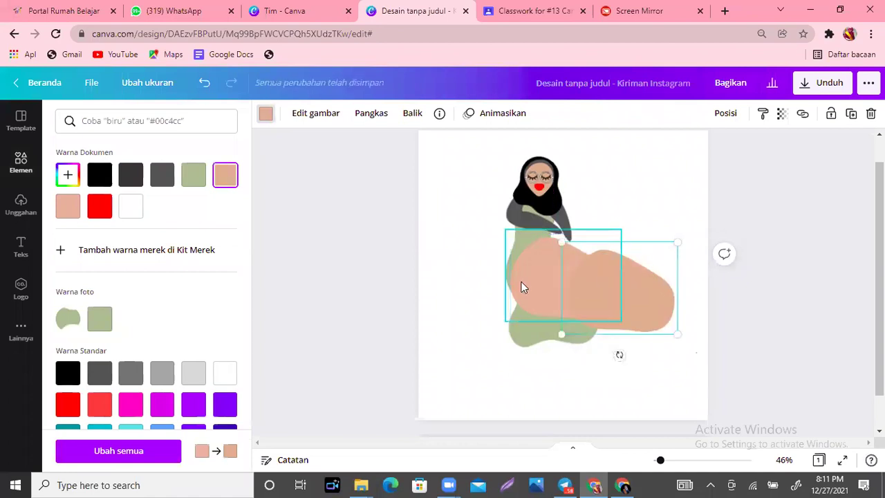
pyautogui.click(523, 287)
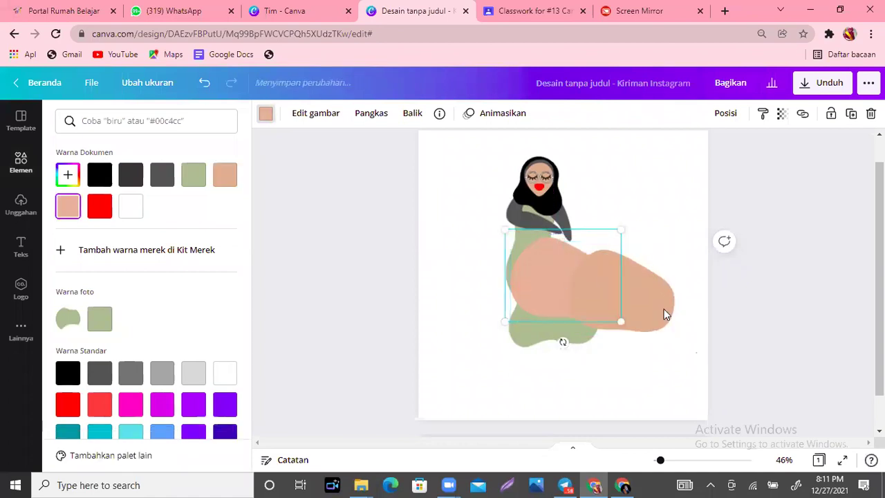
pyautogui.press('Delete')
pyautogui.click(675, 332)
pyautogui.moveTo(662, 320); pyautogui.dragTo(551, 228)
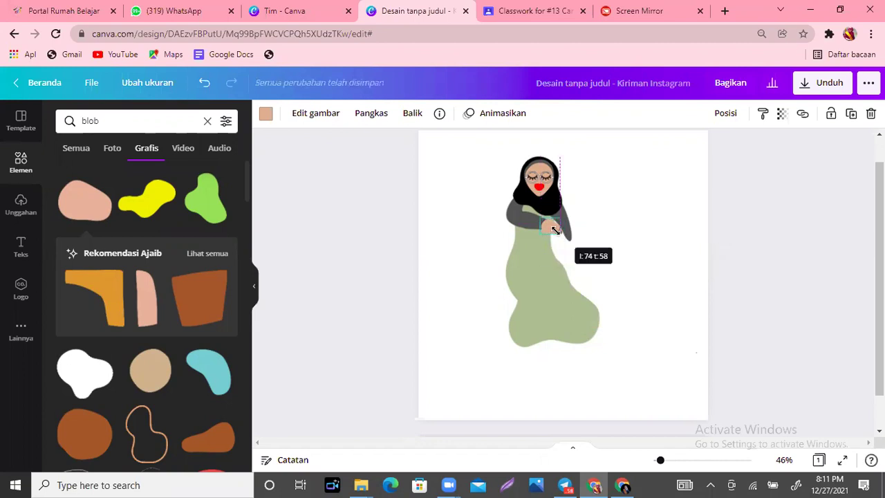
pyautogui.click(644, 251)
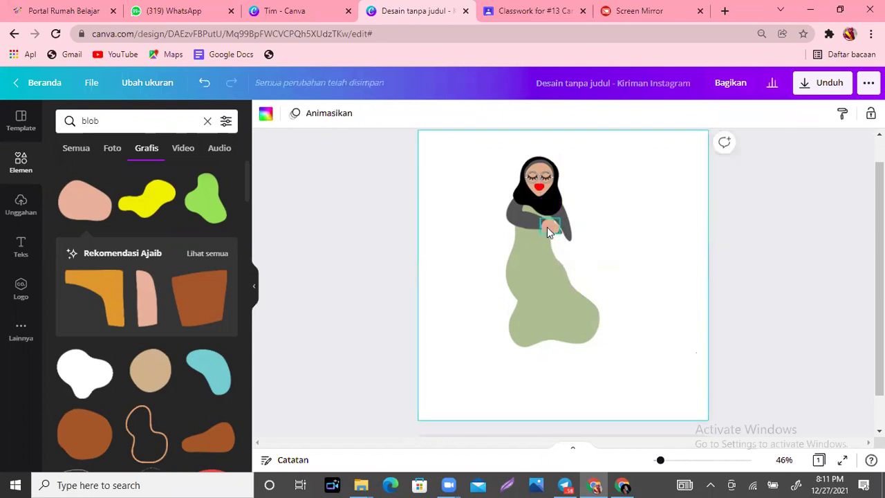
# Step: Position the small tan hand just to the right of the sage-green dress
pyautogui.moveTo(547, 226); pyautogui.dragTo(551, 230)
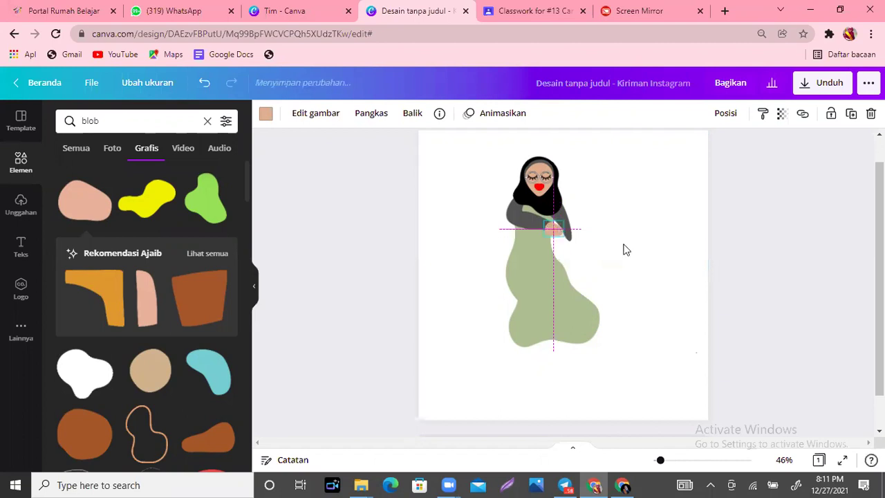
pyautogui.click(623, 249)
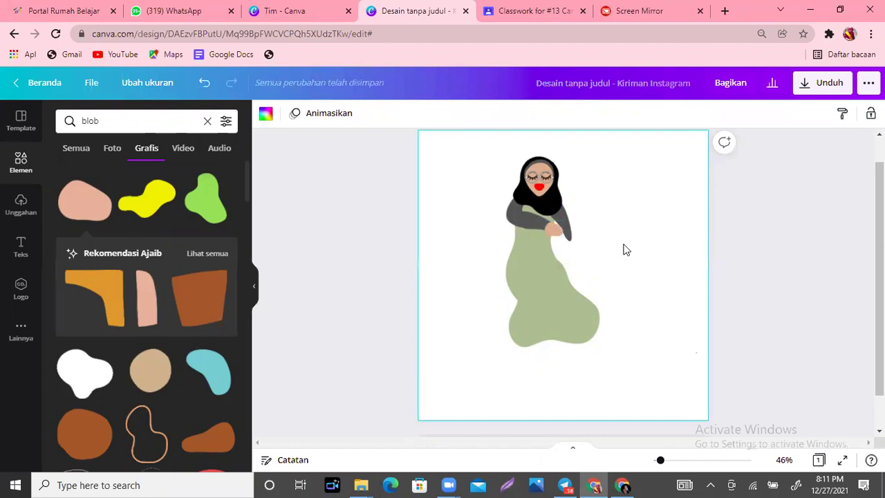
pyautogui.click(545, 231)
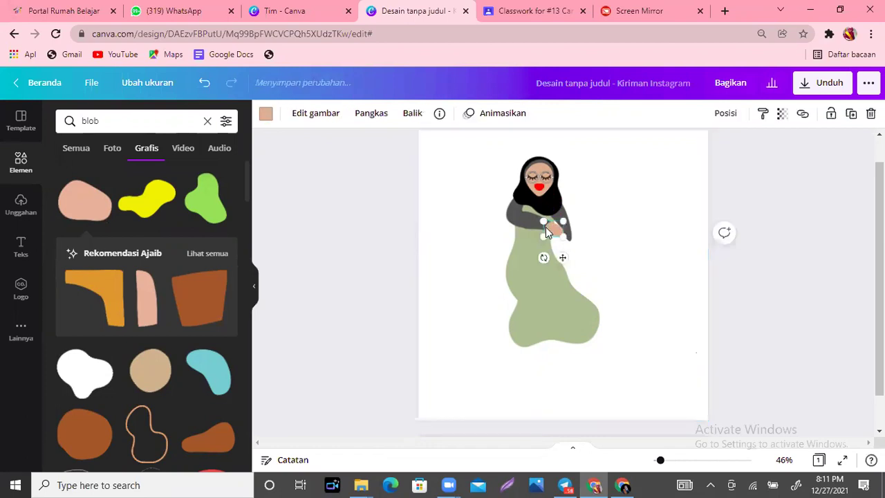
pyautogui.moveTo(545, 229); pyautogui.dragTo(555, 272)
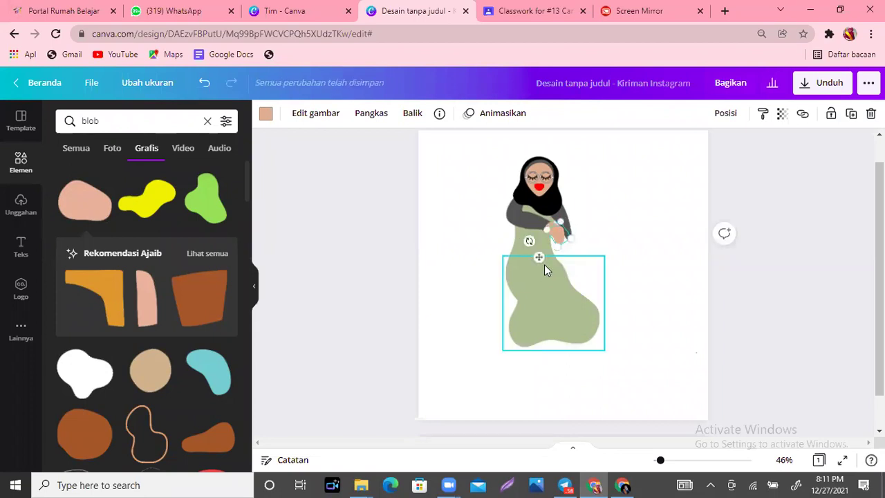
pyautogui.moveTo(543, 258); pyautogui.dragTo(541, 255)
pyautogui.click(606, 277)
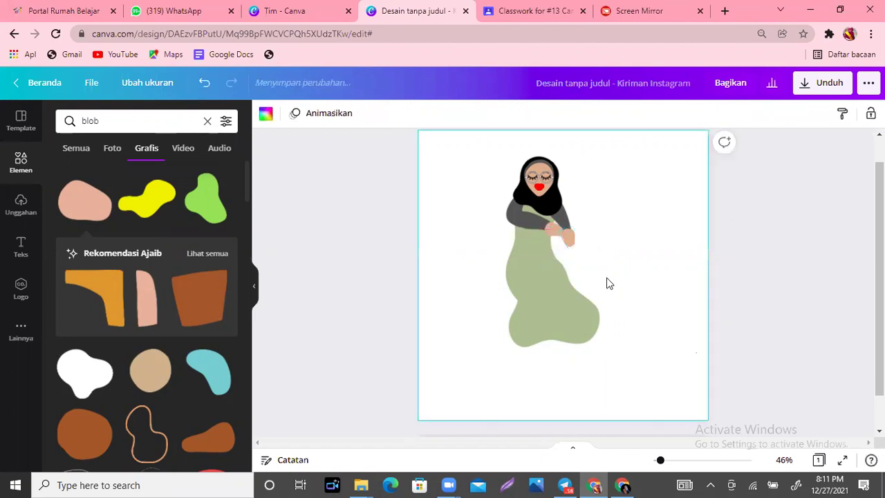
pyautogui.click(567, 236)
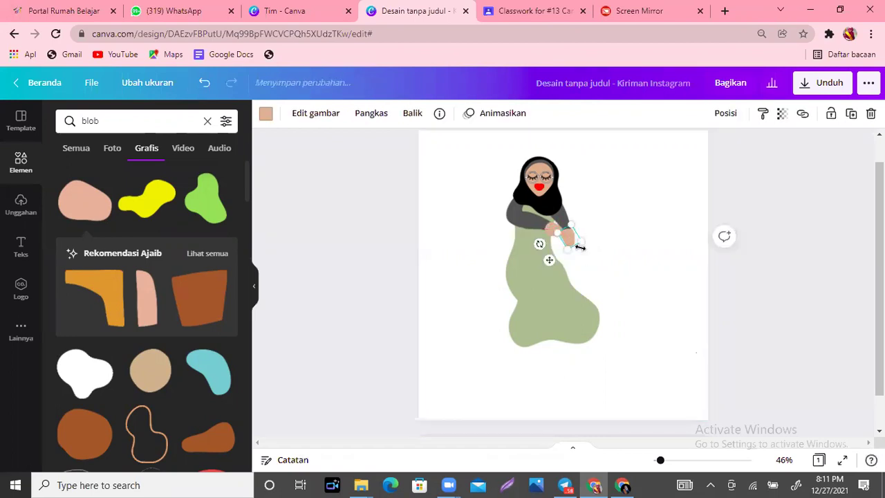
pyautogui.moveTo(598, 246); pyautogui.dragTo(607, 258)
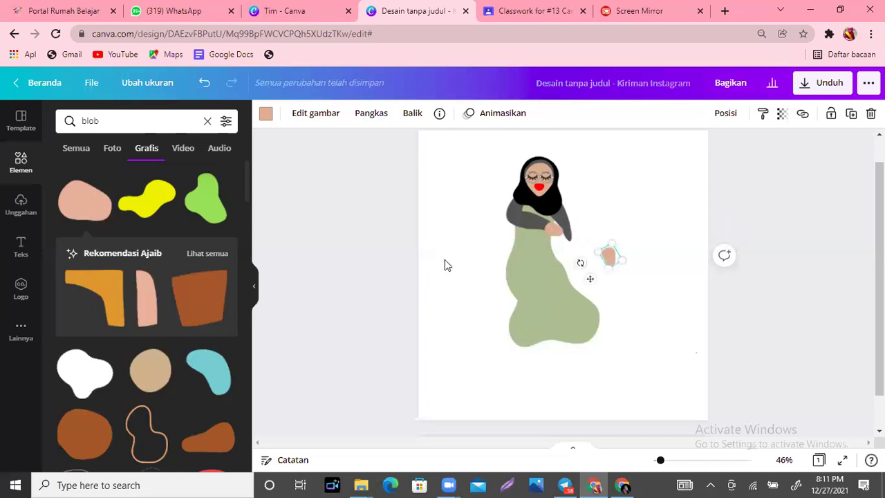
# Step: Add a blue blob, recolour it dark gray, shrink it, and place it beside the hand as a forearm
pyautogui.click(209, 367)
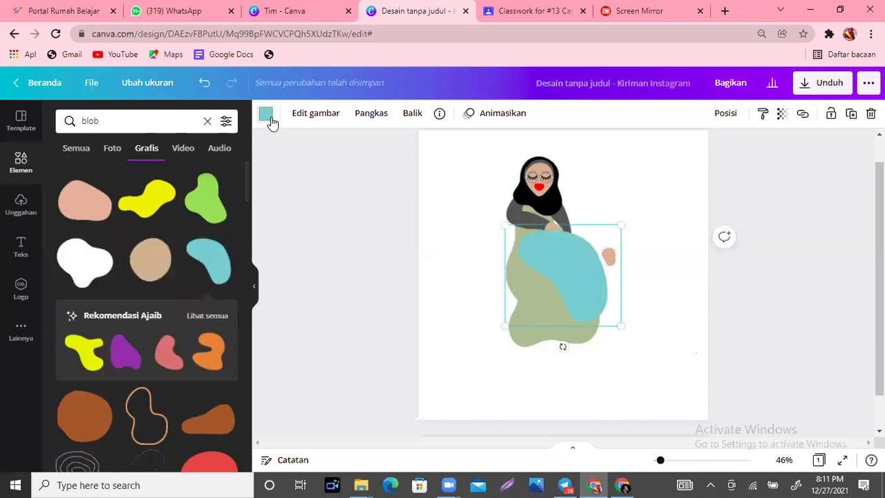
pyautogui.click(266, 114)
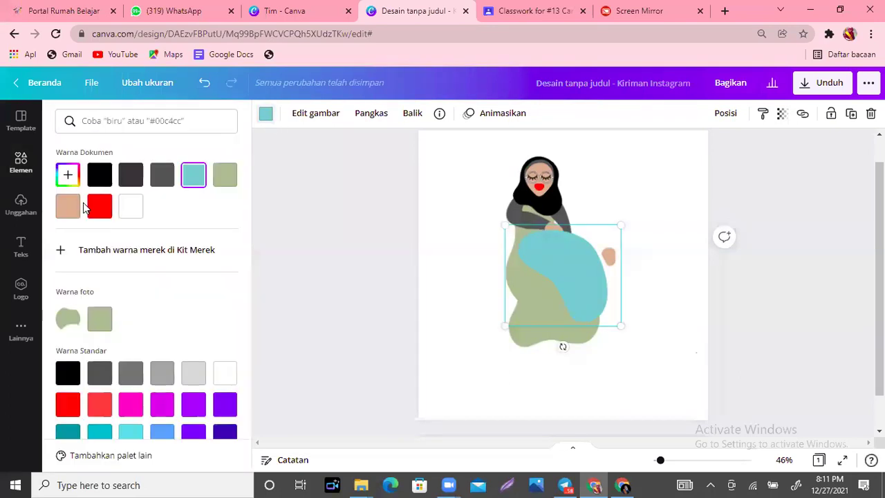
pyautogui.click(163, 177)
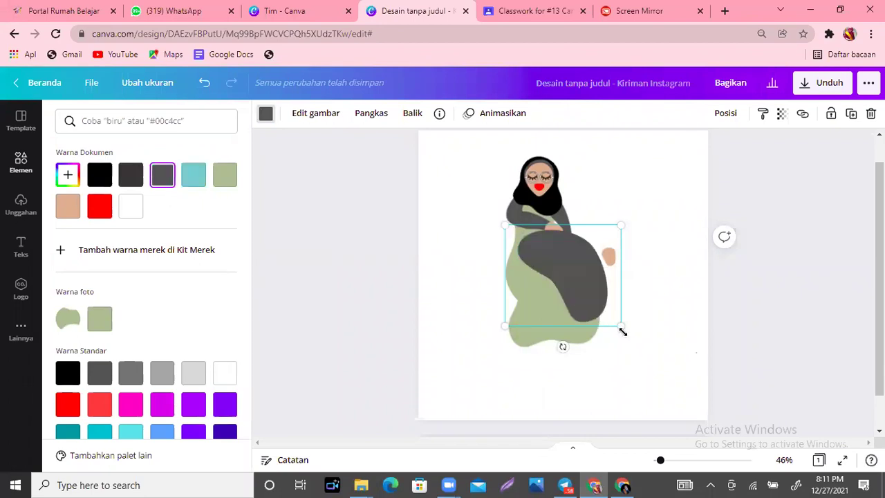
pyautogui.moveTo(543, 290); pyautogui.dragTo(536, 283)
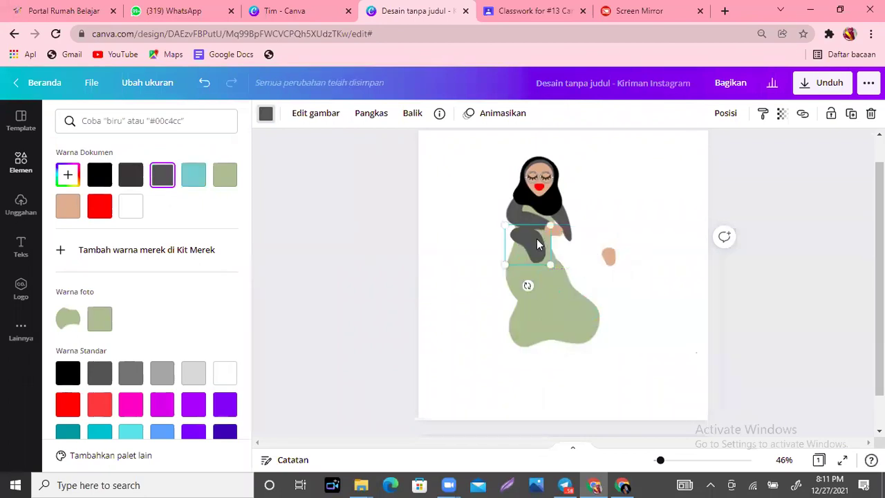
pyautogui.moveTo(592, 245)
pyautogui.mouseDown()
pyautogui.moveTo(581, 245)
pyautogui.moveTo(578, 231)
pyautogui.moveTo(570, 244)
pyautogui.moveTo(567, 228)
pyautogui.moveTo(572, 246)
pyautogui.moveTo(579, 241)
pyautogui.moveTo(551, 264)
pyautogui.moveTo(570, 235)
pyautogui.moveTo(577, 253)
pyautogui.mouseUp()
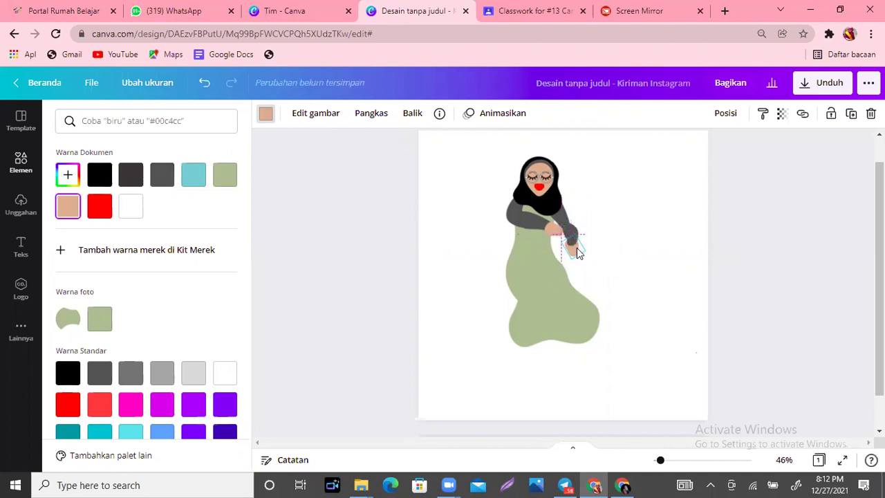
pyautogui.click(611, 260)
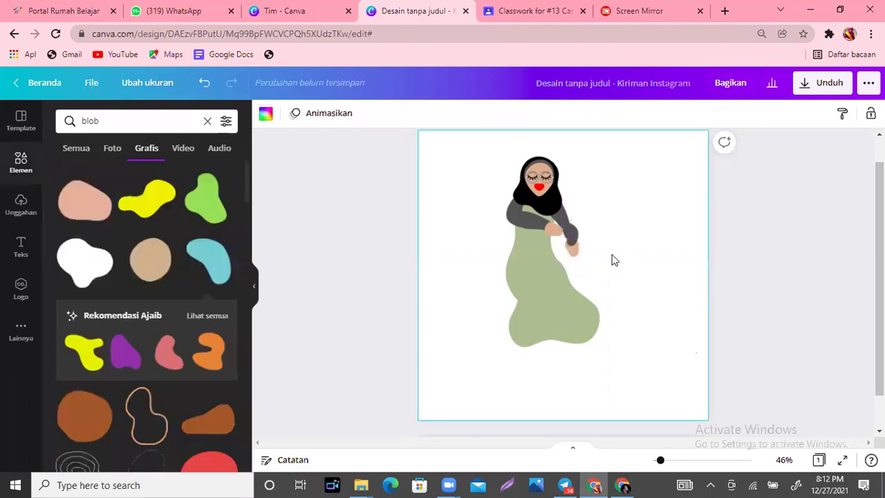
# Step: Rotate the peach hand, trying angles of about 72° and then 39°
pyautogui.click(573, 258)
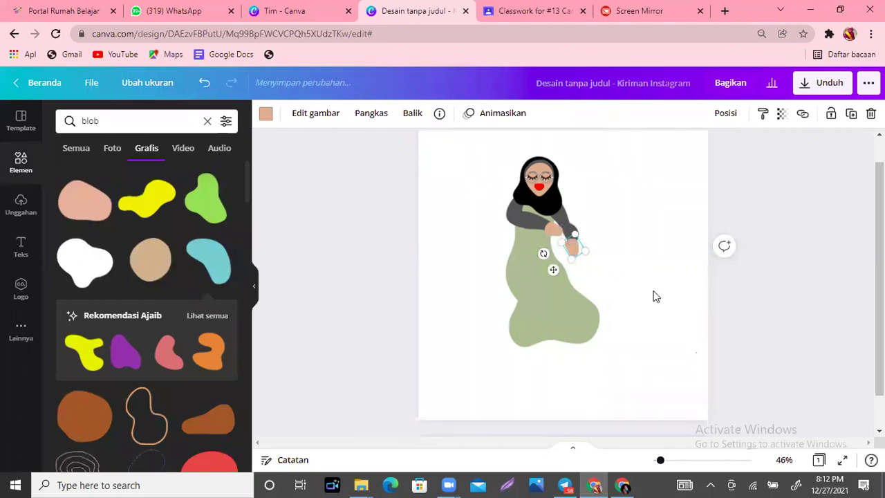
pyautogui.click(559, 253)
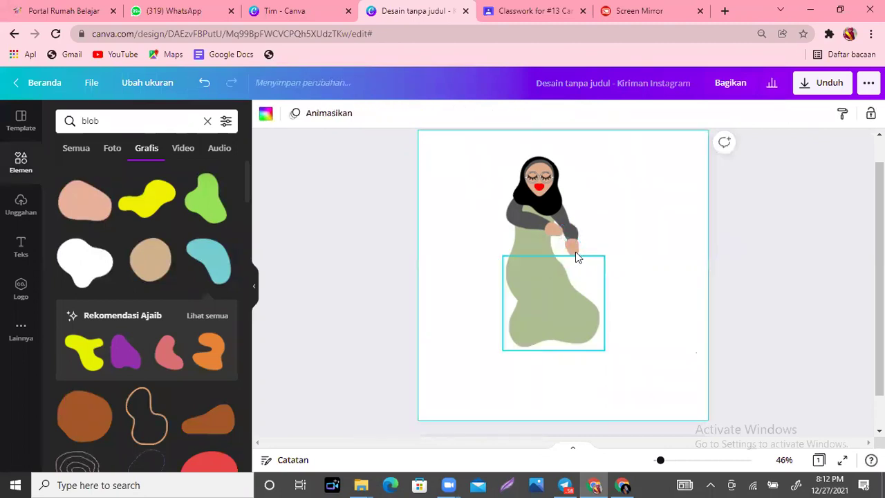
pyautogui.click(577, 253)
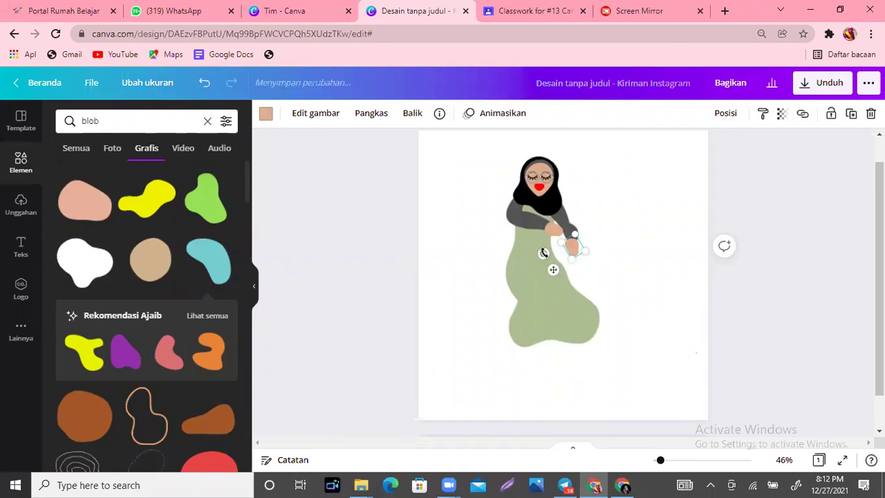
pyautogui.moveTo(541, 252); pyautogui.dragTo(574, 228)
pyautogui.click(574, 228)
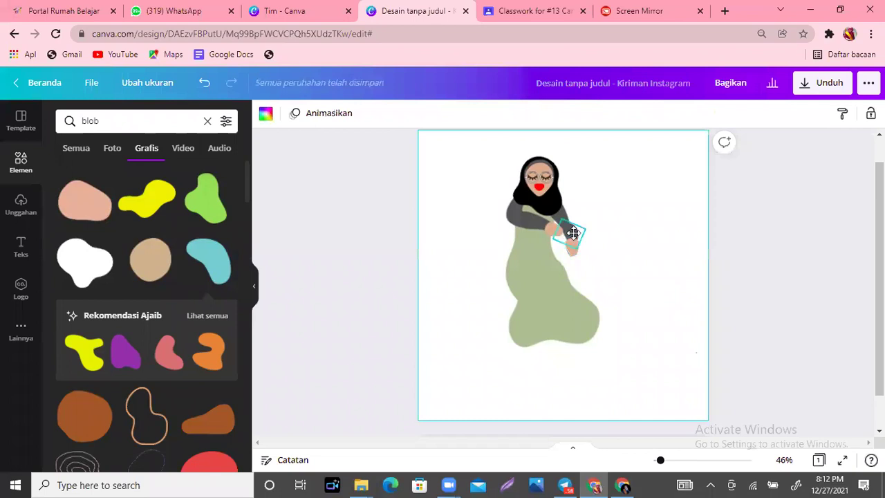
pyautogui.click(573, 234)
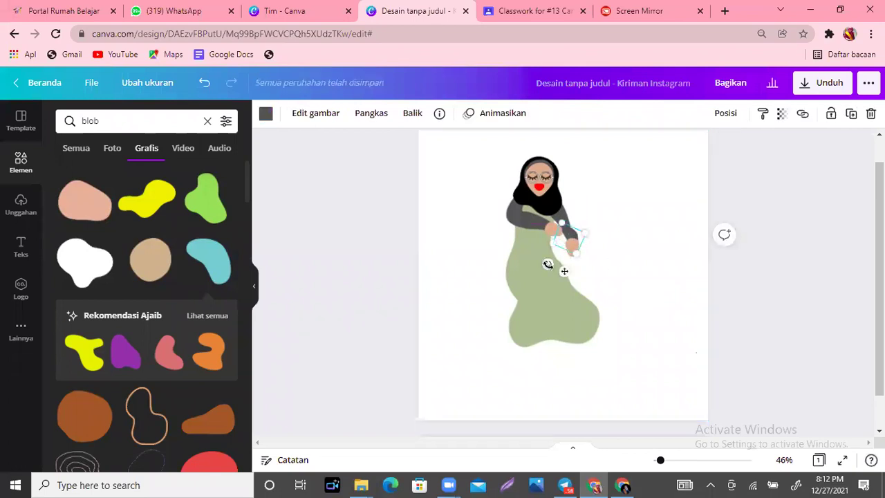
pyautogui.moveTo(542, 263); pyautogui.dragTo(581, 250)
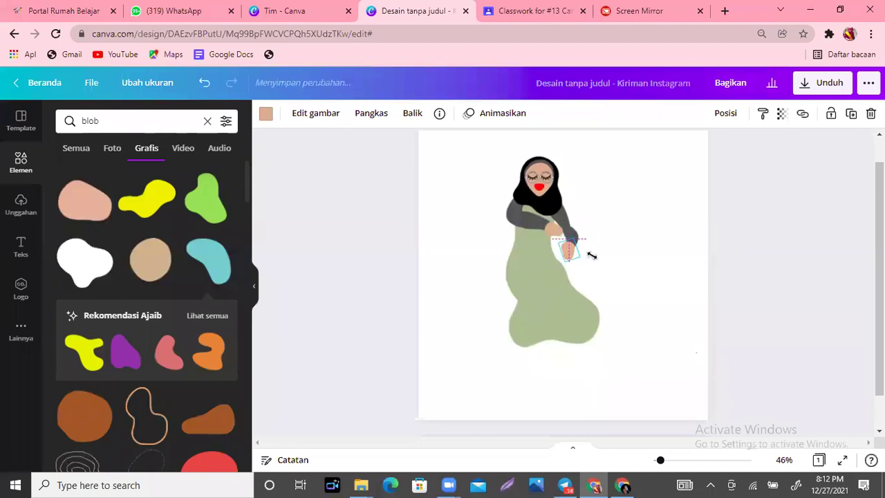
pyautogui.click(617, 269)
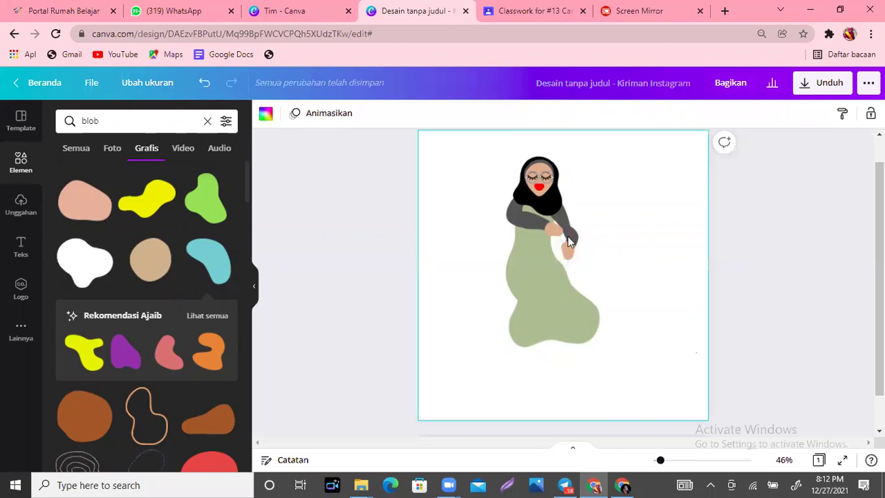
# Step: Nudge the grey arm piece up and move the hand into place at the arm's end
pyautogui.moveTo(559, 216); pyautogui.dragTo(559, 207)
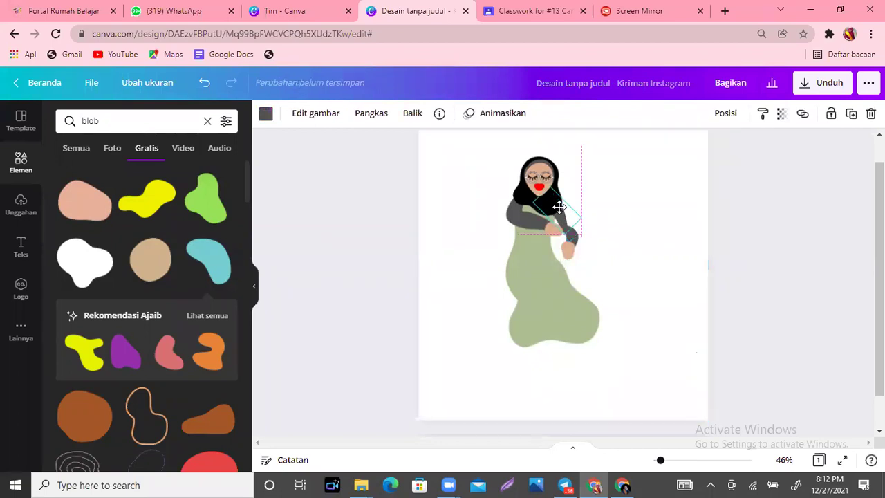
pyautogui.moveTo(575, 237)
pyautogui.mouseDown()
pyautogui.moveTo(563, 237)
pyautogui.moveTo(568, 228)
pyautogui.moveTo(571, 236)
pyautogui.mouseUp()
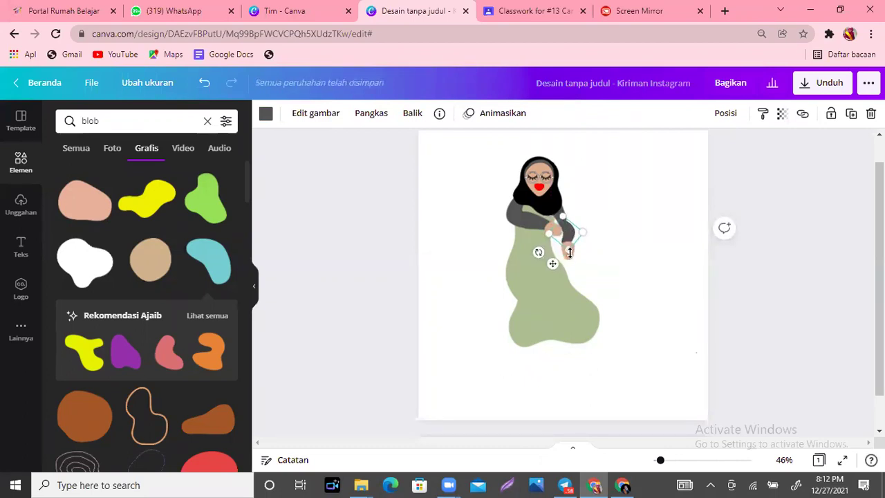
pyautogui.click(565, 251)
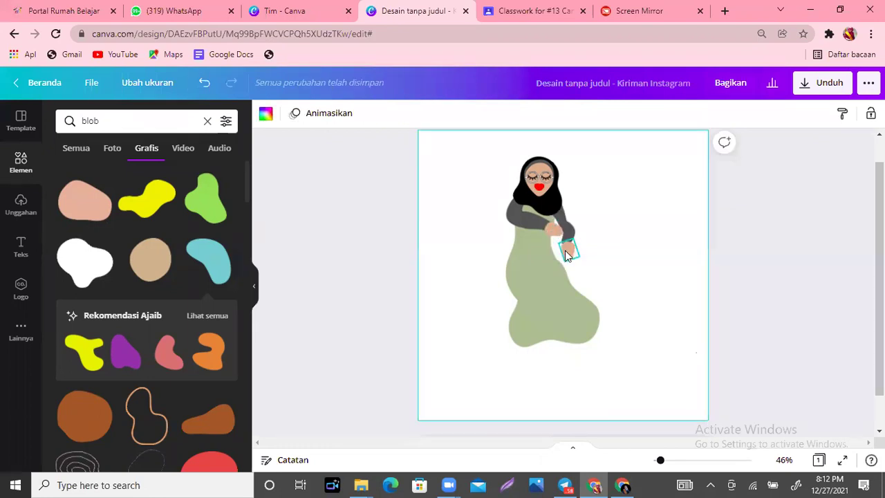
pyautogui.click(560, 250)
pyautogui.moveTo(563, 251); pyautogui.dragTo(546, 265)
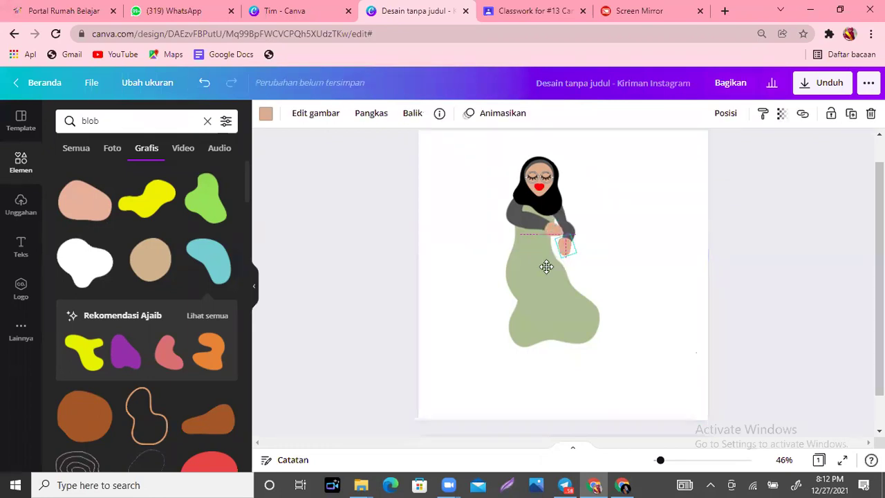
# Step: Rotate the hand to 88°, enlarge it slightly, and add a green blob to the page
pyautogui.click(564, 256)
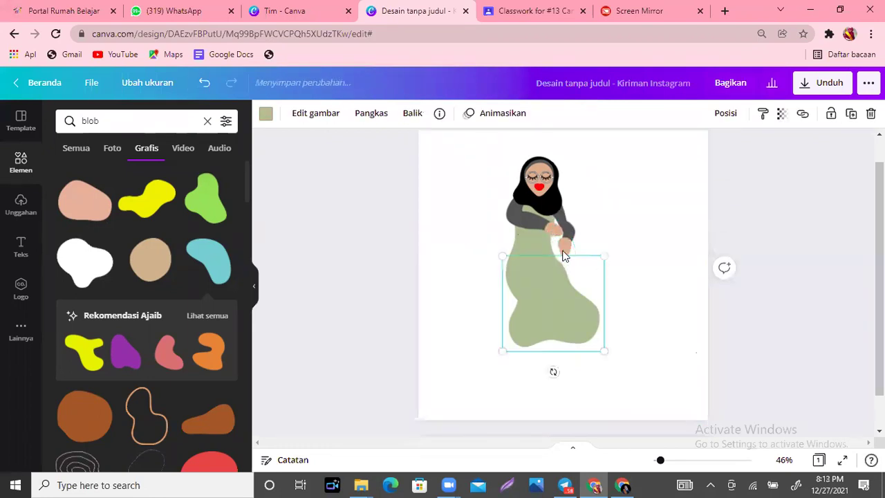
pyautogui.click(563, 254)
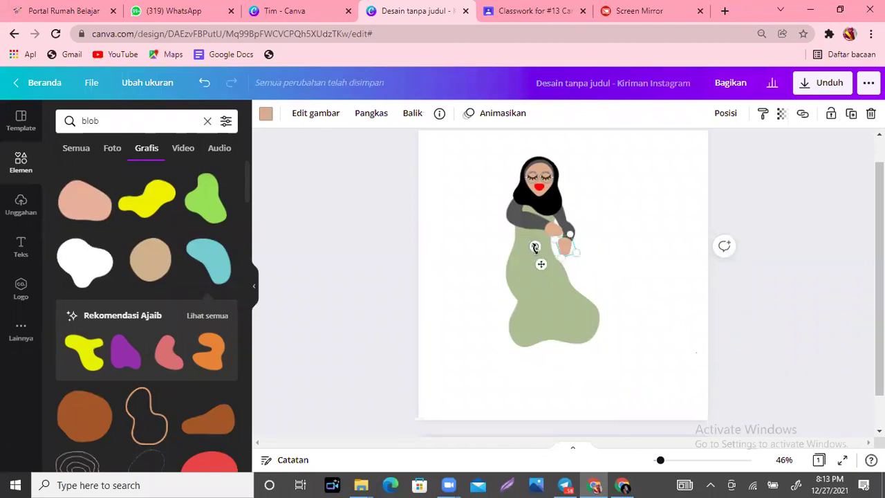
pyautogui.moveTo(535, 246); pyautogui.dragTo(560, 253)
pyautogui.press('Escape')
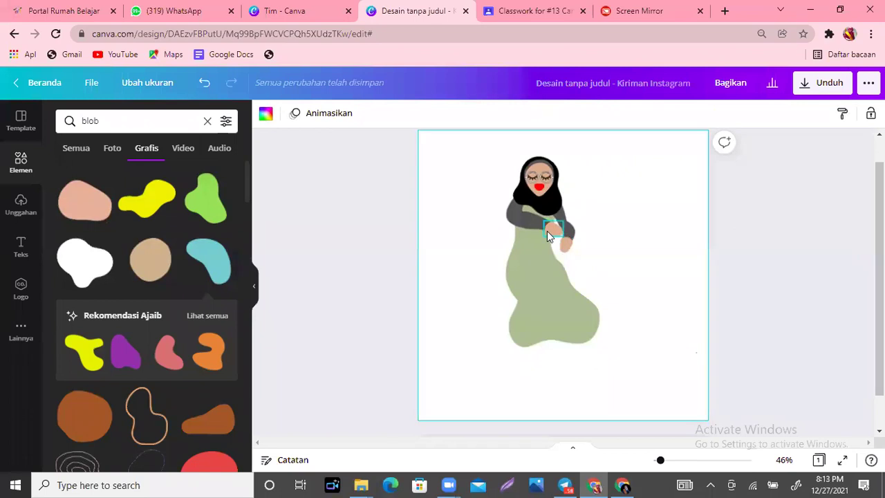
pyautogui.click(561, 237)
pyautogui.moveTo(561, 237); pyautogui.dragTo(578, 245)
pyautogui.click(620, 273)
pyautogui.click(206, 203)
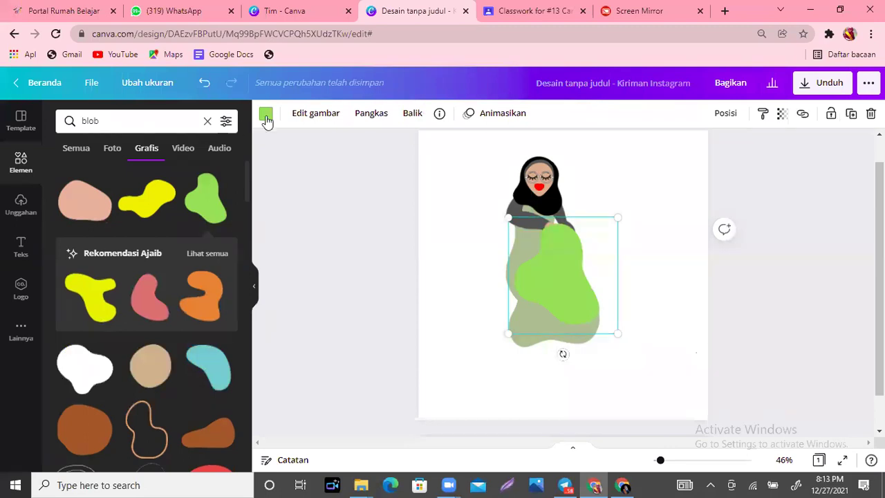
# Step: Make the green blob black, then rotate, move and shrink it beside the head as flowing hijab
pyautogui.click(266, 116)
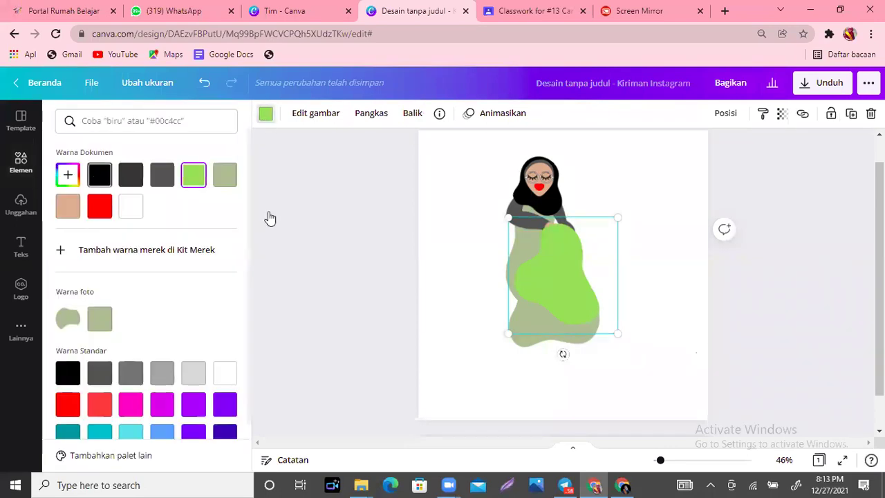
pyautogui.click(100, 175)
pyautogui.moveTo(563, 353); pyautogui.dragTo(642, 181)
pyautogui.moveTo(565, 263); pyautogui.dragTo(517, 232)
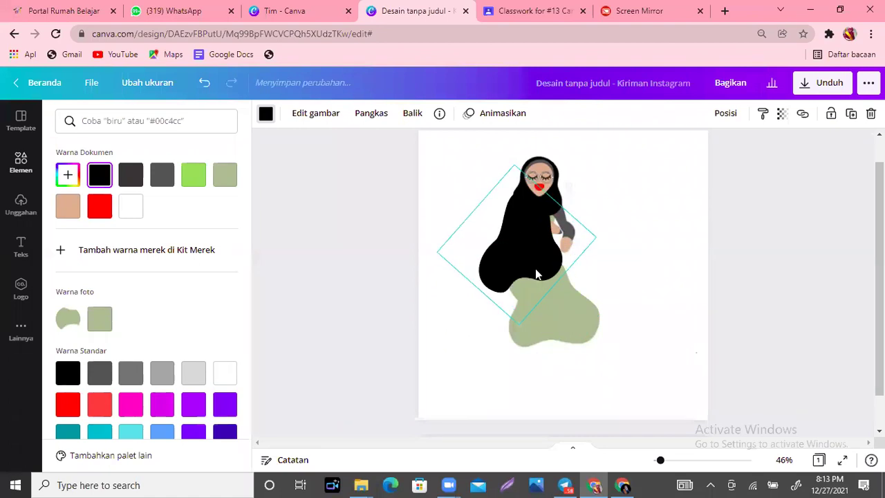
pyautogui.moveTo(519, 326); pyautogui.dragTo(518, 289)
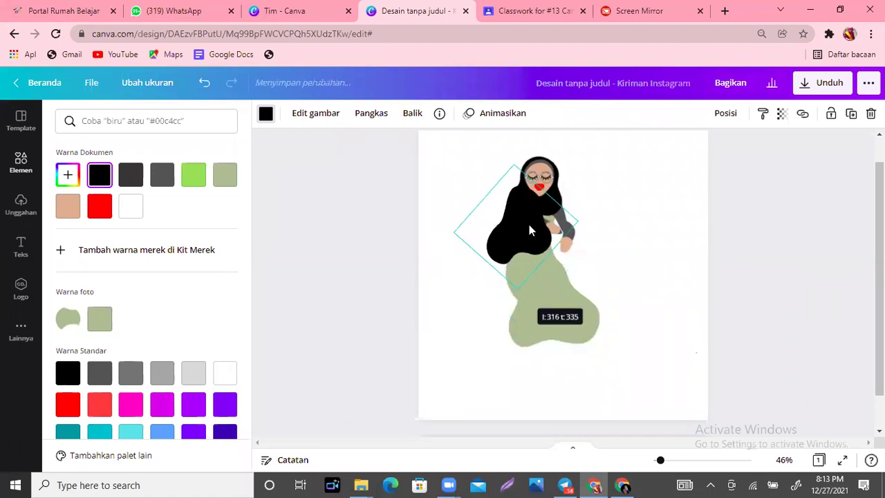
pyautogui.moveTo(528, 235); pyautogui.dragTo(530, 242)
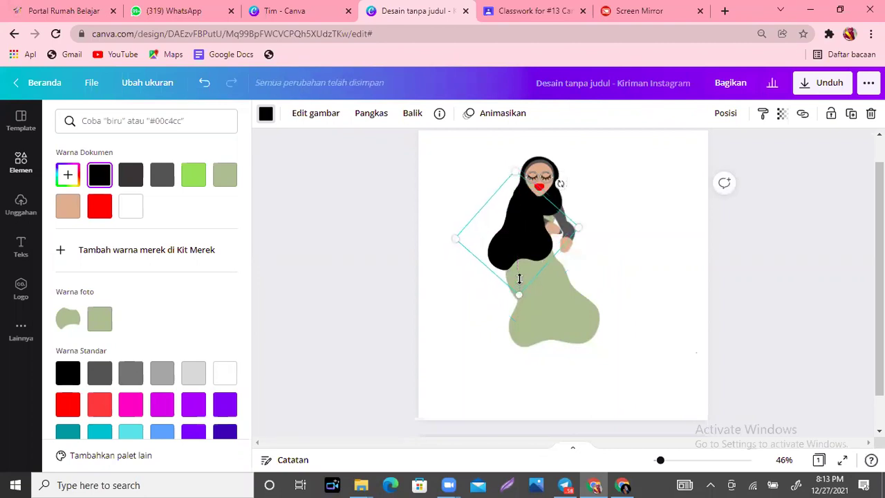
pyautogui.moveTo(519, 278); pyautogui.dragTo(518, 260)
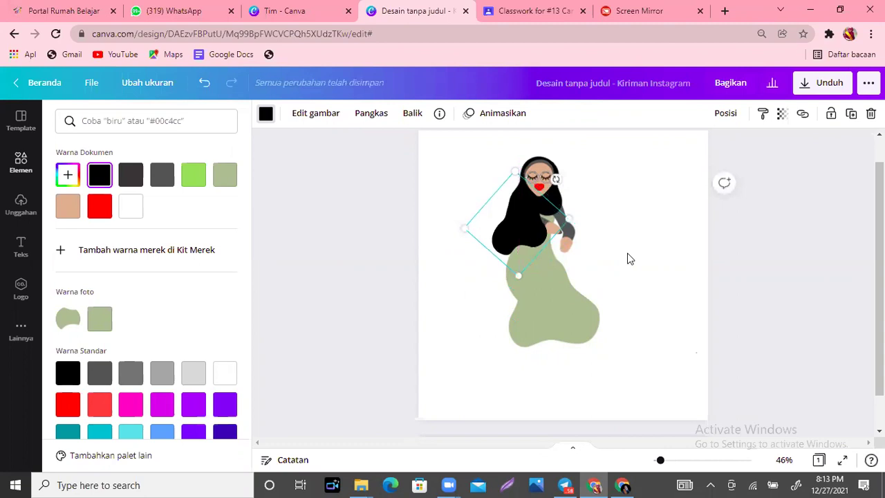
pyautogui.click(629, 258)
pyautogui.moveTo(160, 312)
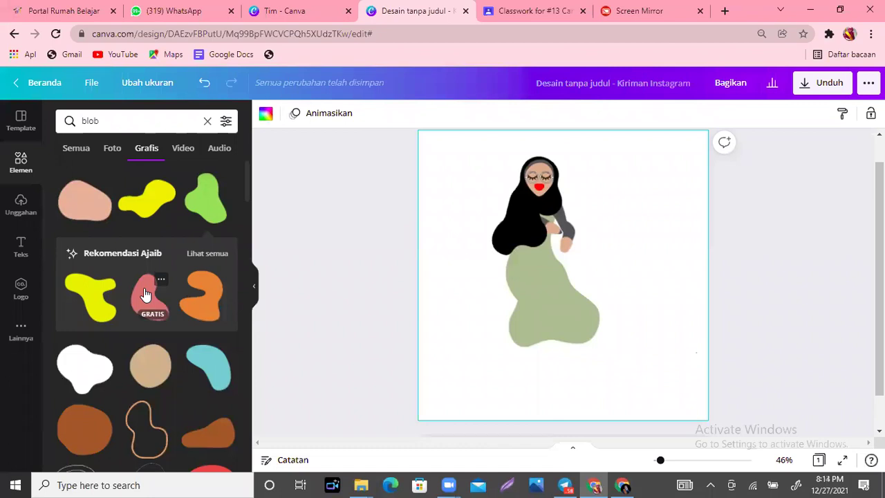
# Step: Add a yellow blob, make it black, rotate it about 58° and scale it over the right shoulder
pyautogui.click(164, 201)
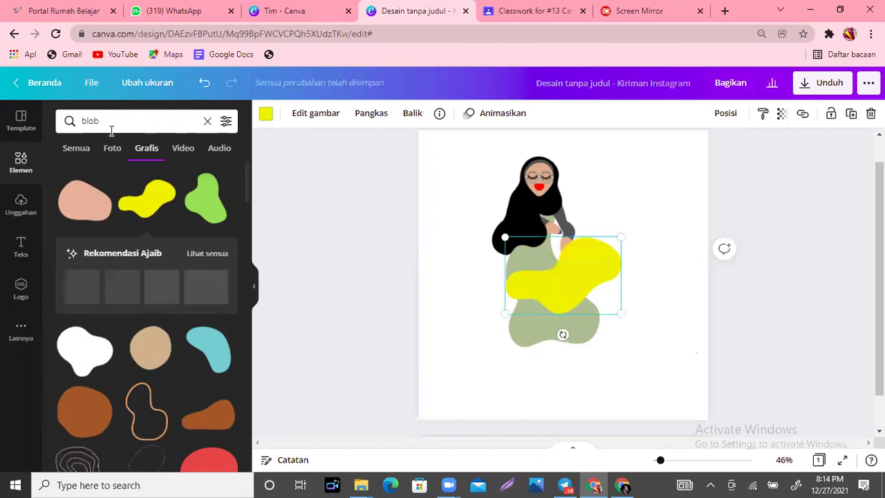
pyautogui.click(266, 113)
pyautogui.click(99, 175)
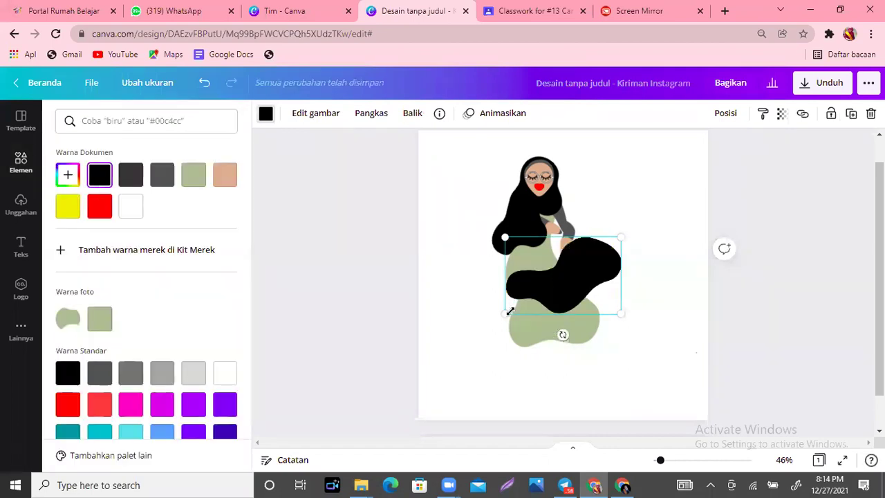
pyautogui.moveTo(562, 335); pyautogui.dragTo(632, 292)
pyautogui.moveTo(589, 338); pyautogui.dragTo(554, 227)
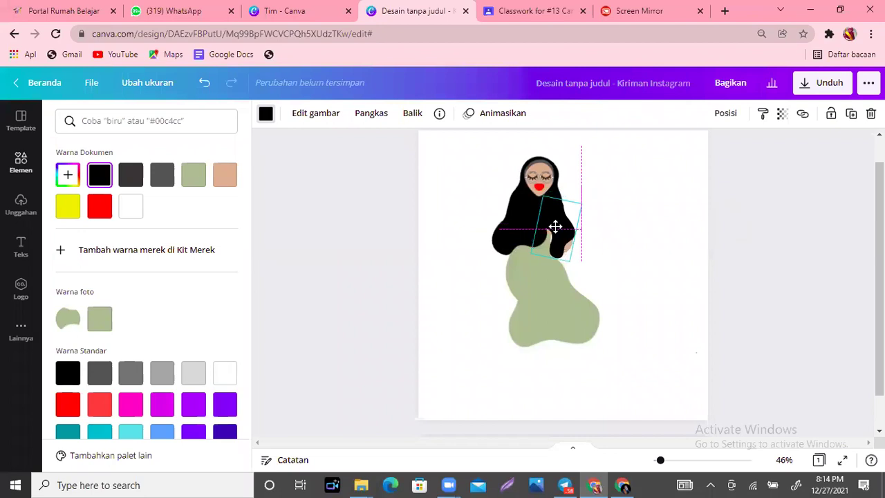
pyautogui.moveTo(569, 256); pyautogui.dragTo(568, 255)
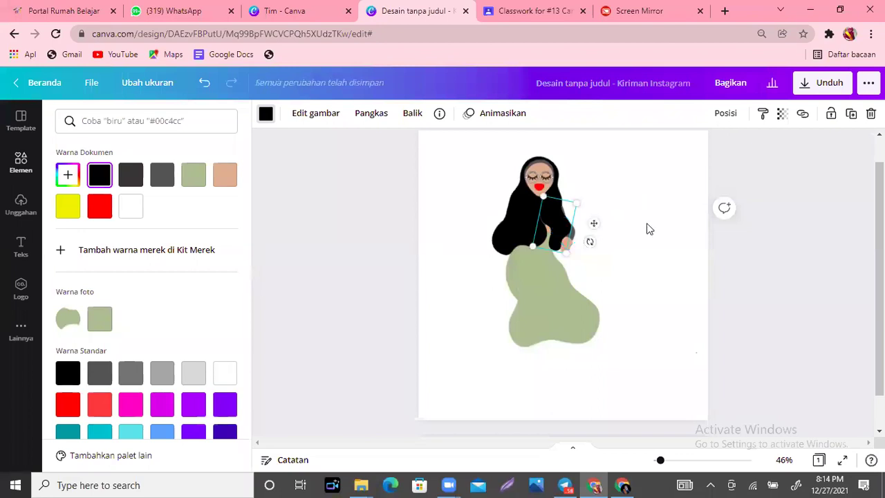
# Step: Send the black hijab piece back a layer so it sits behind the grey arm
pyautogui.click(513, 222)
pyautogui.click(512, 221)
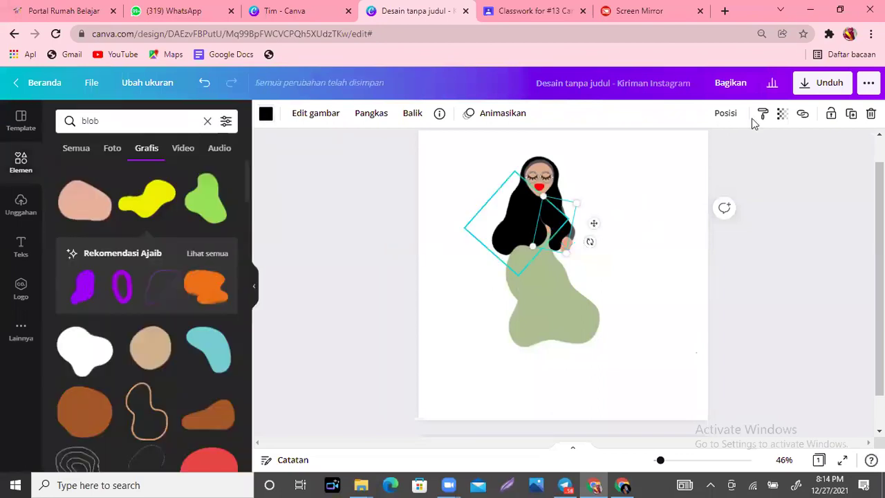
pyautogui.click(726, 118)
pyautogui.click(658, 150)
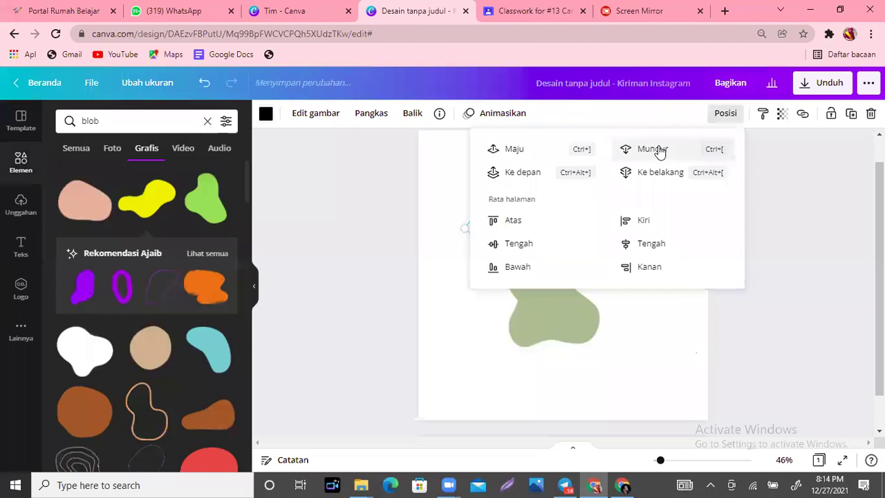
pyautogui.click(677, 350)
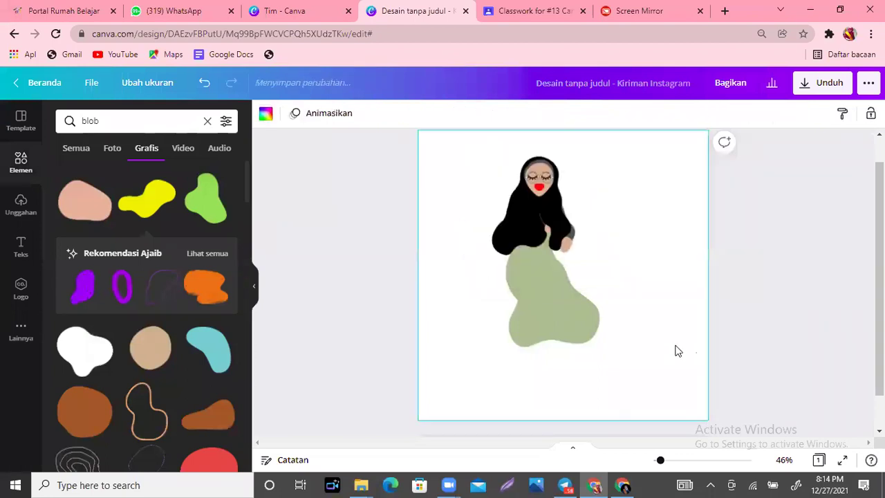
pyautogui.click(521, 230)
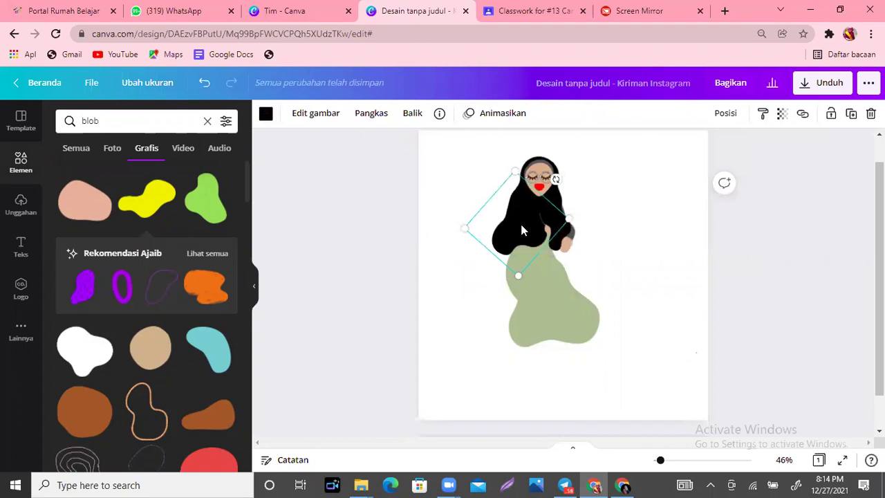
pyautogui.hotkey('ctrl', '[')
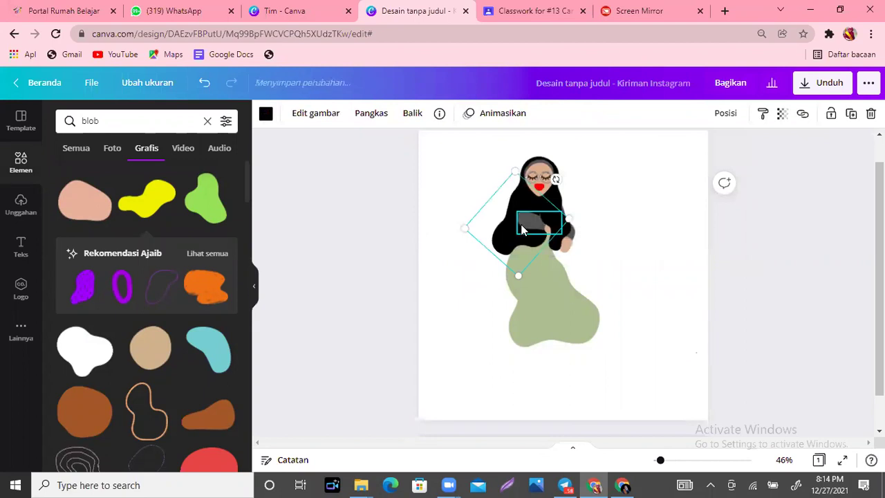
pyautogui.click(619, 289)
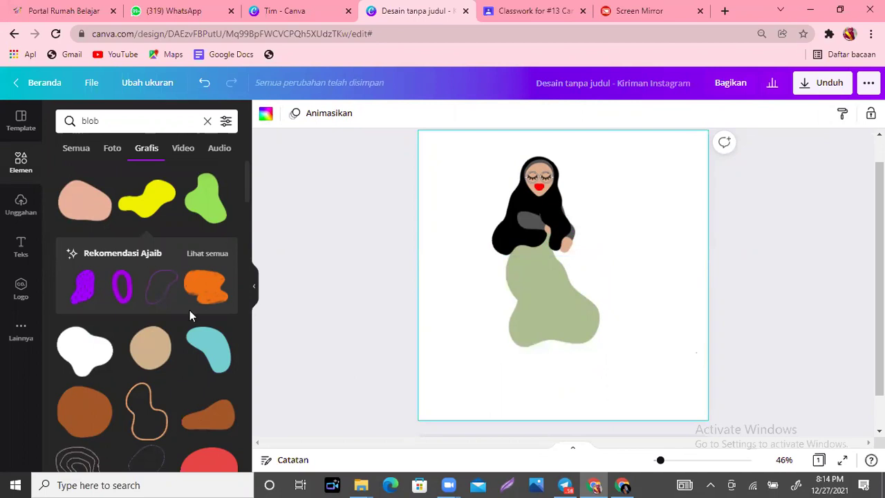
# Step: Add a beige blob, shrink it, and place it one layer back at the bottom of the dress
pyautogui.click(147, 354)
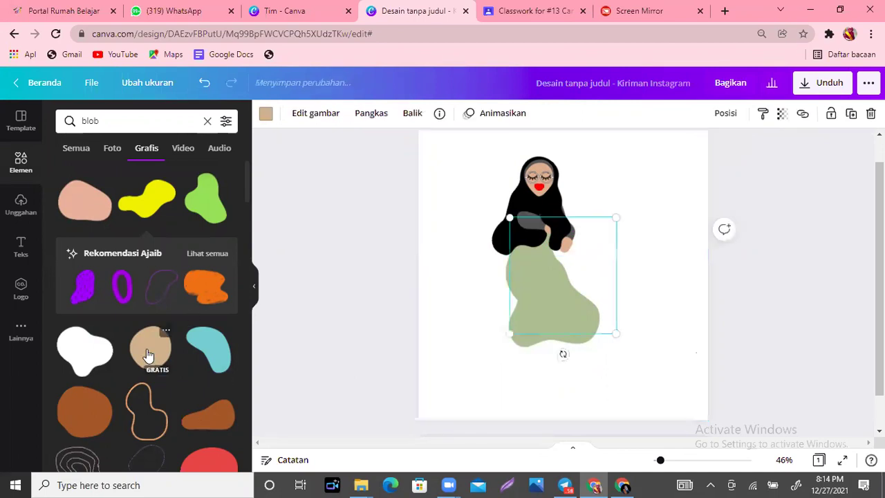
pyautogui.moveTo(578, 291); pyautogui.dragTo(534, 267)
pyautogui.moveTo(527, 237); pyautogui.dragTo(552, 382)
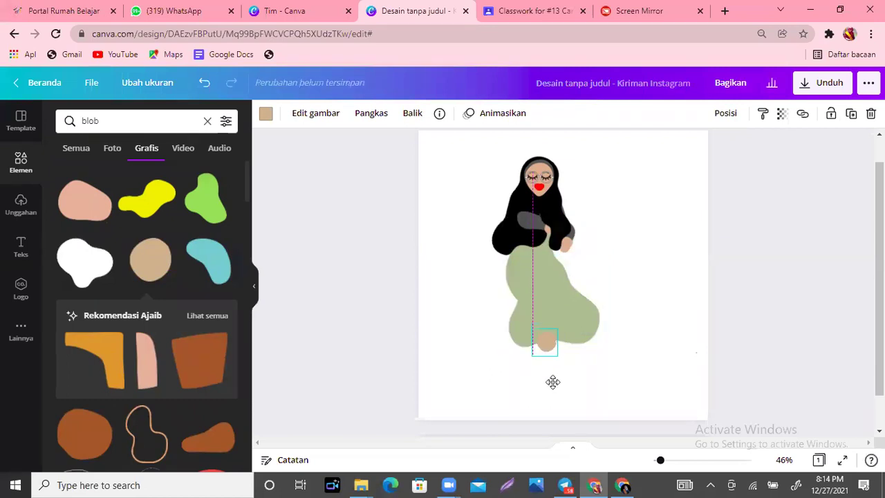
pyautogui.click(725, 117)
pyautogui.click(680, 148)
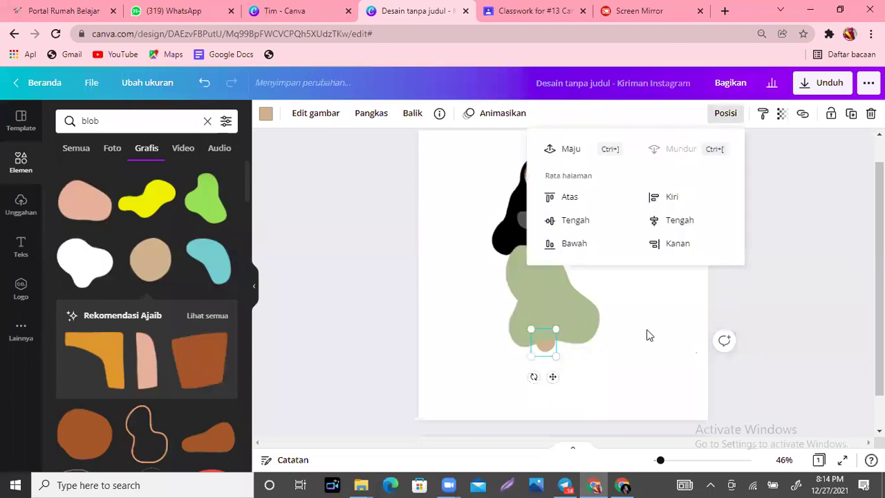
pyautogui.click(535, 366)
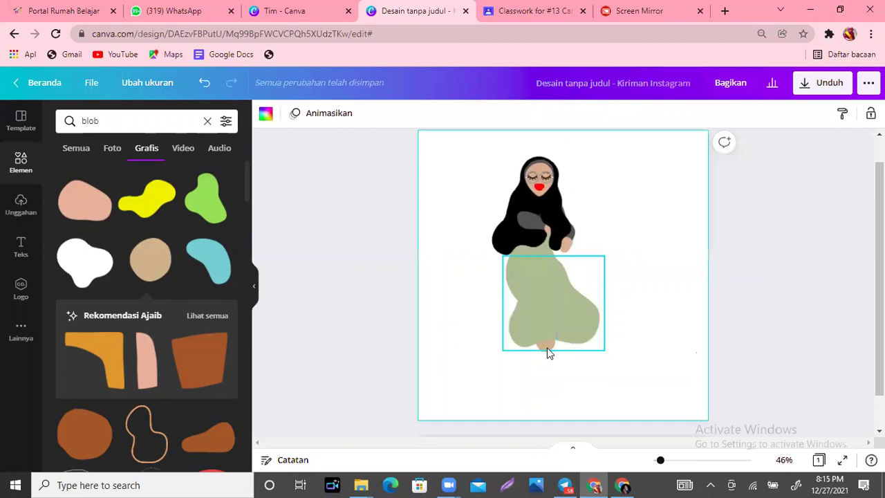
# Step: Make the foot blob black, nudge it right and down, and send it behind the green dress
pyautogui.click(547, 355)
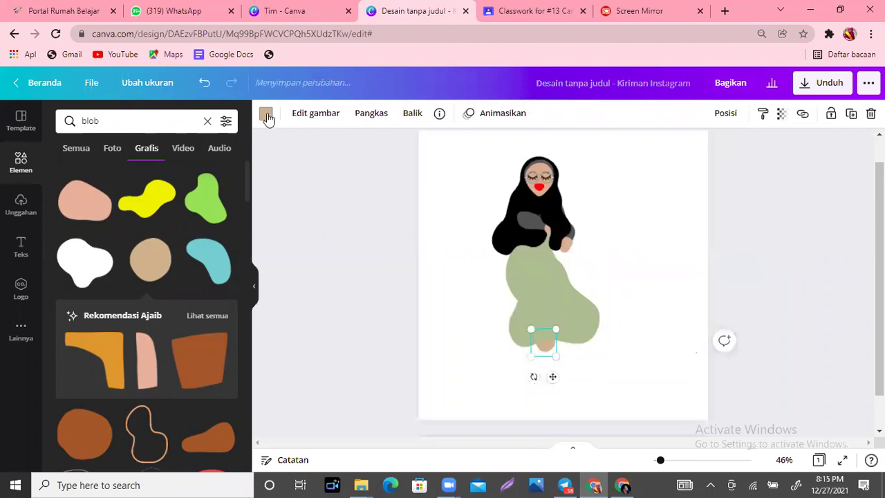
pyautogui.click(267, 116)
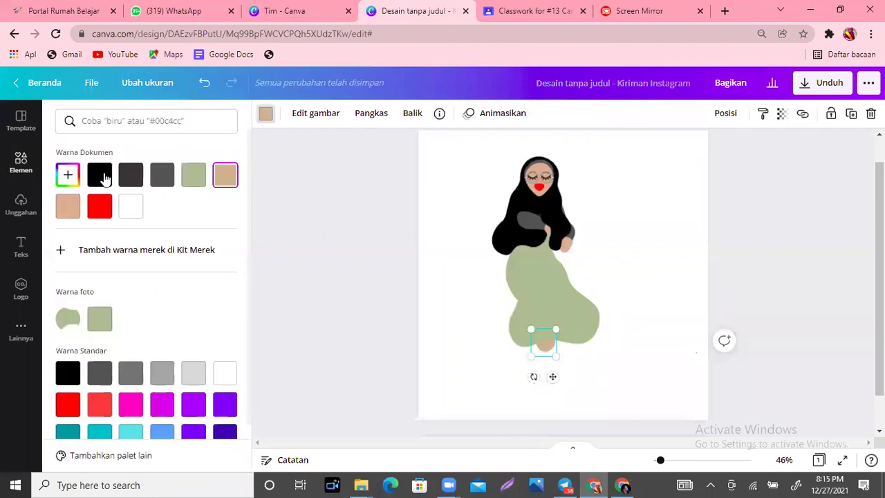
pyautogui.click(99, 174)
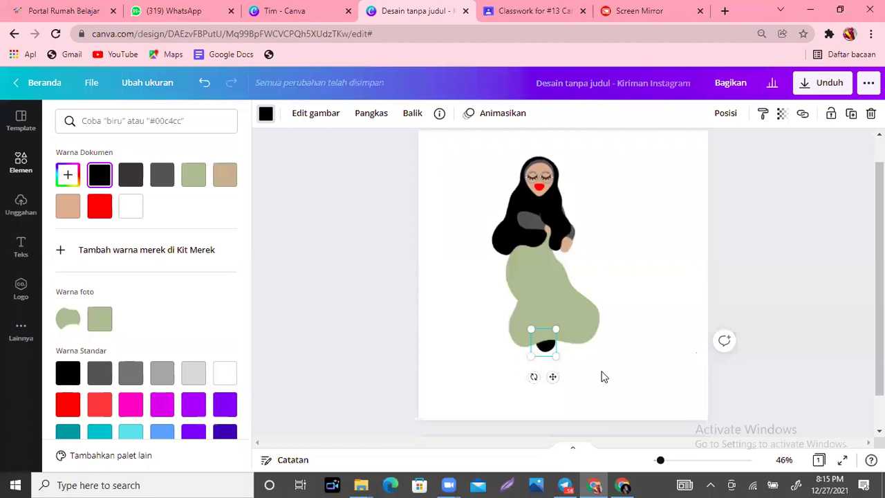
pyautogui.click(555, 358)
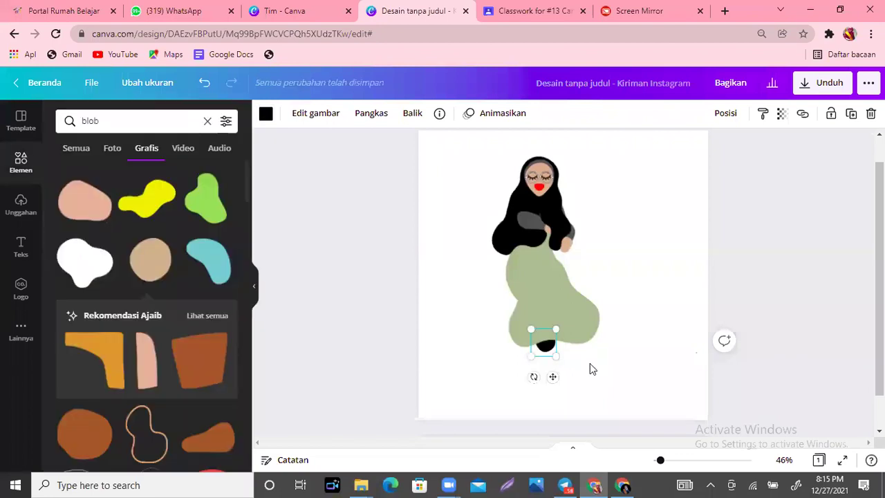
pyautogui.moveTo(552, 352)
pyautogui.mouseDown()
pyautogui.moveTo(558, 358)
pyautogui.moveTo(570, 336)
pyautogui.moveTo(566, 345)
pyautogui.mouseUp()
pyautogui.click(725, 113)
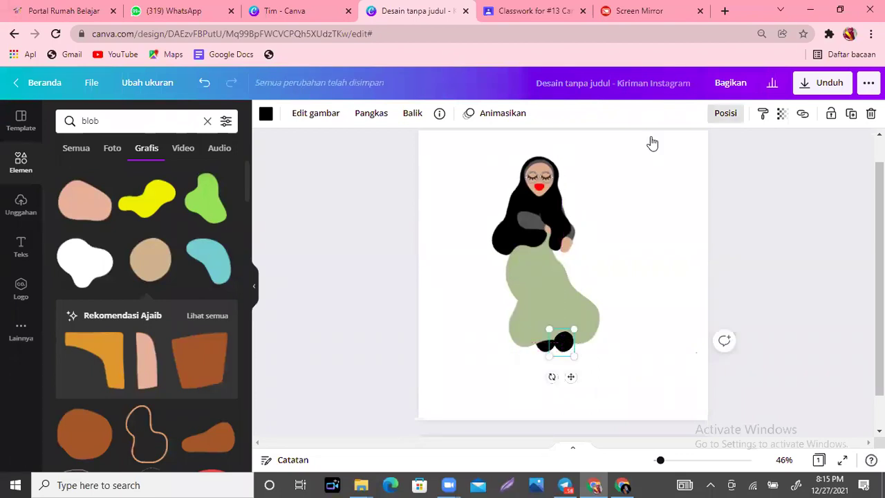
pyautogui.click(677, 149)
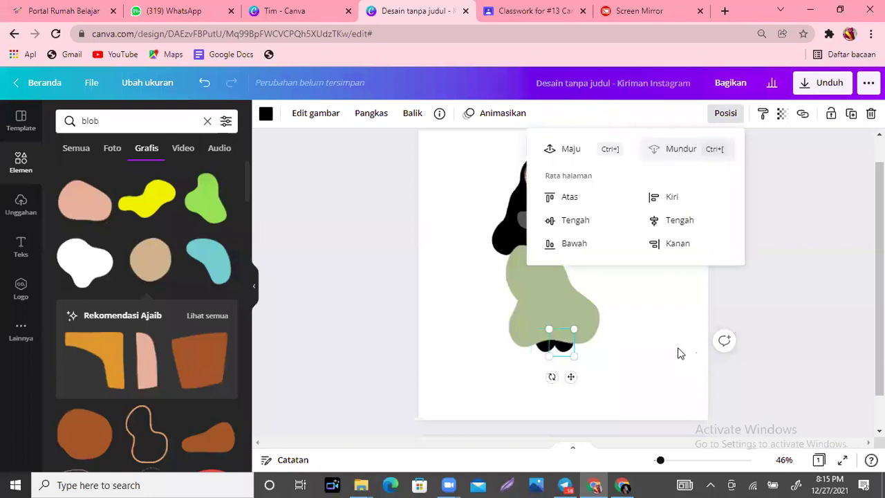
pyautogui.click(678, 353)
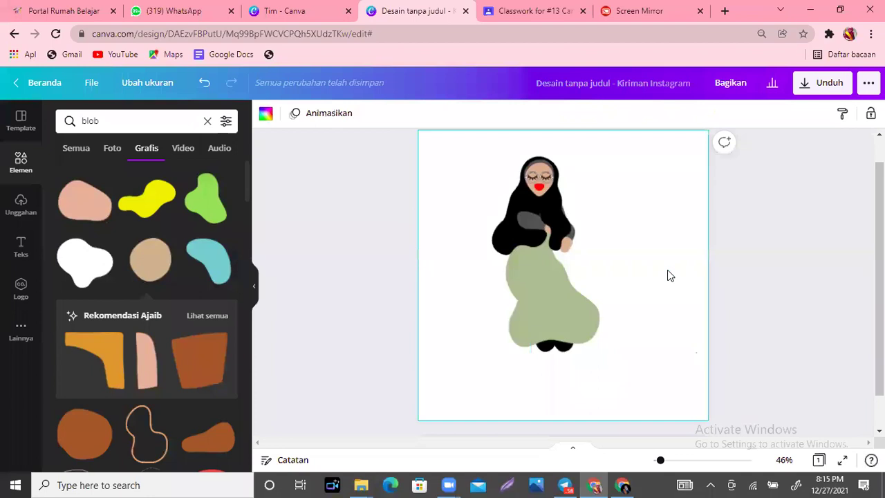
pyautogui.click(516, 322)
pyautogui.moveTo(546, 332); pyautogui.dragTo(530, 322)
pyautogui.hotkey('ctrl', 'z')
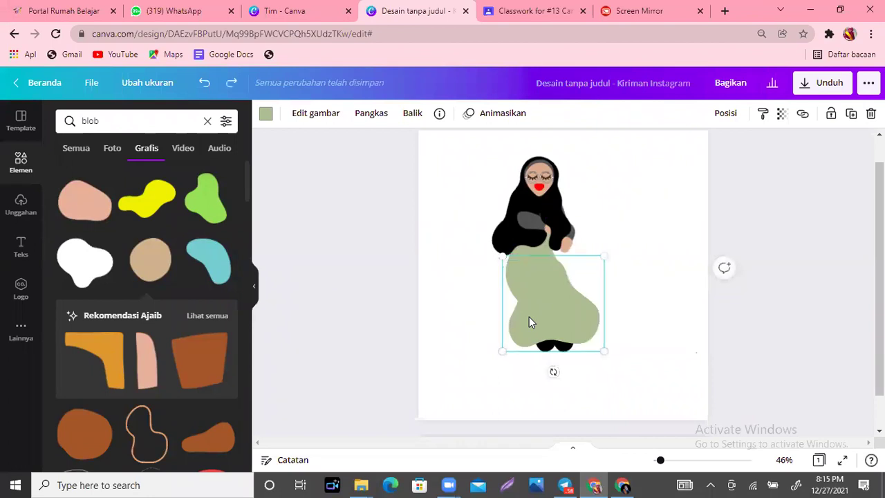
pyautogui.click(193, 365)
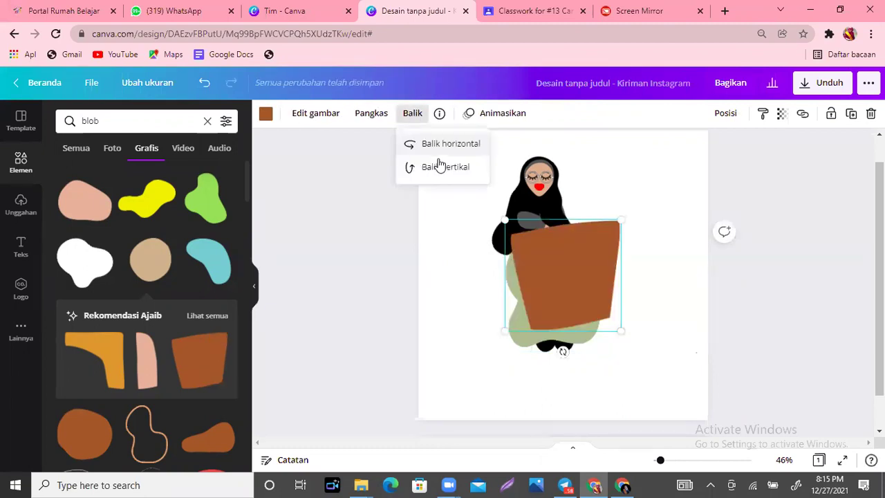
pyautogui.click(440, 145)
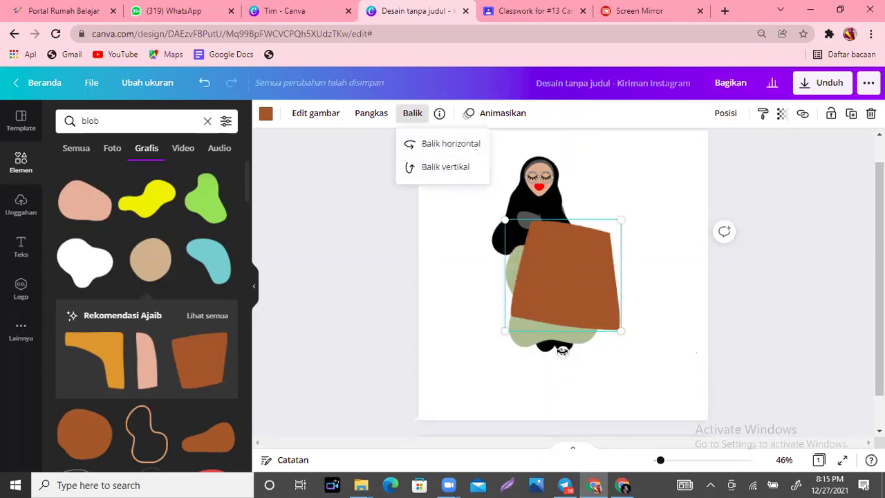
pyautogui.moveTo(561, 350); pyautogui.dragTo(583, 347)
pyautogui.moveTo(550, 318); pyautogui.dragTo(547, 278)
pyautogui.press('Delete')
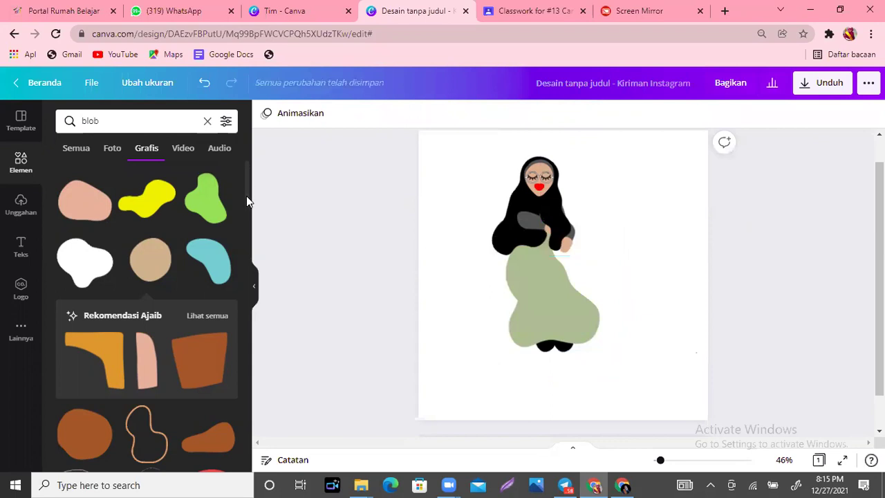
pyautogui.scroll(-2, 247, 190)
pyautogui.scroll(2, 248, 170)
pyautogui.click(569, 328)
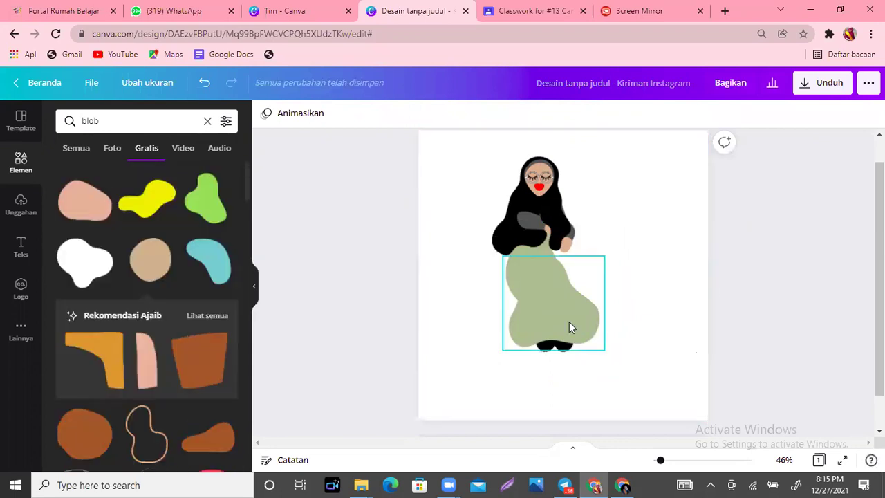
pyautogui.click(620, 220)
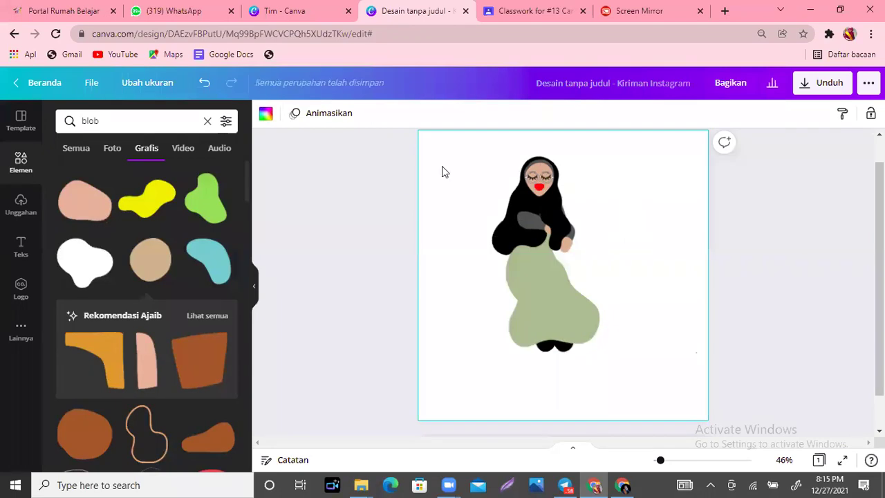
pyautogui.click(542, 185)
pyautogui.click(566, 226)
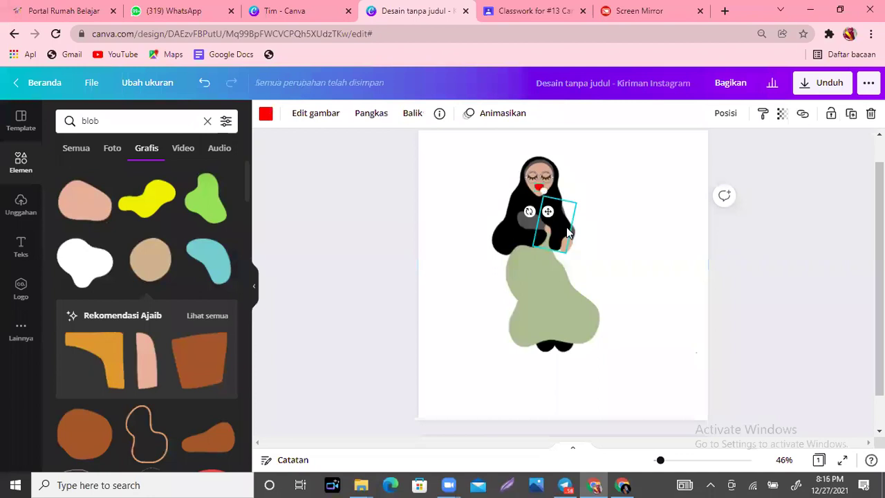
pyautogui.click(530, 224)
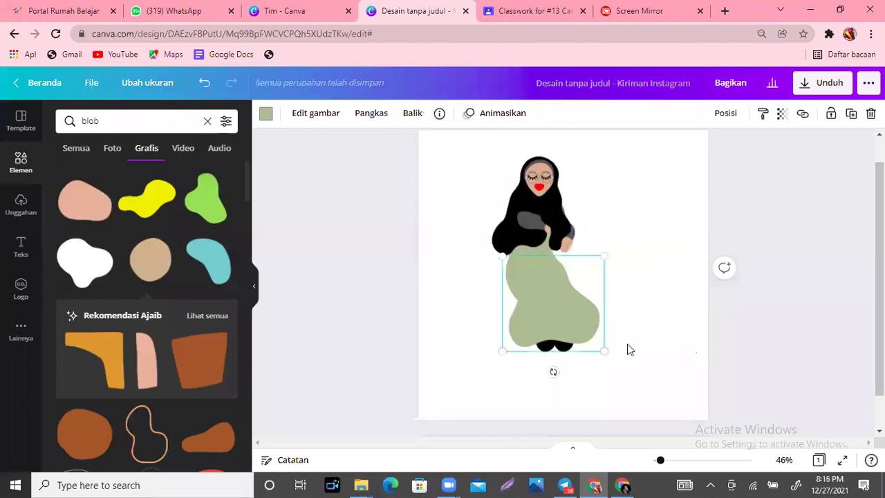
pyautogui.click(643, 357)
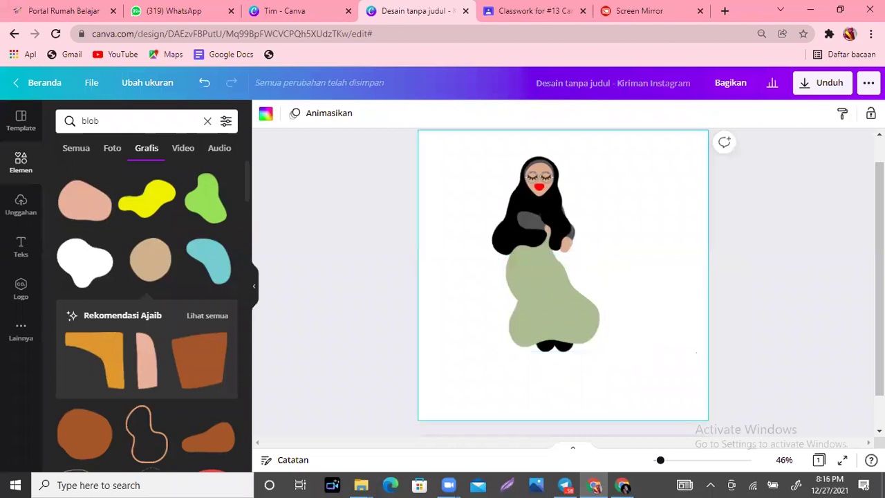
pyautogui.click(878, 346)
pyautogui.scroll(1, 564, 276)
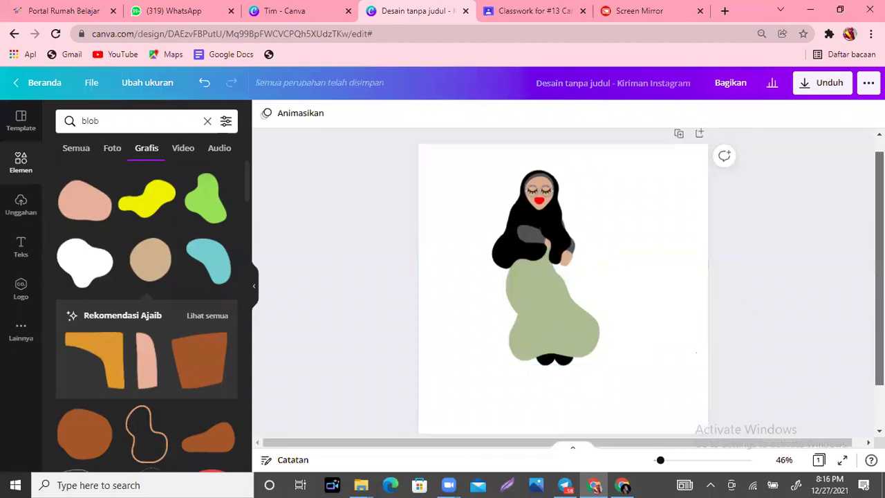
pyautogui.click(647, 374)
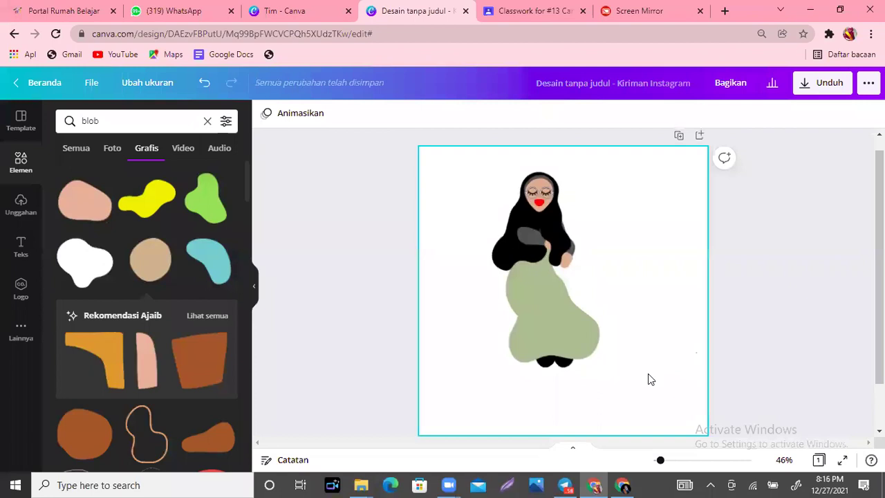
# Step: Select every element with Ctrl+A, group them with Ctrl+G, then ungroup with Ctrl+Shift+G
pyautogui.hotkey('ctrl', 'a')
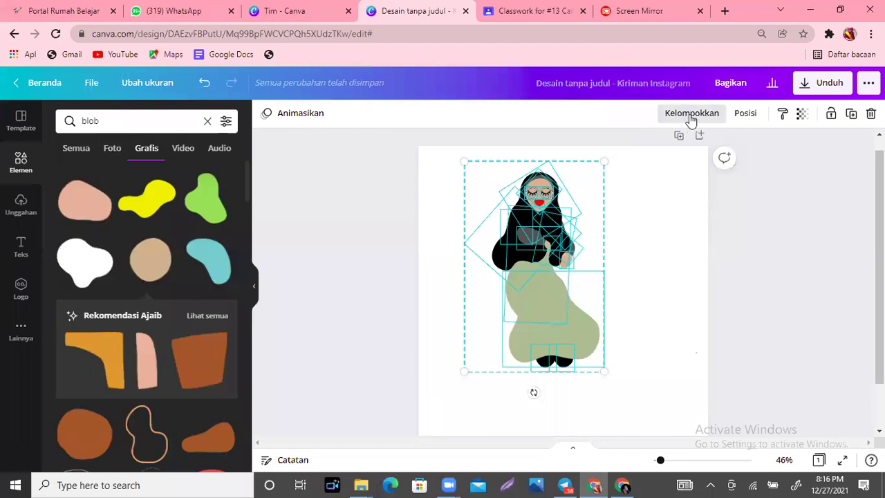
pyautogui.hotkey('ctrl', 'g')
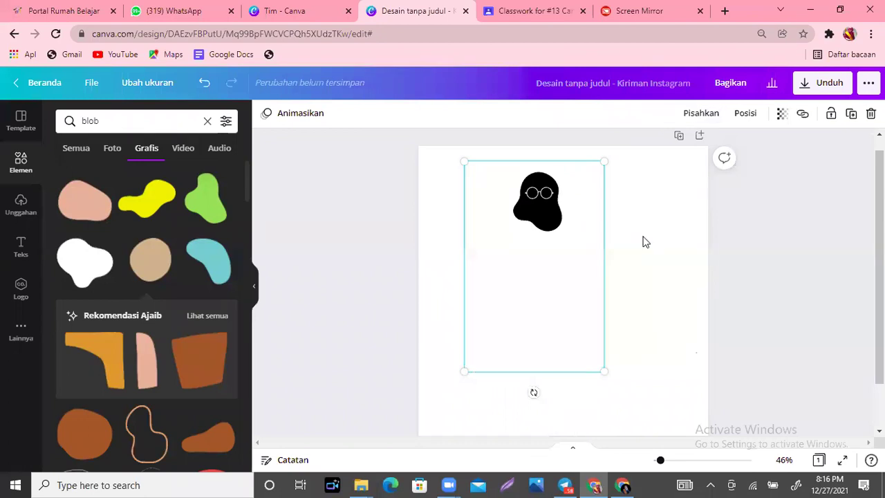
pyautogui.hotkey('ctrl', 'shift', 'g')
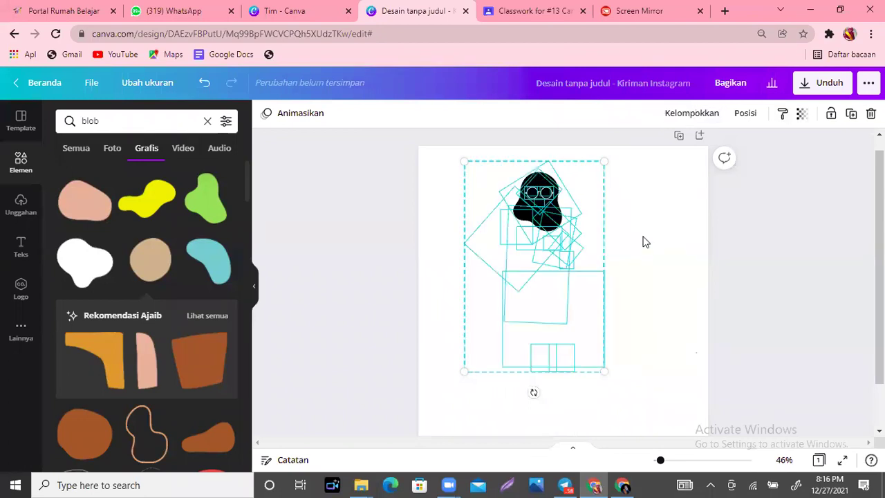
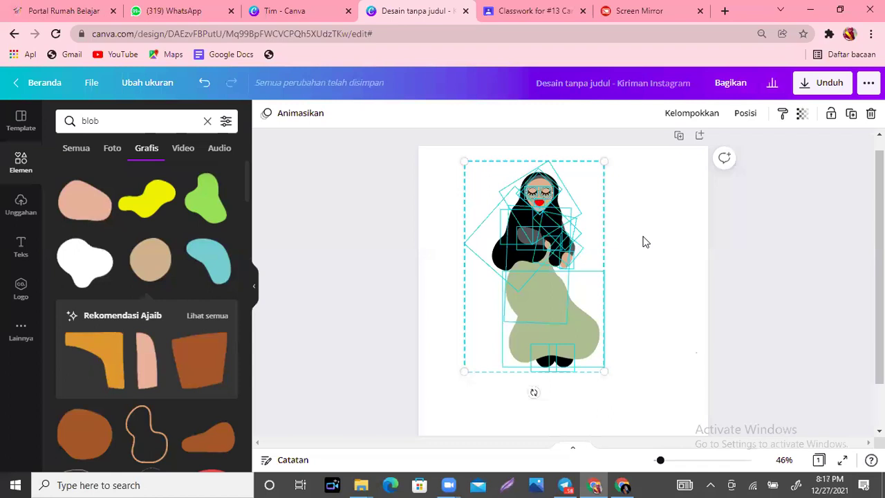
# Step: Select all the character's pieces, group them, then ungroup them again
pyautogui.press('Escape')
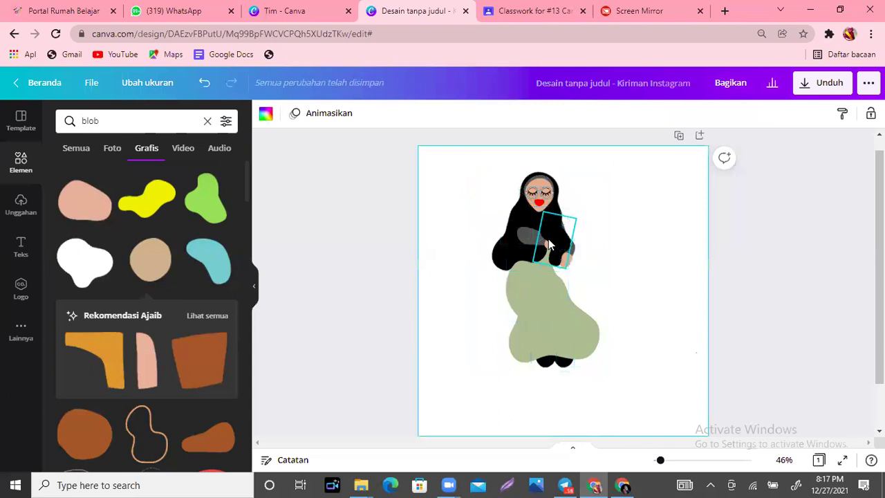
pyautogui.click(548, 239)
pyautogui.click(660, 259)
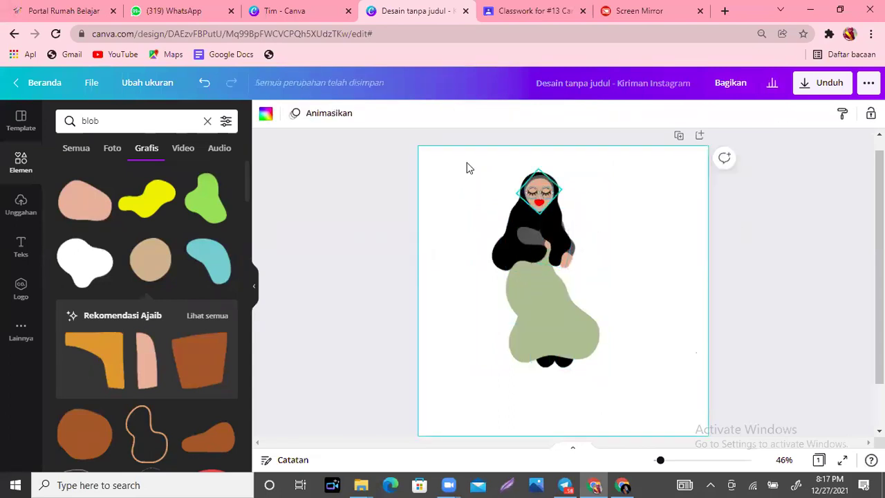
pyautogui.moveTo(450, 178); pyautogui.dragTo(628, 361)
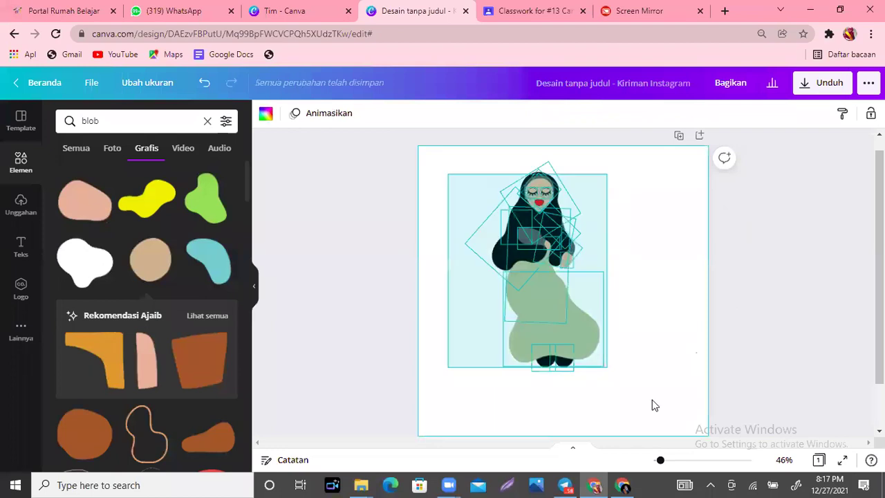
pyautogui.moveTo(654, 405); pyautogui.dragTo(652, 405)
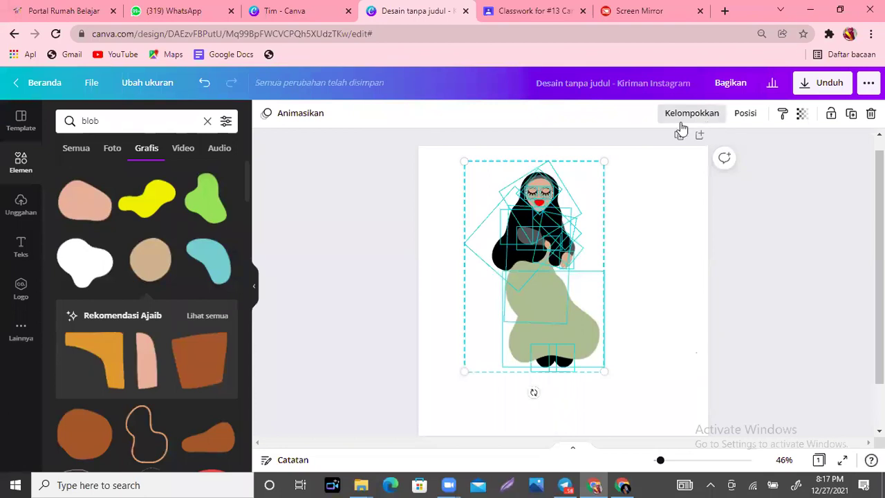
pyautogui.click(680, 123)
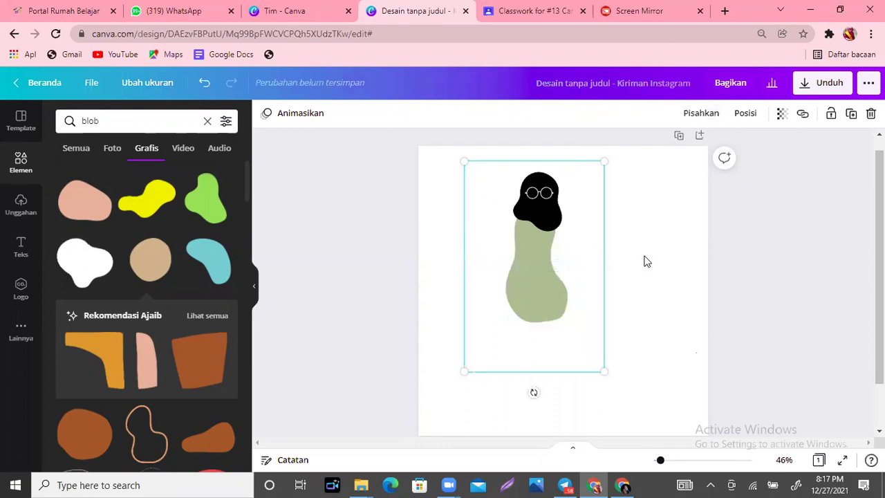
pyautogui.hotkey('ctrl', 'shift', 'g')
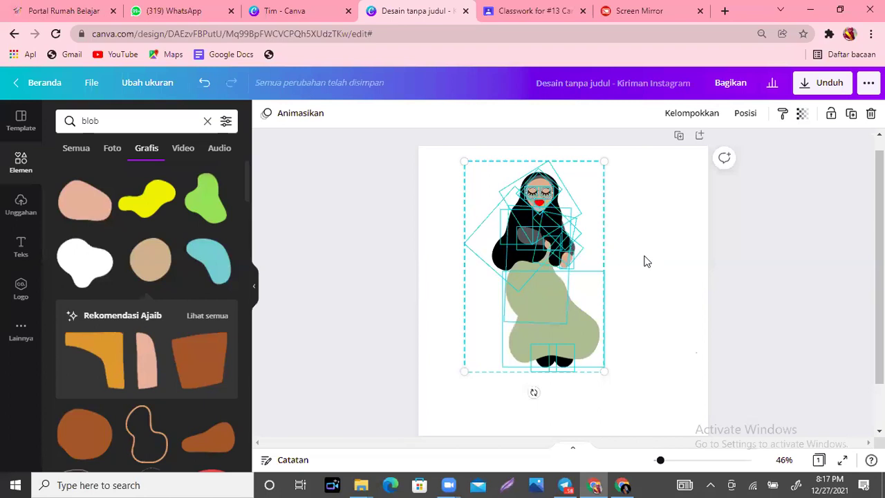
pyautogui.click(641, 210)
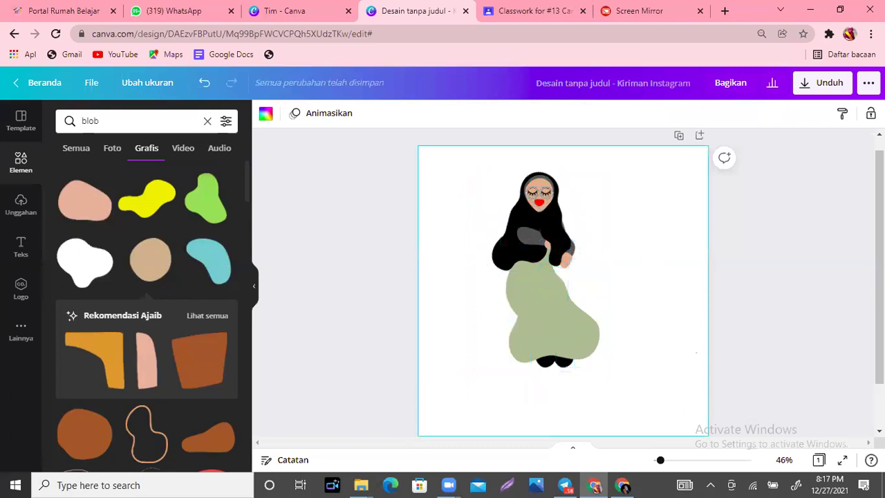
pyautogui.scroll(1, 657, 181)
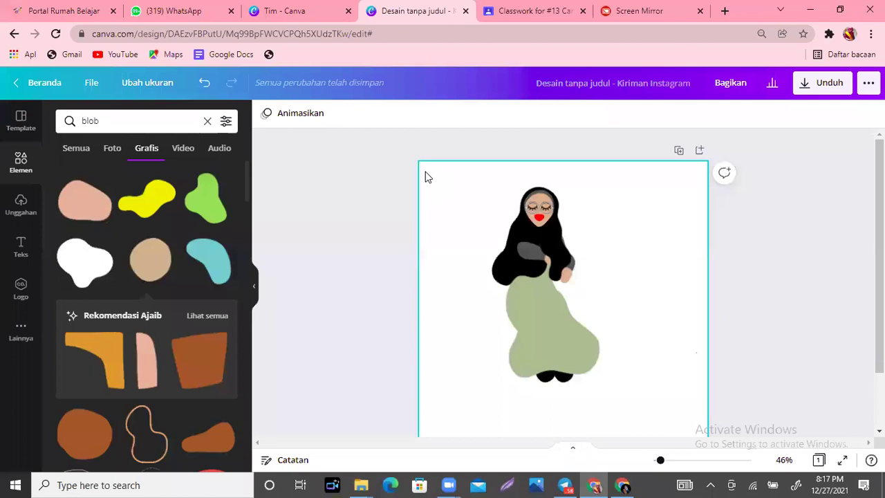
# Step: Download the design as a JPG instead of PNG
pyautogui.click(833, 95)
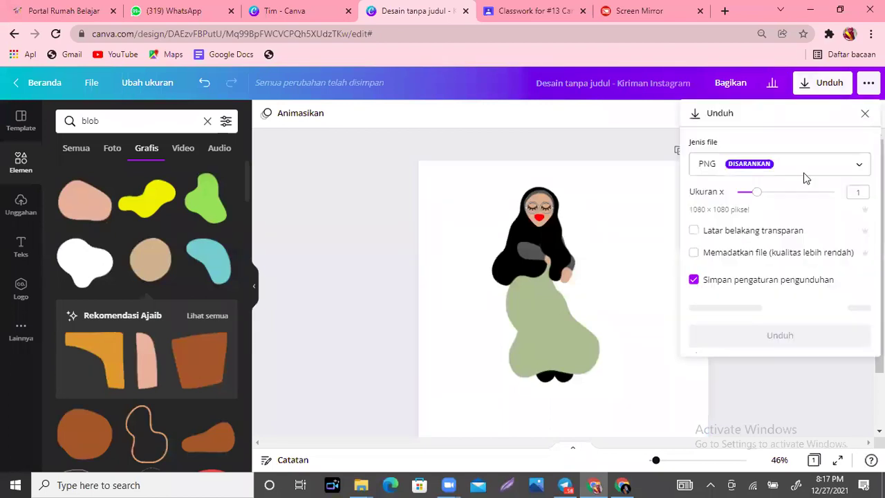
pyautogui.click(805, 176)
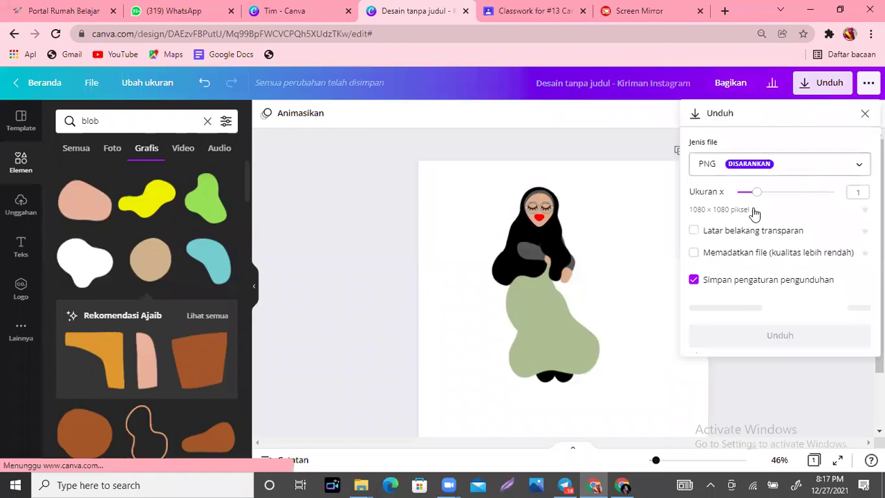
pyautogui.click(755, 213)
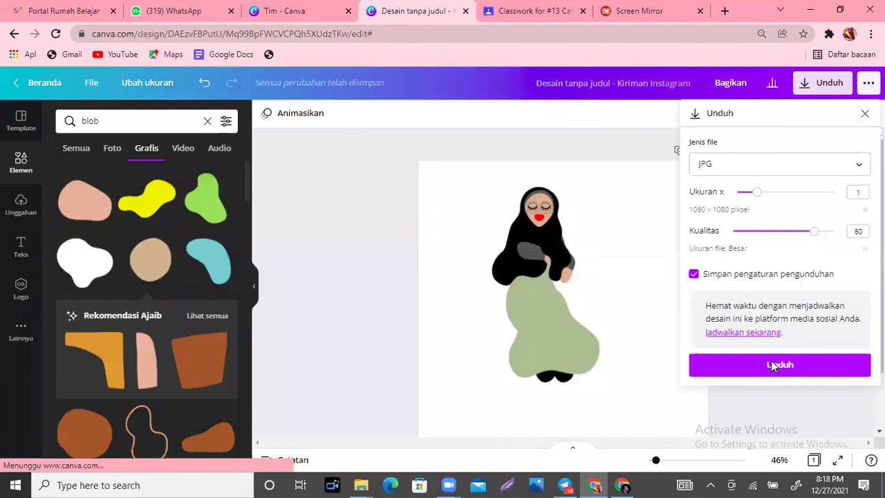
pyautogui.click(773, 367)
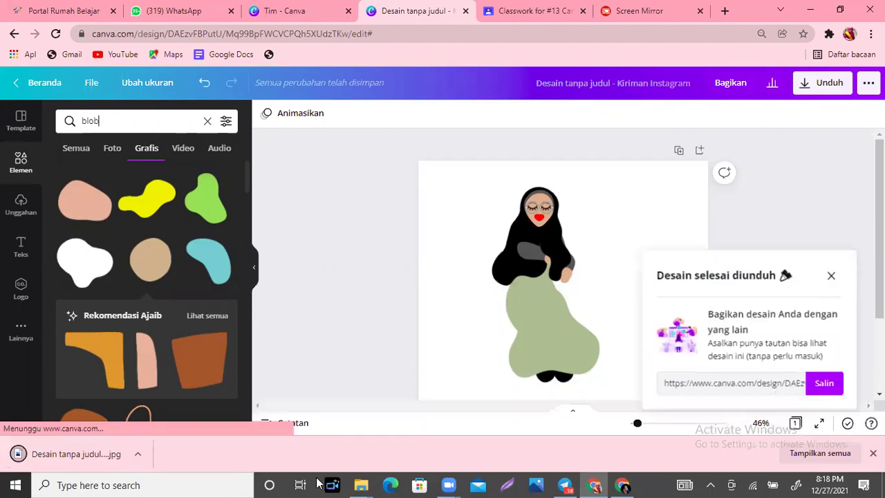
# Step: Open 'Desain tanpa judul (31)' from the Downloads folder in Photos
pyautogui.moveTo(361, 484)
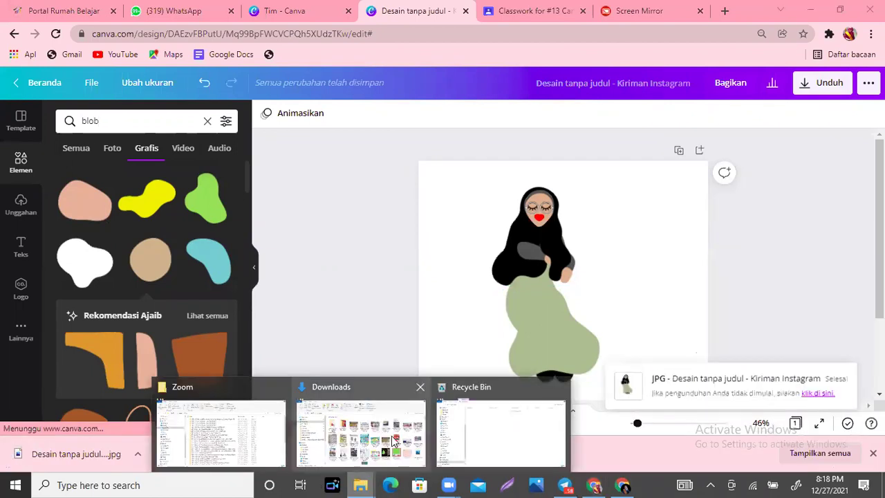
pyautogui.click(394, 440)
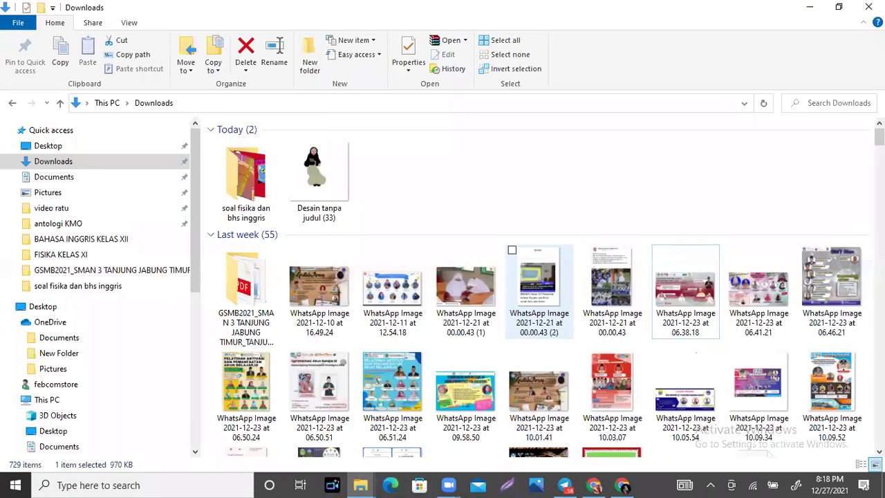
pyautogui.scroll(-3, 750, 138)
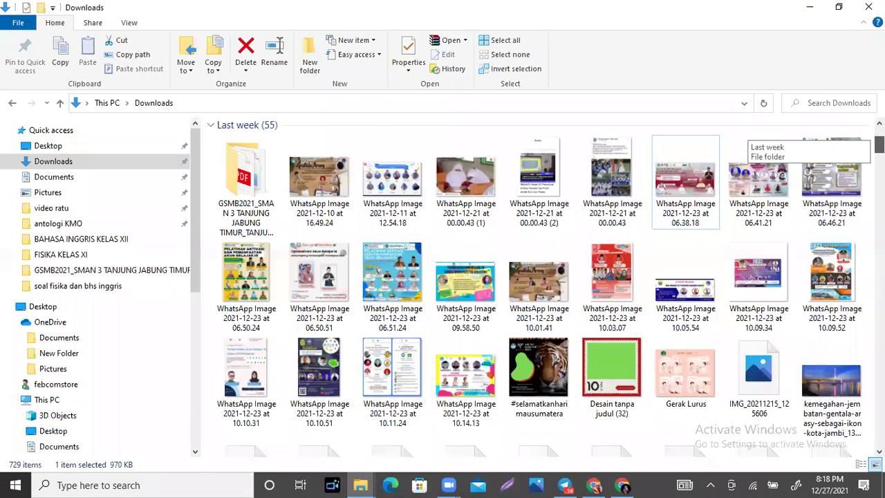
pyautogui.scroll(-4, 750, 139)
pyautogui.scroll(-8, 750, 138)
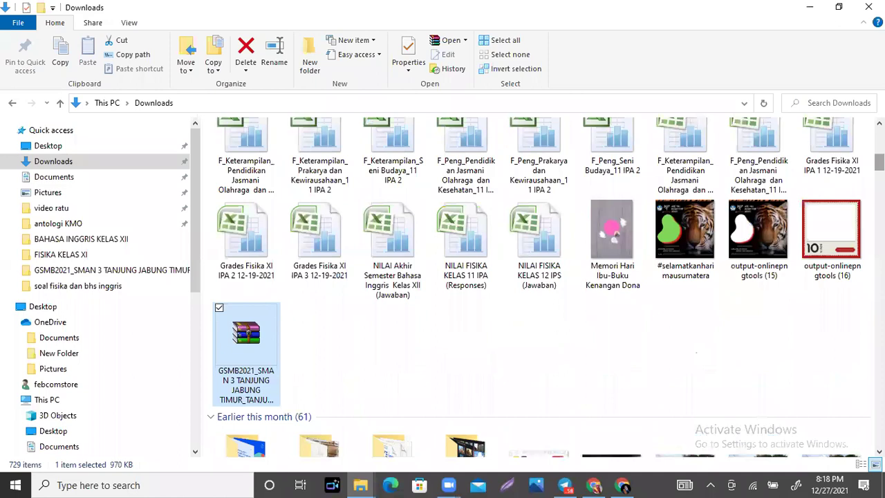
pyautogui.scroll(-8, 750, 161)
pyautogui.scroll(5, 750, 160)
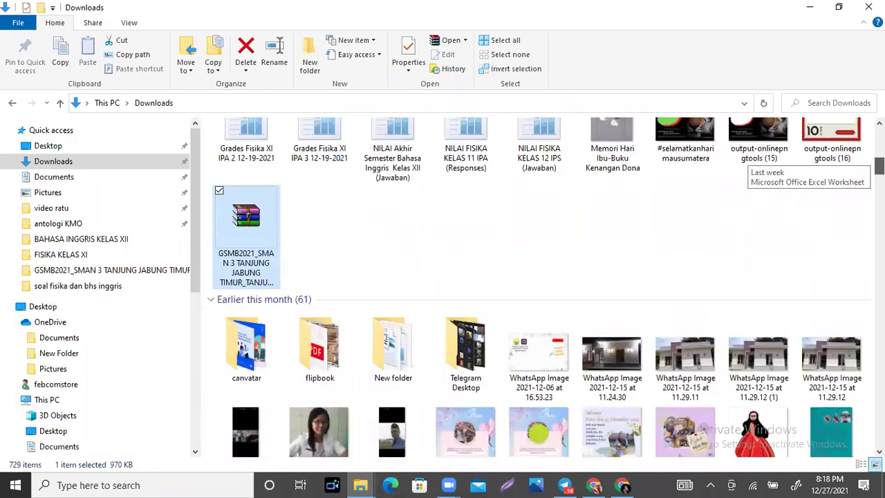
pyautogui.scroll(-4, 724, 276)
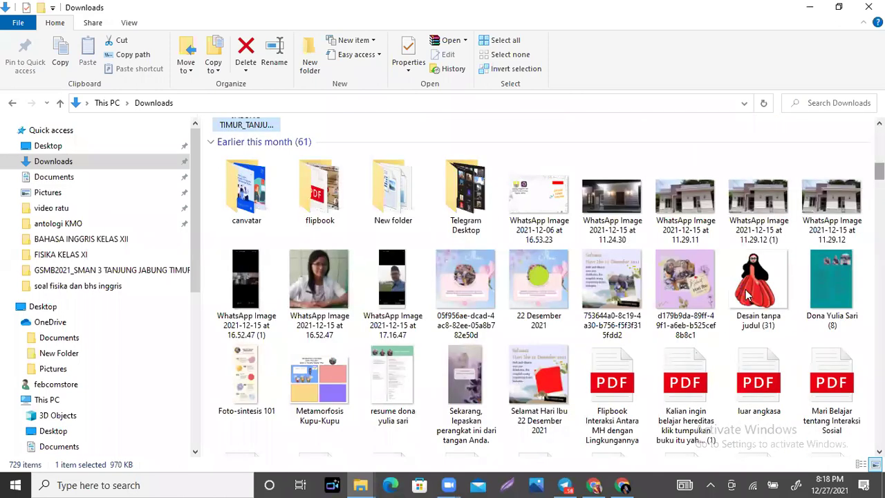
pyautogui.click(750, 293)
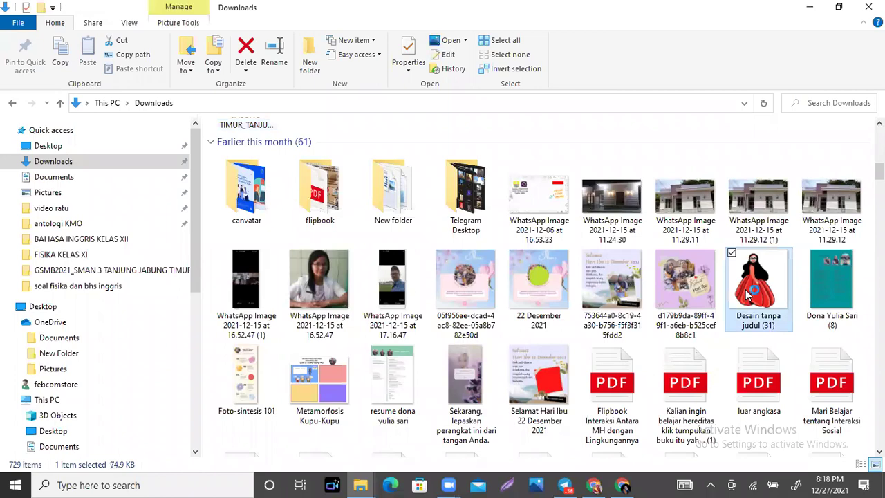
pyautogui.doubleClick(748, 293)
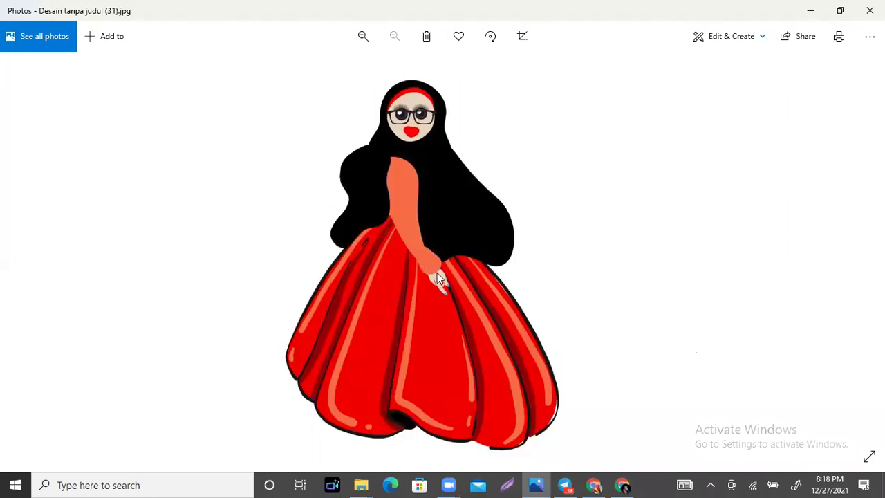
# Step: Go back from Photos to the Canva design in Chrome
pyautogui.click(596, 484)
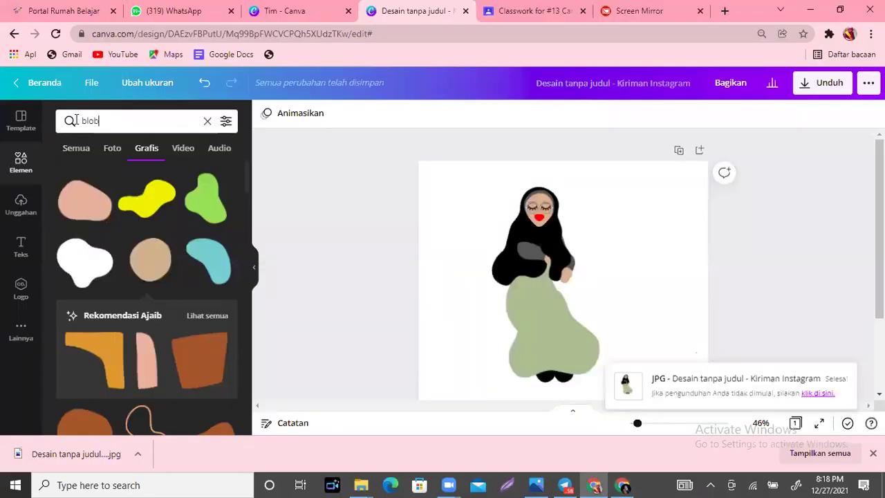
# Step: Search the elements for 'baju' and browse the clothing graphics
pyautogui.hotkey('ctrl', 'a')
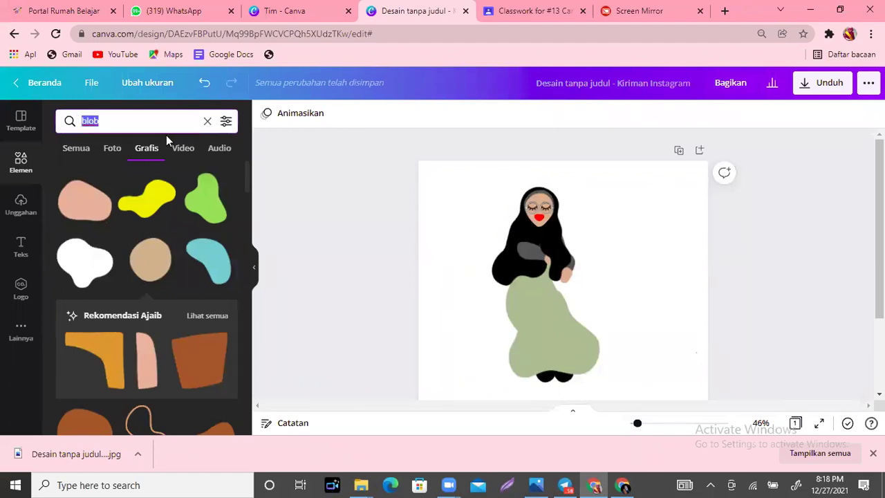
pyautogui.write('baju')
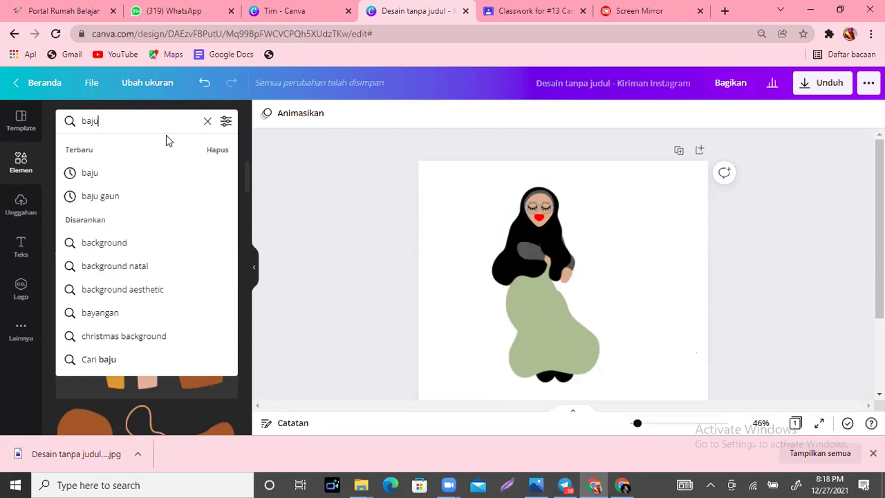
pyautogui.press('Return')
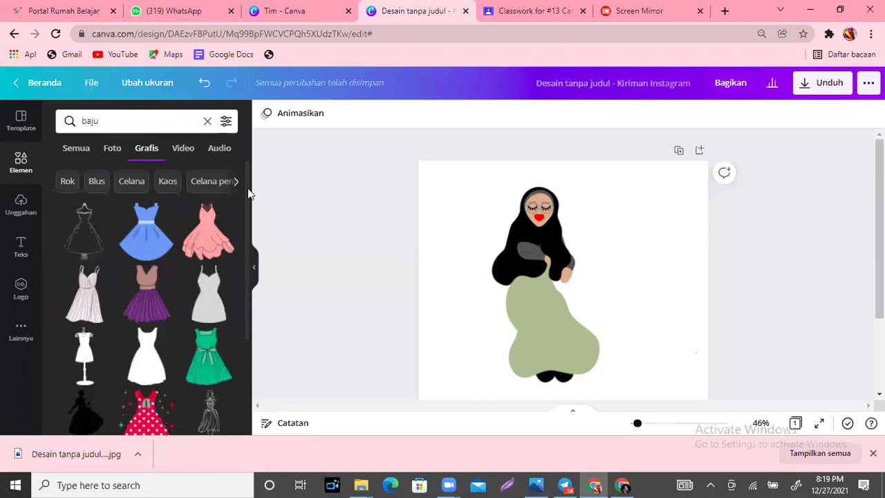
pyautogui.scroll(-3, 245, 306)
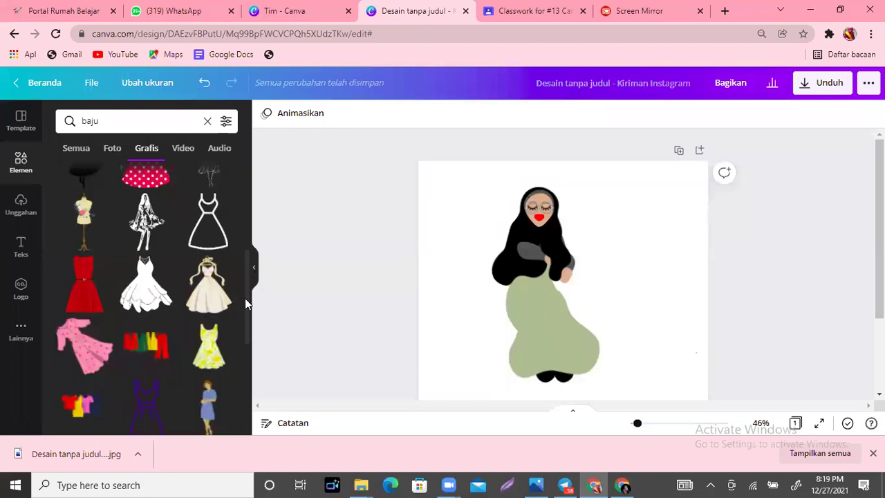
pyautogui.scroll(-2, 245, 304)
pyautogui.scroll(-1, 252, 373)
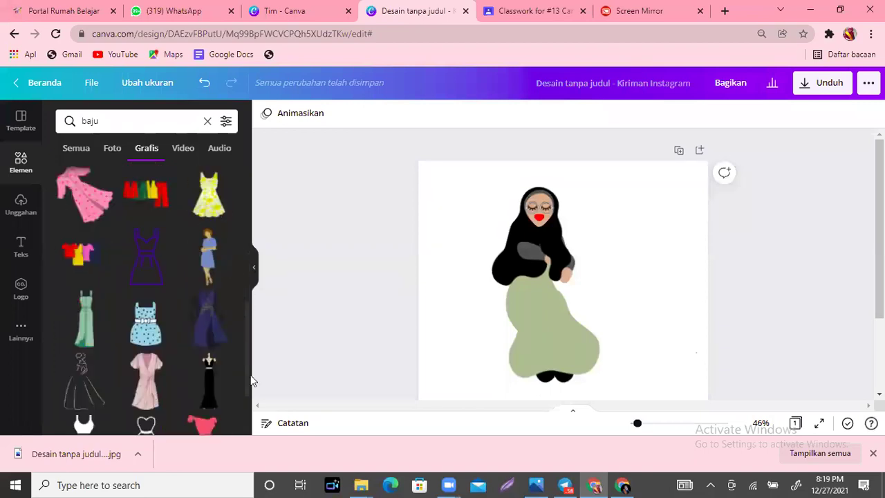
pyautogui.scroll(-3, 250, 373)
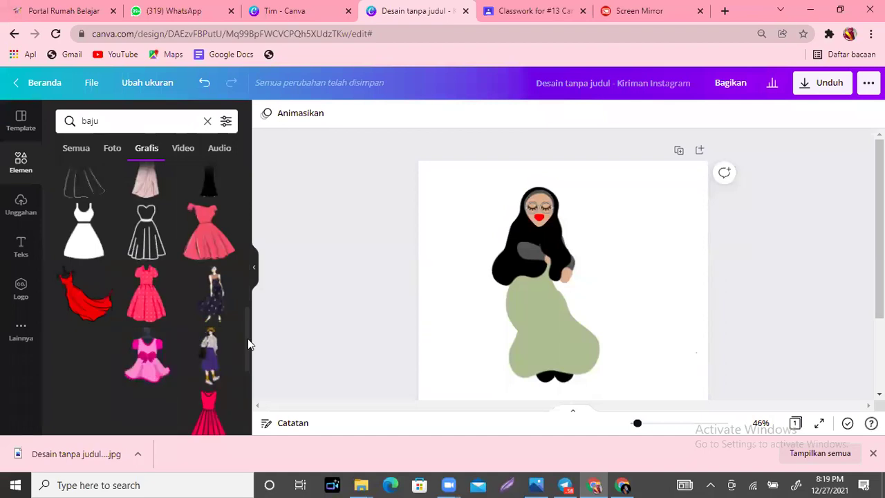
pyautogui.scroll(-1, 250, 344)
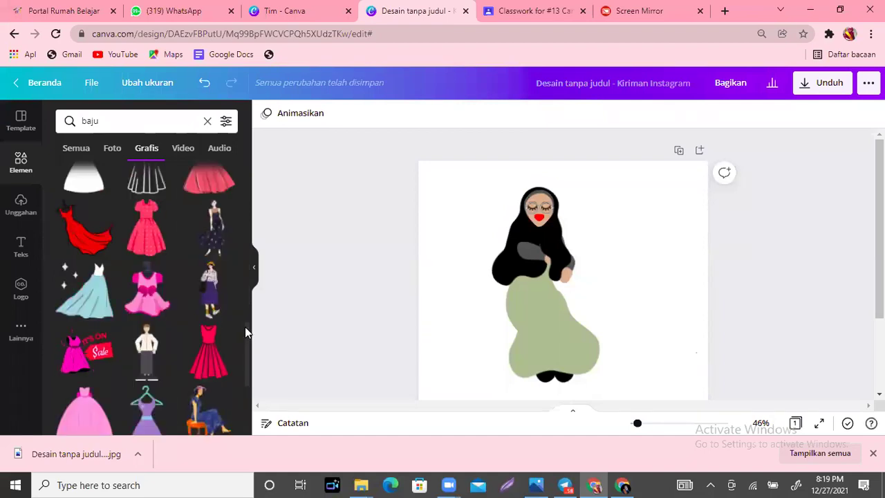
pyautogui.scroll(-1, 249, 359)
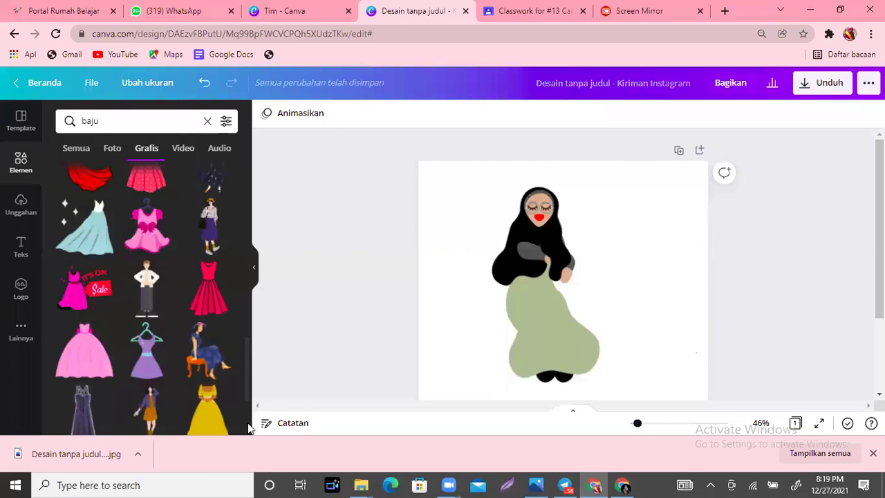
pyautogui.scroll(-3, 248, 429)
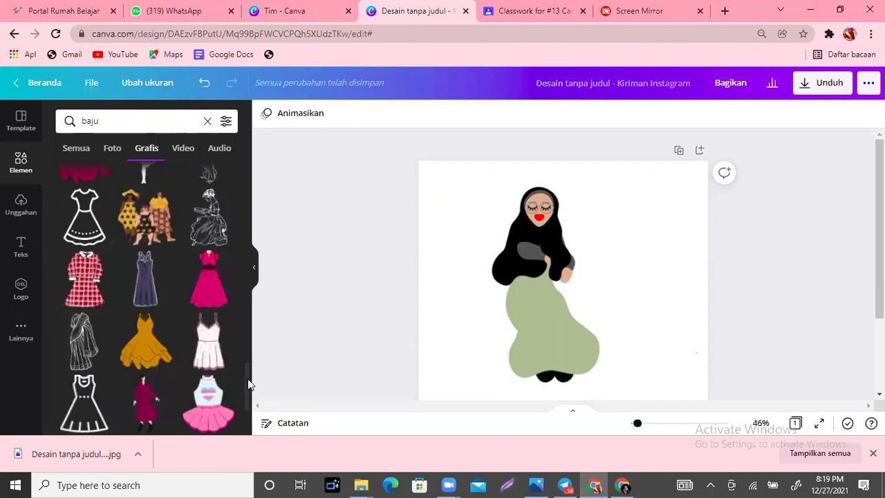
pyautogui.scroll(-2, 249, 391)
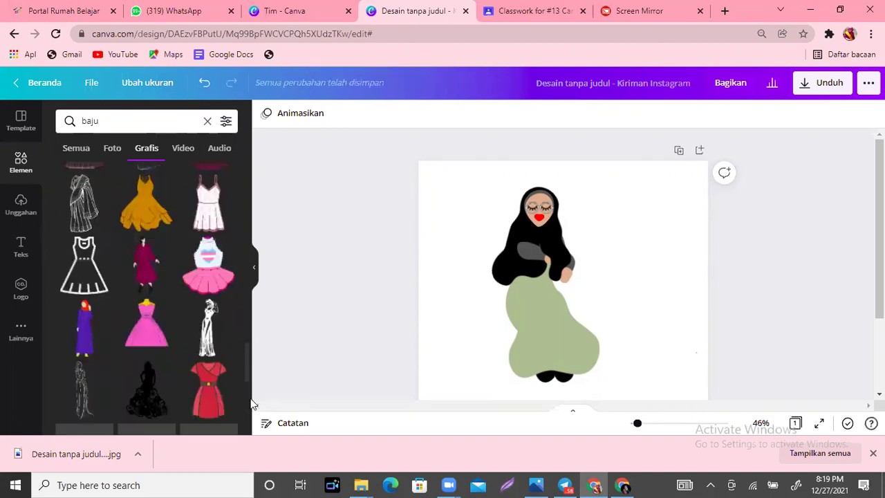
pyautogui.scroll(1, 250, 401)
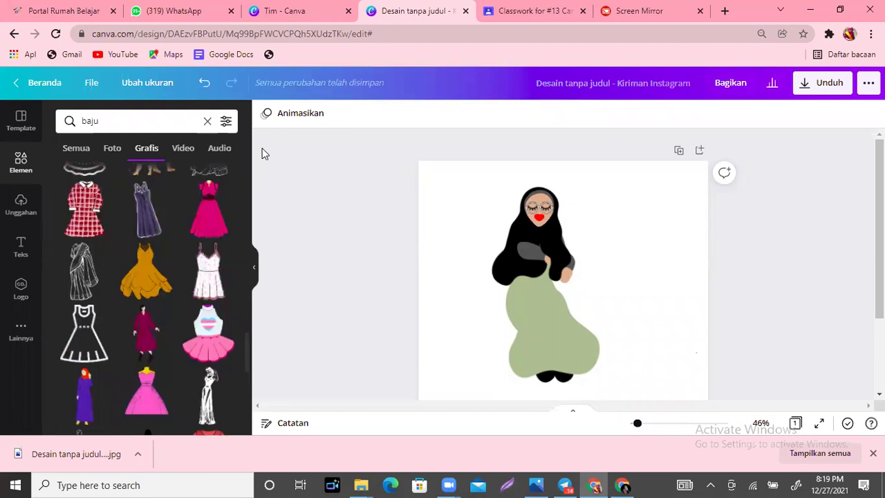
# Step: Replace the search term with 'gaun' to show gown graphics
pyautogui.click(112, 122)
pyautogui.hotkey('ctrl', 'a')
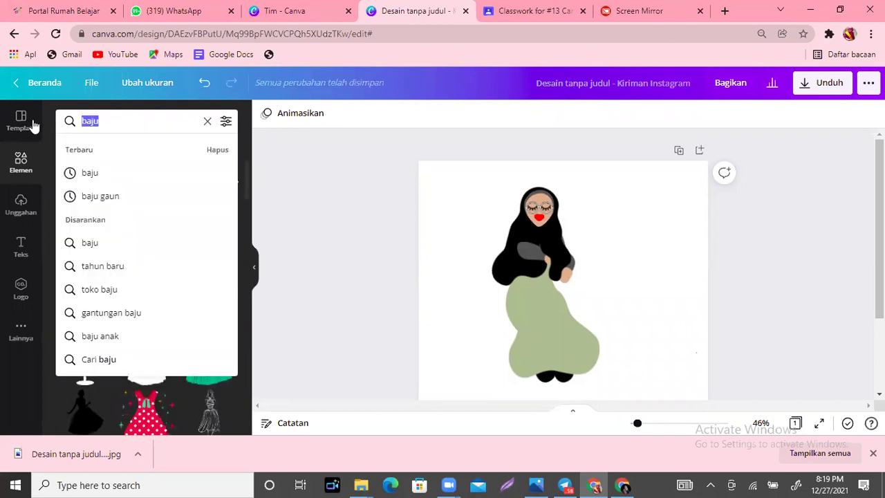
pyautogui.write('gaun')
pyautogui.press('Return')
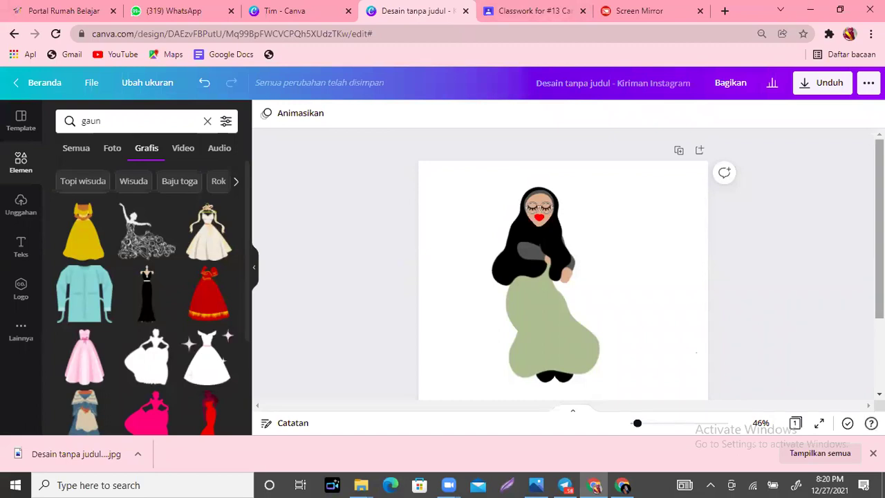
pyautogui.scroll(-2, 579, 324)
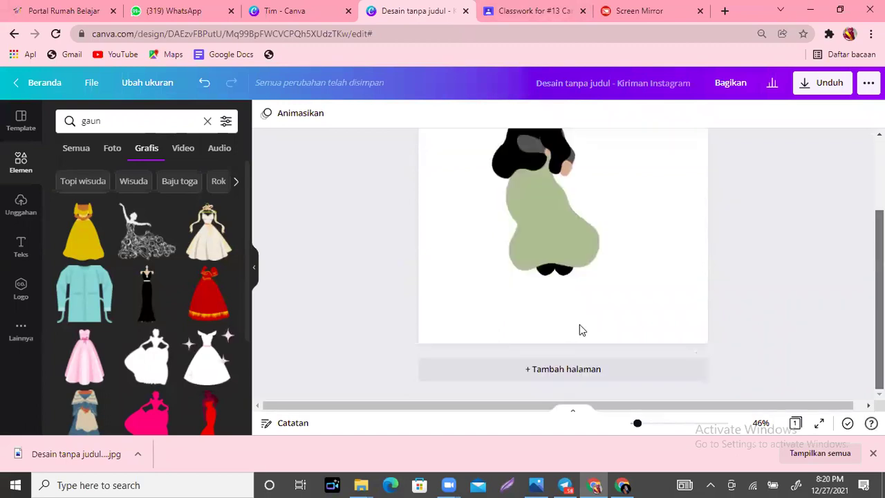
# Step: Add a new blank second page to the design
pyautogui.click(570, 376)
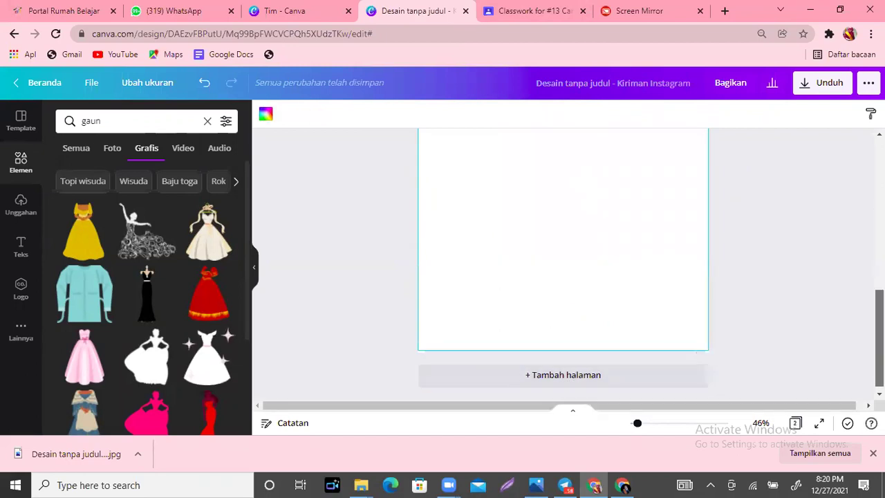
pyautogui.scroll(5, 563, 263)
pyautogui.scroll(-3, 564, 263)
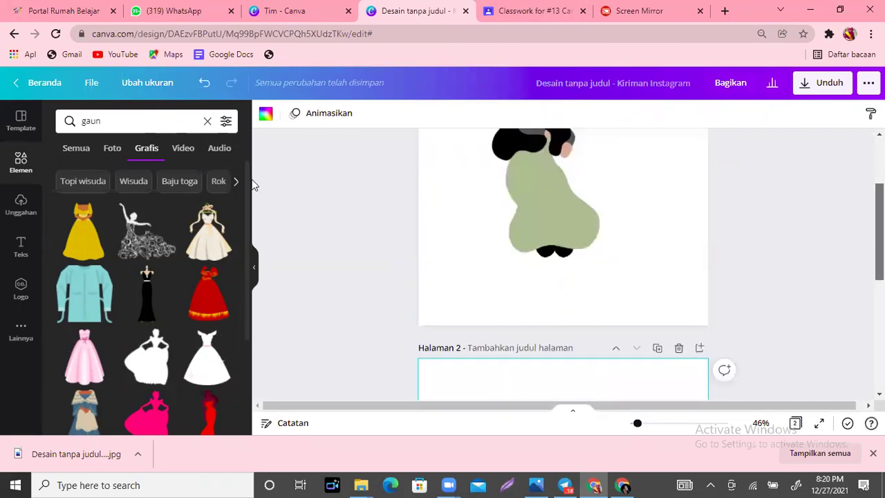
pyautogui.scroll(-1, 256, 184)
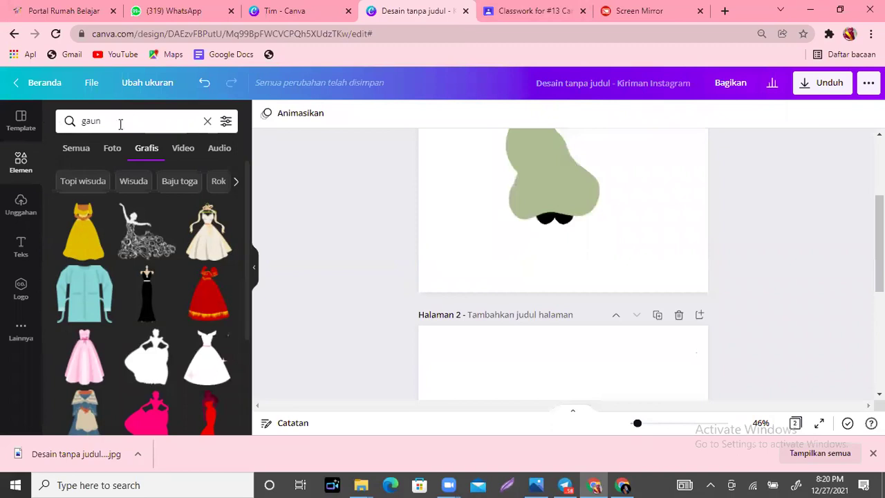
# Step: Search 'blob', add the beige blob to page 2, enlarge it and move it up-left
pyautogui.click(120, 123)
pyautogui.press('Return')
pyautogui.press('BackSpace')
pyautogui.press('BackSpace')
pyautogui.press('BackSpace')
pyautogui.press('BackSpace')
pyautogui.write('b')
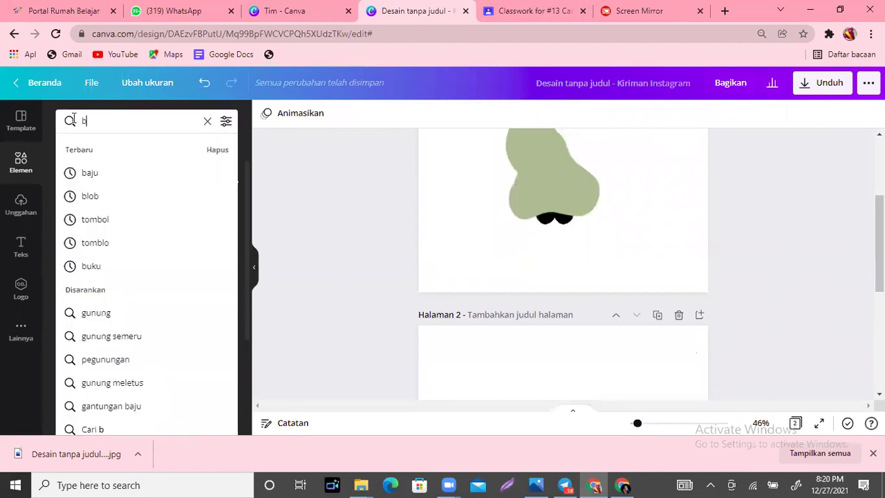
pyautogui.write('lob')
pyautogui.press('Return')
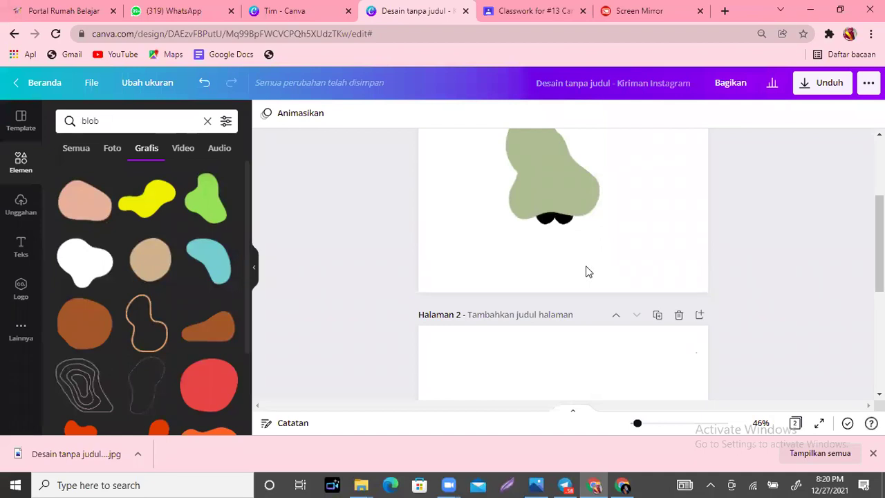
pyautogui.scroll(-3, 484, 345)
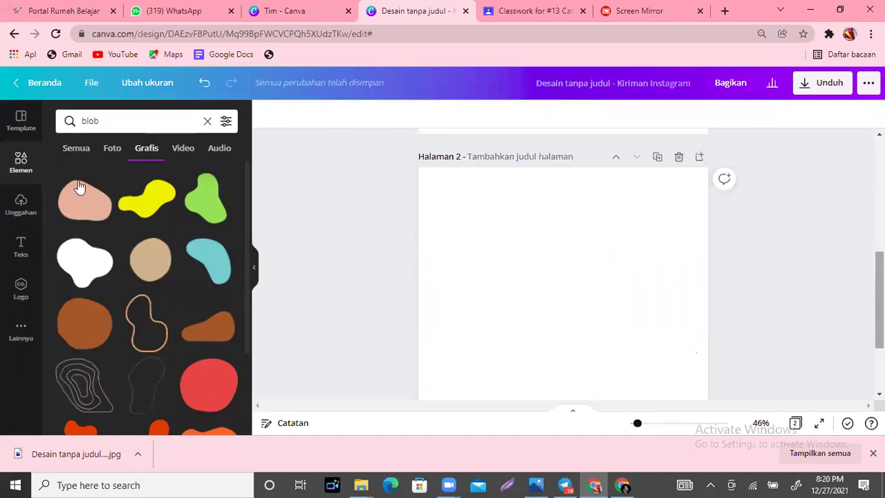
pyautogui.click(147, 262)
pyautogui.moveTo(626, 261); pyautogui.dragTo(637, 265)
pyautogui.moveTo(543, 262); pyautogui.dragTo(495, 300)
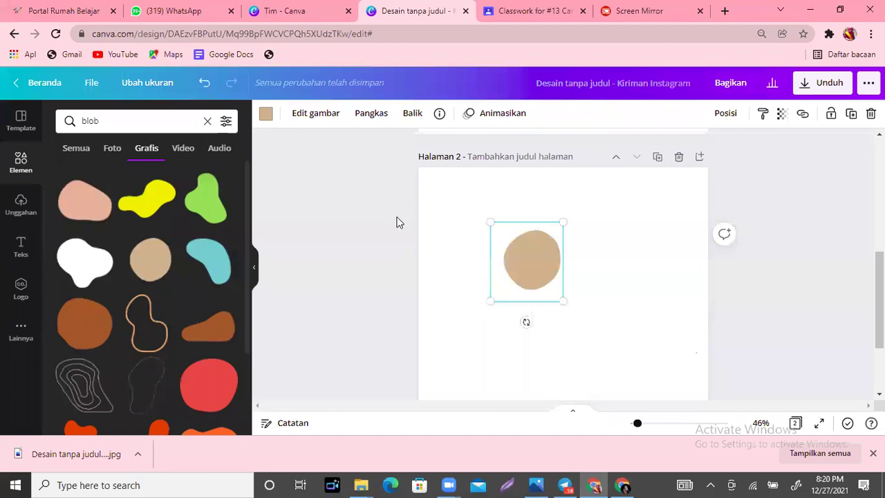
pyautogui.click(123, 122)
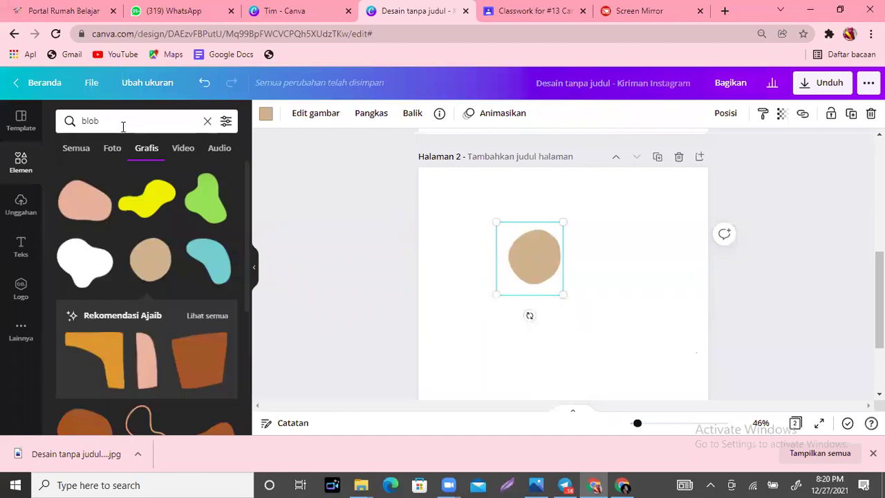
pyautogui.click(69, 120)
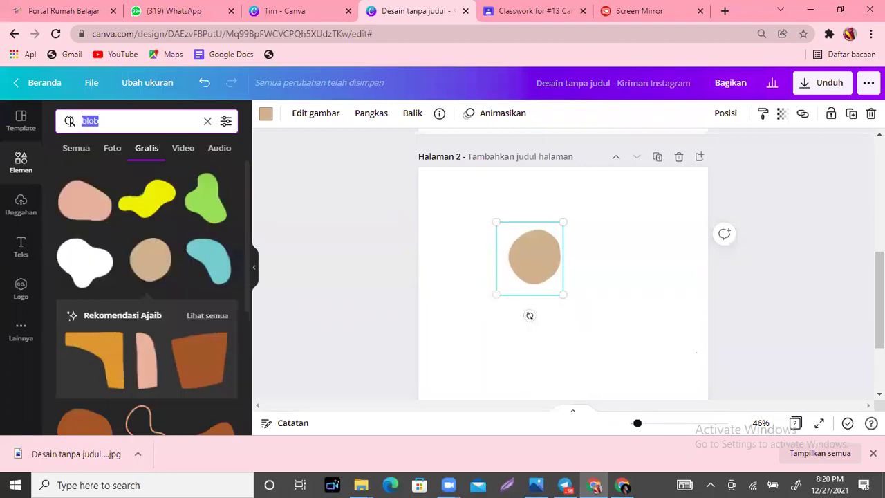
# Step: Search 'rambut' and fit the black hair-and-glasses graphic over the top of the blob
pyautogui.write('rambut')
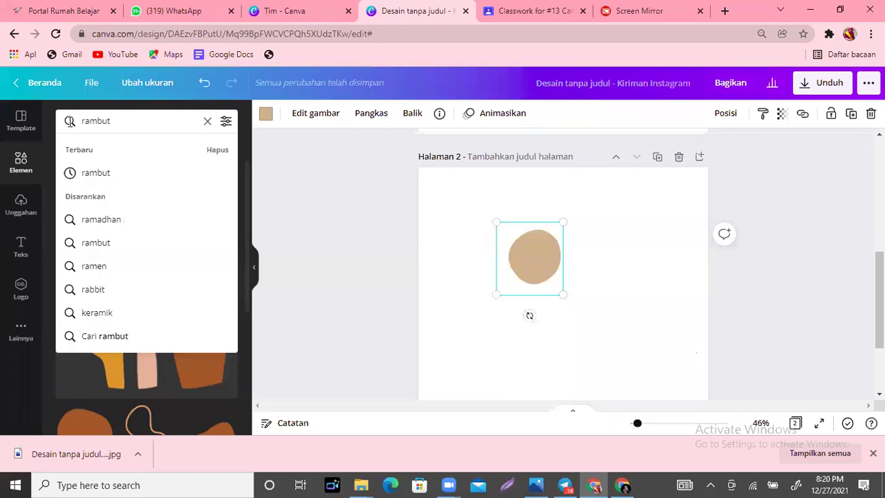
pyautogui.press('Return')
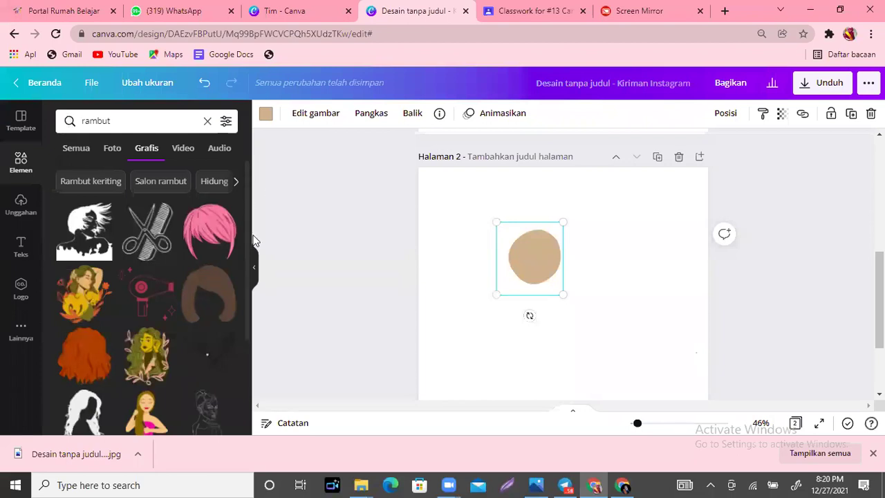
pyautogui.scroll(-1, 253, 245)
pyautogui.scroll(-1, 253, 245)
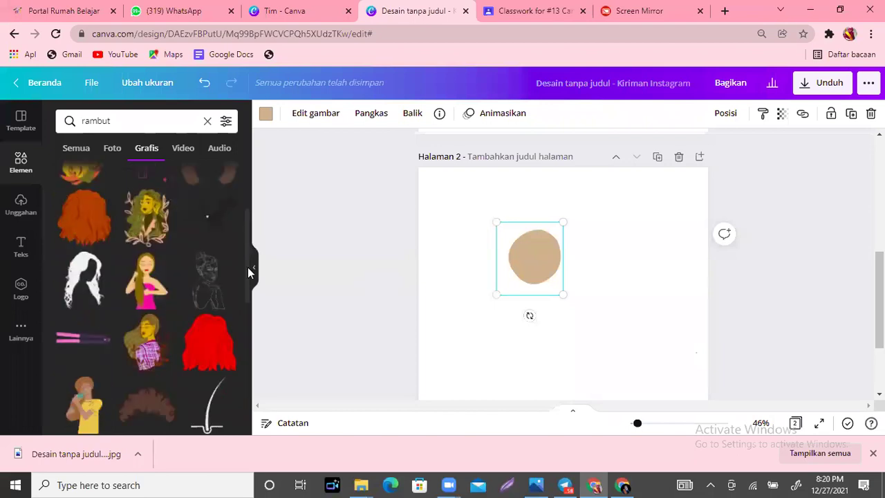
pyautogui.scroll(-2, 247, 283)
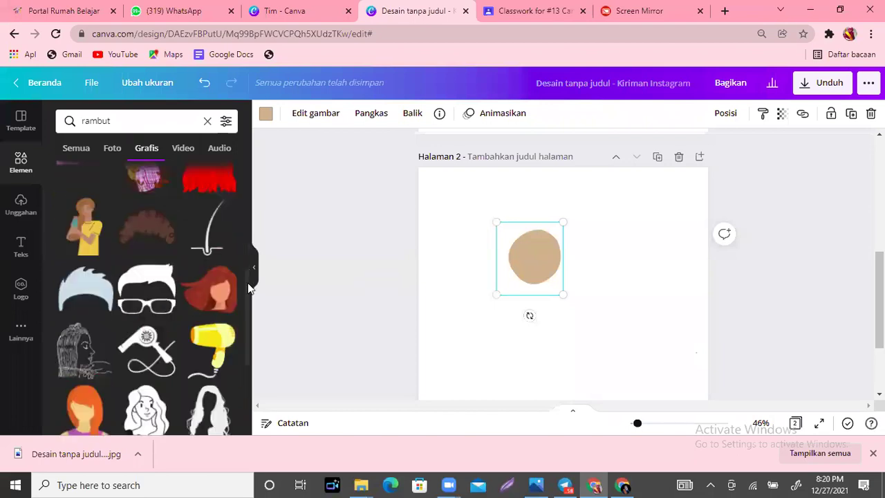
pyautogui.click(143, 289)
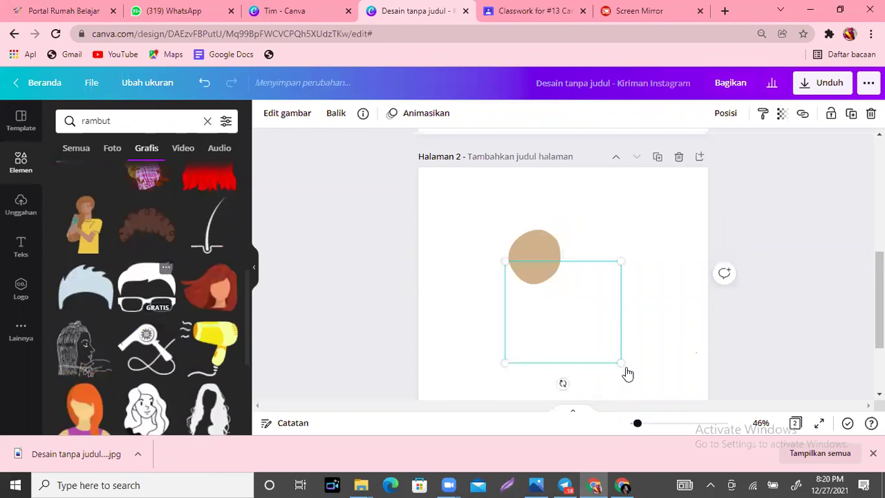
pyautogui.moveTo(624, 365); pyautogui.dragTo(553, 325)
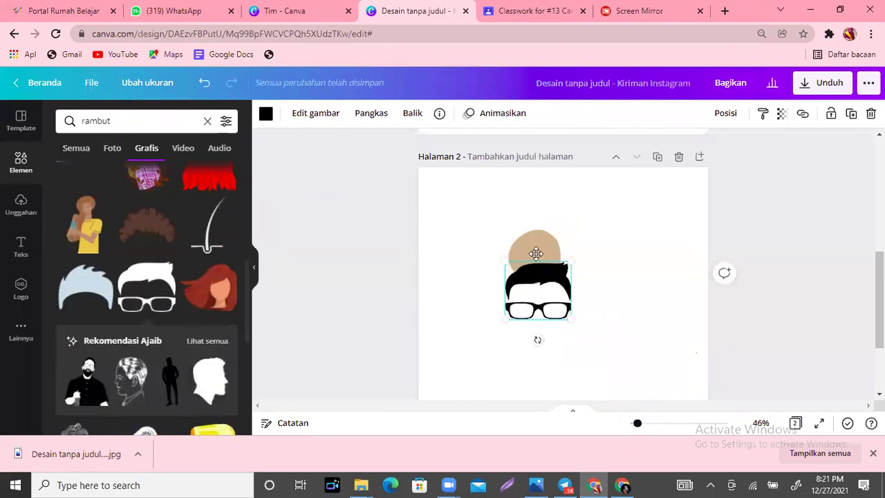
pyautogui.hotkey('ctrl', 'z')
pyautogui.moveTo(562, 277); pyautogui.dragTo(518, 248)
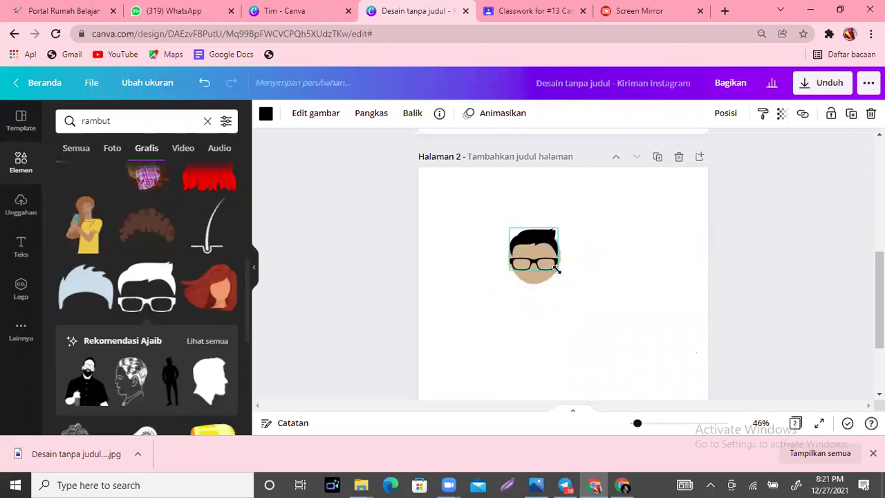
pyautogui.moveTo(561, 273); pyautogui.dragTo(564, 273)
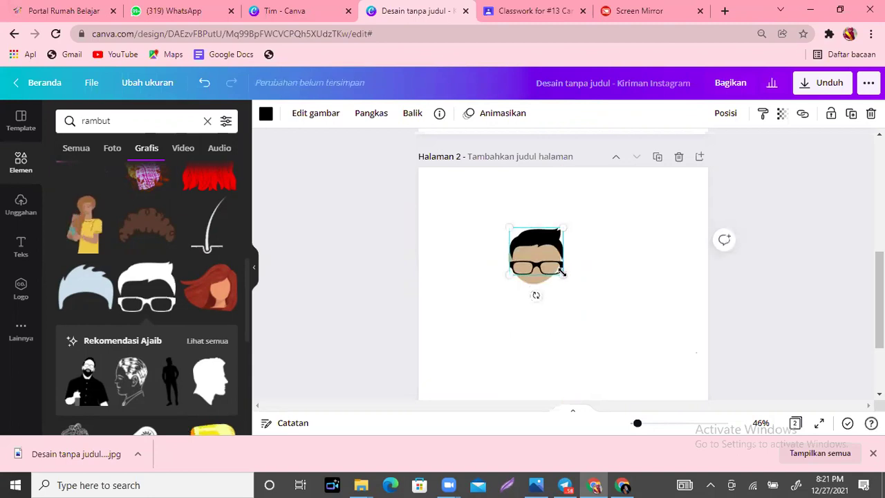
pyautogui.press('Left')
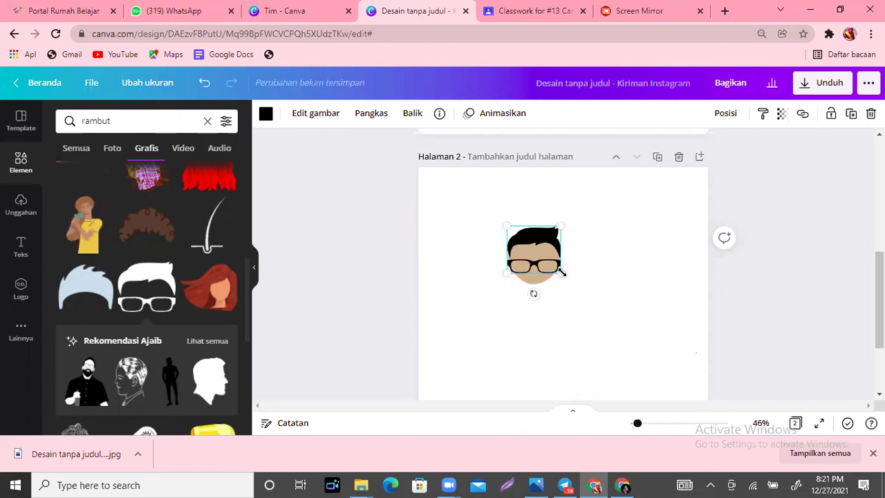
# Step: Deselect the graphic and inspect the assembled face on page 2
pyautogui.click(643, 301)
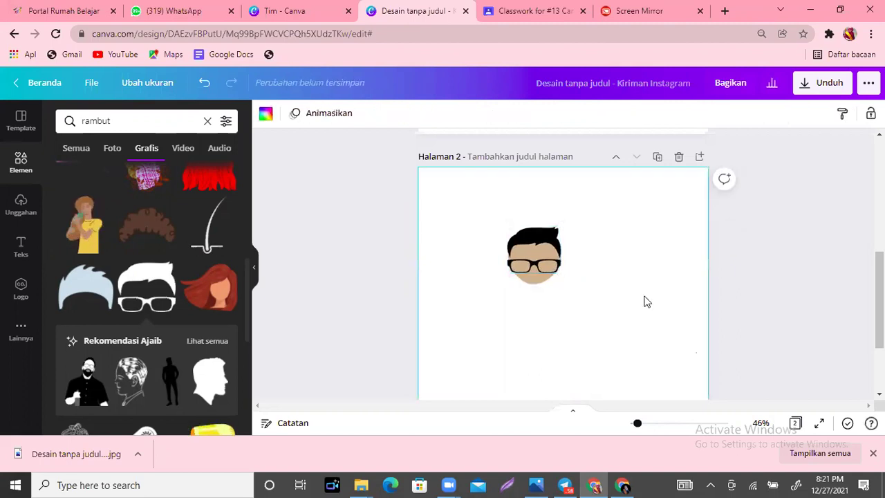
pyautogui.scroll(-2, 562, 276)
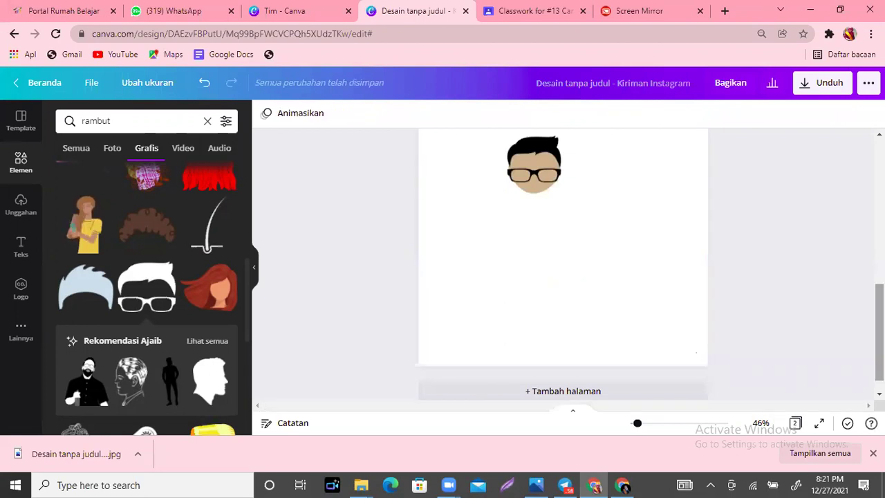
pyautogui.scroll(5, 562, 263)
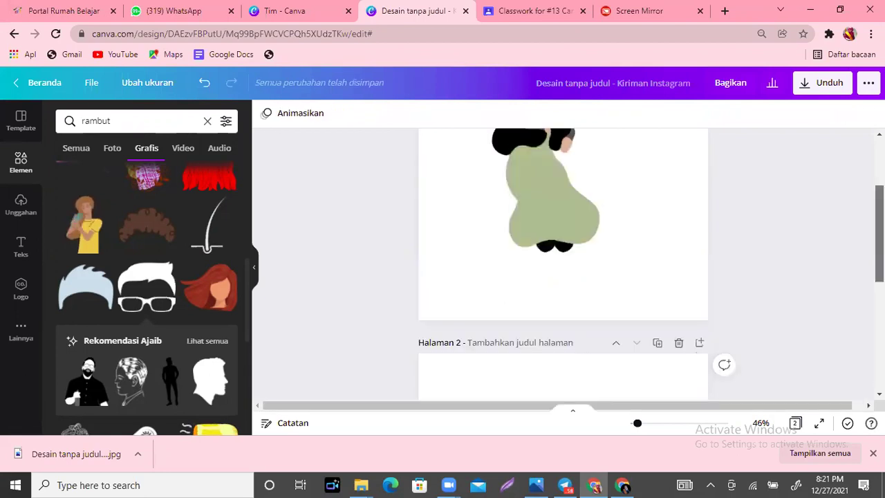
pyautogui.scroll(-5, 563, 262)
pyautogui.scroll(5, 562, 263)
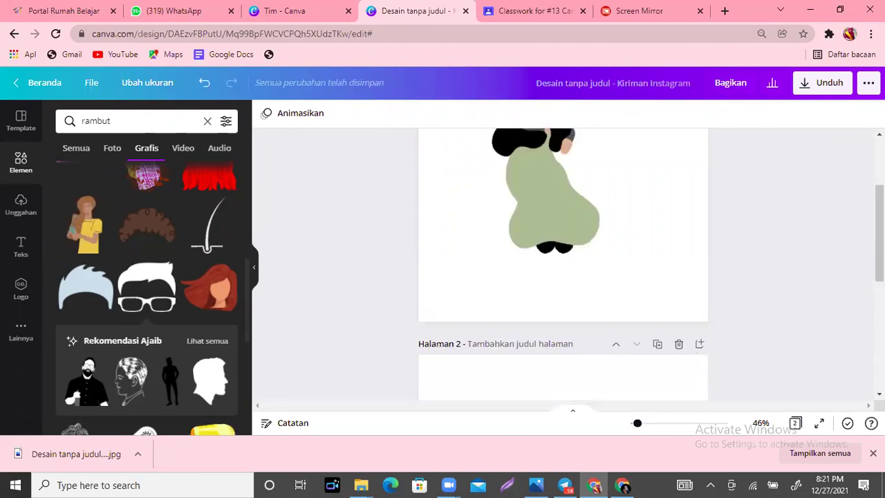
pyautogui.scroll(-3, 562, 263)
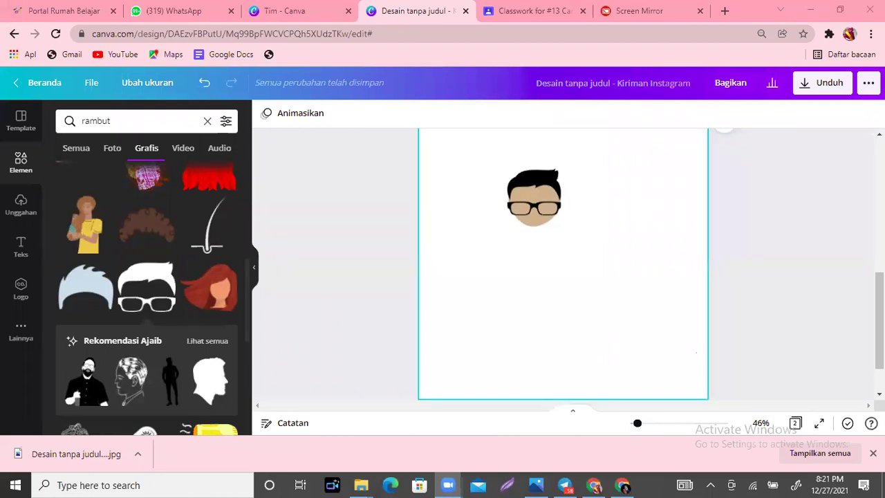
pyautogui.scroll(1, 583, 332)
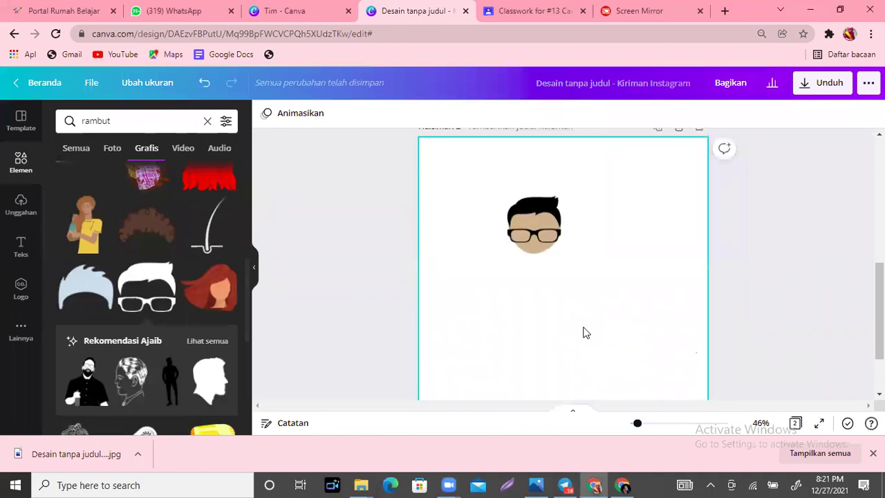
# Step: Group the blob and hair into one face and align it to page 2's centre guide
pyautogui.click(560, 233)
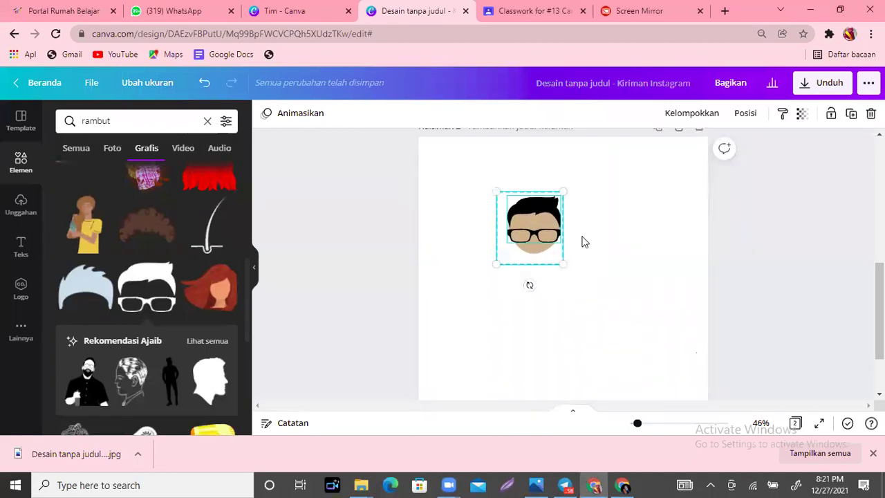
pyautogui.click(693, 115)
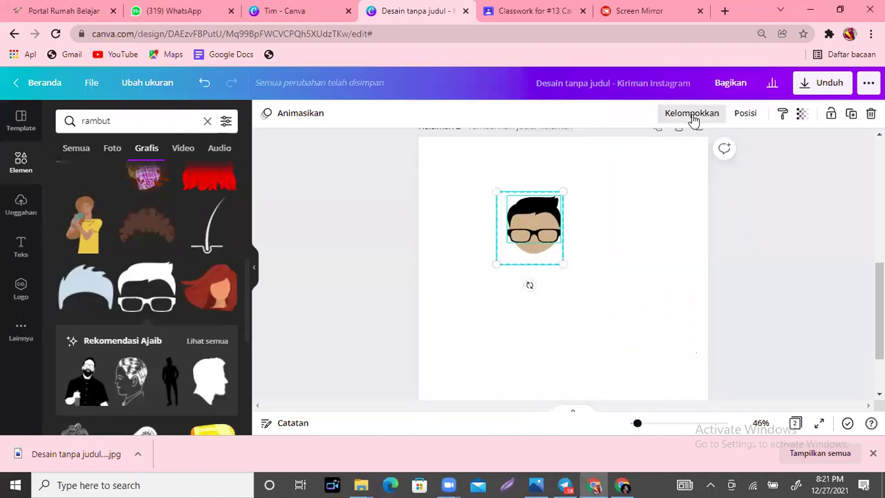
pyautogui.click(529, 221)
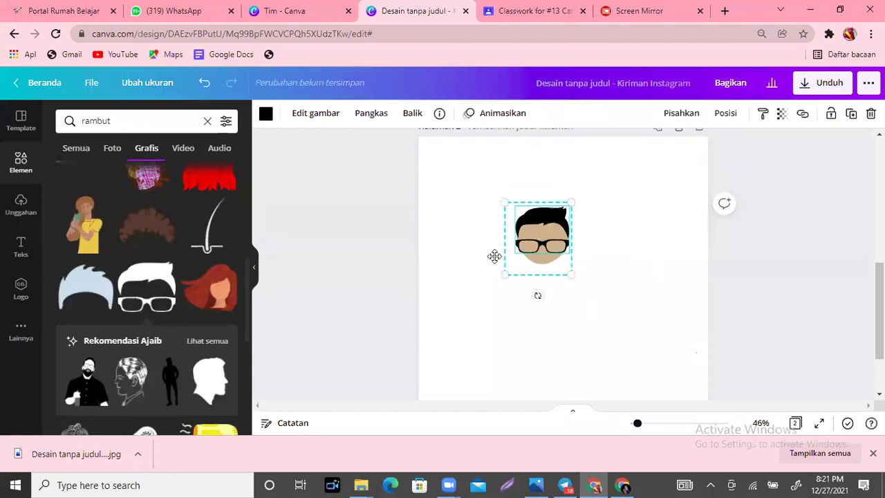
pyautogui.moveTo(546, 228)
pyautogui.mouseDown()
pyautogui.moveTo(576, 284)
pyautogui.moveTo(545, 224)
pyautogui.mouseUp()
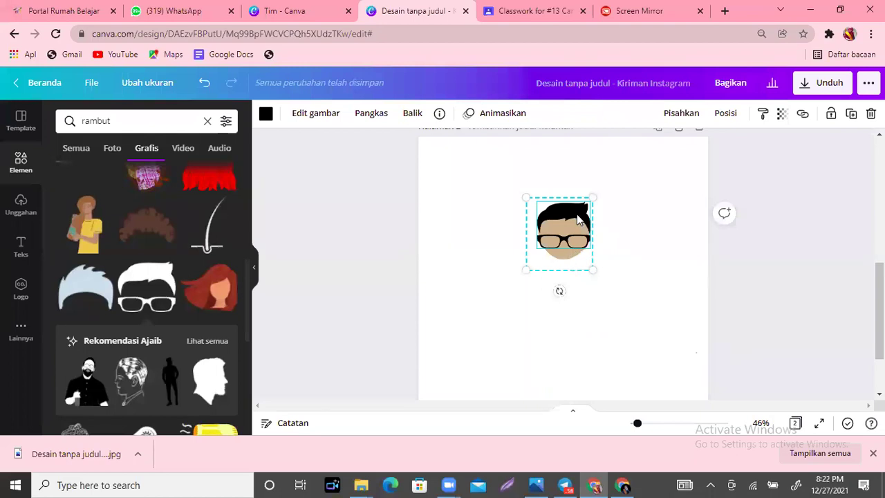
pyautogui.moveTo(550, 240); pyautogui.dragTo(548, 241)
pyautogui.moveTo(589, 201); pyautogui.dragTo(536, 187)
# Step: Search the graphics for 'kaos' t-shirts
pyautogui.click(131, 120)
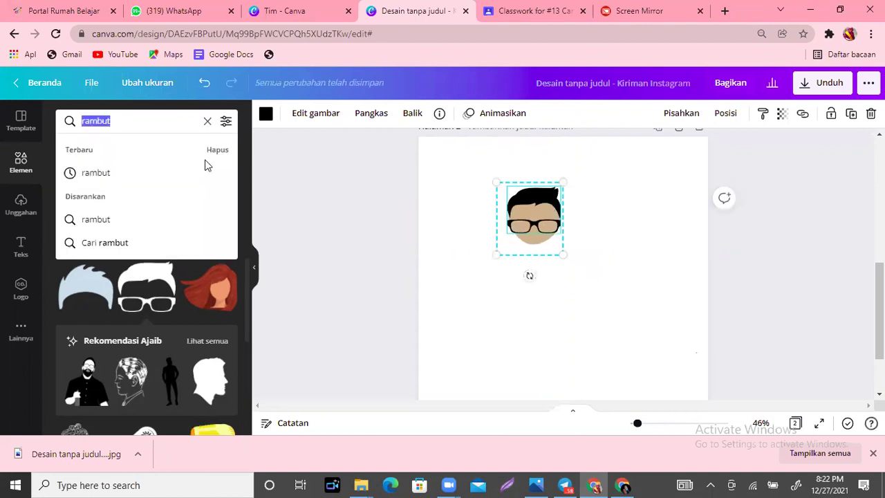
pyautogui.write('b')
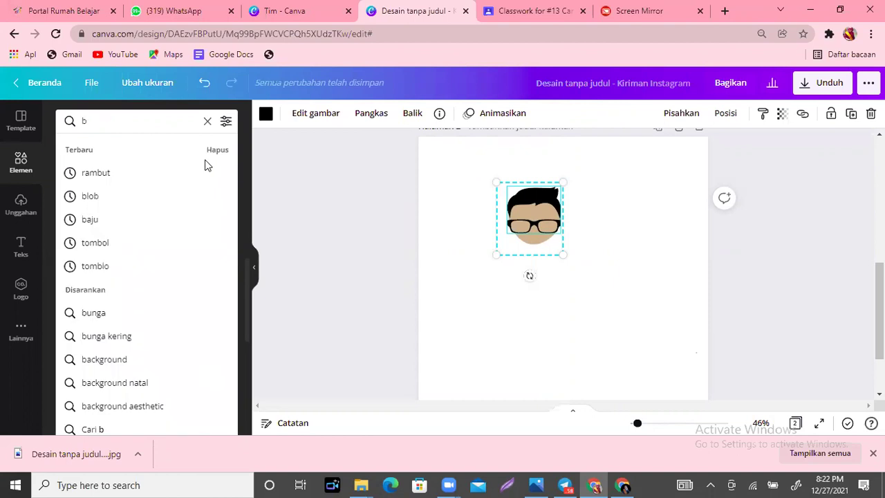
pyautogui.press('BackSpace')
pyautogui.write('kap')
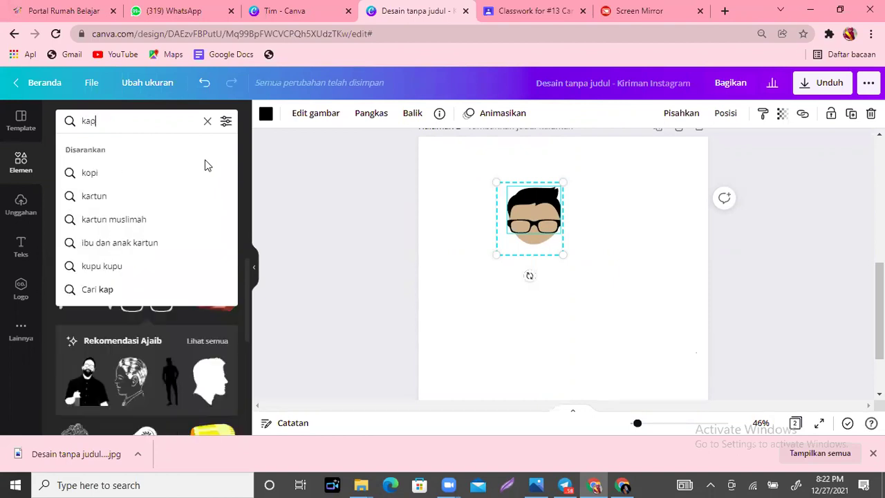
pyautogui.press('BackSpace')
pyautogui.write('os')
pyautogui.press('Return')
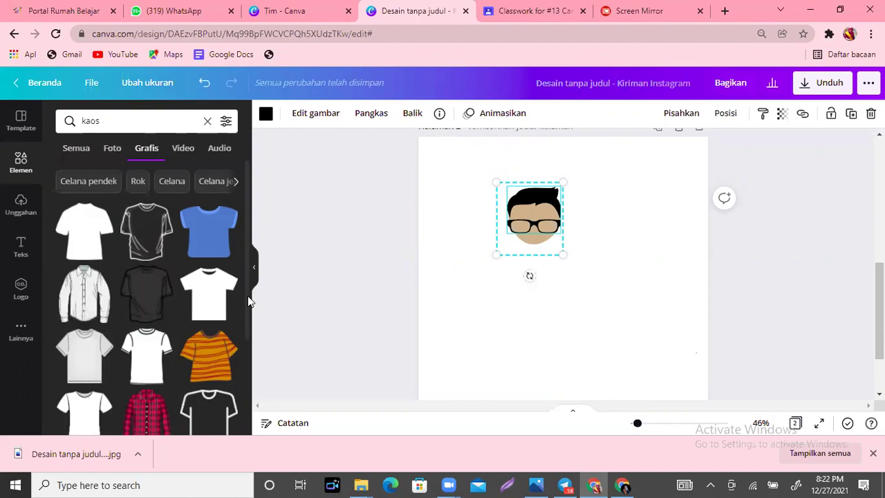
# Step: Add the colourful patterned shirt and place it just below the cartoon head
pyautogui.scroll(-1, 248, 301)
pyautogui.scroll(-3, 243, 297)
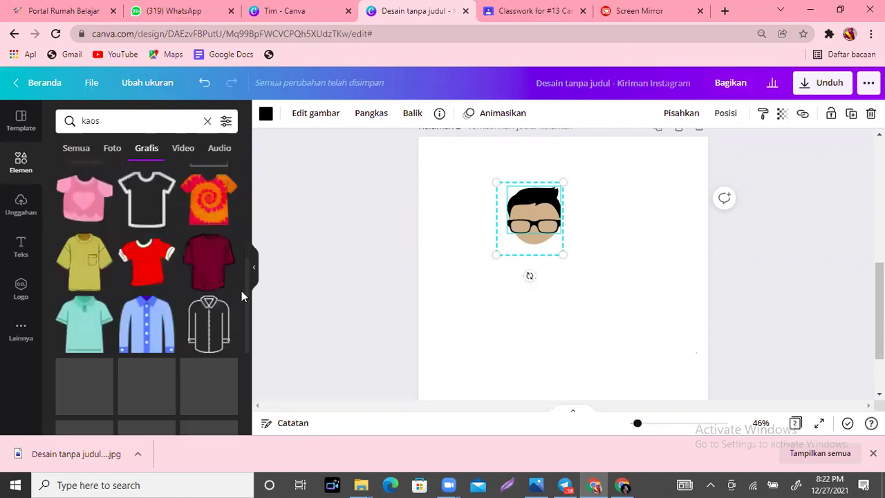
pyautogui.scroll(-1, 243, 304)
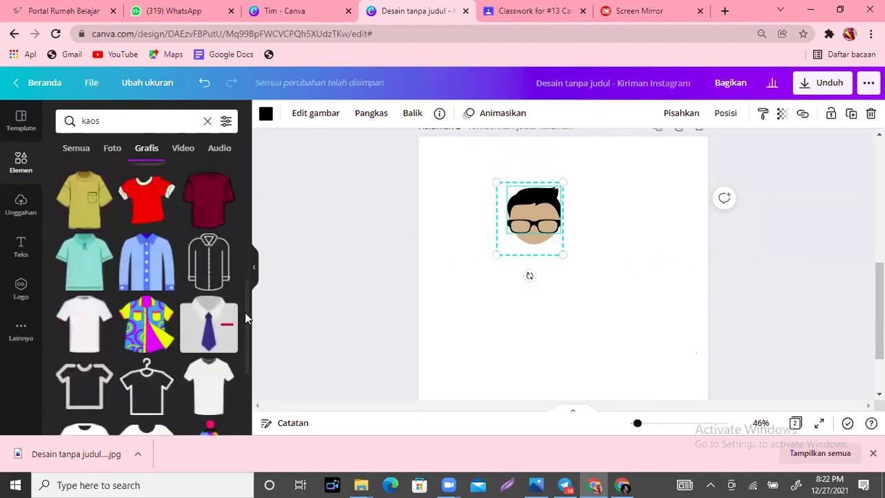
pyautogui.scroll(-1, 243, 313)
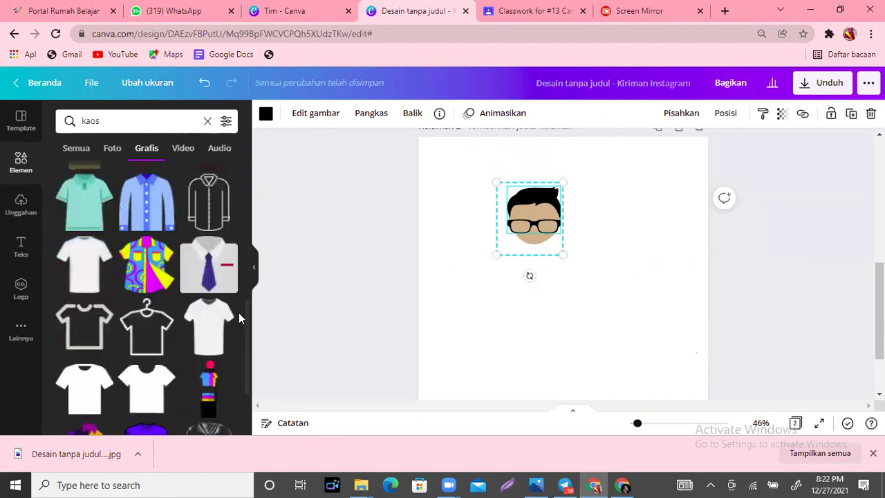
pyautogui.click(137, 260)
pyautogui.moveTo(549, 338); pyautogui.dragTo(530, 333)
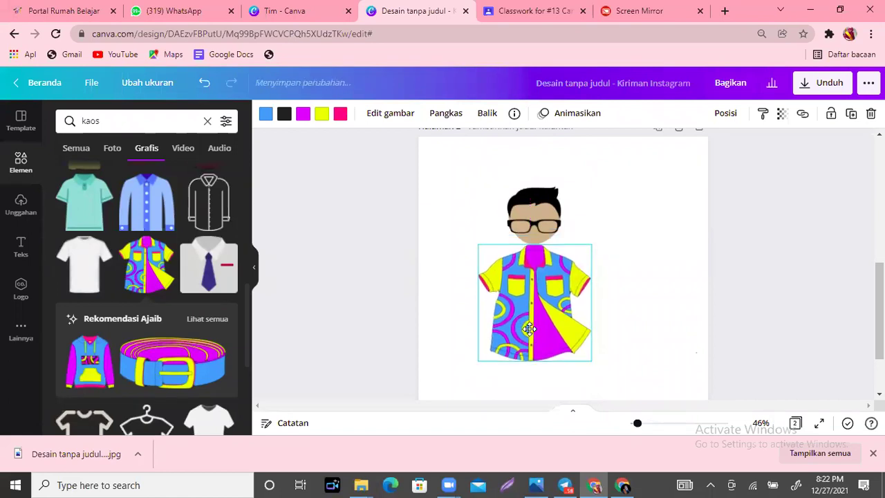
pyautogui.click(636, 356)
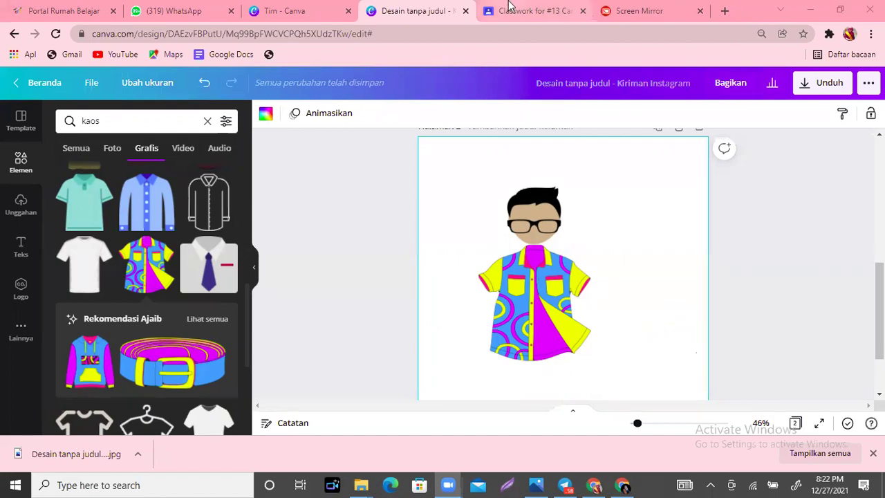
# Step: In the 'Tim - Canva' tab, clear the 'kiriman instagram' search and open account settings
pyautogui.click(287, 6)
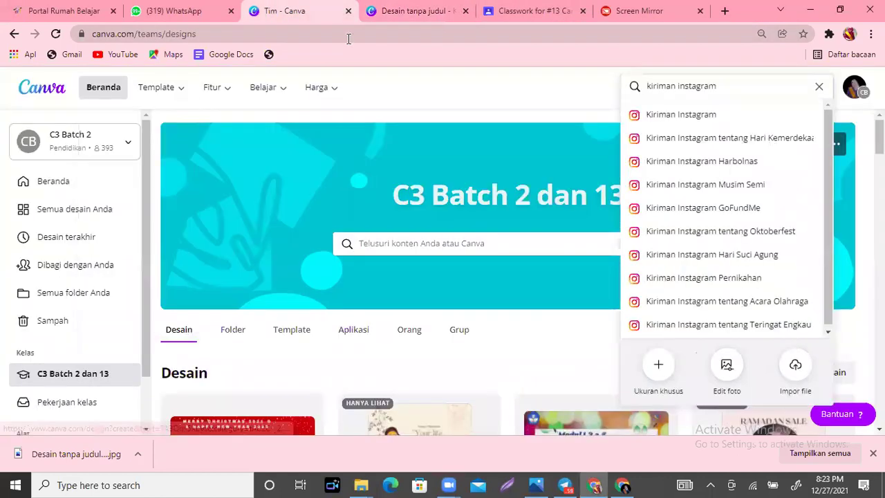
pyautogui.click(819, 87)
pyautogui.click(537, 82)
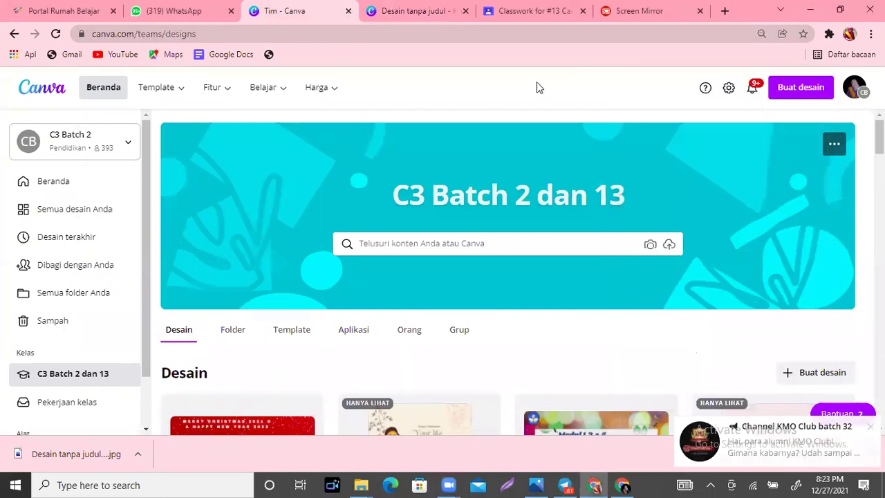
pyautogui.click(729, 89)
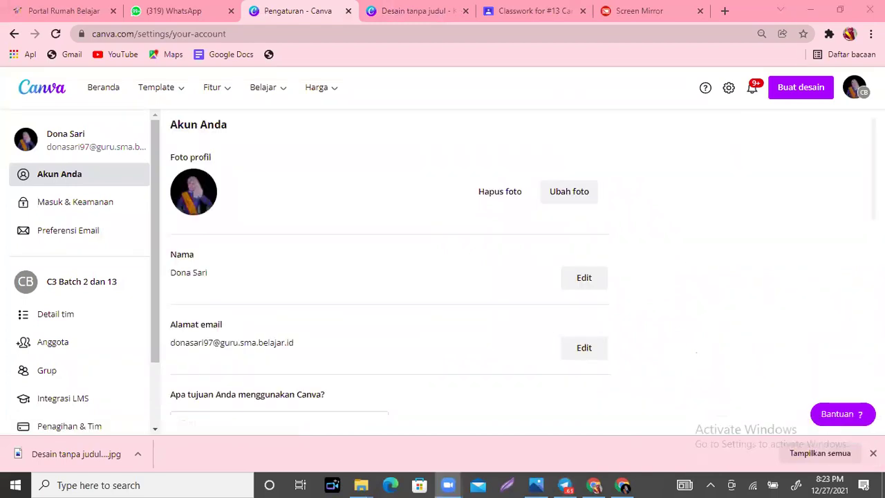
pyautogui.scroll(-5, 544, 254)
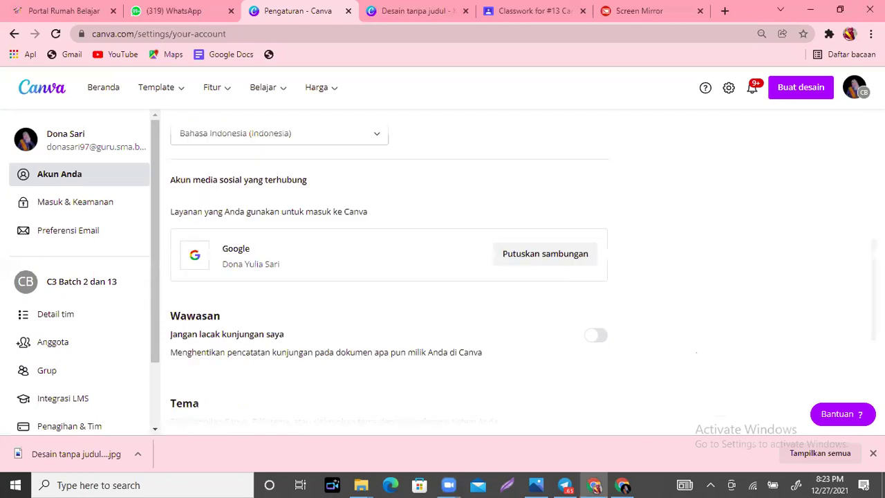
pyautogui.moveTo(338, 88)
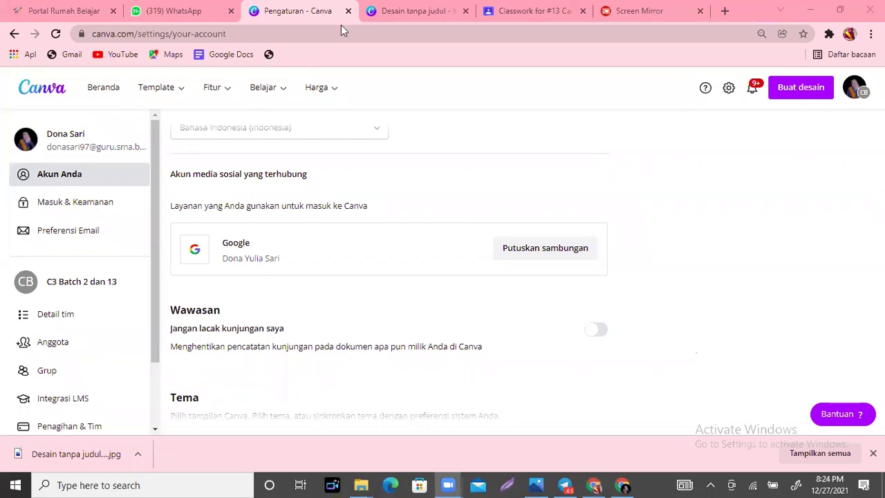
# Step: Return to the 'Desain tanpa judul' tab and scroll from page 2 up to page 1
pyautogui.click(432, 9)
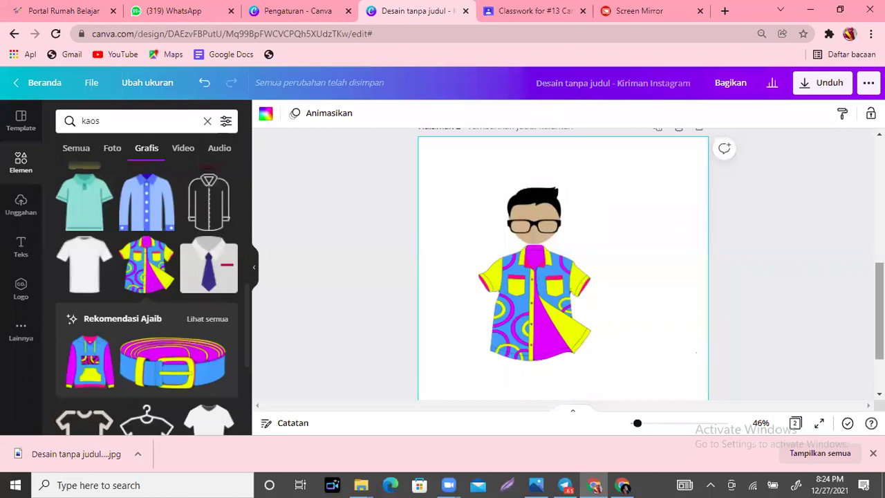
pyautogui.scroll(-1, 563, 263)
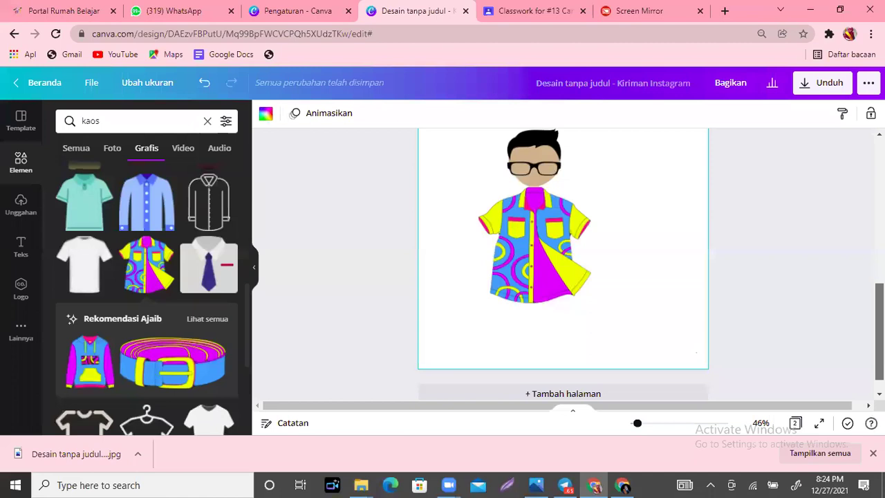
pyautogui.scroll(2, 563, 262)
pyautogui.scroll(5, 563, 263)
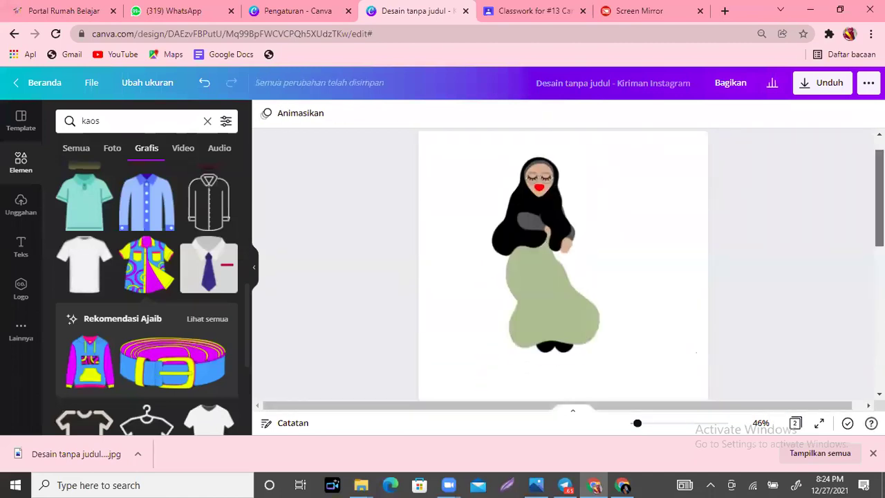
pyautogui.scroll(-1, 563, 263)
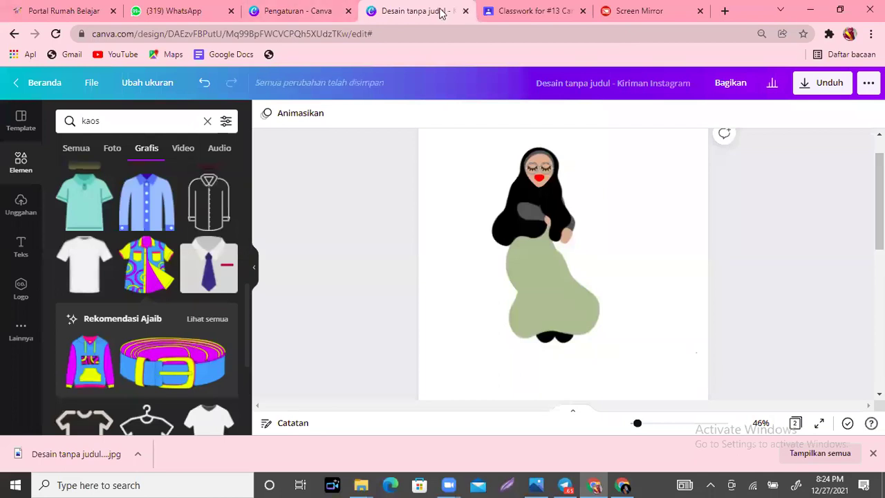
# Step: Search the new-design types for 'karusel' to find Karusel Pos Instagram
pyautogui.click(328, 8)
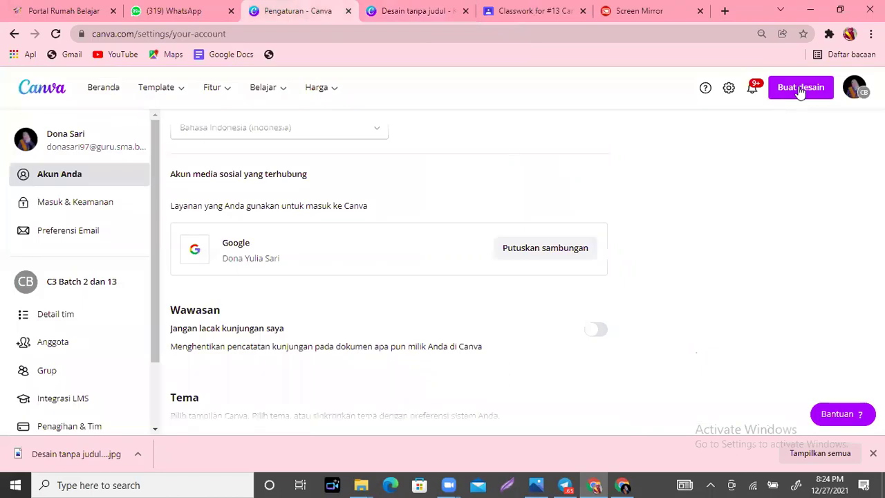
pyautogui.click(800, 90)
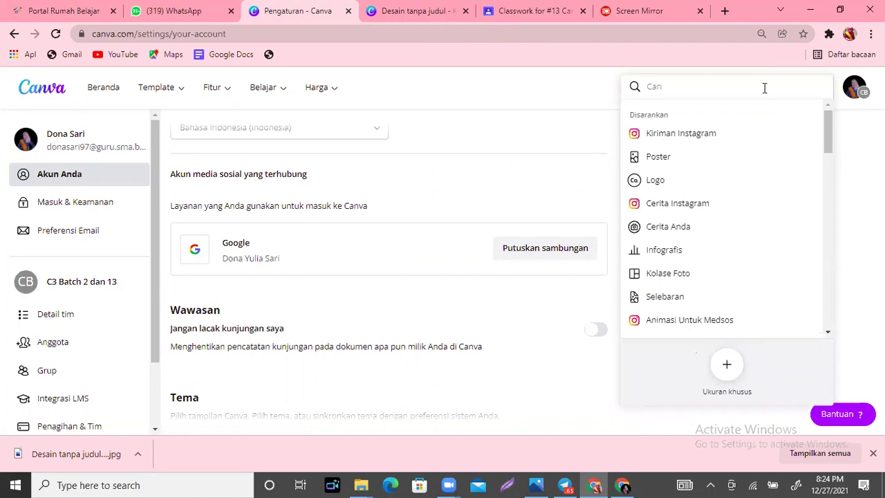
pyautogui.write('karusel')
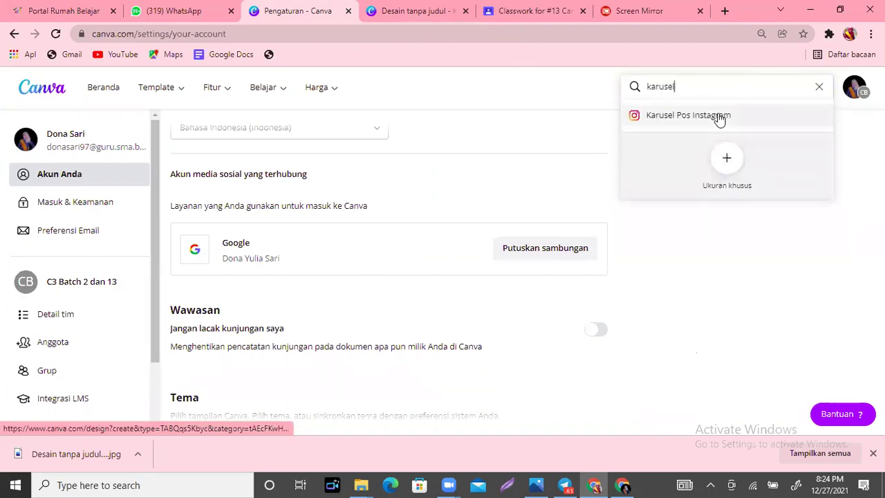
pyautogui.click(720, 119)
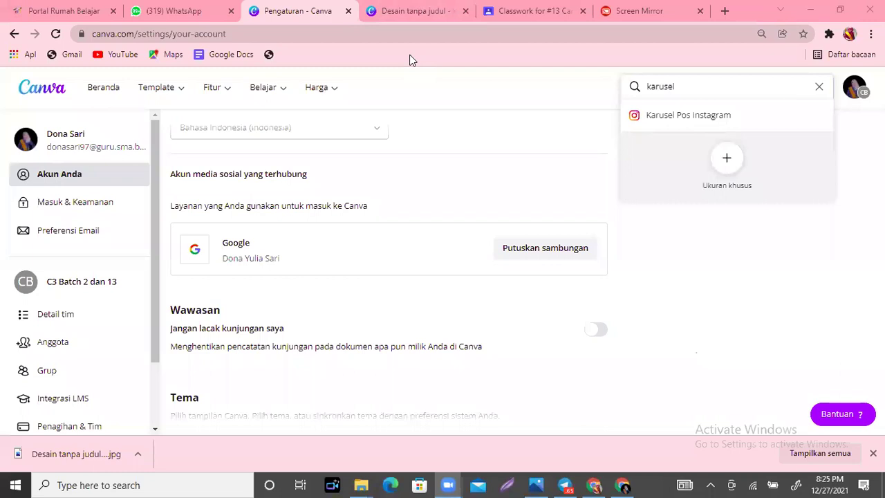
# Step: Create a new blank Karusel Pos Instagram design
pyautogui.click(710, 117)
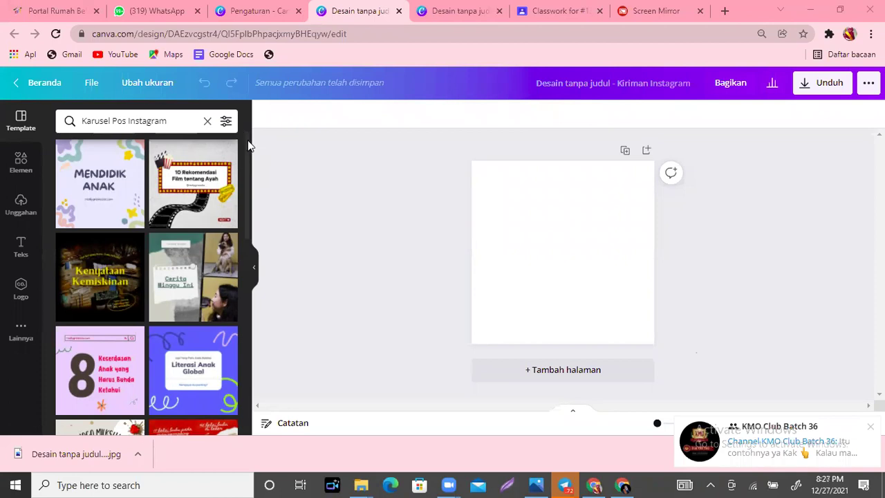
# Step: Browse the carousel templates and open the six-page Social Media Growth Strategy template
pyautogui.scroll(-1, 246, 163)
pyautogui.scroll(-1, 246, 174)
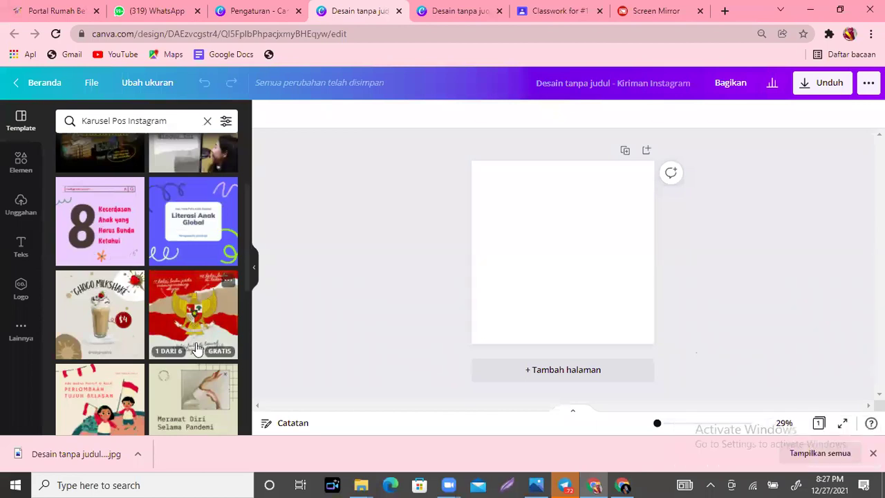
pyautogui.scroll(-1, 246, 281)
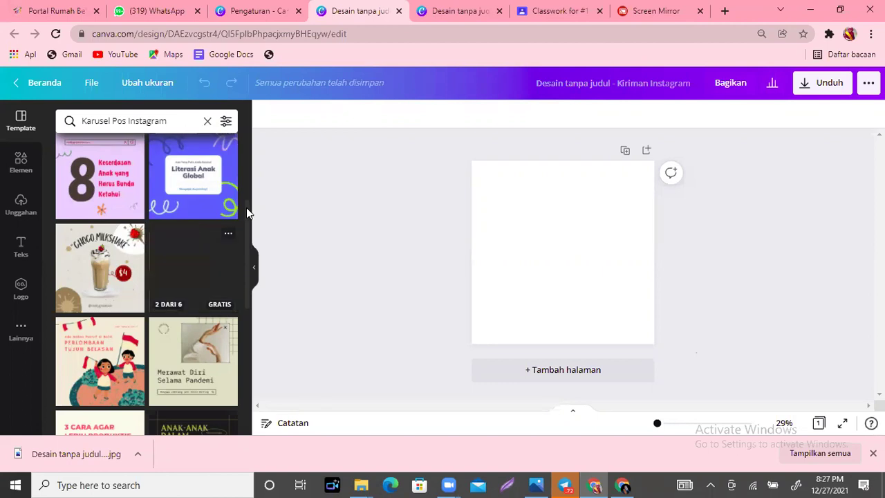
pyautogui.scroll(-5, 248, 231)
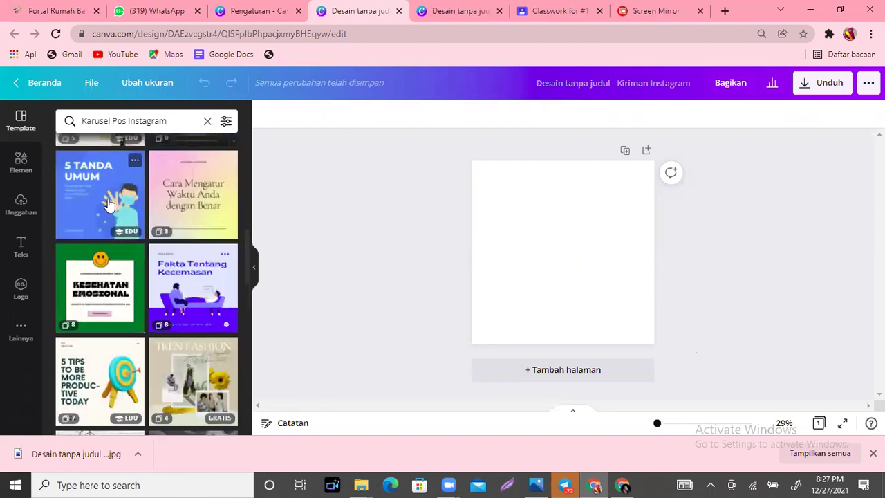
pyautogui.moveTo(179, 211)
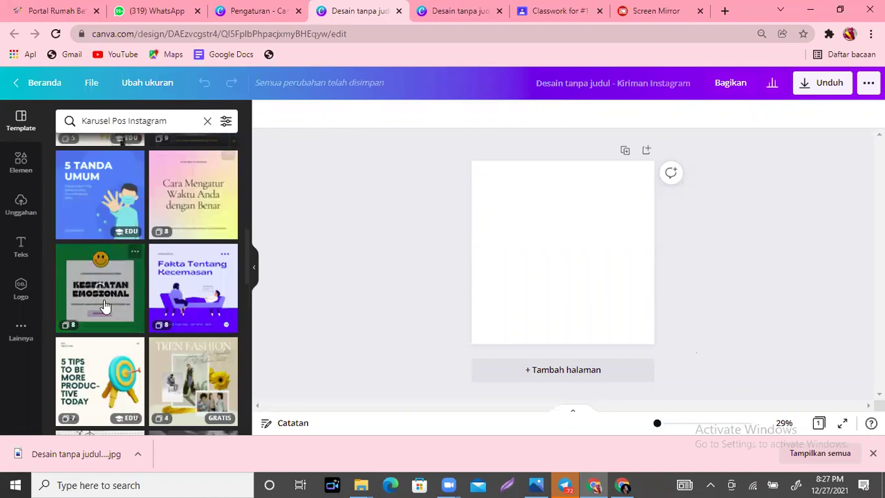
pyautogui.moveTo(181, 308)
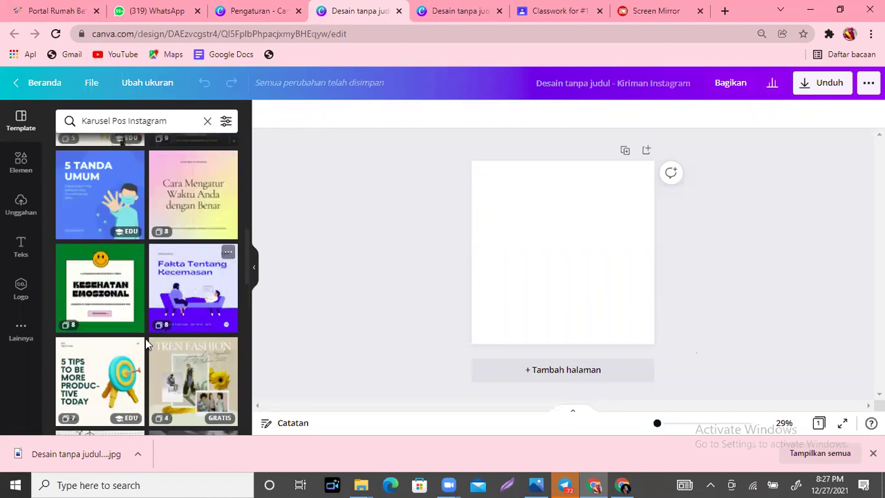
pyautogui.moveTo(88, 399)
pyautogui.scroll(-3, 253, 301)
pyautogui.scroll(-2, 255, 318)
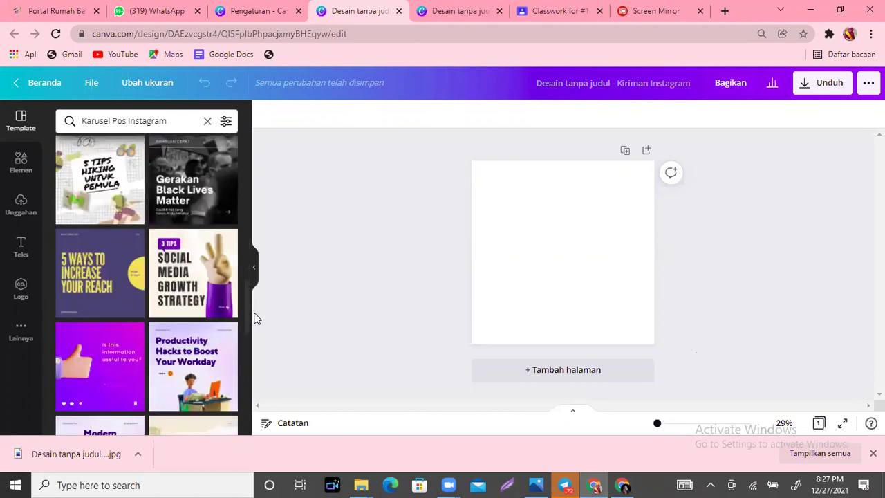
pyautogui.moveTo(178, 286)
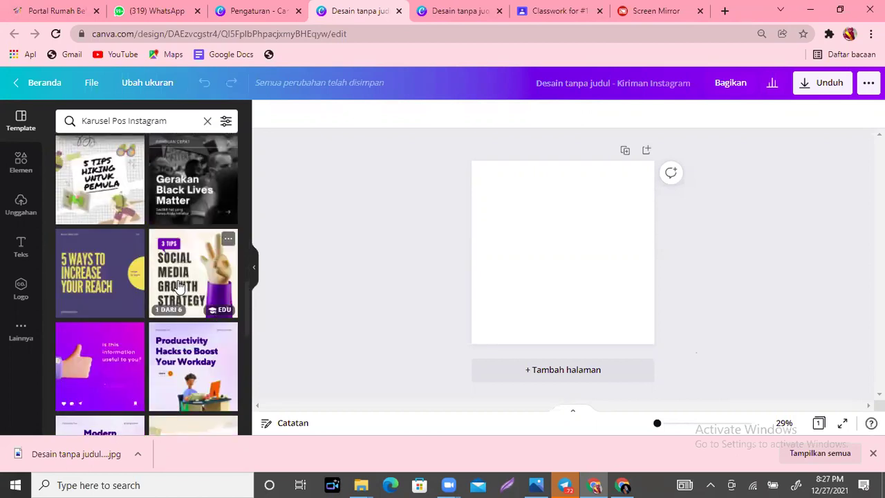
pyautogui.click(179, 286)
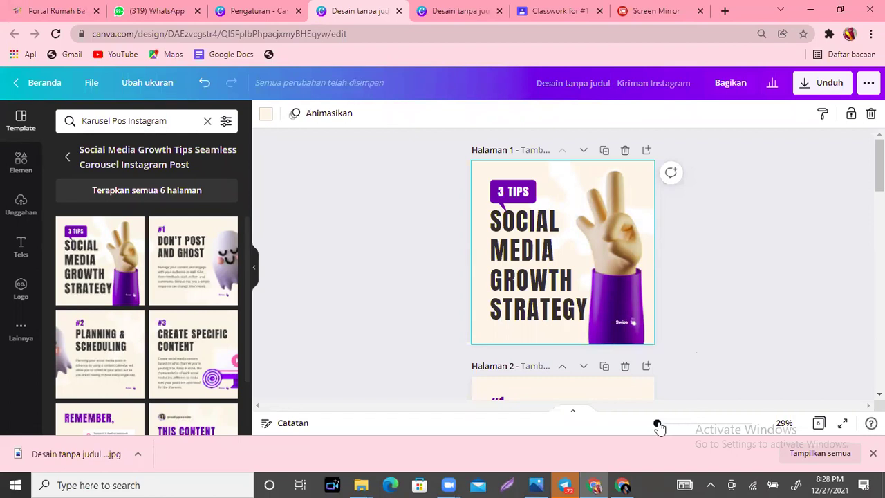
# Step: Zoom the carousel cover page in to 40%
pyautogui.moveTo(662, 428); pyautogui.dragTo(661, 429)
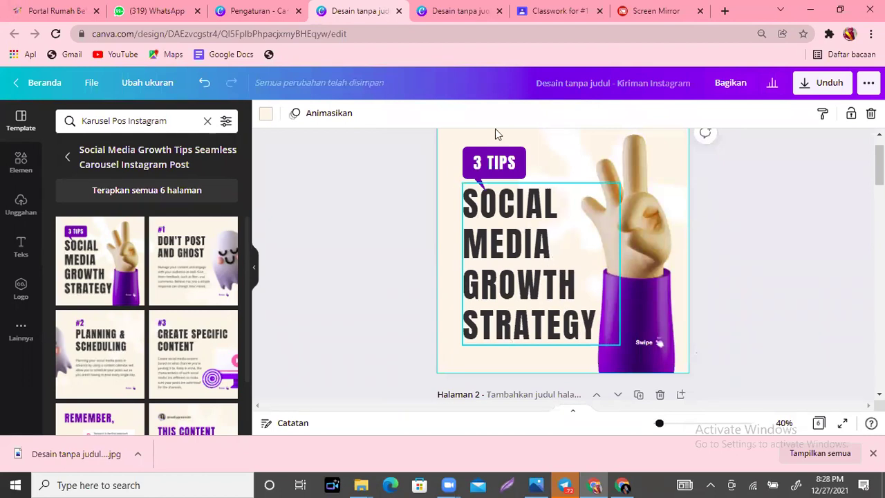
# Step: Replace the '3 TIPS' label with the author's name, shrunk and centred in the purple badge
pyautogui.click(508, 167)
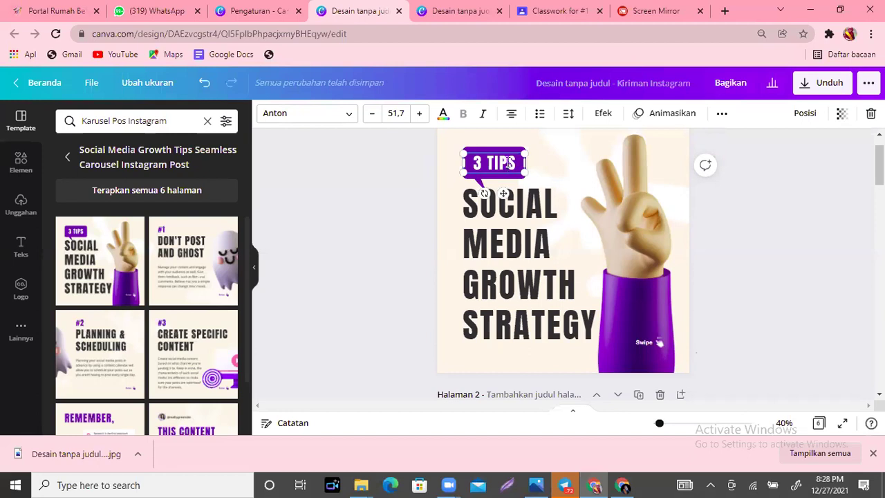
pyautogui.write('MS.')
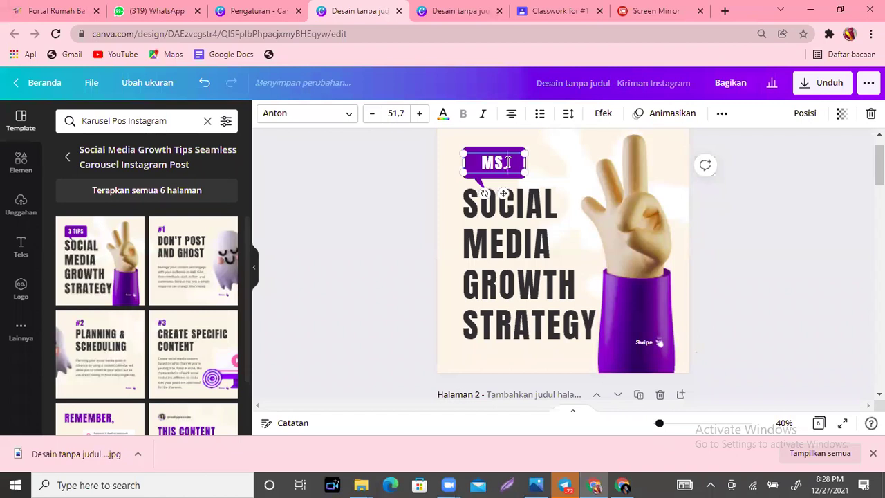
pyautogui.write('  DA')
pyautogui.press('BackSpace')
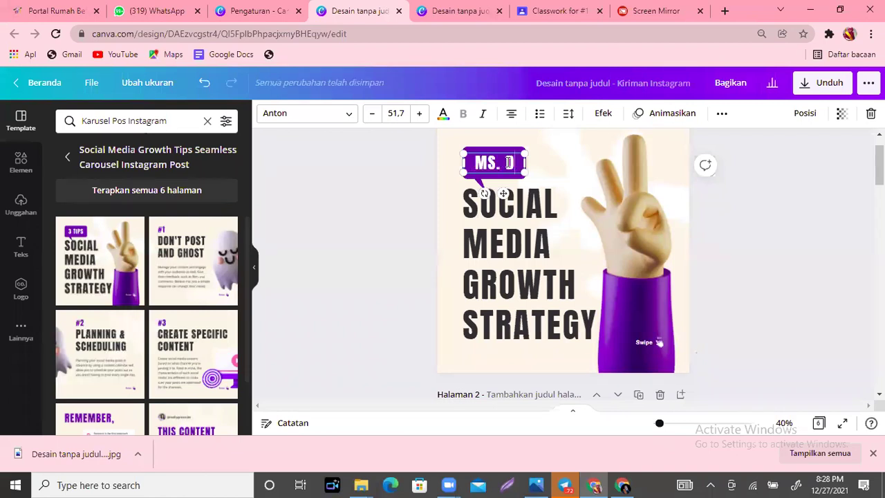
pyautogui.write('ONI')
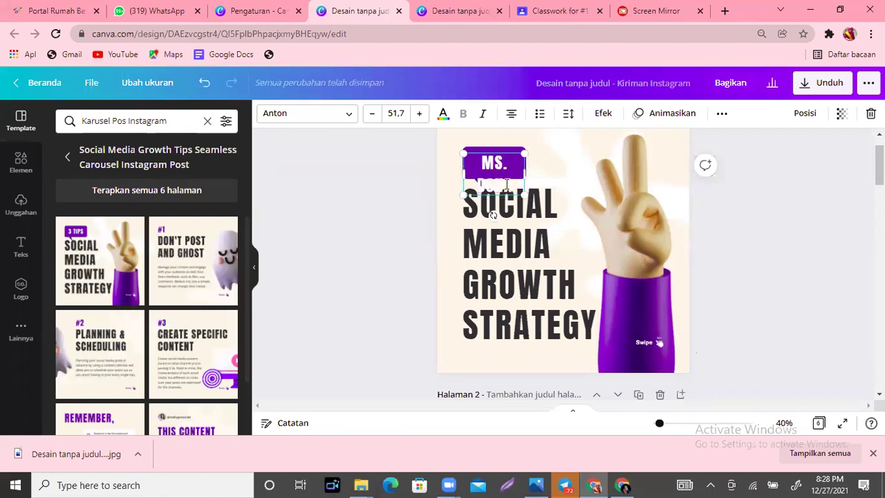
pyautogui.moveTo(504, 183); pyautogui.dragTo(520, 163)
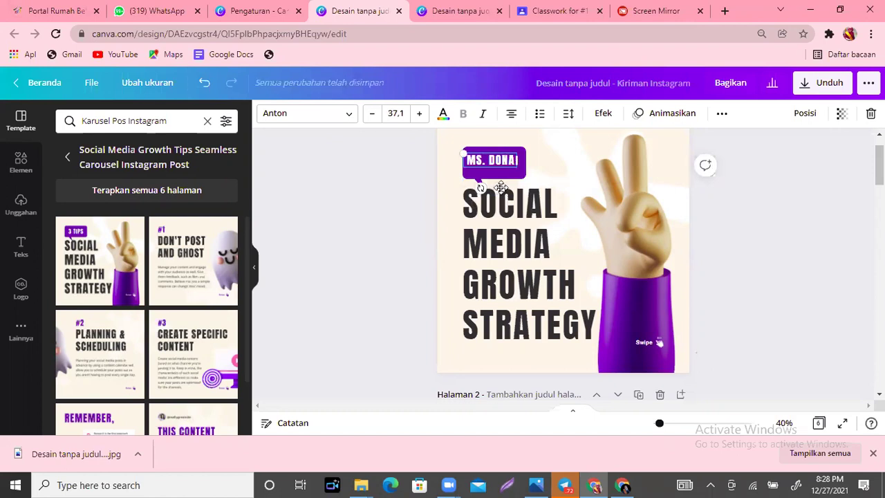
pyautogui.moveTo(502, 190); pyautogui.dragTo(506, 192)
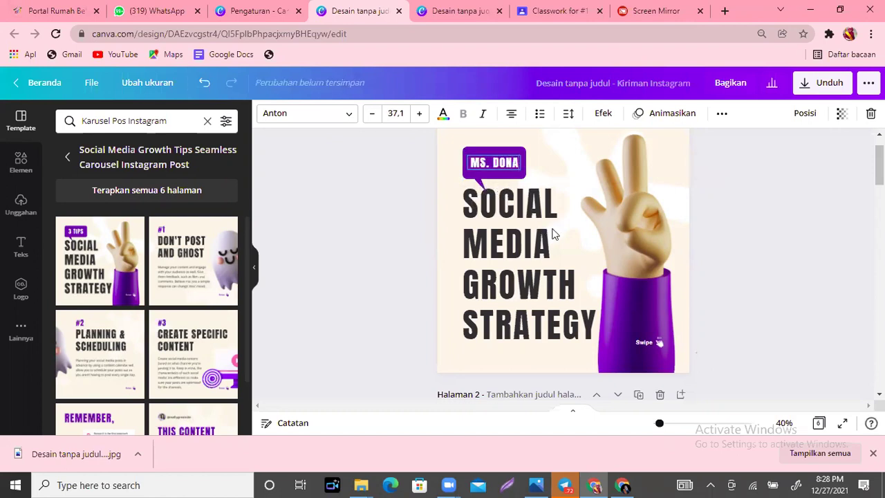
pyautogui.click(553, 235)
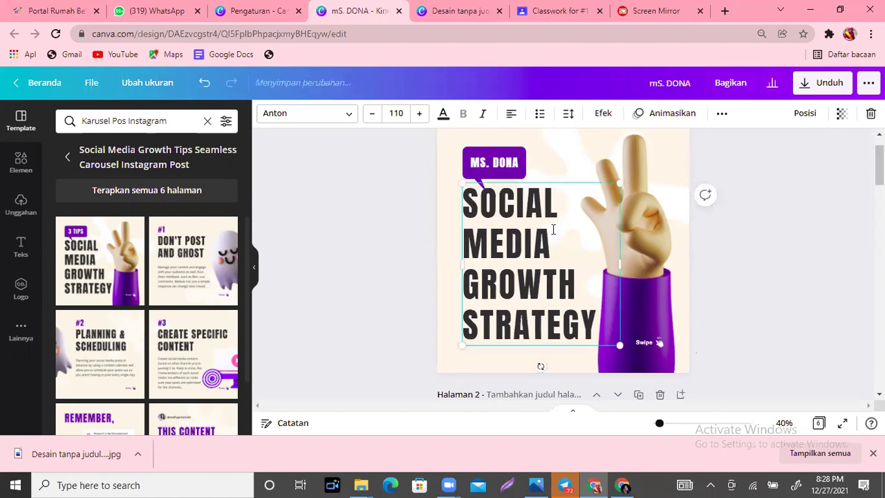
# Step: Retitle the heading 'GERAK LURUS BERATURAN', resize and lower it, and delete the hand image
pyautogui.doubleClick(553, 229)
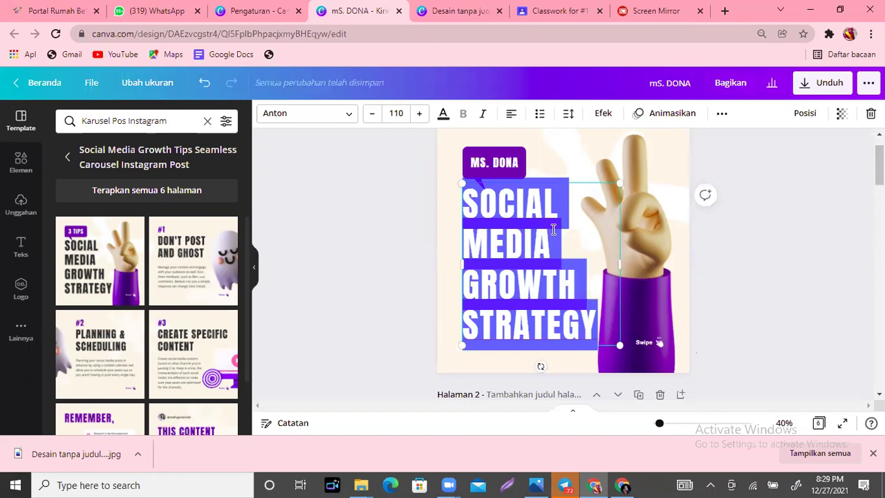
pyautogui.write('GER')
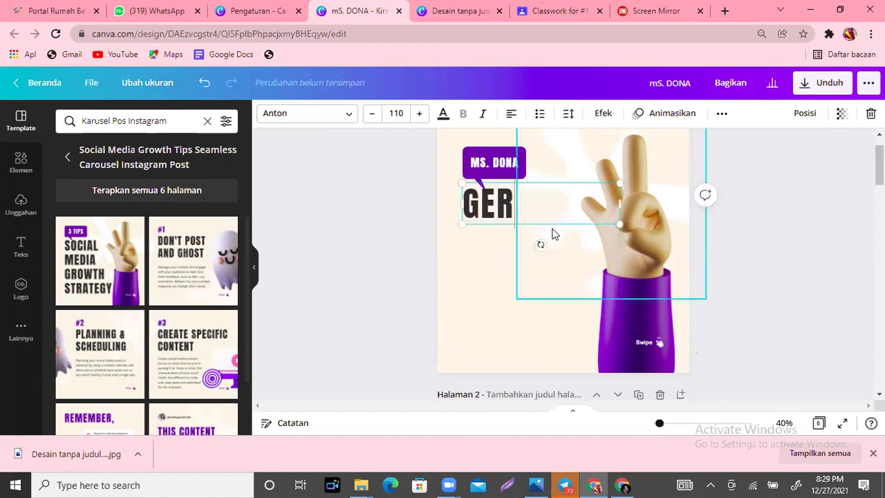
pyautogui.write('AK L')
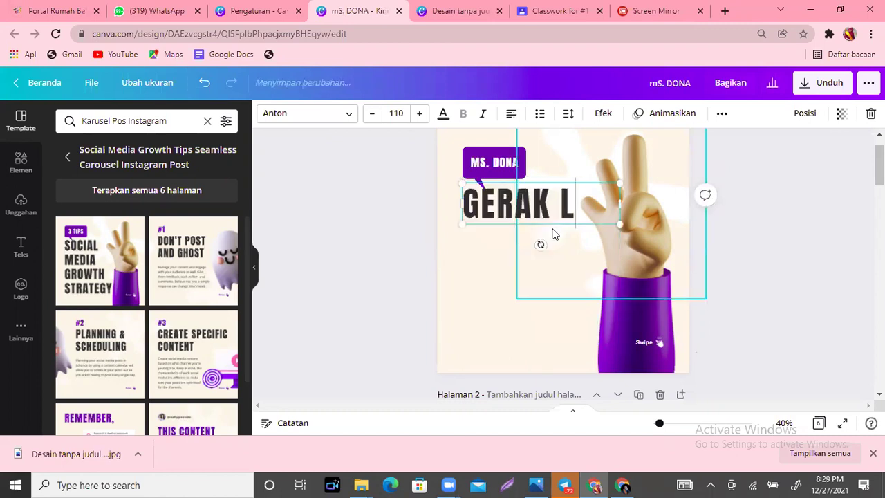
pyautogui.write('URUS ')
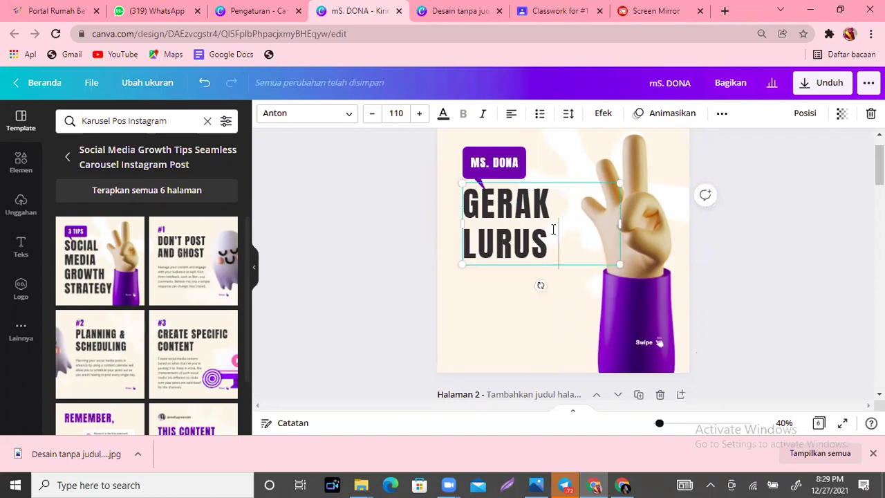
pyautogui.write('BERATURA')
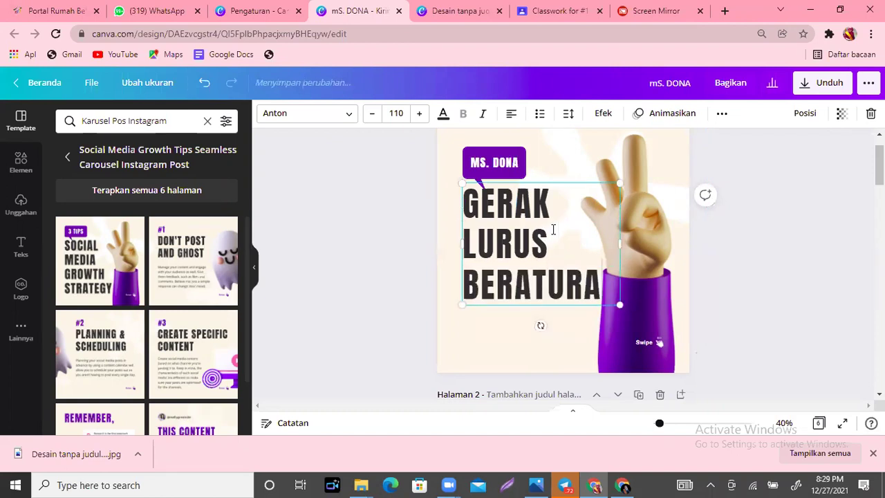
pyautogui.write('N')
pyautogui.moveTo(620, 344); pyautogui.dragTo(597, 325)
pyautogui.moveTo(598, 255); pyautogui.dragTo(620, 255)
pyautogui.click(622, 343)
pyautogui.moveTo(530, 278); pyautogui.dragTo(523, 266)
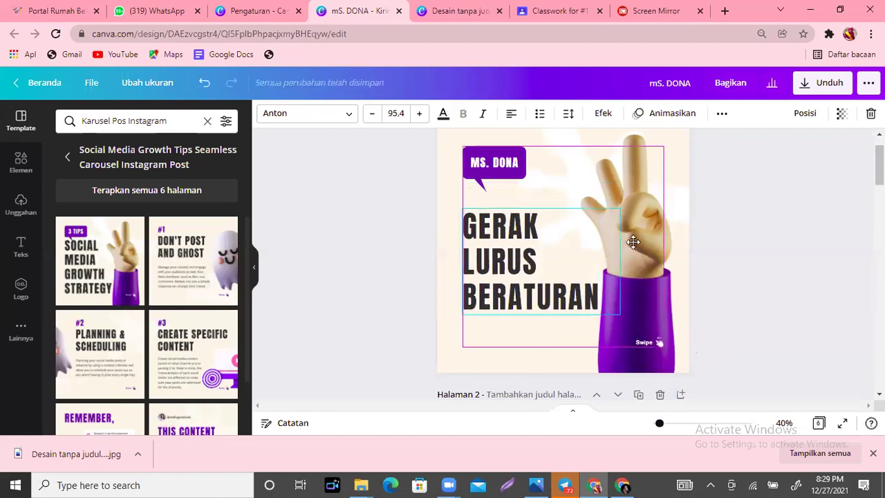
pyautogui.click(657, 297)
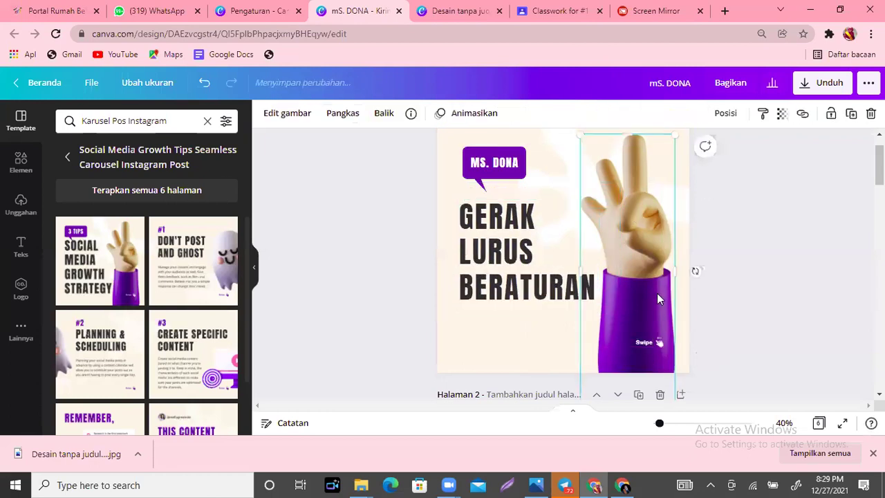
pyautogui.press('Delete')
# Step: Colour the Swipe label with the purple document swatch
pyautogui.click(636, 342)
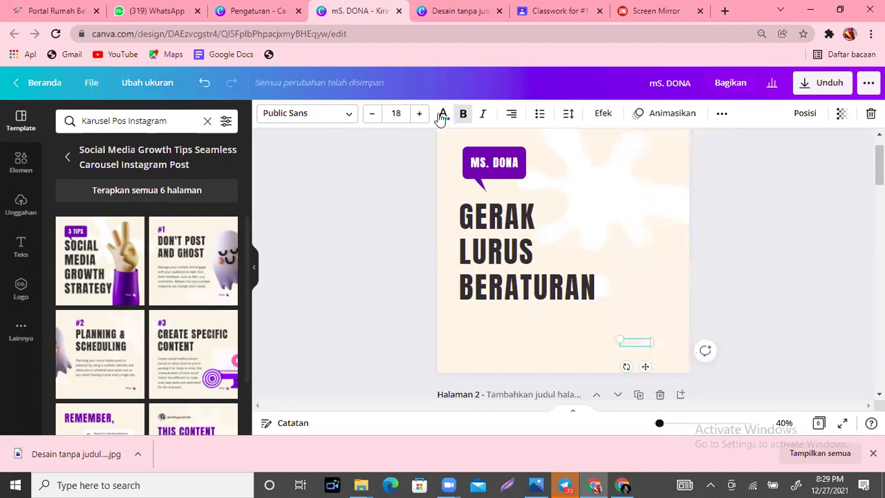
pyautogui.click(442, 115)
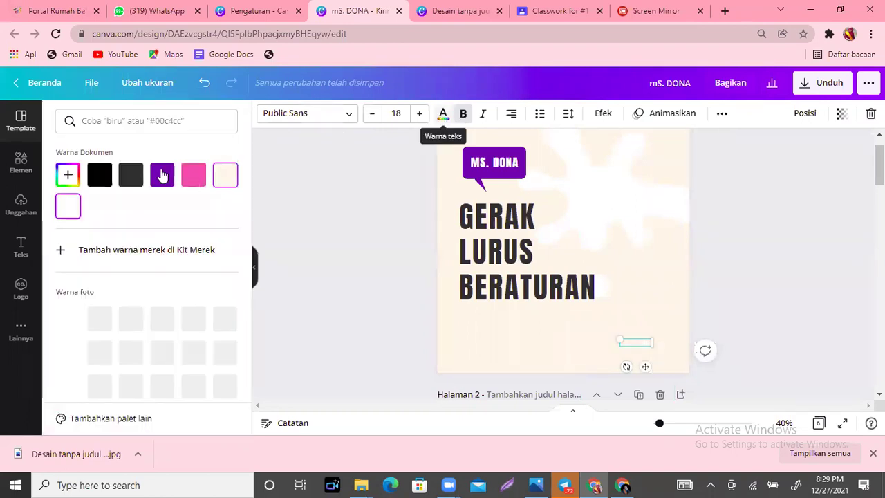
pyautogui.click(162, 175)
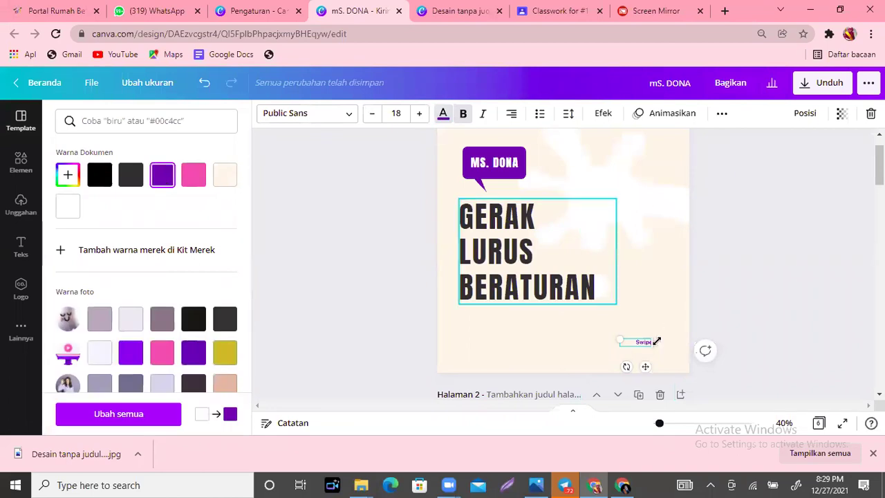
pyautogui.click(650, 296)
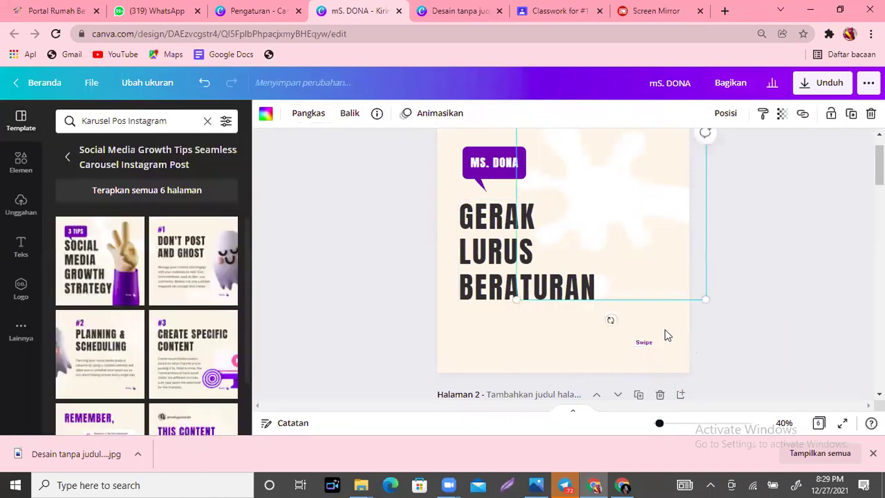
# Step: Make the small icon beside Swipe purple as well, then deselect
pyautogui.click(658, 345)
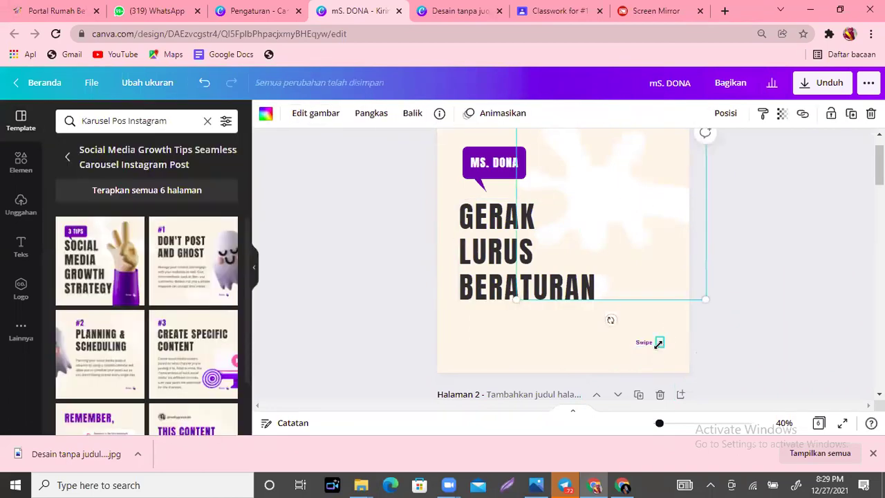
pyautogui.click(276, 114)
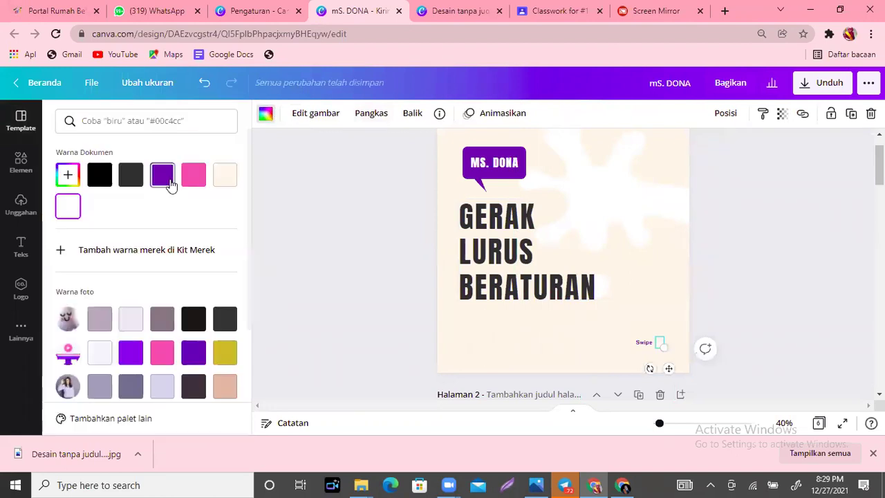
pyautogui.click(658, 267)
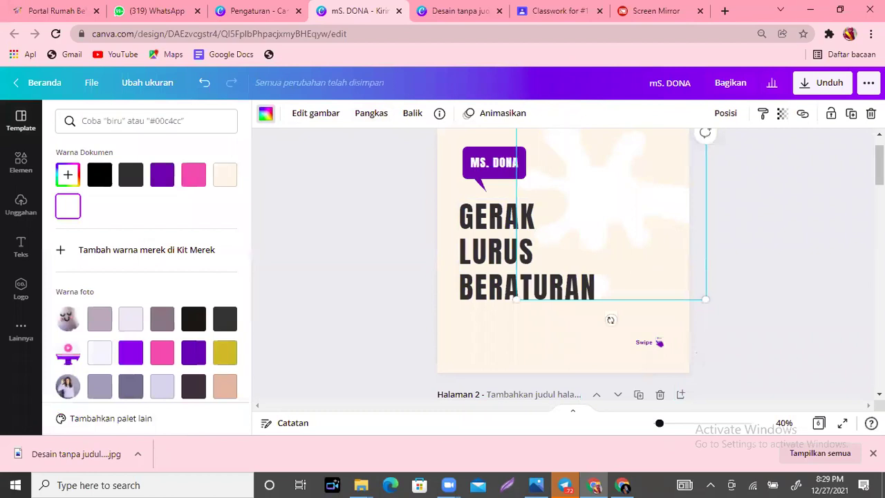
pyautogui.click(467, 393)
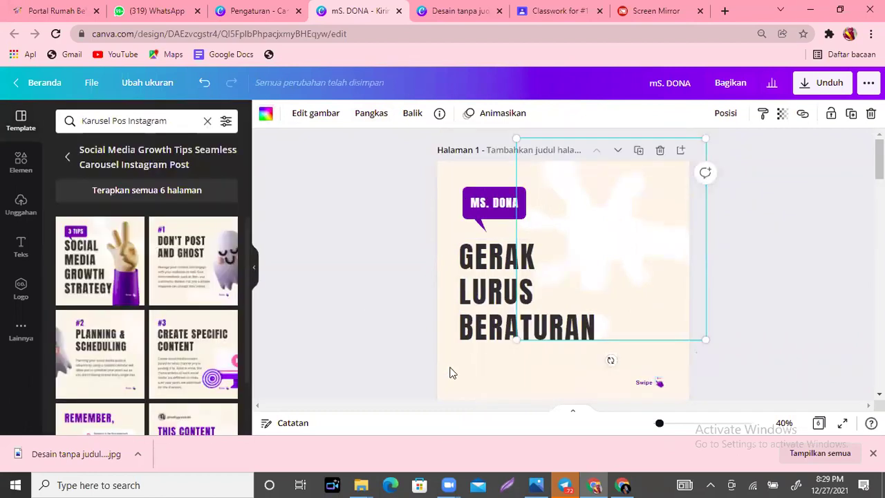
pyautogui.click(24, 210)
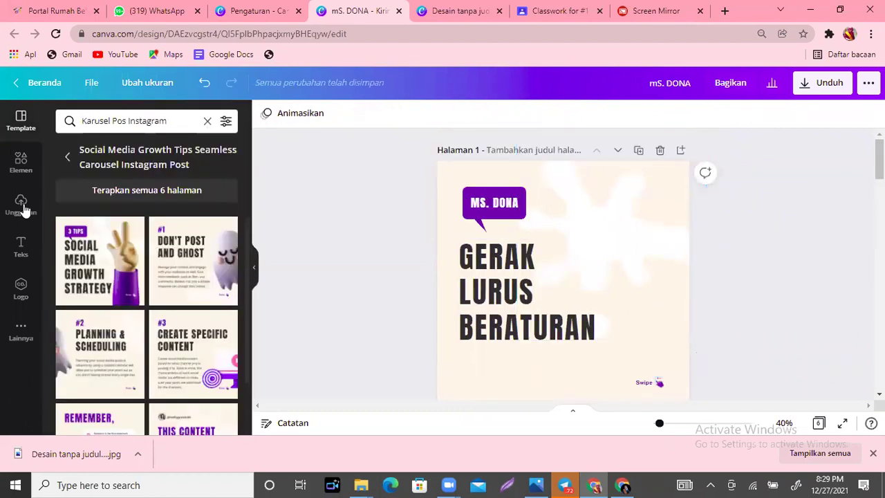
# Step: Upload the image 'Desain tanpa judul (33)' from the computer to Unggahan
pyautogui.click(22, 204)
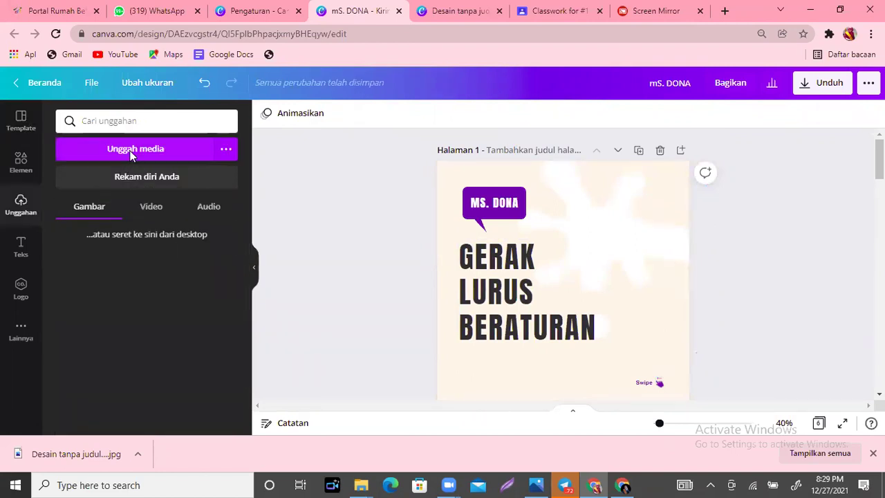
pyautogui.click(131, 152)
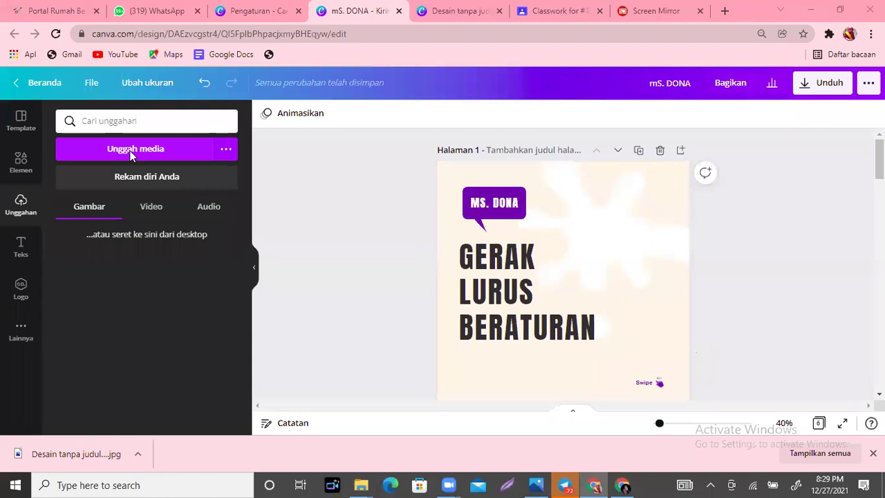
pyautogui.click(132, 155)
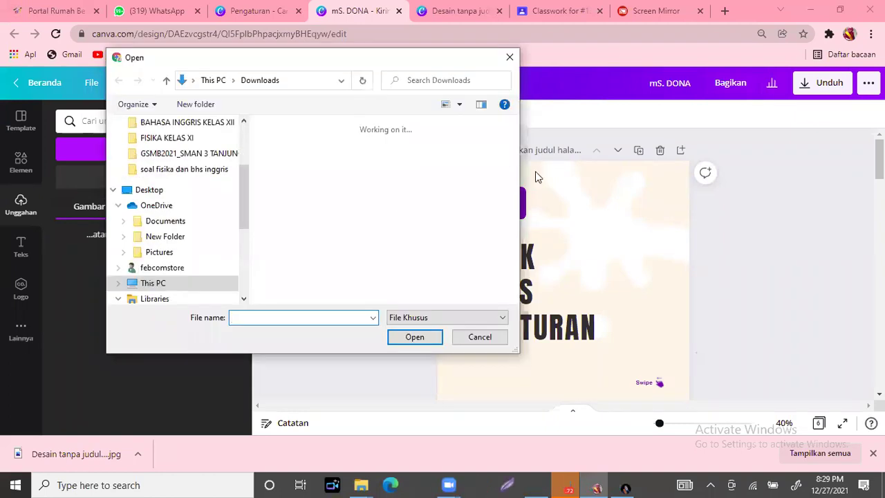
pyautogui.click(413, 337)
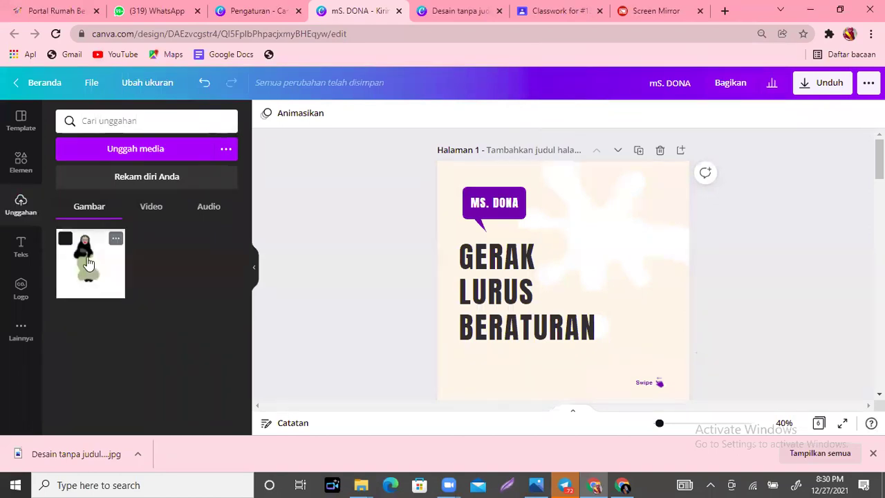
# Step: Place the uploaded girl illustration right of the heading and open its Edit gambar options
pyautogui.click(87, 275)
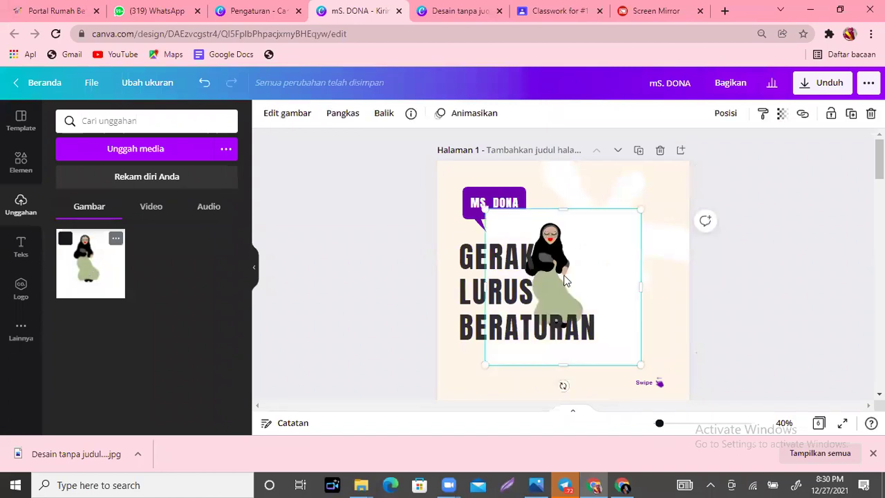
pyautogui.click(579, 257)
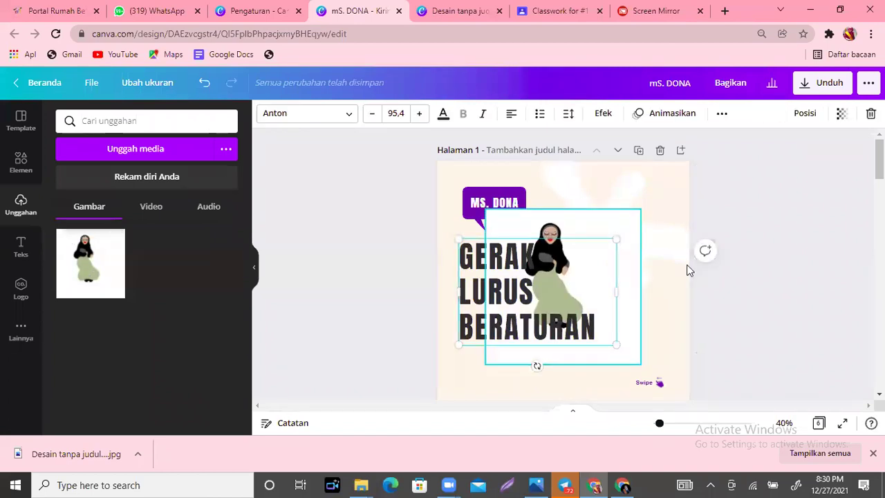
pyautogui.moveTo(563, 221); pyautogui.dragTo(633, 251)
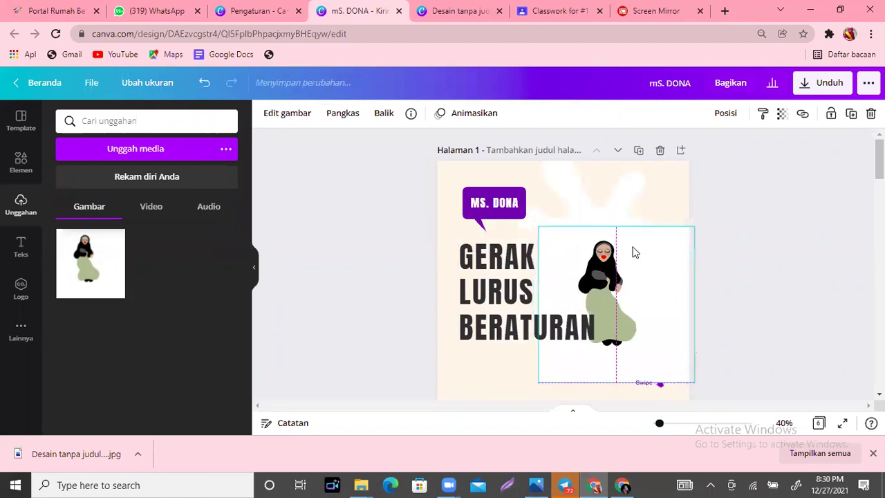
pyautogui.click(296, 115)
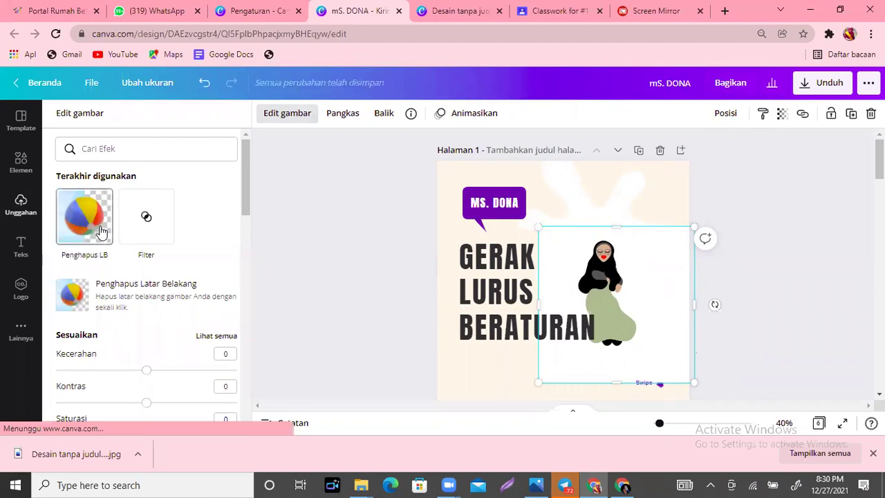
# Step: Remove the figure's white background, enlarge it, and move it right and down
pyautogui.click(100, 231)
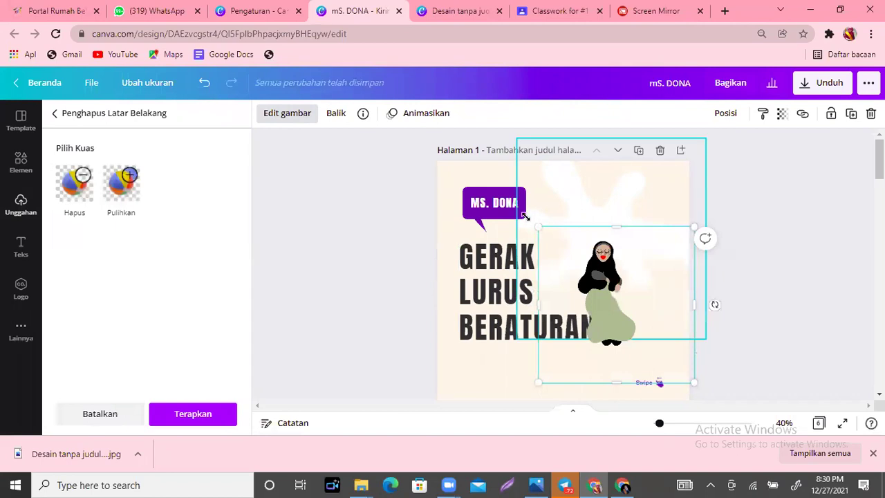
pyautogui.moveTo(526, 217); pyautogui.dragTo(489, 178)
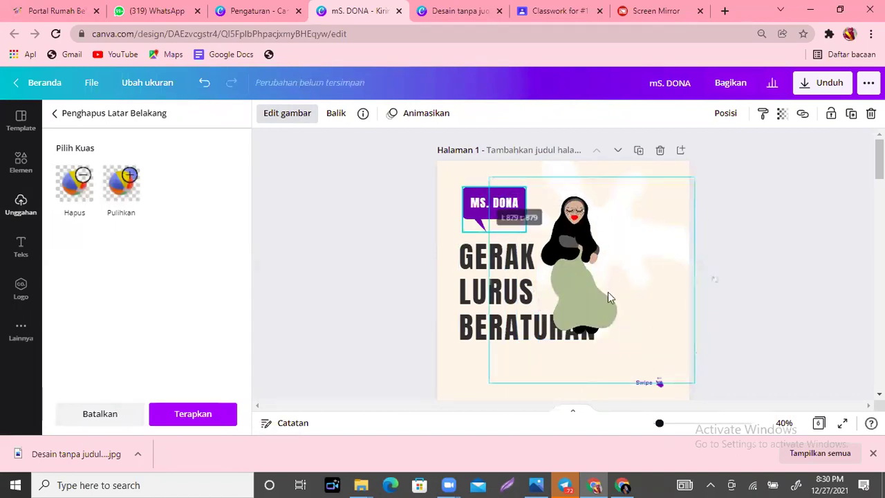
pyautogui.click(572, 280)
pyautogui.click(576, 218)
pyautogui.moveTo(574, 239); pyautogui.dragTo(617, 205)
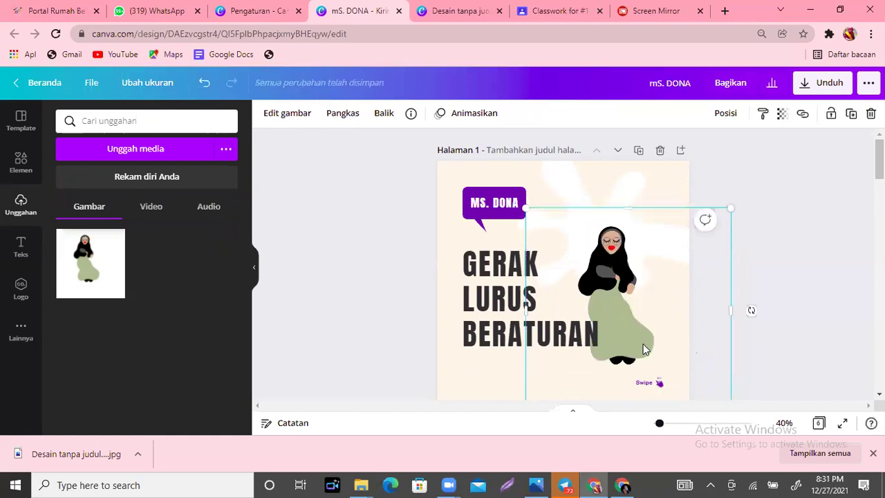
# Step: Enlarge the figure and crop its right, left and top edges to fit the cover
pyautogui.moveTo(730, 209); pyautogui.dragTo(774, 198)
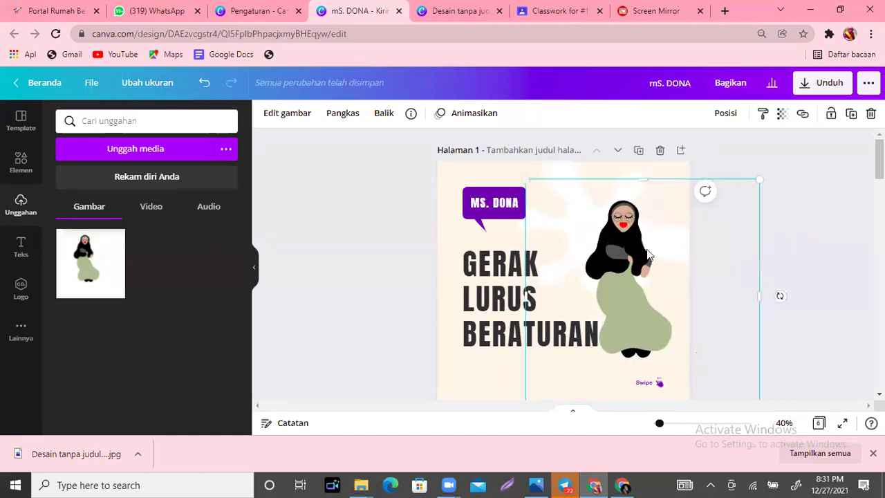
pyautogui.moveTo(633, 266); pyautogui.dragTo(634, 263)
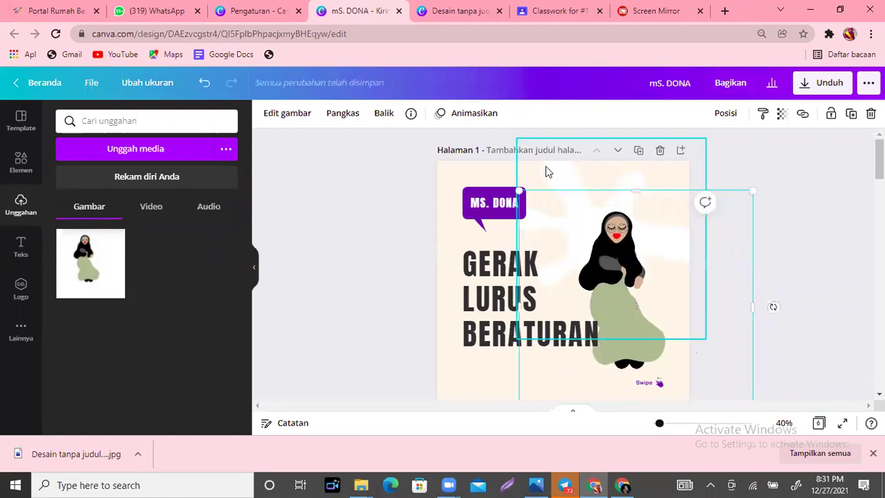
pyautogui.moveTo(753, 307); pyautogui.dragTo(691, 307)
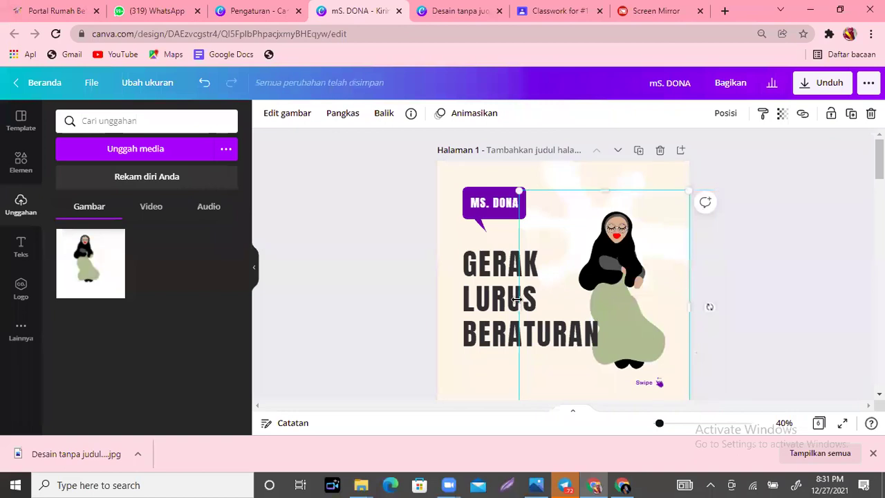
pyautogui.moveTo(516, 299); pyautogui.dragTo(563, 305)
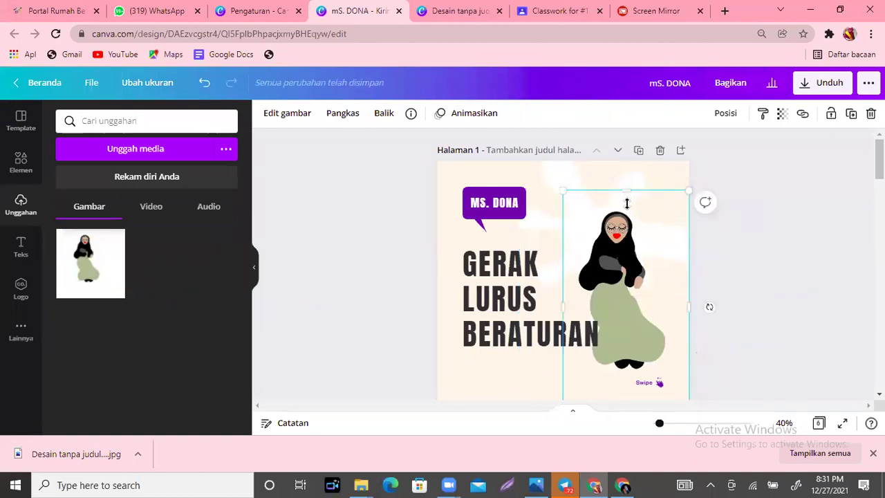
pyautogui.moveTo(627, 203); pyautogui.dragTo(626, 204)
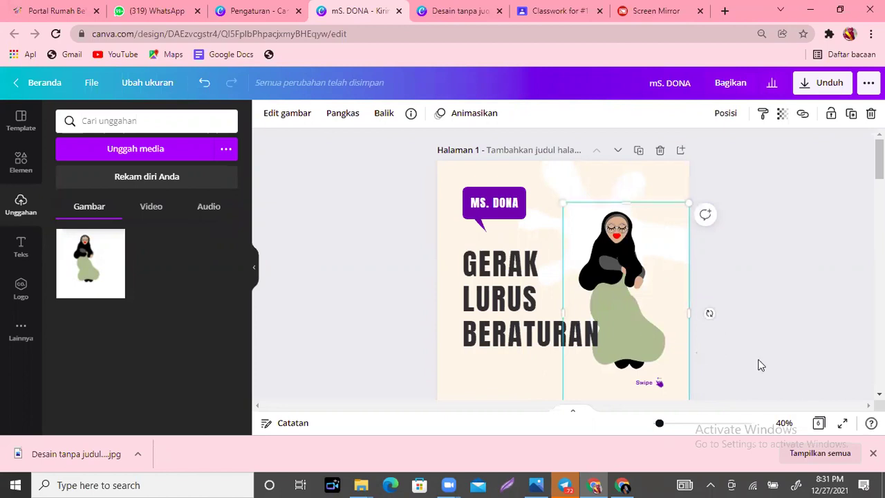
pyautogui.click(746, 358)
# Step: Enlarge the figure slightly more and nudge it lower beside the Swipe label
pyautogui.click(642, 237)
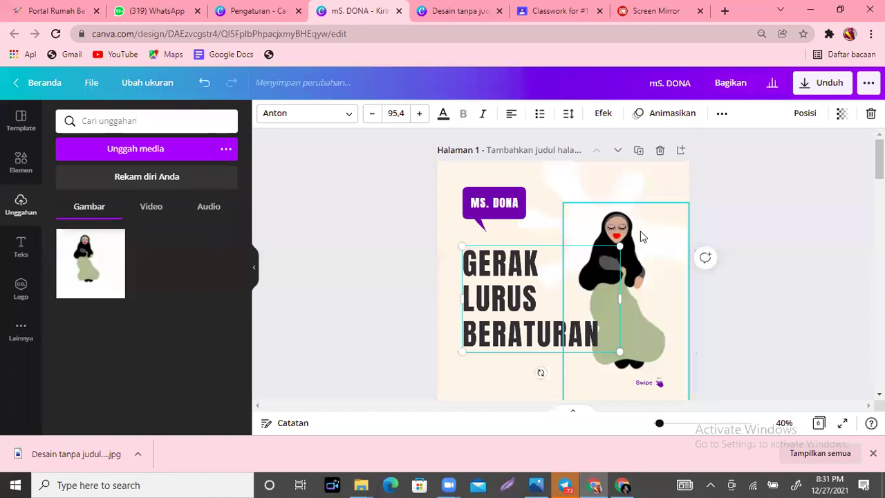
pyautogui.click(687, 207)
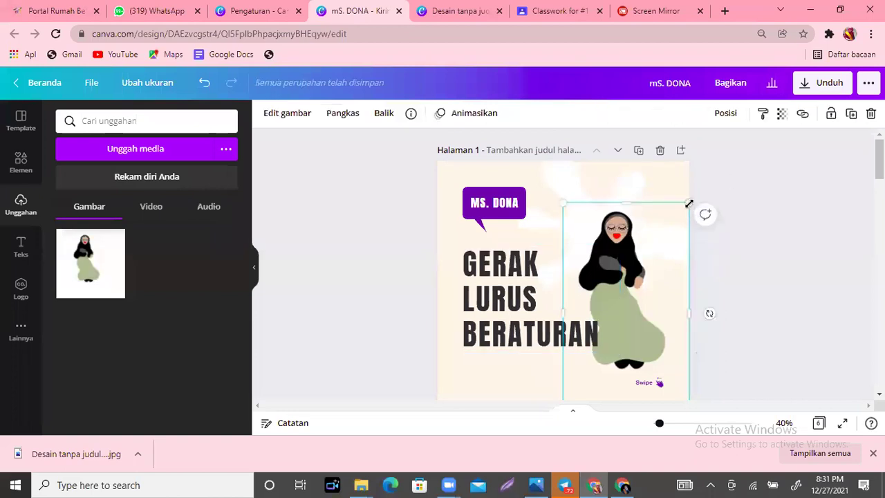
pyautogui.moveTo(707, 196); pyautogui.dragTo(717, 197)
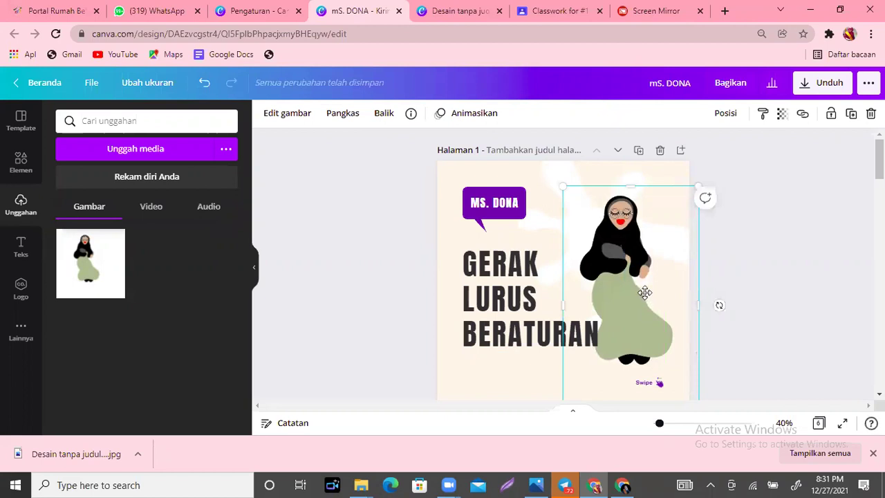
pyautogui.moveTo(643, 289); pyautogui.dragTo(646, 299)
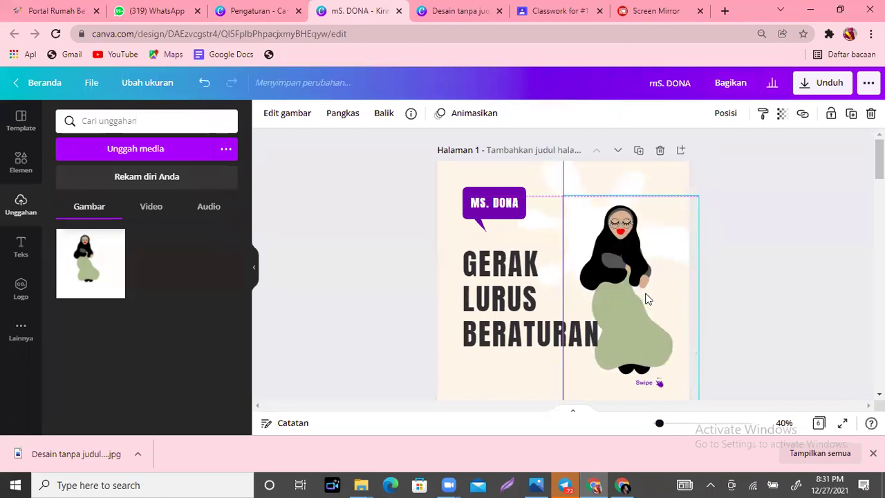
pyautogui.click(772, 347)
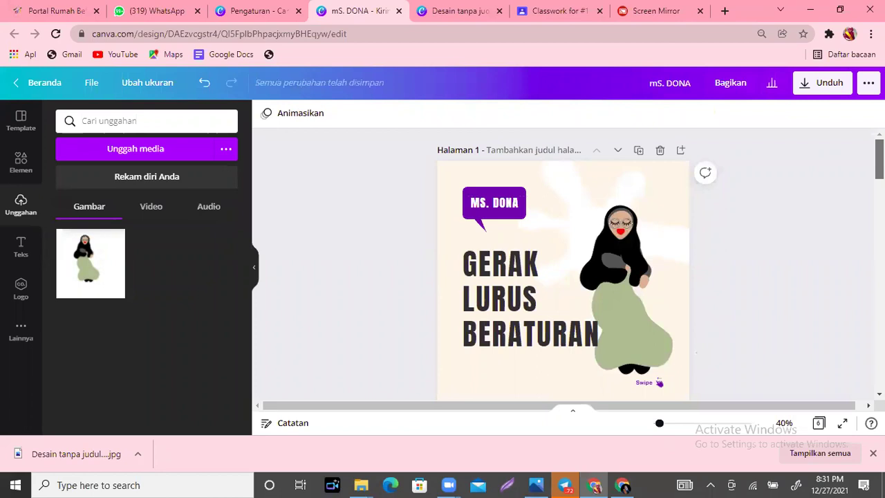
pyautogui.scroll(-3, 563, 262)
pyautogui.scroll(2, 563, 262)
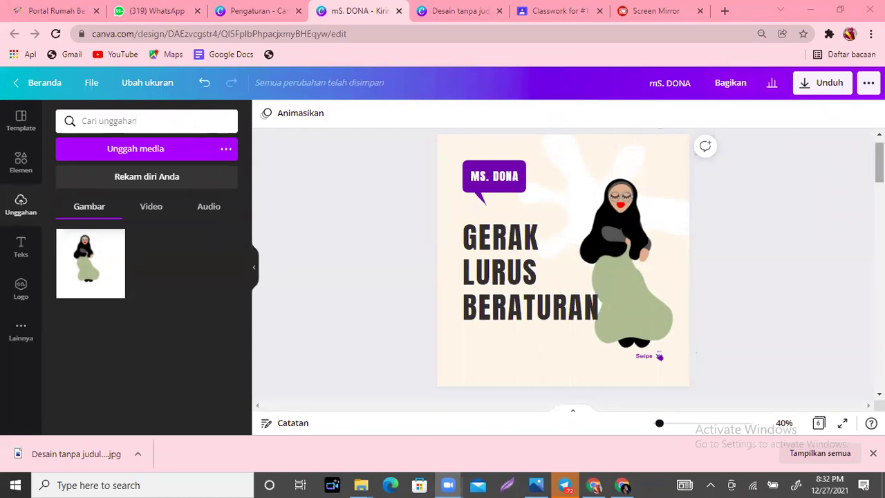
pyautogui.scroll(-2, 562, 270)
pyautogui.scroll(-1, 527, 194)
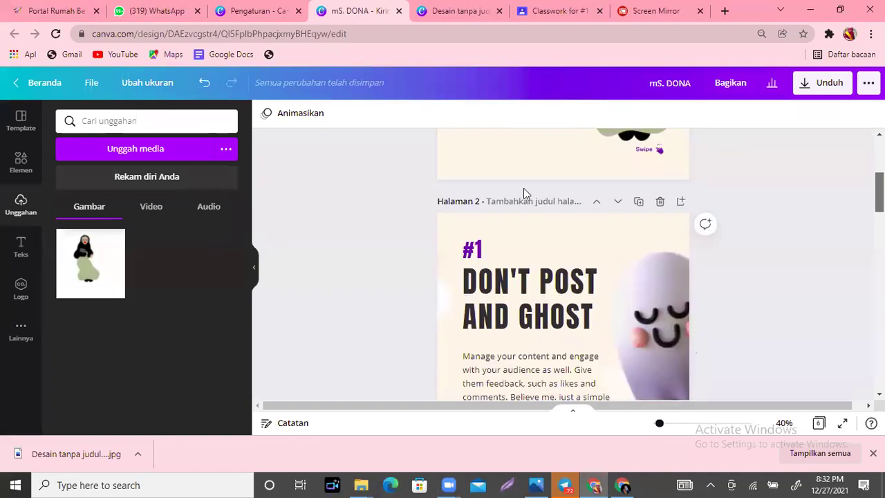
pyautogui.scroll(-1, 527, 194)
pyautogui.click(552, 228)
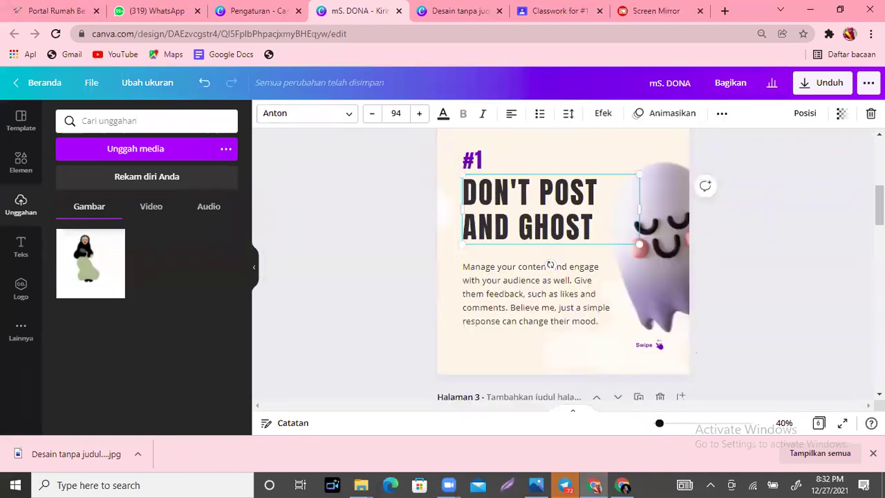
pyautogui.scroll(-4, 550, 265)
pyautogui.scroll(-4, 562, 264)
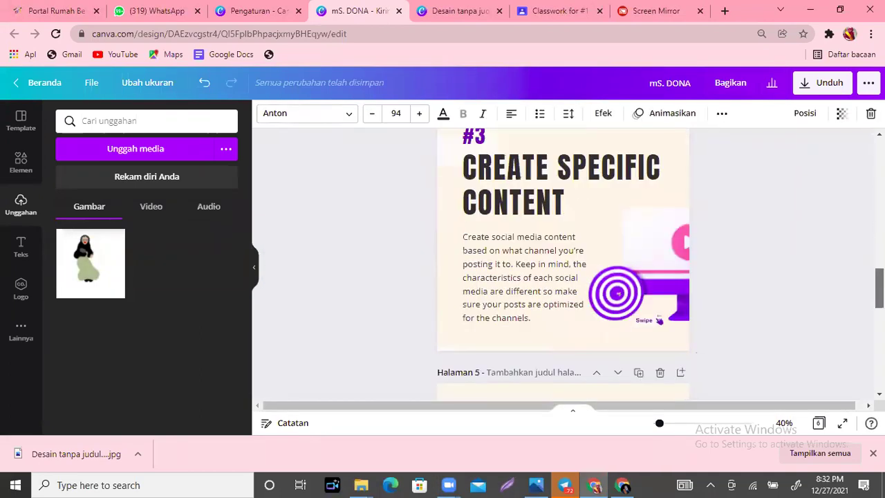
pyautogui.scroll(10, 563, 265)
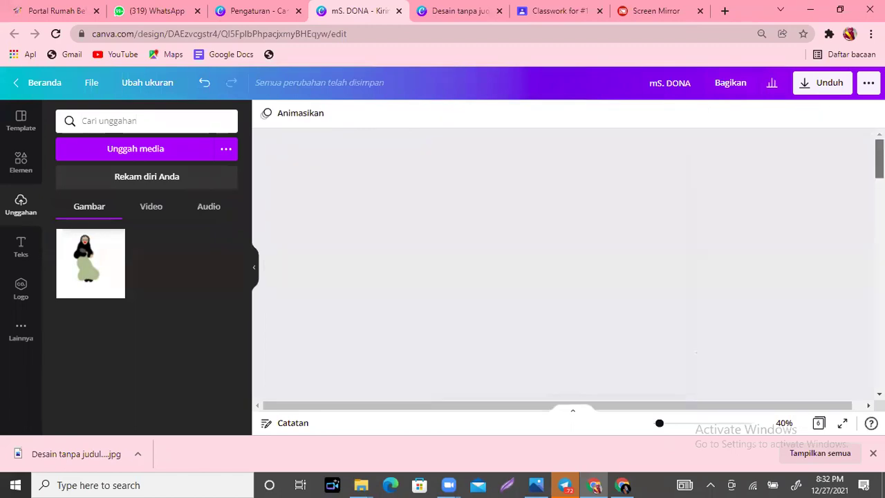
pyautogui.scroll(-4, 636, 185)
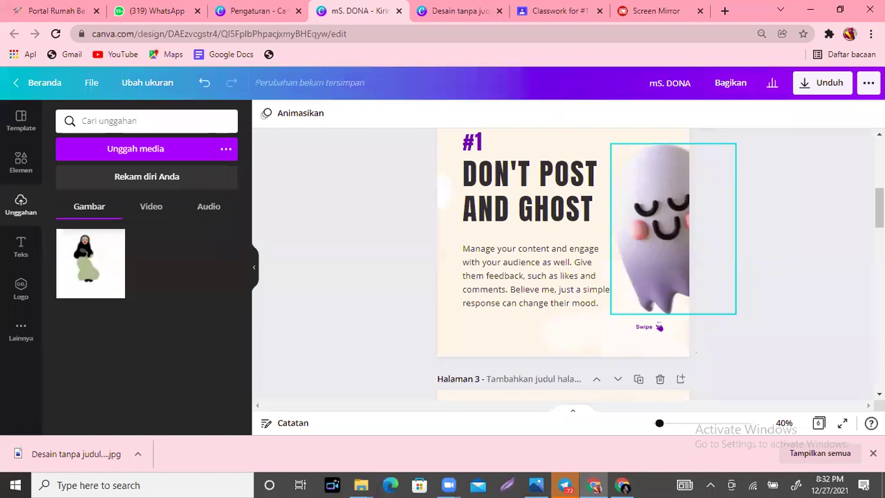
pyautogui.click(661, 195)
pyautogui.press('Escape')
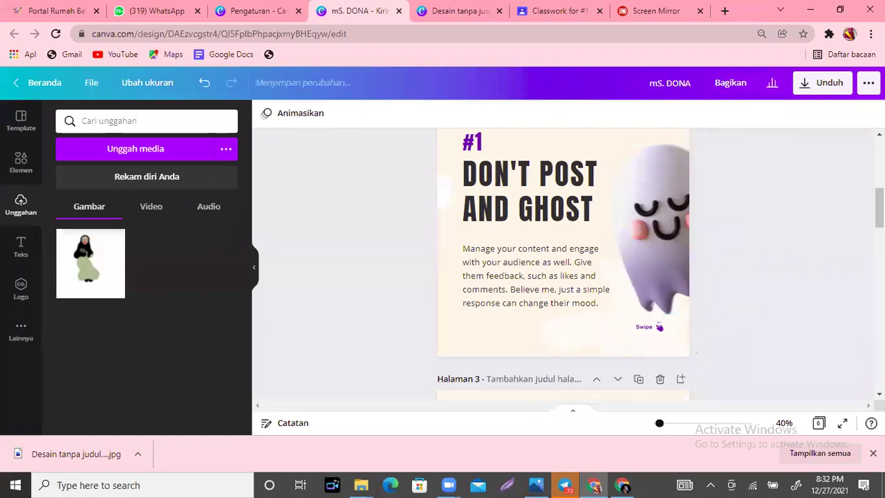
pyautogui.scroll(-2, 523, 287)
pyautogui.scroll(-2, 524, 289)
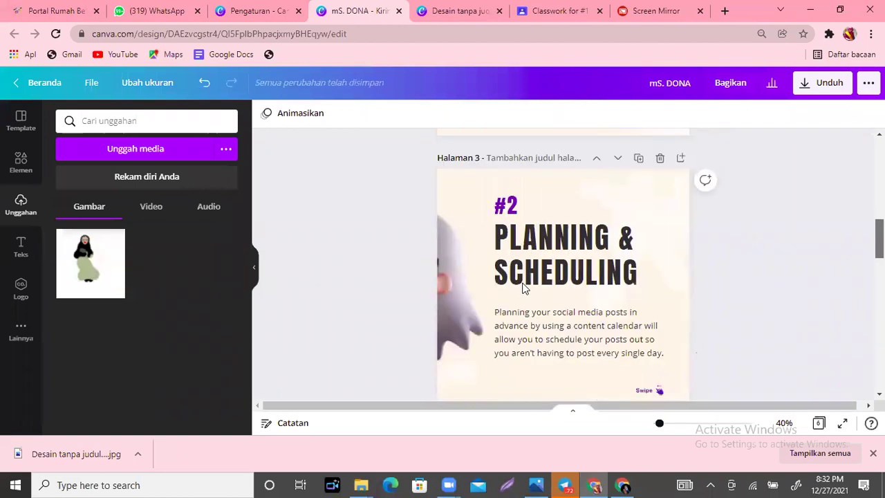
pyautogui.click(479, 296)
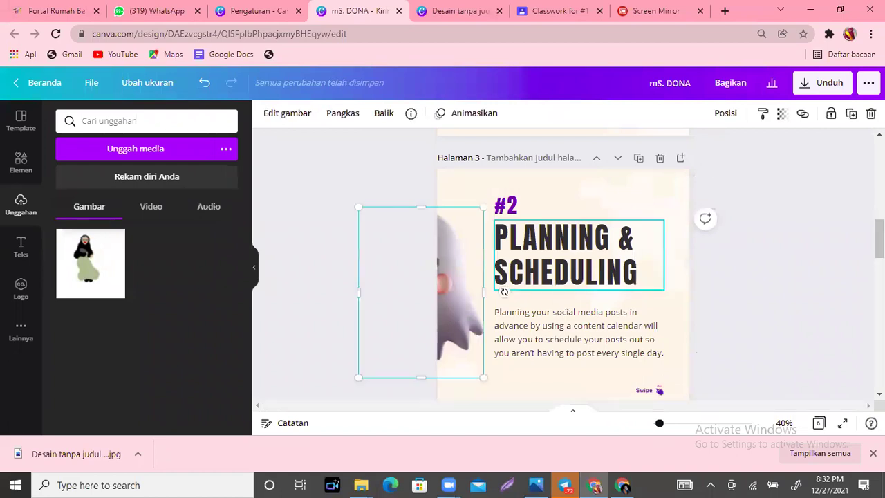
pyautogui.scroll(2, 504, 291)
pyautogui.press('Delete')
pyautogui.scroll(-1, 504, 291)
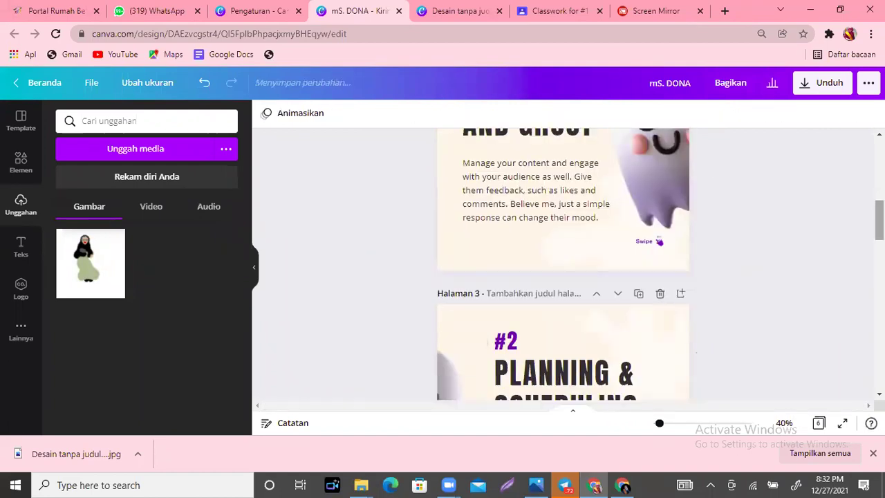
pyautogui.scroll(-1, 563, 262)
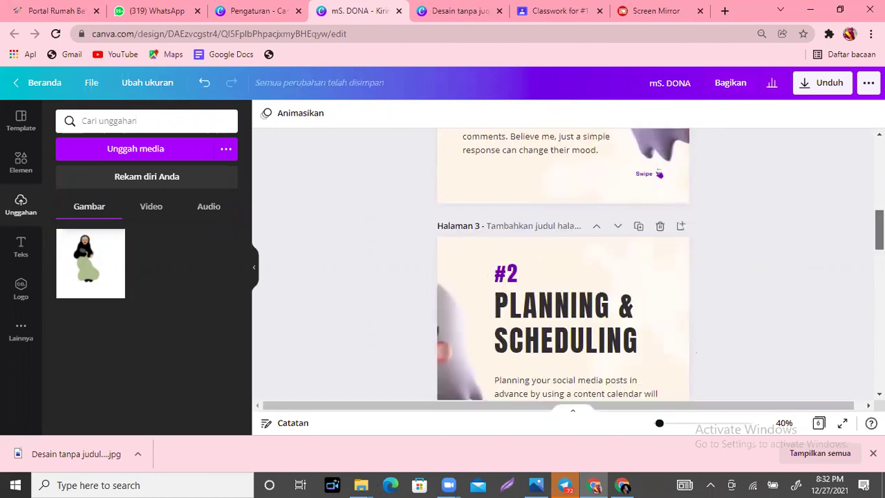
pyautogui.scroll(-1, 563, 263)
pyautogui.scroll(-3, 563, 262)
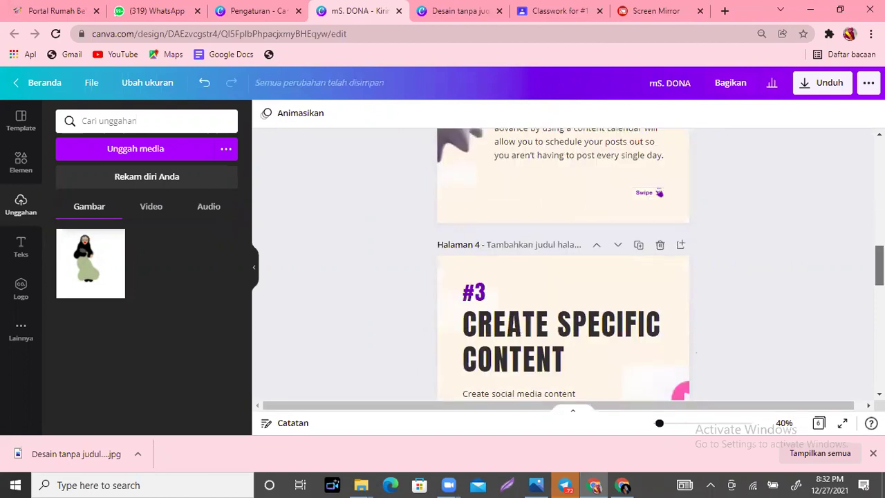
pyautogui.scroll(-3, 646, 305)
pyautogui.scroll(1, 646, 305)
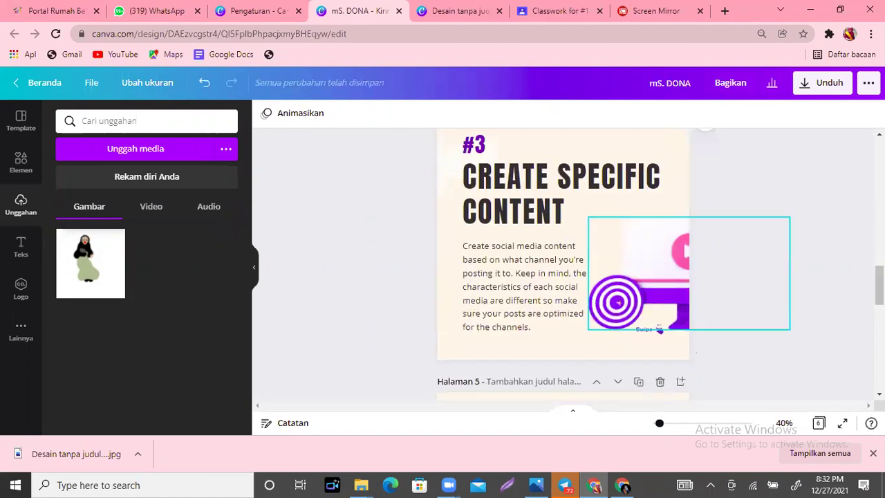
pyautogui.scroll(-3, 484, 325)
pyautogui.scroll(-1, 467, 325)
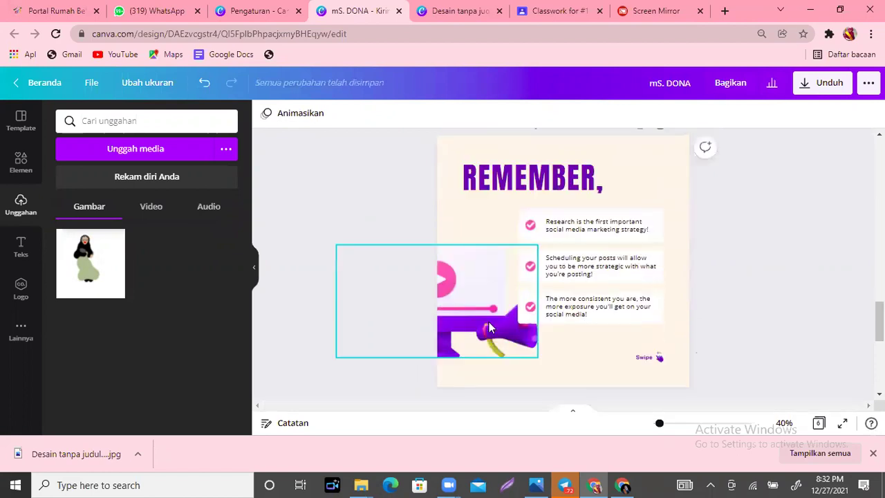
pyautogui.scroll(-2, 563, 277)
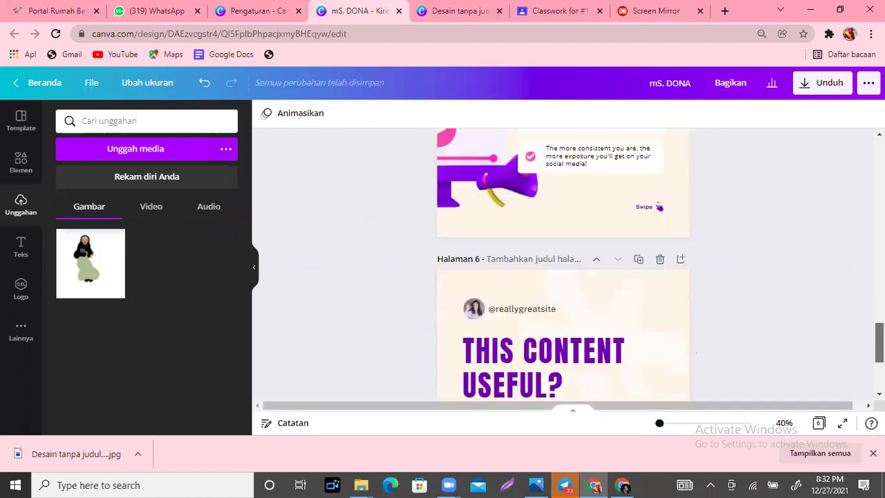
pyautogui.scroll(-1, 564, 276)
pyautogui.scroll(10, 563, 276)
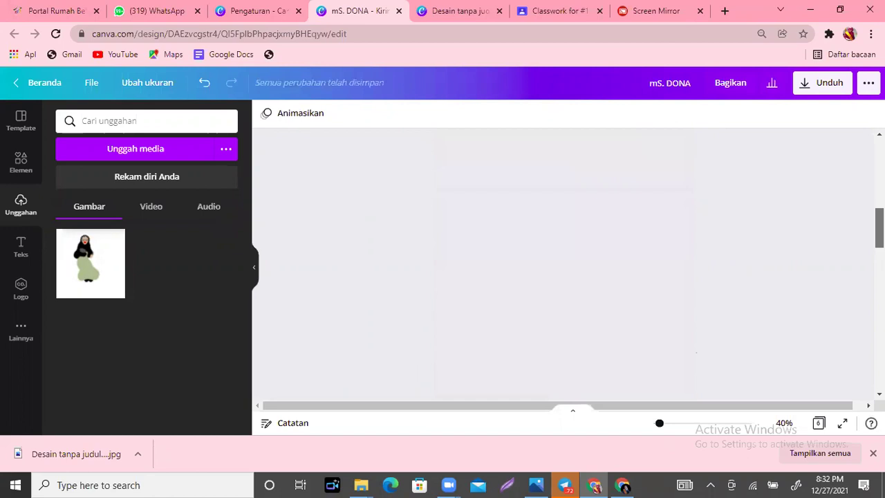
pyautogui.scroll(3, 564, 276)
pyautogui.scroll(-1, 564, 277)
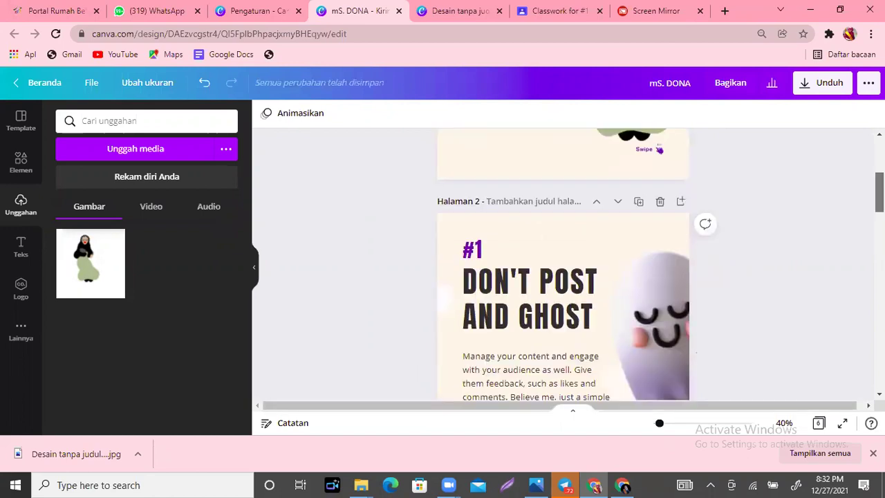
pyautogui.scroll(2, 563, 276)
pyautogui.scroll(2, 563, 276)
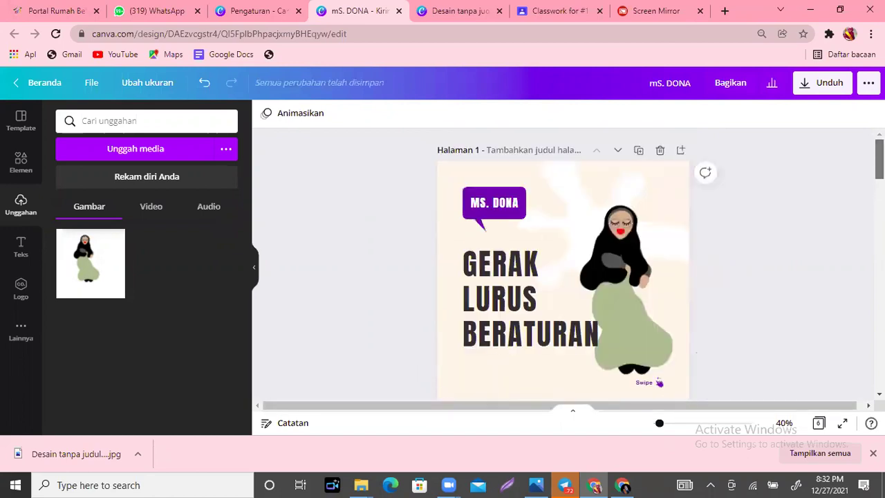
pyautogui.scroll(-2, 836, 166)
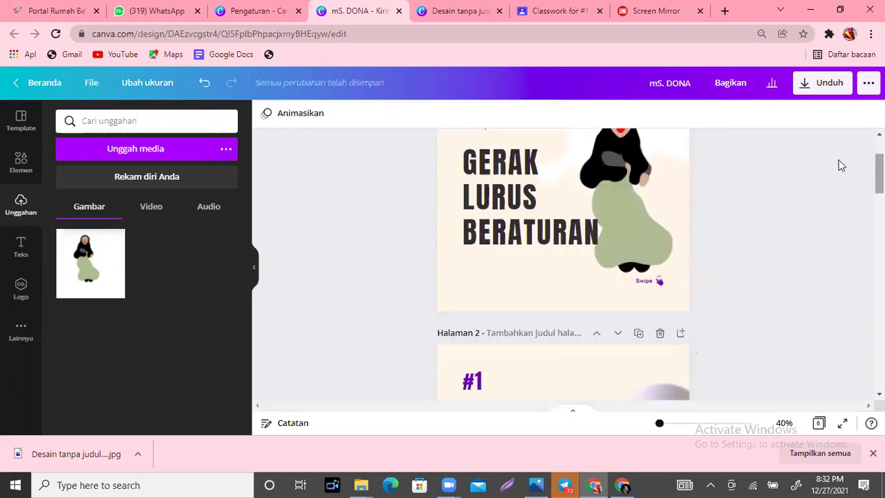
# Step: Replace the cover title text with 'CONTOH GLB DALAM KEHIDUPAN SEHARI-HARI'
pyautogui.click(567, 223)
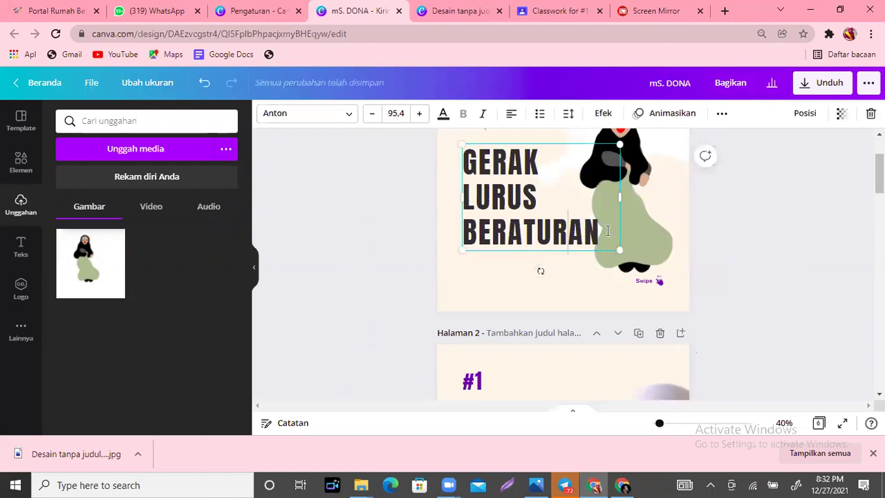
pyautogui.hotkey('ctrl', 'a')
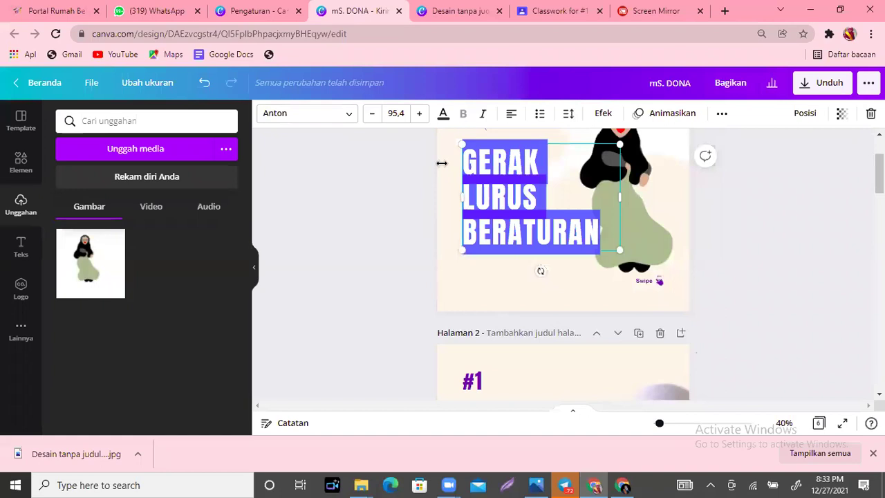
pyautogui.write('CON')
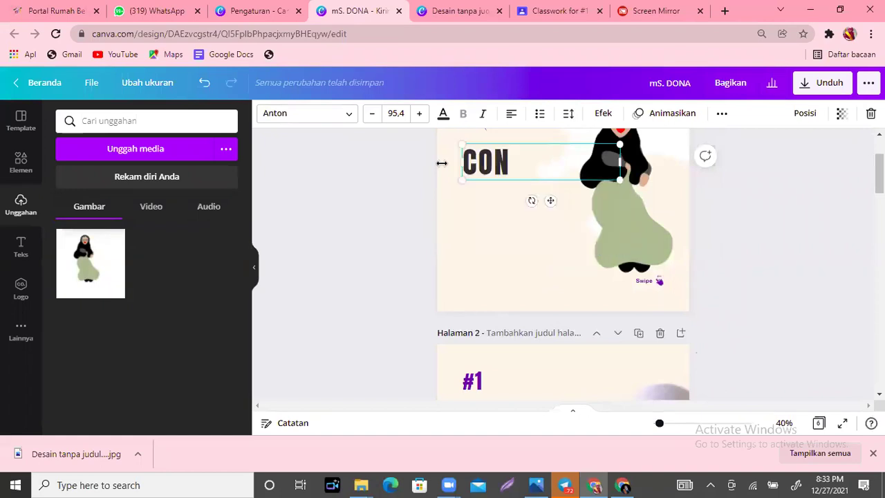
pyautogui.write('TOH GLB D')
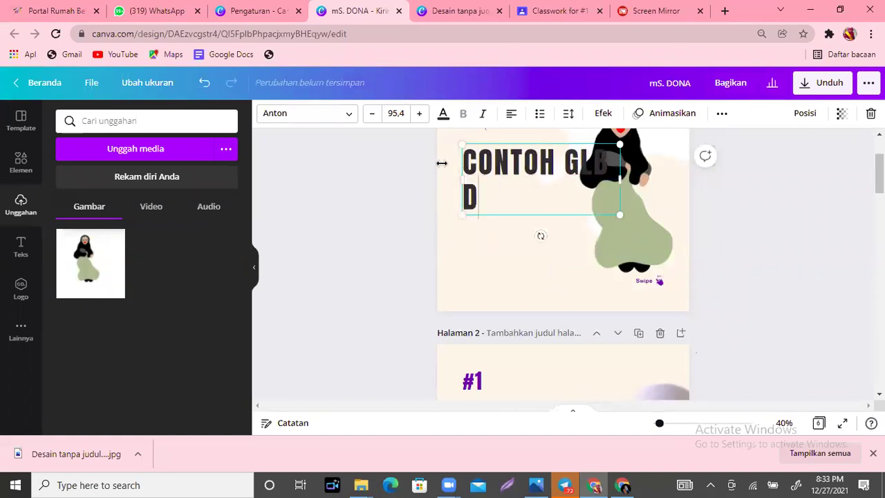
pyautogui.write('ALAM KEH')
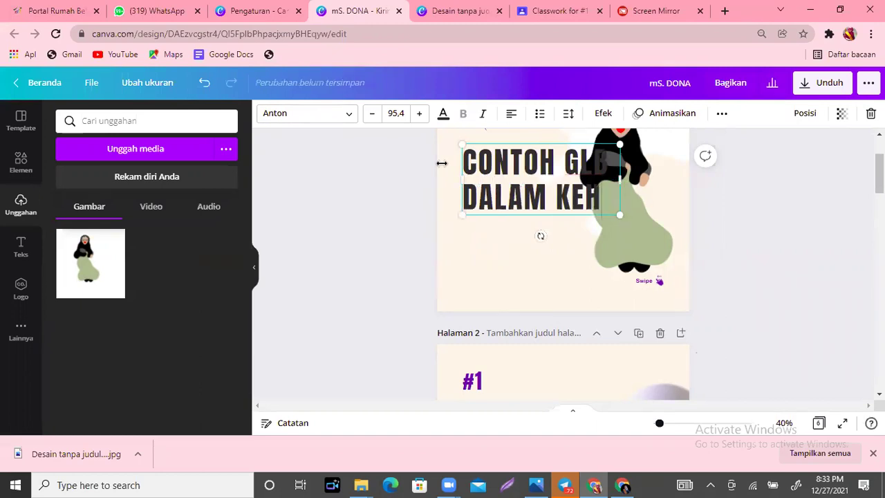
pyautogui.write('IDP')
pyautogui.press('BackSpace')
pyautogui.write('UP')
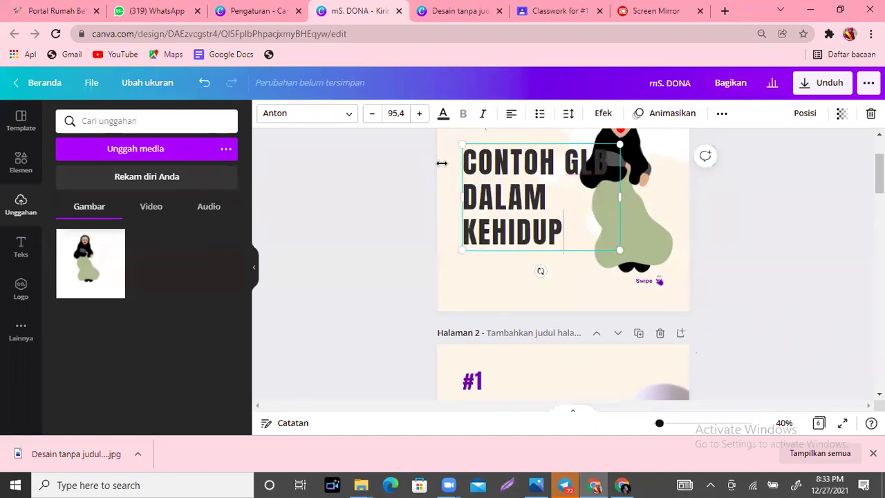
pyautogui.write('AN SEHARI')
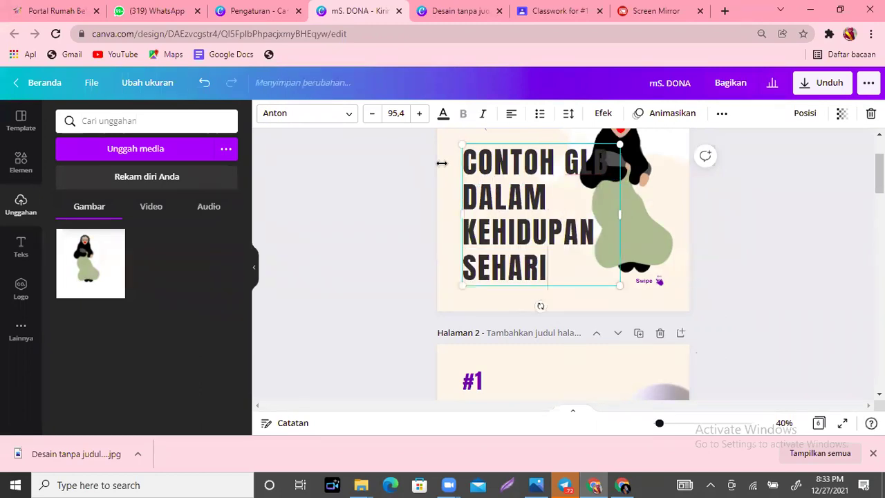
pyautogui.write('-HARI')
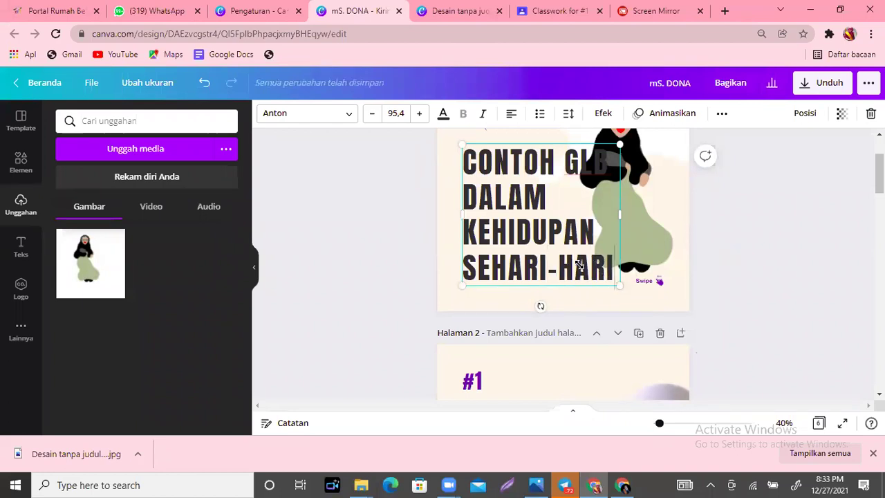
# Step: Resize the new title block and shift it slightly down and right
pyautogui.moveTo(618, 283); pyautogui.dragTo(586, 255)
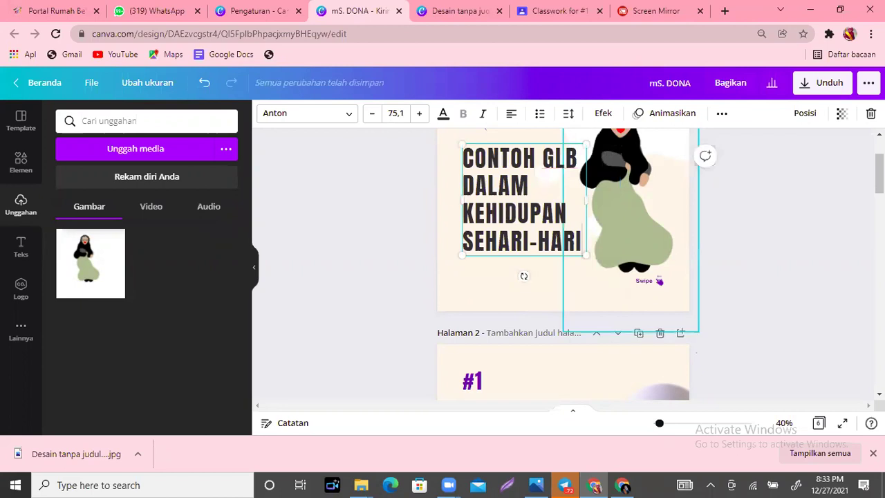
pyautogui.scroll(1, 532, 254)
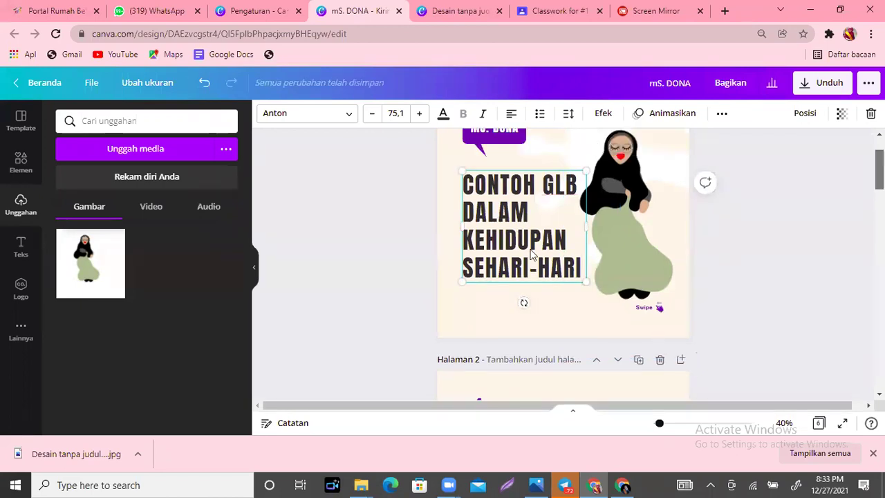
pyautogui.scroll(2, 556, 254)
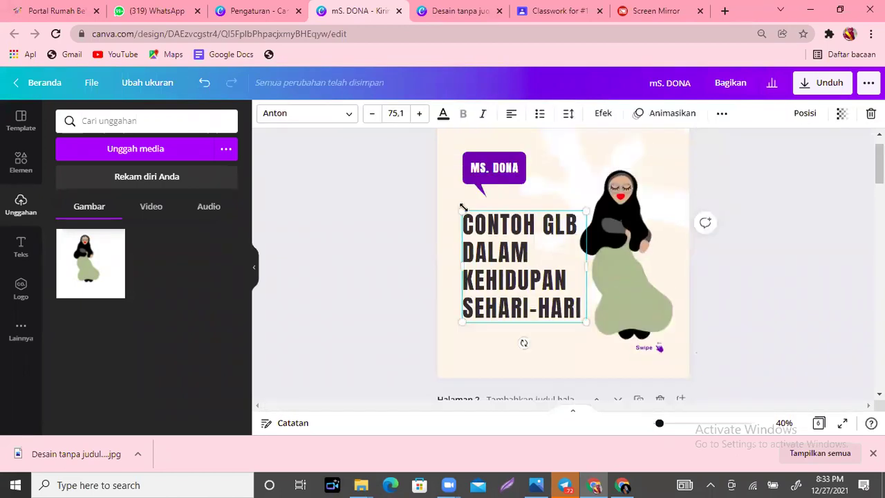
pyautogui.moveTo(461, 212); pyautogui.dragTo(438, 196)
pyautogui.moveTo(497, 261); pyautogui.dragTo(503, 281)
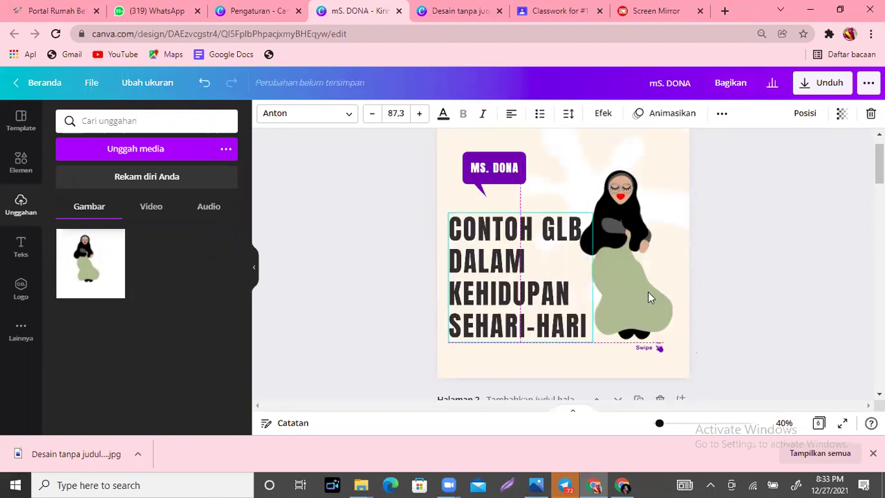
# Step: Place the hijab figure beside the title and move the purple arrow down beside Swipe
pyautogui.moveTo(641, 317); pyautogui.dragTo(660, 369)
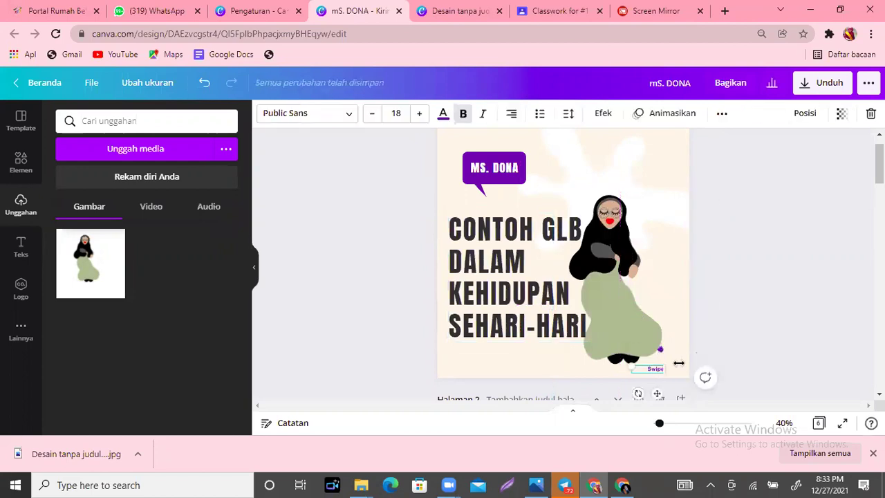
pyautogui.click(611, 314)
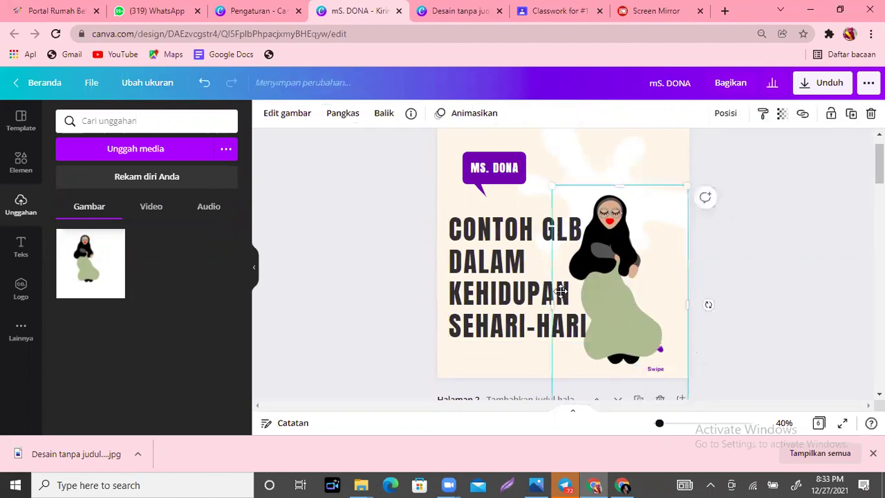
pyautogui.moveTo(660, 350); pyautogui.dragTo(671, 367)
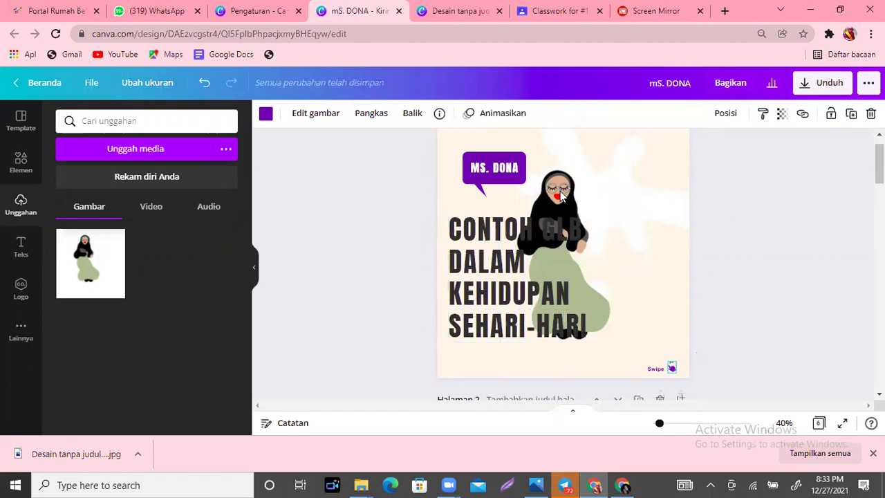
pyautogui.moveTo(610, 219); pyautogui.dragTo(663, 250)
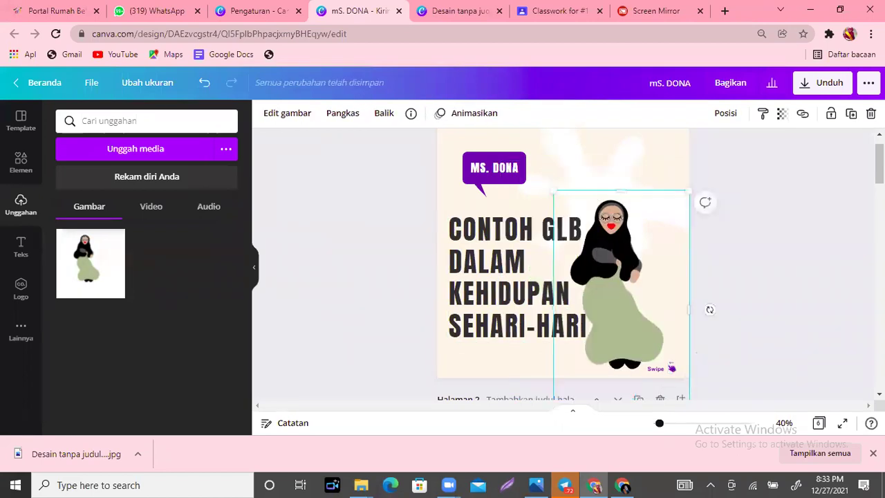
# Step: Change page 2's 'DON'T POST AND GHOST' heading to 'GERAK MOTOR YANG BERJALAN' and shrink it above the paragraph
pyautogui.scroll(-2, 563, 262)
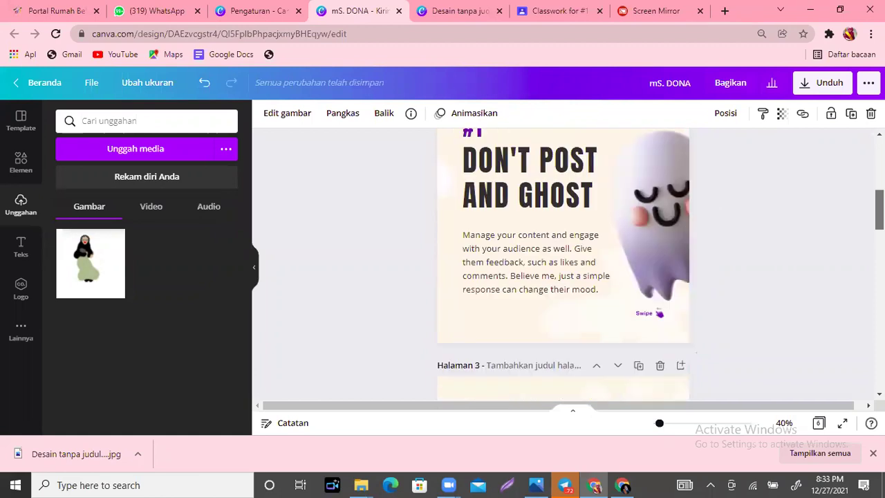
pyautogui.scroll(-1, 696, 352)
pyautogui.scroll(-3, 696, 353)
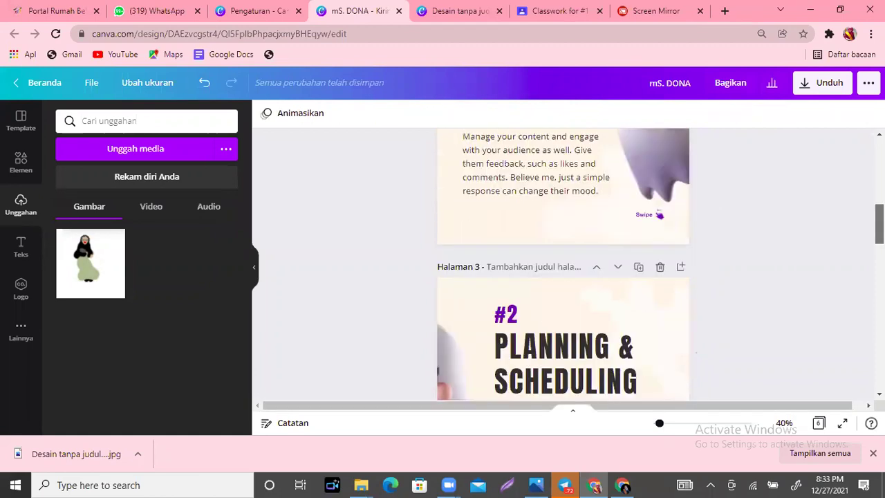
pyautogui.scroll(-1, 696, 352)
pyautogui.scroll(8, 696, 353)
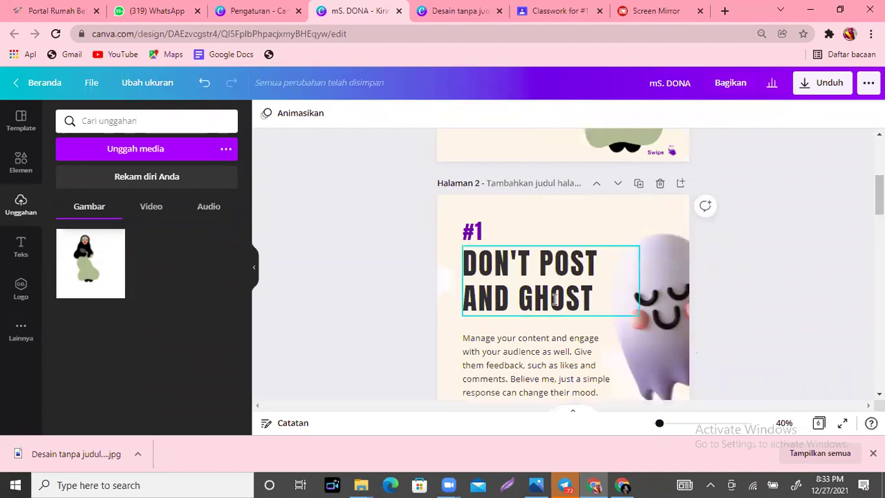
pyautogui.doubleClick(555, 298)
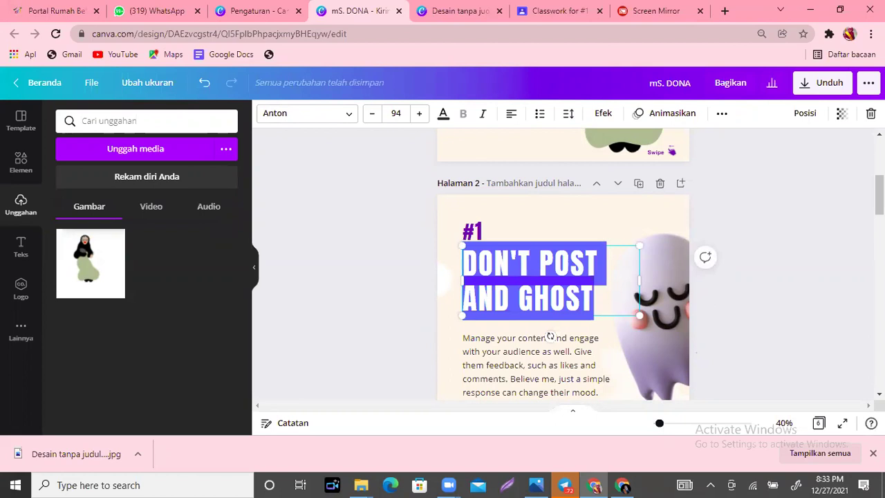
pyautogui.write('GERAK ')
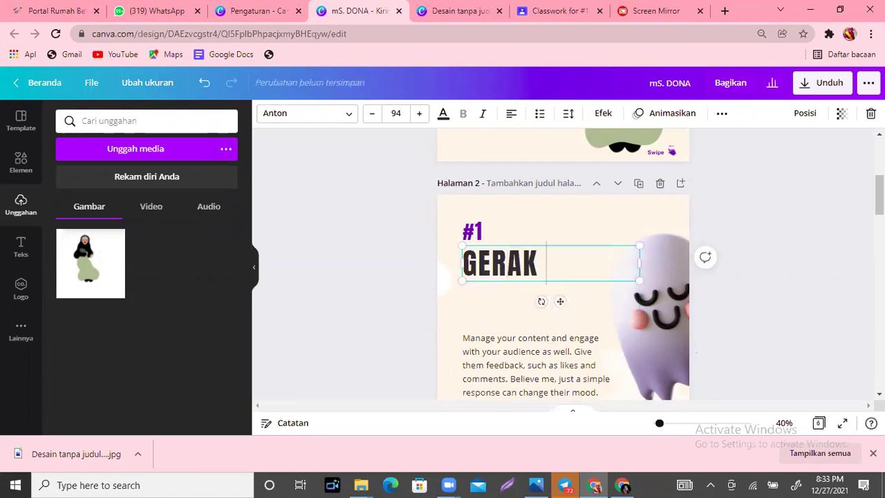
pyautogui.write('MOTOR')
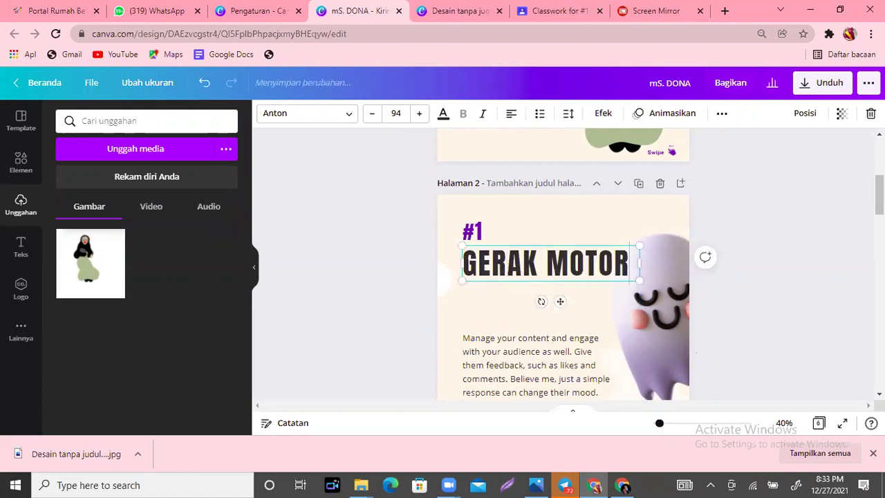
pyautogui.write(' YANG BER')
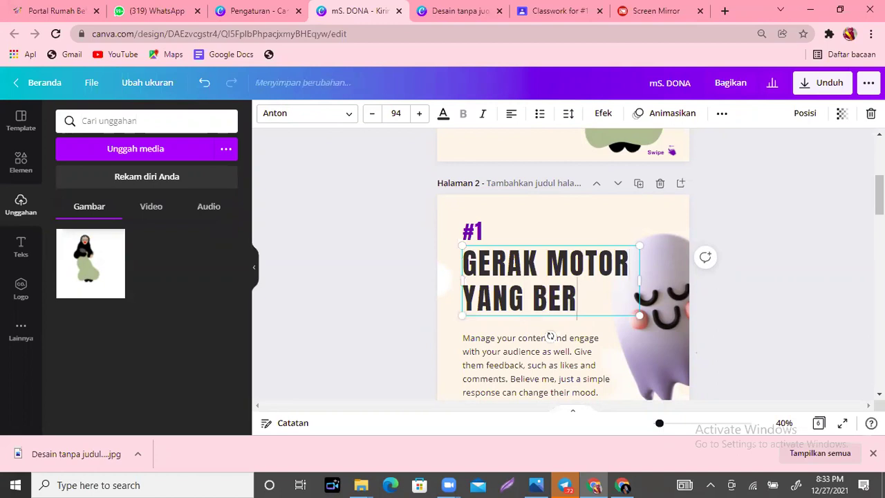
pyautogui.write('JALAN')
pyautogui.moveTo(639, 350); pyautogui.dragTo(590, 324)
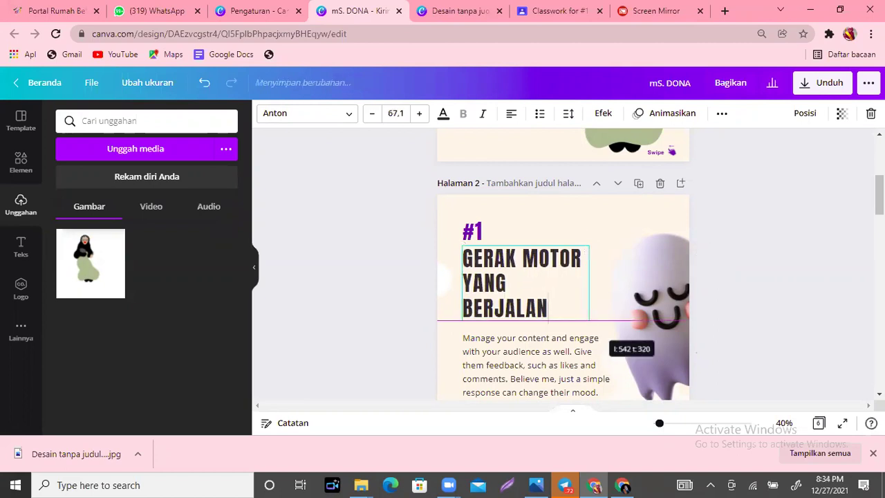
pyautogui.scroll(-2, 537, 207)
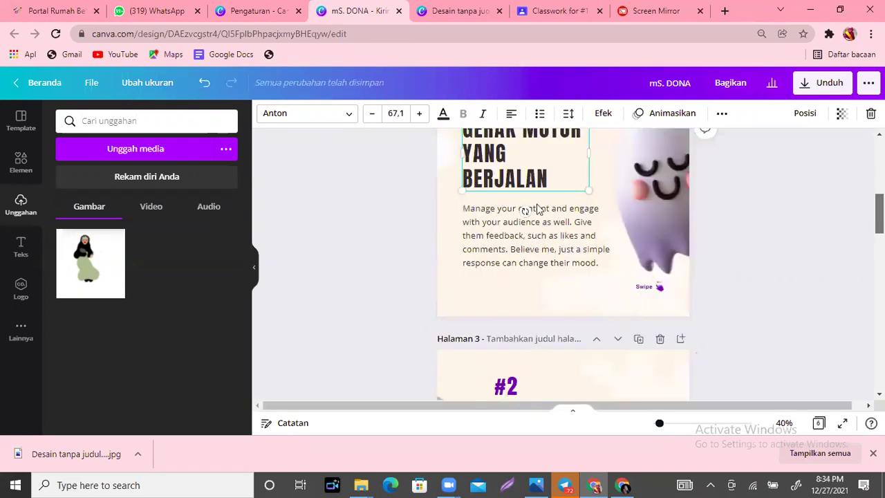
pyautogui.press('Escape')
pyautogui.scroll(-2, 562, 263)
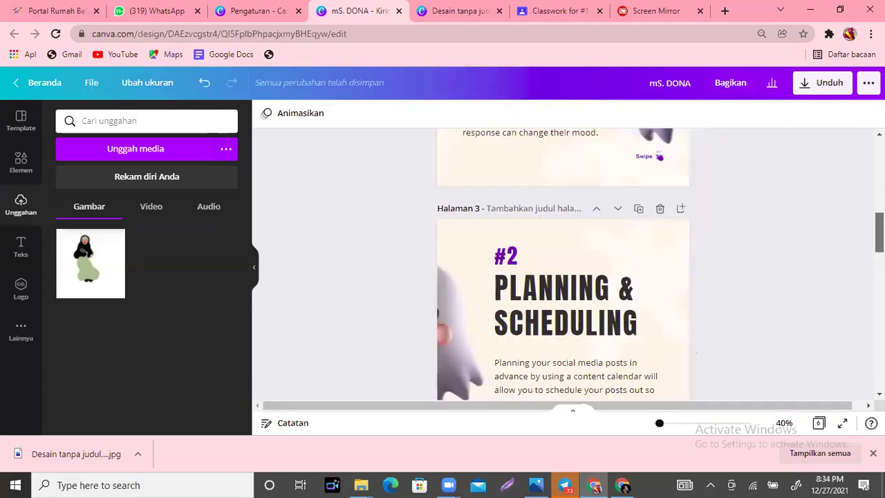
pyautogui.scroll(-12, 562, 263)
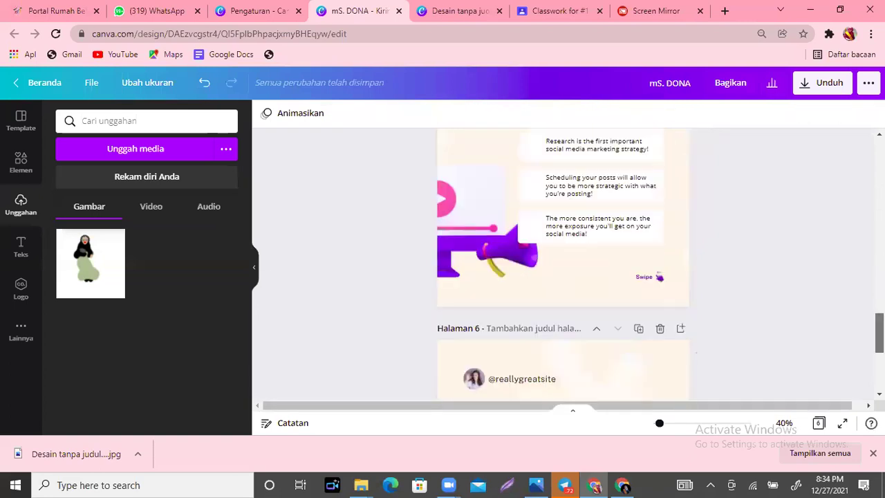
pyautogui.scroll(-4, 562, 262)
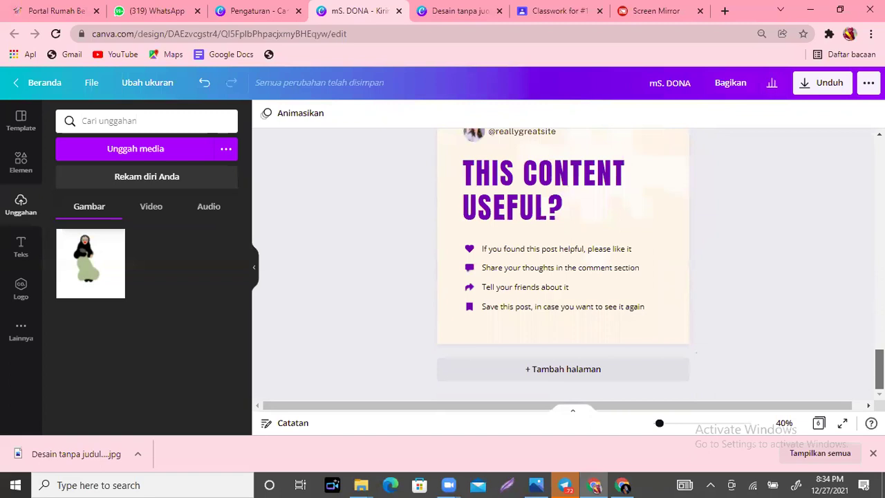
pyautogui.scroll(2, 512, 326)
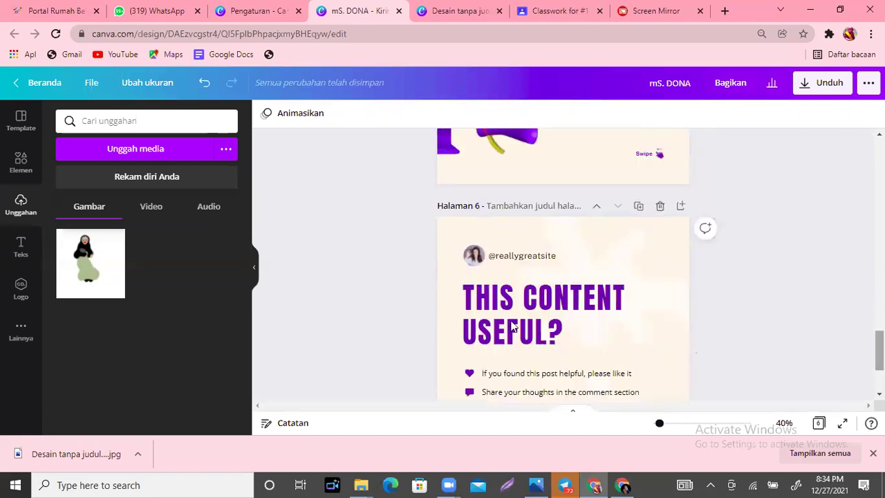
pyautogui.click(465, 261)
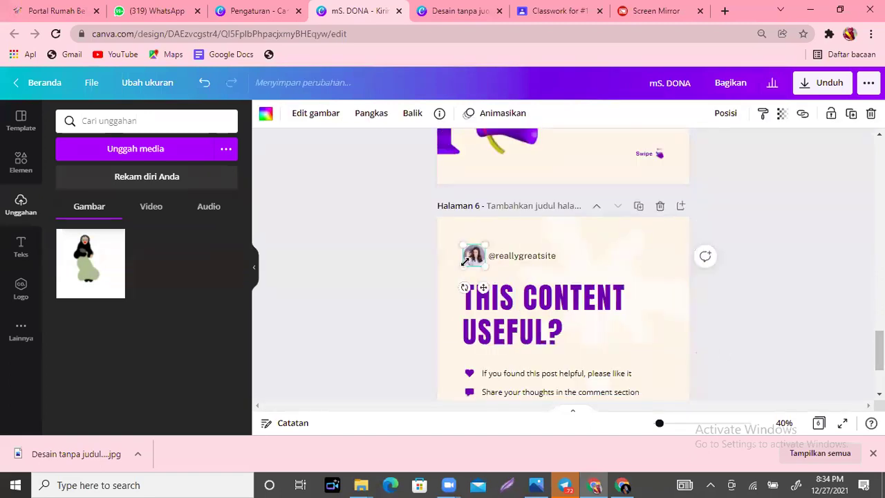
pyautogui.press('Delete')
pyautogui.hotkey('ctrl', 'z')
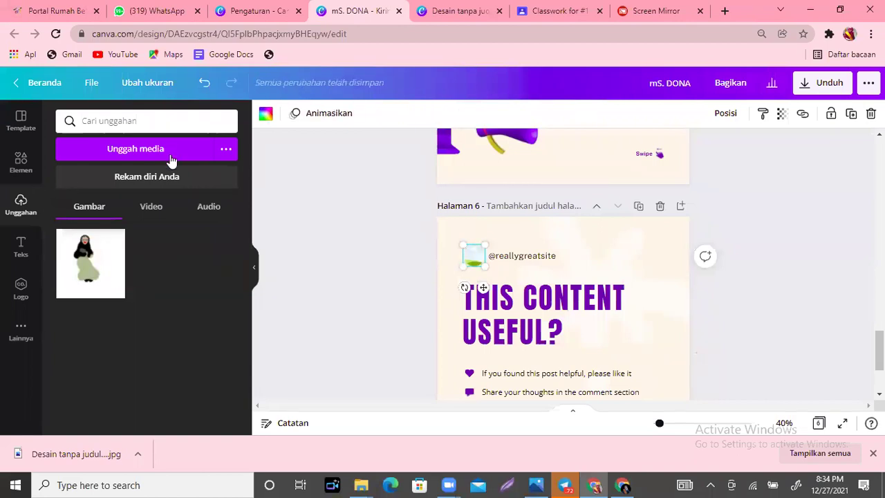
# Step: Upload a new image from the Downloads folder into Canva's uploads
pyautogui.click(173, 152)
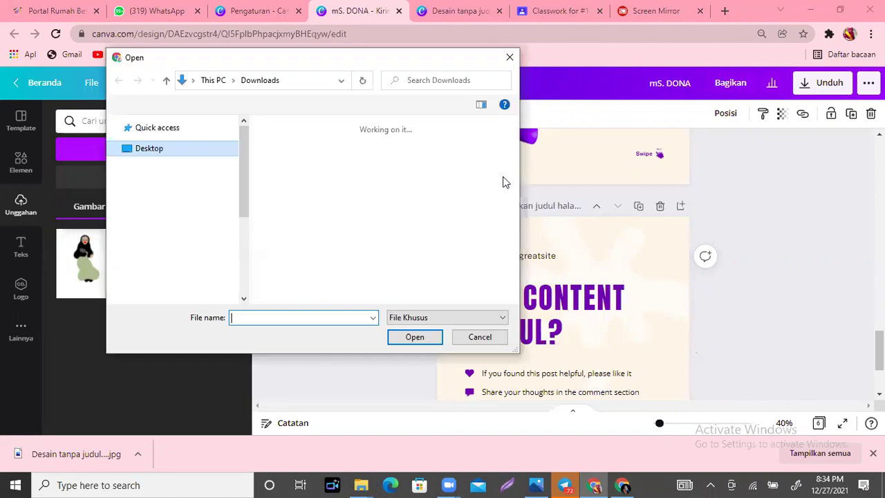
pyautogui.moveTo(514, 132); pyautogui.dragTo(514, 235)
pyautogui.doubleClick(302, 193)
pyautogui.moveTo(329, 179); pyautogui.dragTo(51, 278)
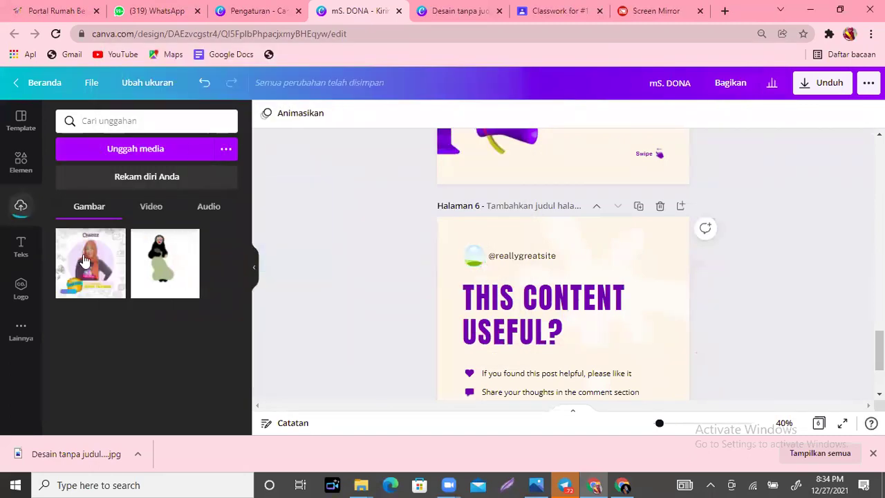
pyautogui.click(83, 259)
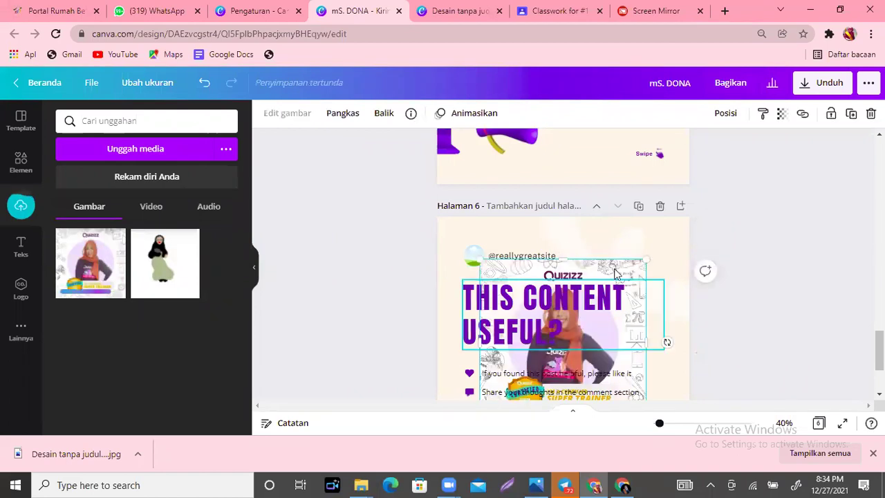
pyautogui.moveTo(615, 273); pyautogui.dragTo(473, 257)
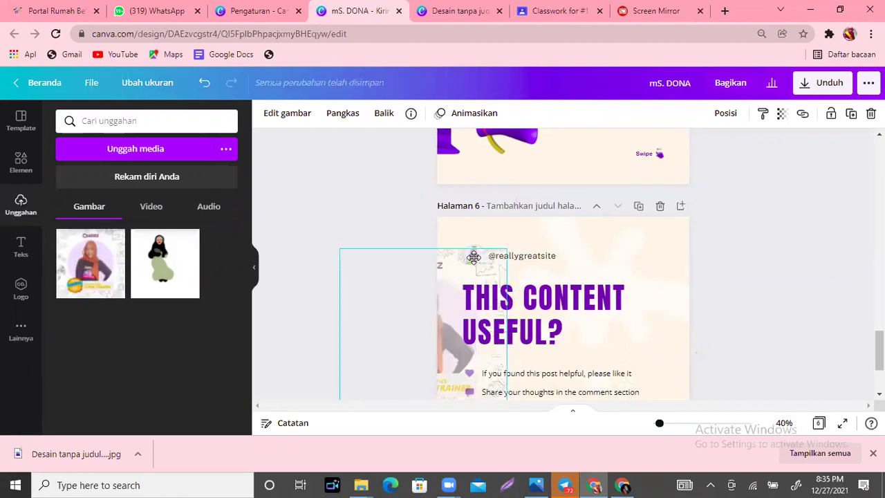
pyautogui.moveTo(615, 256); pyautogui.dragTo(616, 256)
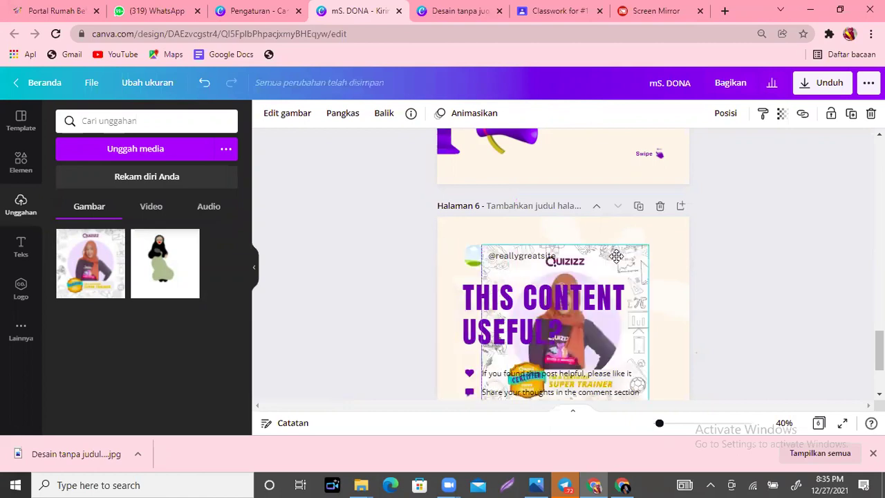
pyautogui.hotkey('ctrl', 'z')
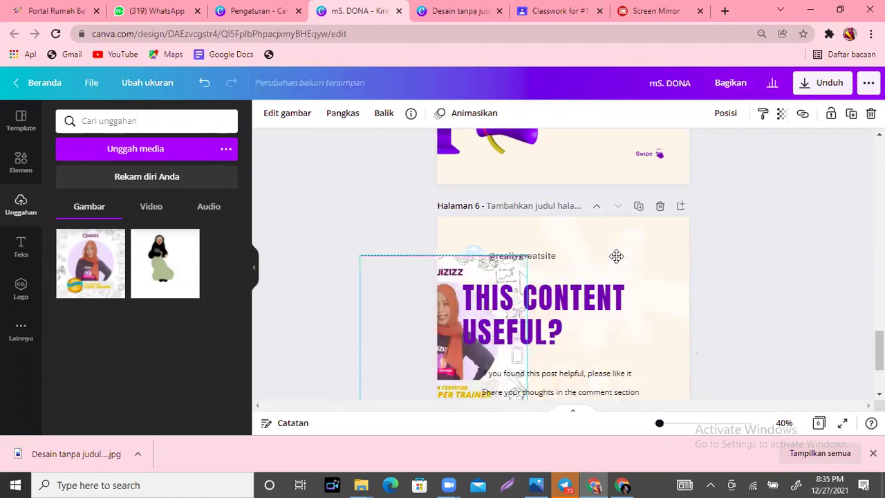
pyautogui.hotkey('ctrl', 'z')
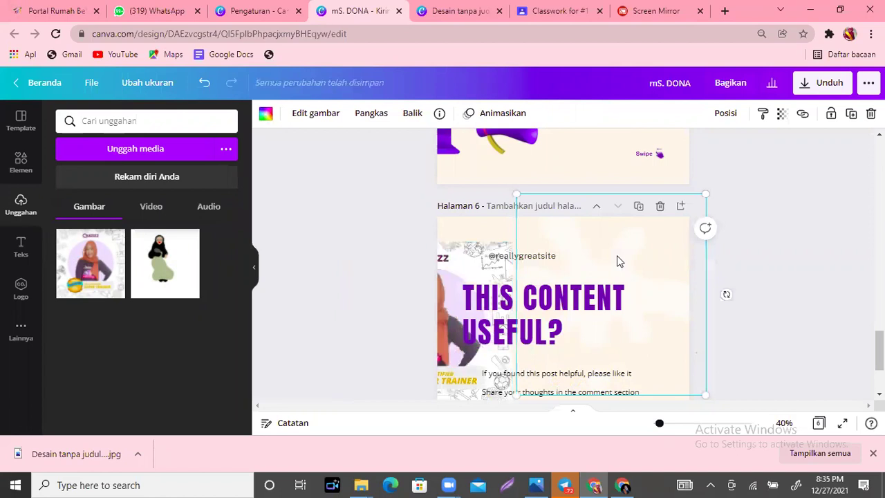
pyautogui.hotkey('ctrl', 'z')
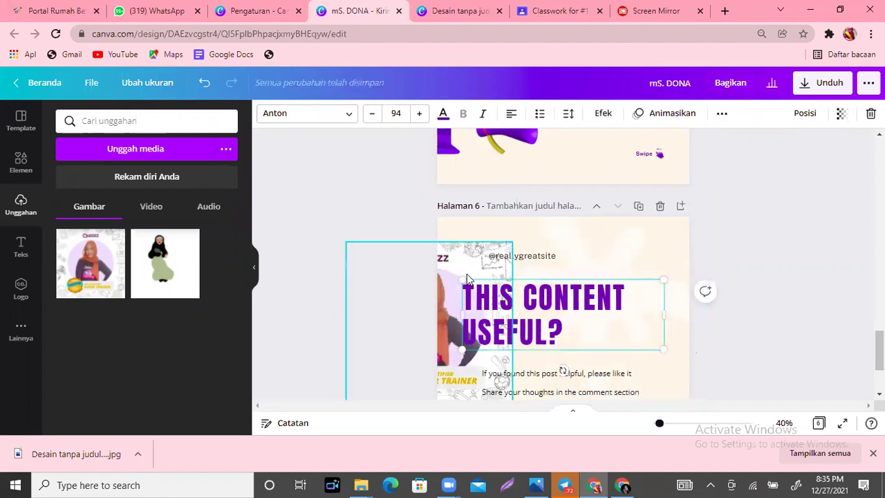
pyautogui.click(470, 276)
pyautogui.moveTo(606, 318)
pyautogui.mouseDown()
pyautogui.moveTo(565, 323)
pyautogui.moveTo(606, 325)
pyautogui.mouseUp()
pyautogui.click(483, 246)
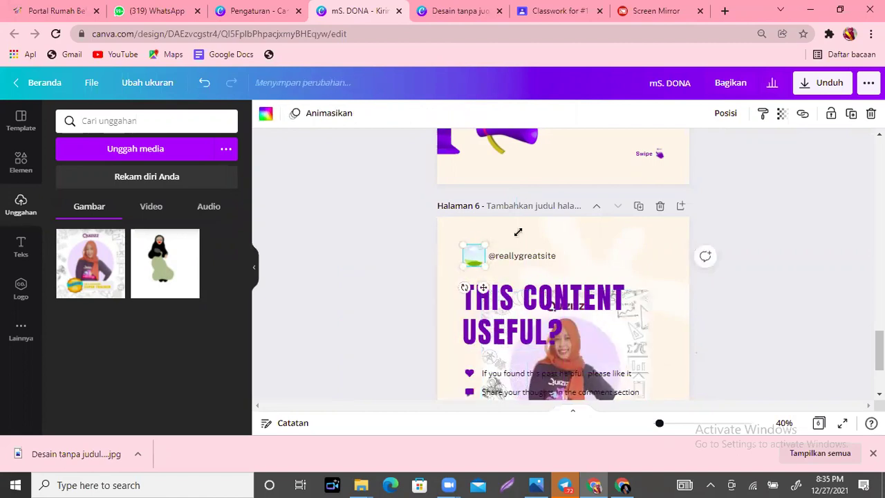
pyautogui.moveTo(589, 336); pyautogui.dragTo(487, 244)
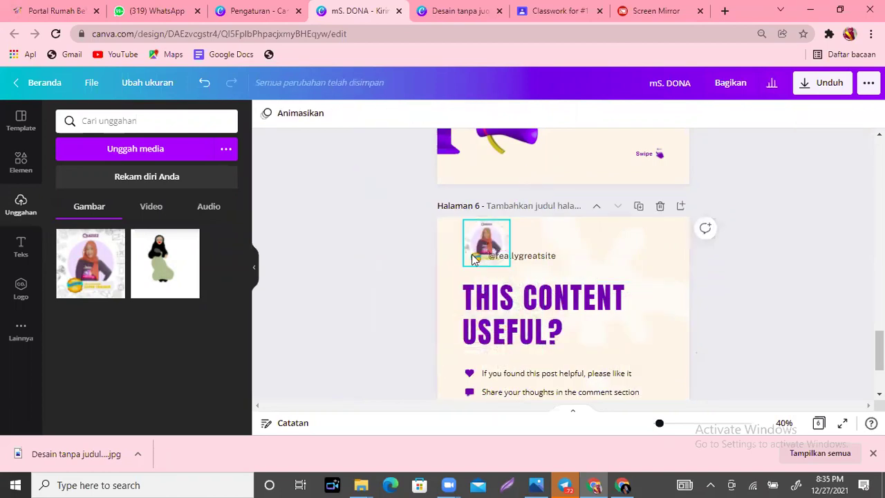
pyautogui.moveTo(473, 257); pyautogui.dragTo(481, 261)
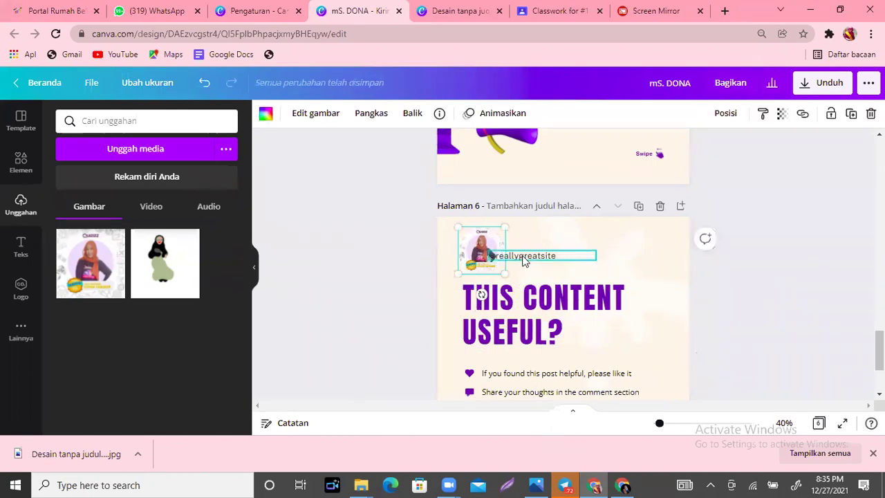
pyautogui.click(549, 254)
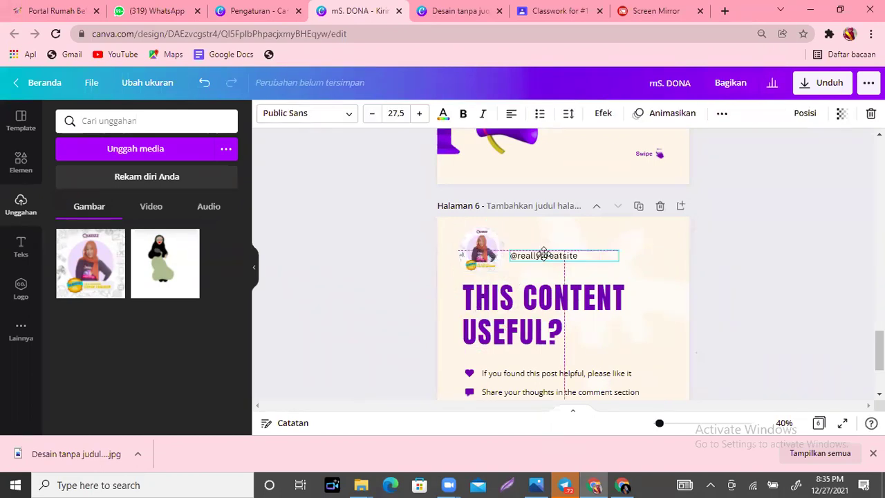
pyautogui.click(579, 256)
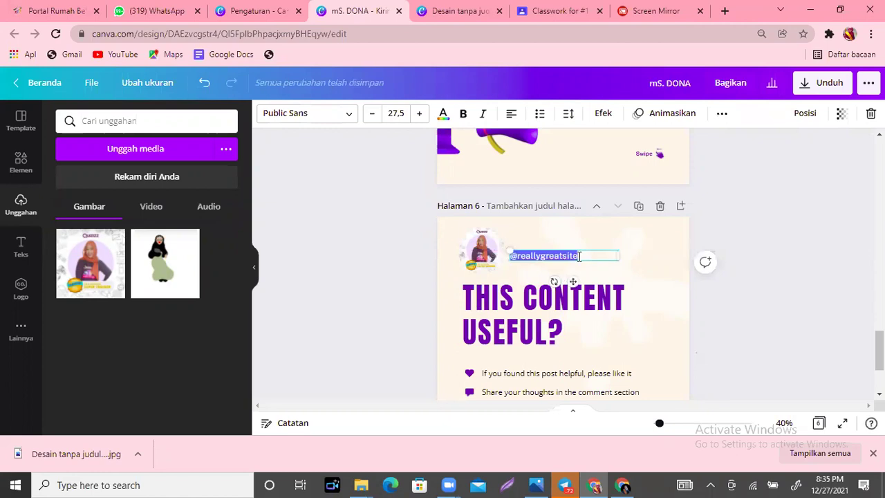
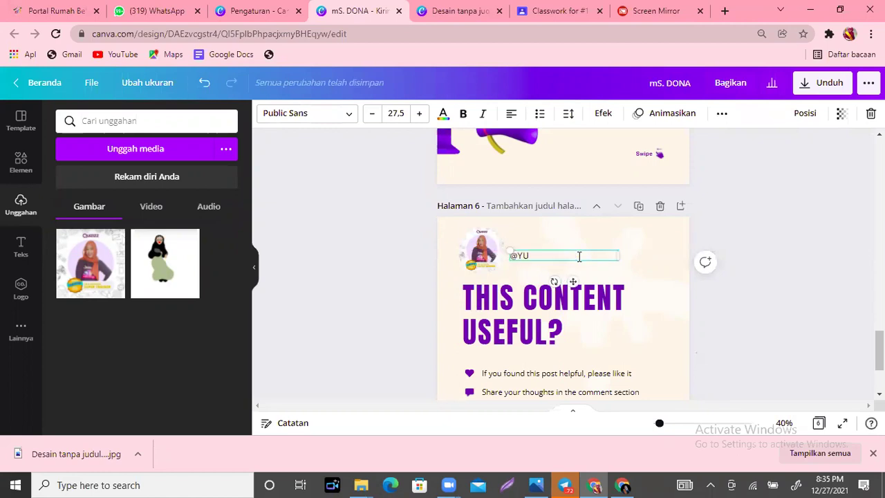
pyautogui.press('BackSpace')
pyautogui.press('BackSpace')
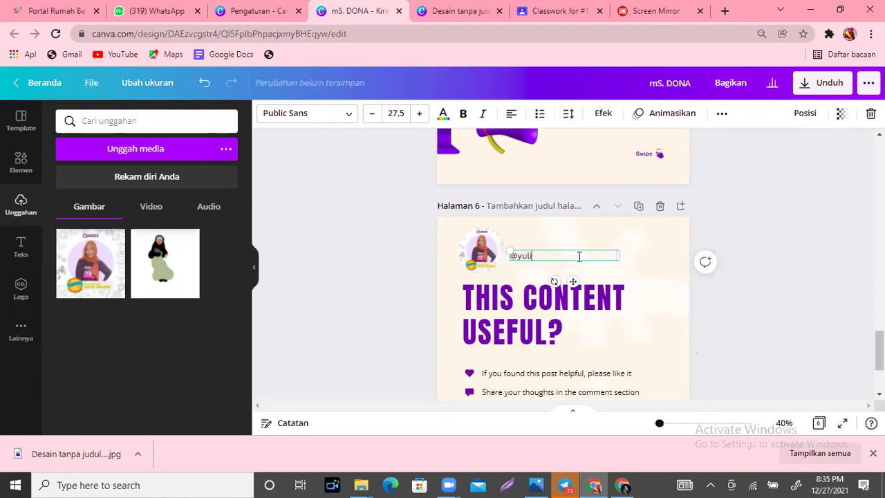
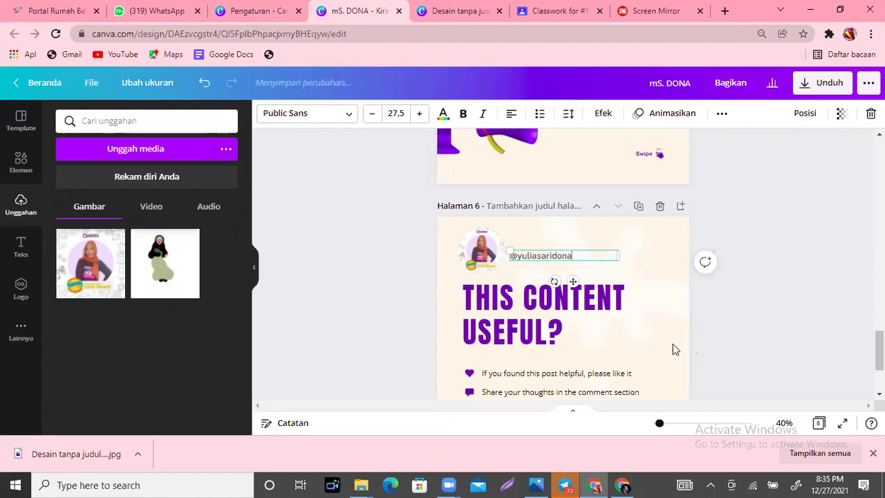
pyautogui.click(572, 281)
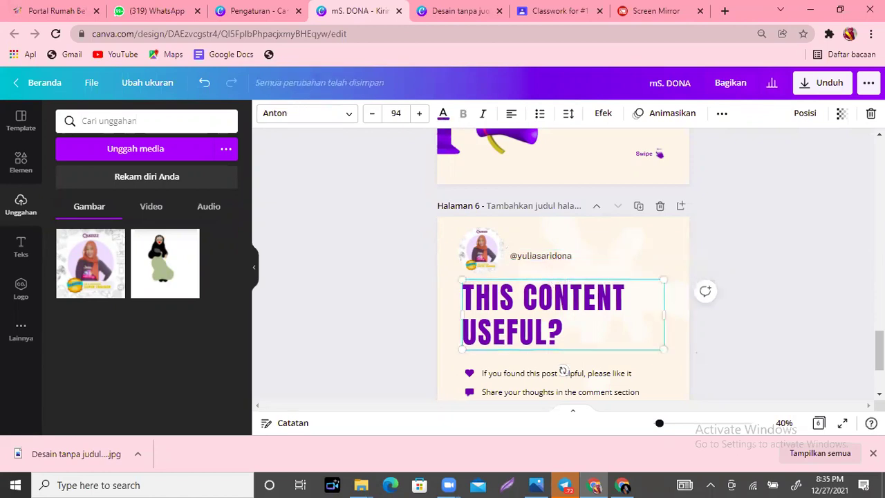
pyautogui.scroll(-1, 563, 370)
pyautogui.scroll(3, 562, 354)
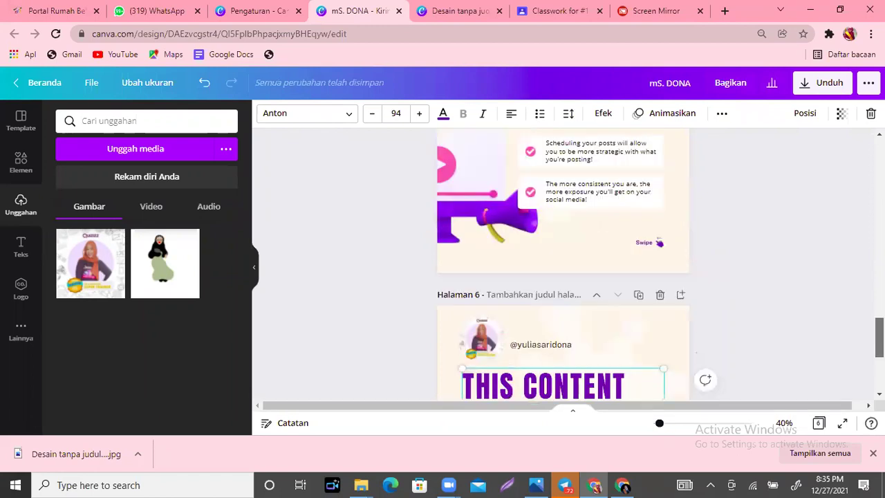
pyautogui.scroll(2, 563, 263)
pyautogui.scroll(18, 563, 262)
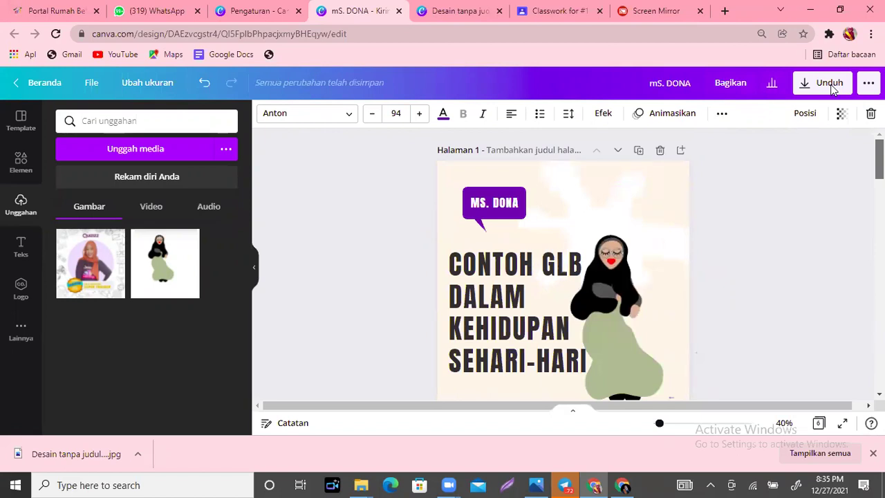
pyautogui.click(821, 87)
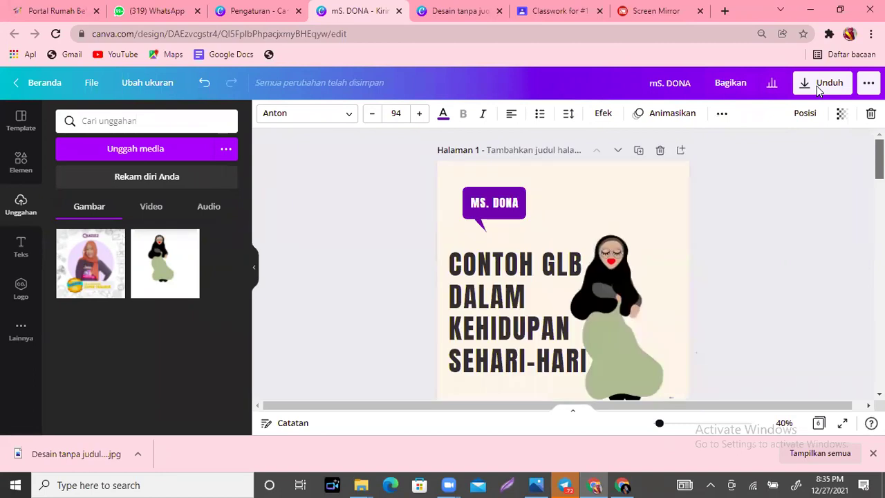
pyautogui.scroll(-3, 851, 195)
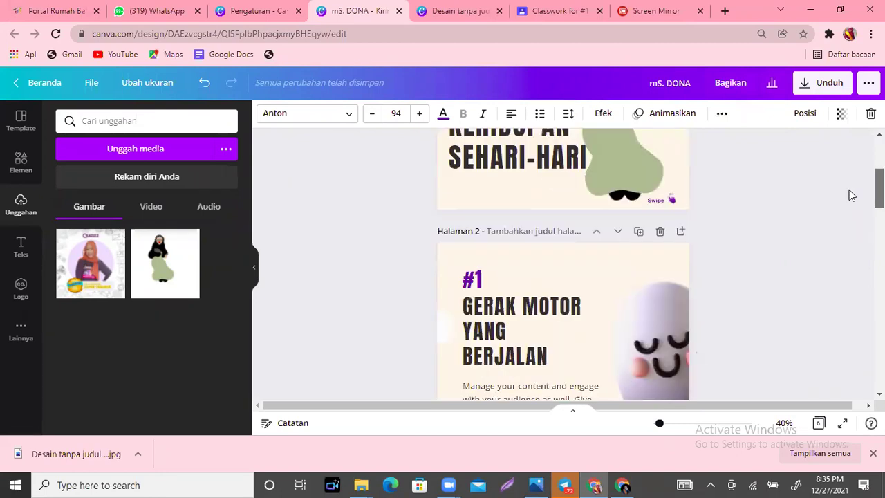
pyautogui.scroll(-1, 850, 195)
pyautogui.scroll(-2, 848, 190)
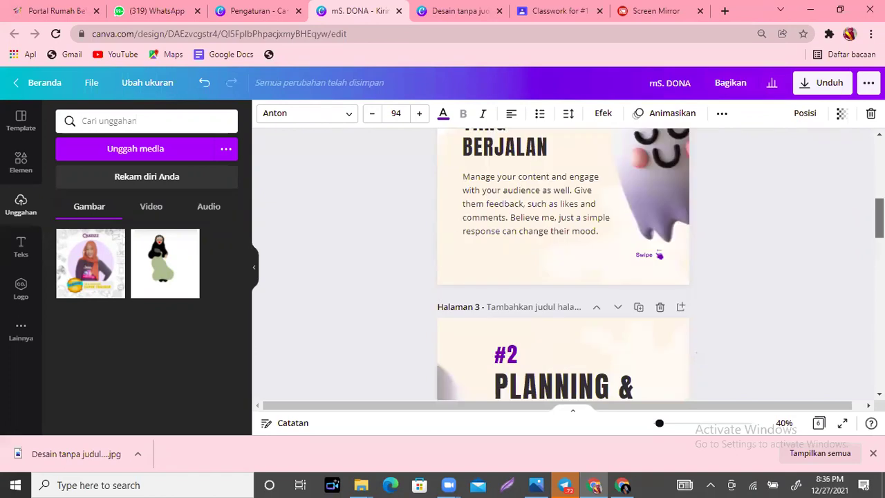
pyautogui.scroll(6, 820, 179)
pyautogui.scroll(-3, 832, 152)
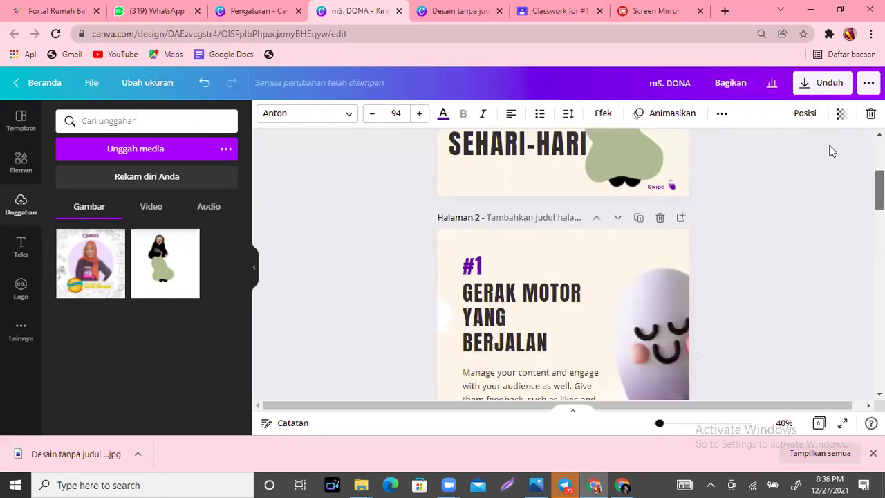
pyautogui.scroll(3, 832, 152)
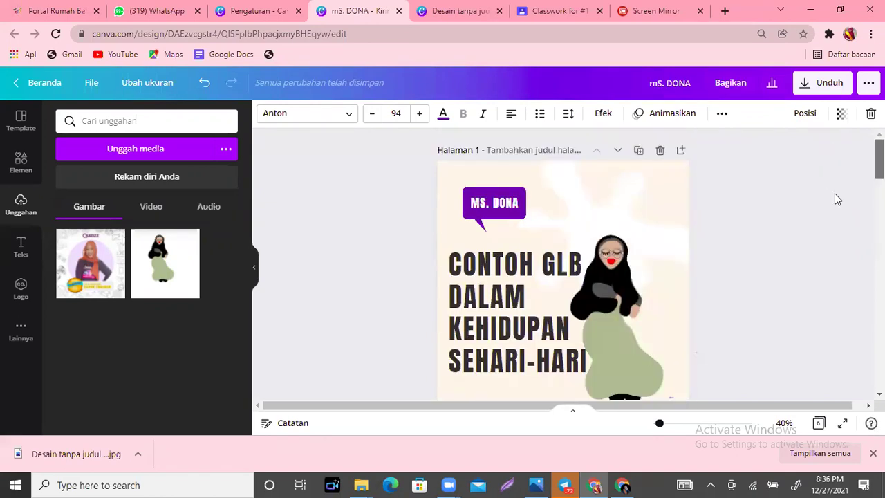
pyautogui.scroll(-2, 816, 170)
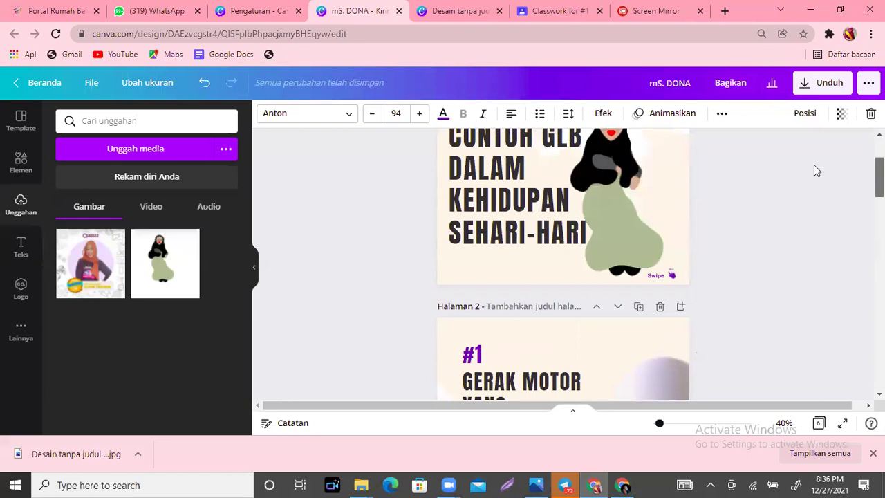
pyautogui.click(813, 166)
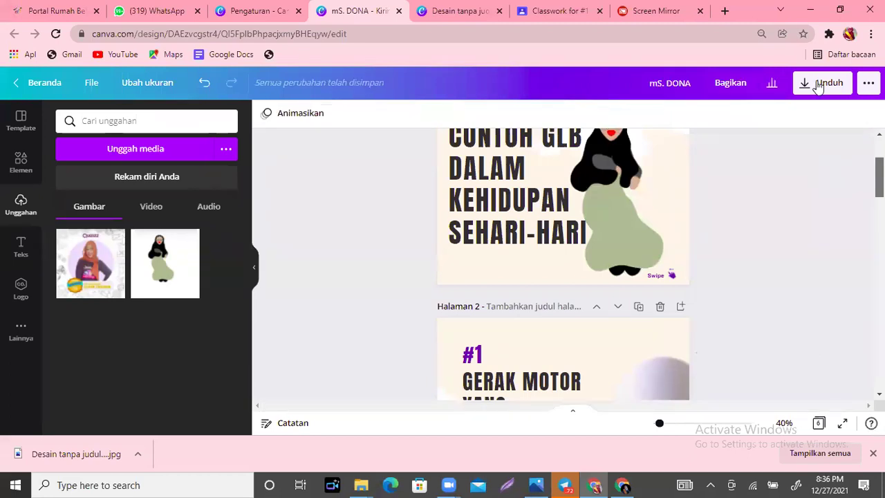
pyautogui.scroll(-1, 563, 263)
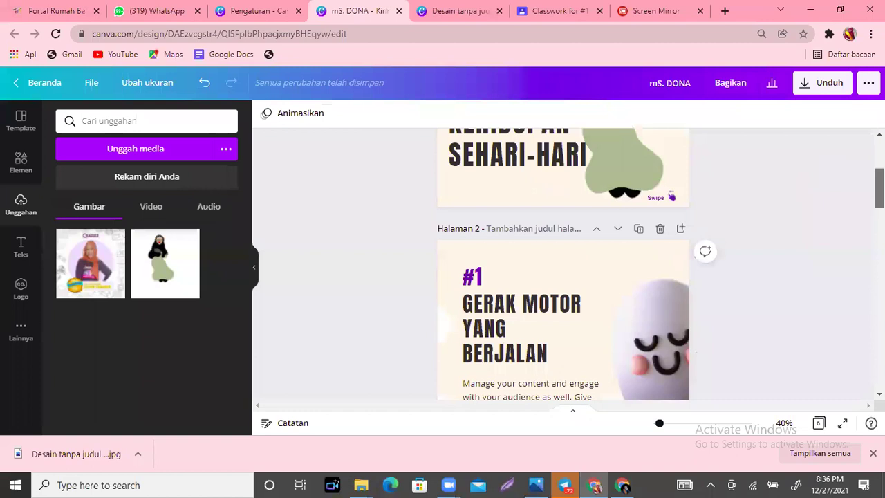
pyautogui.scroll(2, 781, 200)
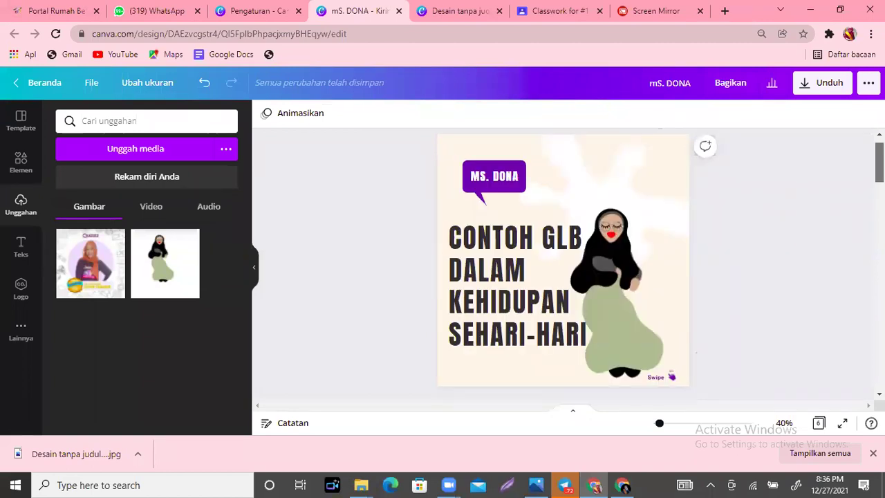
pyautogui.scroll(-3, 836, 172)
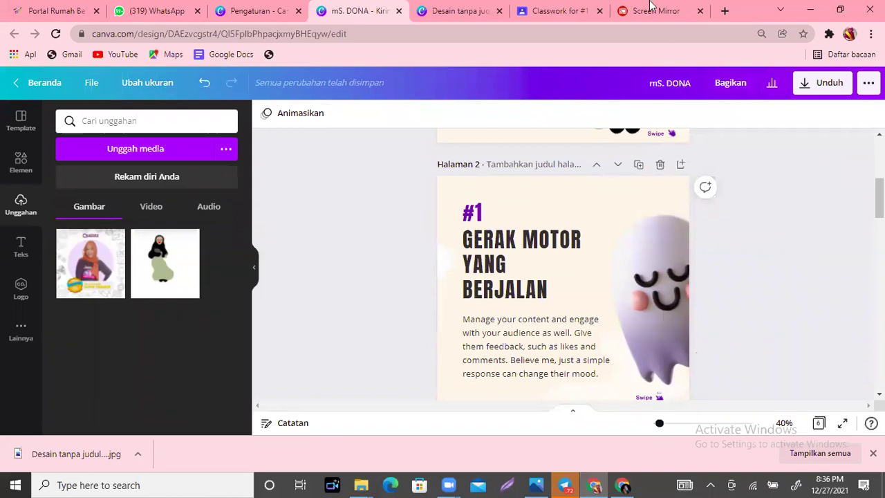
# Step: Switch to the Screen Mirror tab showing the phone's Canva download settings (JPG, all 6 pages)
pyautogui.click(657, 11)
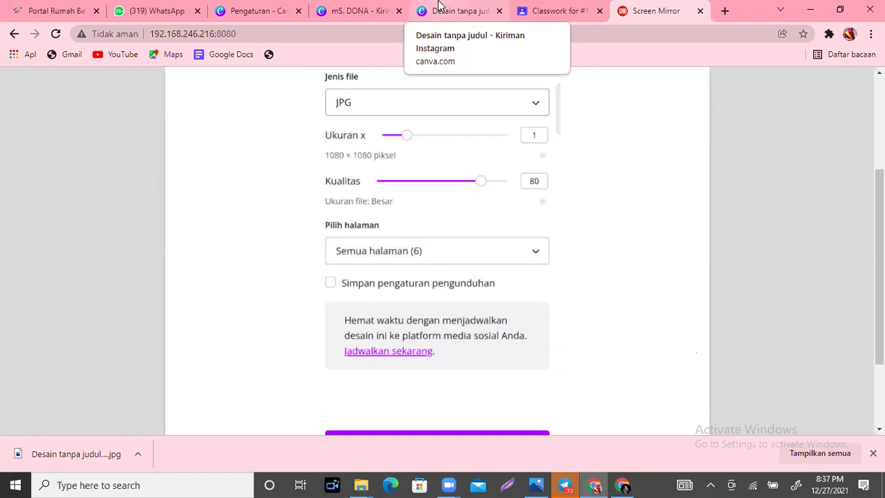
# Step: Open the Pilih halaman list to confirm the PNG download covers all 6 pages
pyautogui.click(383, 255)
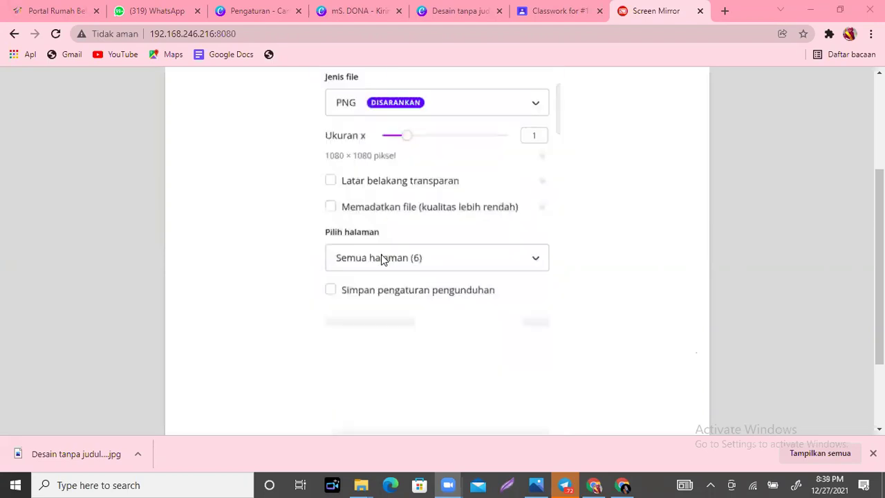
# Step: Reopen the Pilih halaman page selection list on the mirrored phone
pyautogui.click(382, 259)
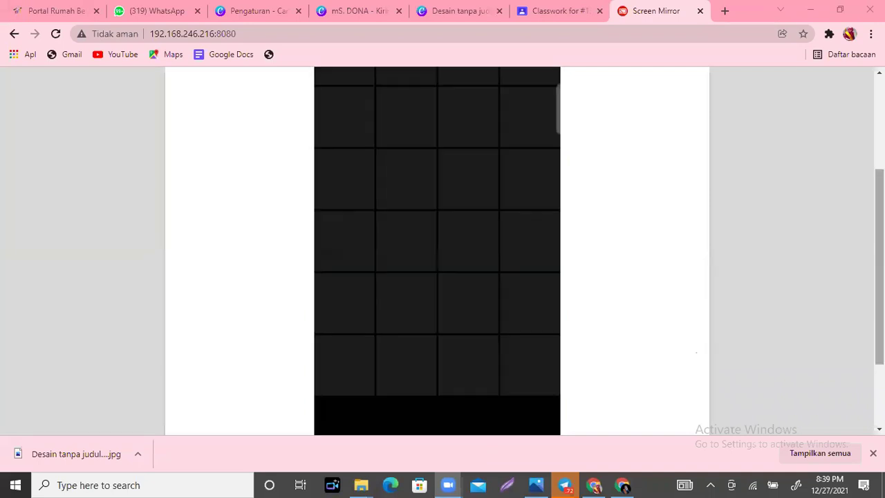
# Step: In the phone's gallery, mark the downloaded carousel pages, starting with the CONTOH GLB cover
pyautogui.scroll(3, 696, 353)
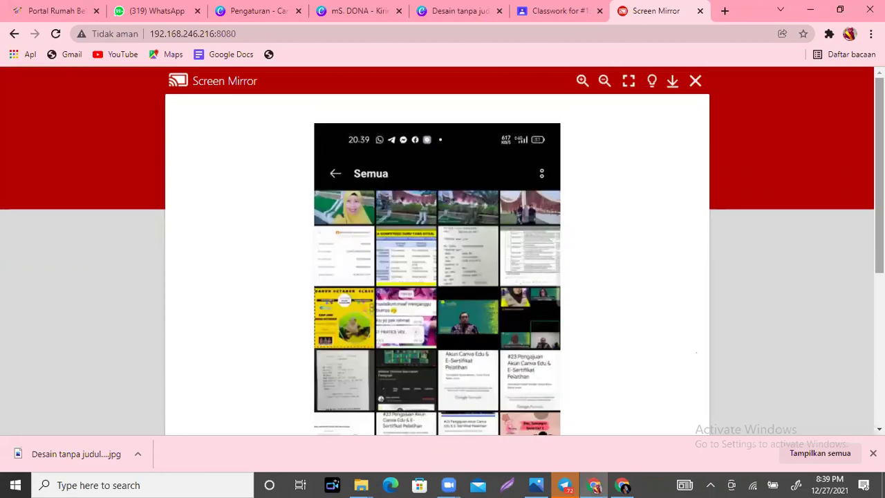
pyautogui.scroll(-5, 536, 220)
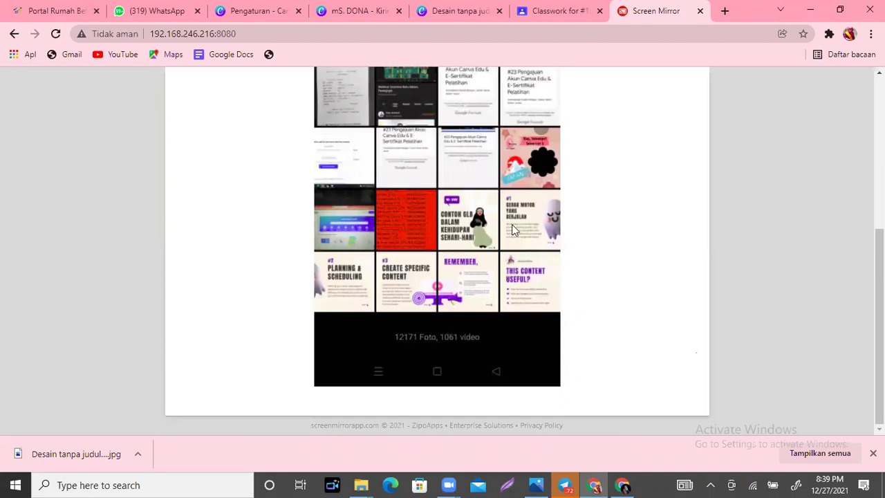
pyautogui.moveTo(448, 204)
pyautogui.mouseDown()
pyautogui.moveTo(455, 227)
pyautogui.moveTo(488, 208)
pyautogui.moveTo(548, 195)
pyautogui.mouseUp()
pyautogui.moveTo(340, 281)
pyautogui.mouseDown()
pyautogui.moveTo(384, 280)
pyautogui.moveTo(406, 294)
pyautogui.moveTo(405, 276)
pyautogui.moveTo(432, 267)
pyautogui.moveTo(466, 292)
pyautogui.moveTo(500, 271)
pyautogui.moveTo(517, 290)
pyautogui.moveTo(553, 272)
pyautogui.mouseUp()
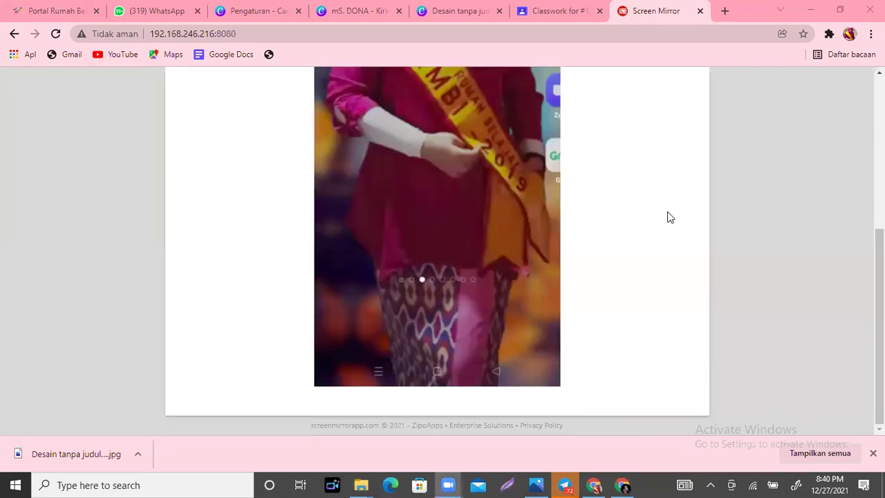
# Step: On the mirrored phone, open Instagram and start a new post from the Galeri picker
pyautogui.scroll(2, 437, 249)
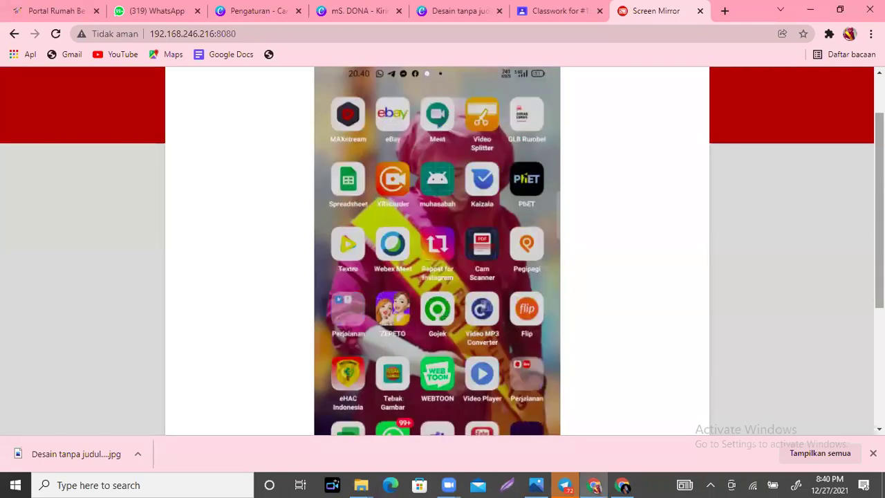
pyautogui.scroll(-1, 443, 251)
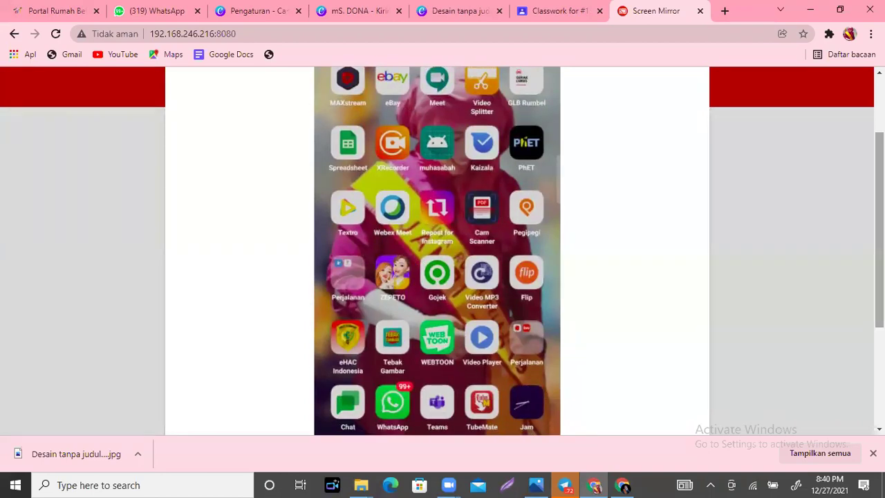
pyautogui.scroll(-1, 443, 251)
pyautogui.scroll(3, 442, 251)
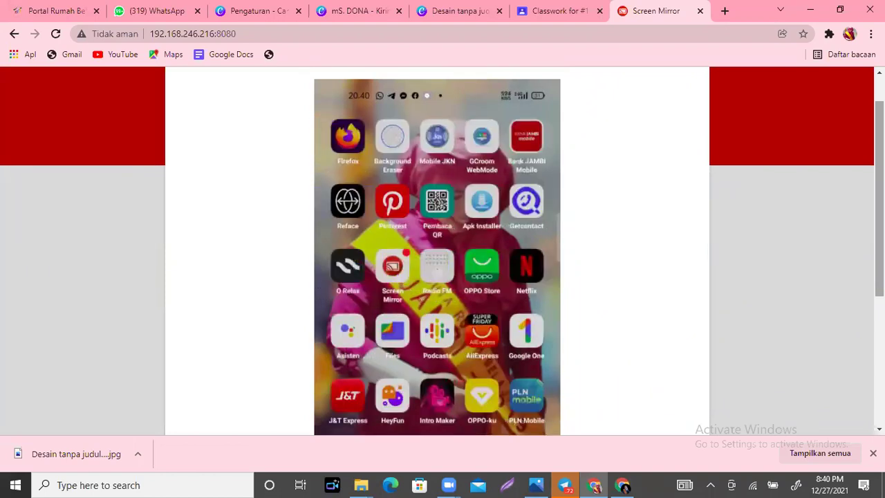
pyautogui.scroll(-1, 437, 249)
pyautogui.scroll(1, 437, 249)
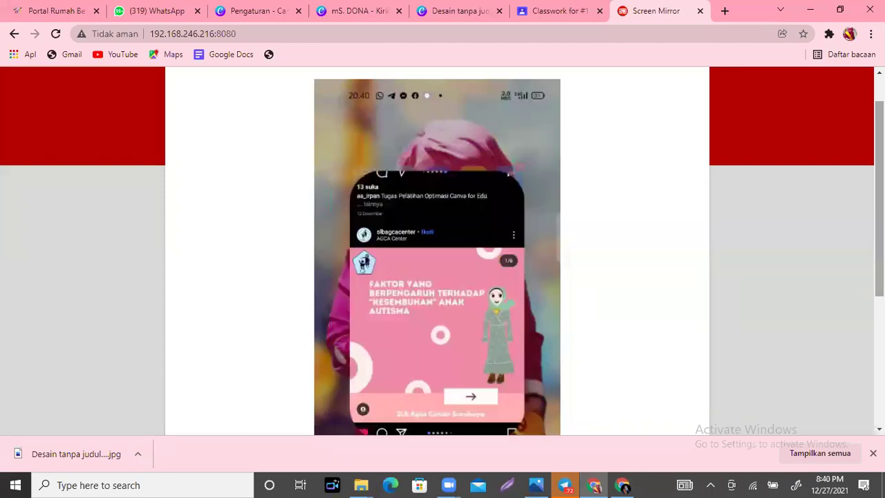
pyautogui.scroll(1, 770, 104)
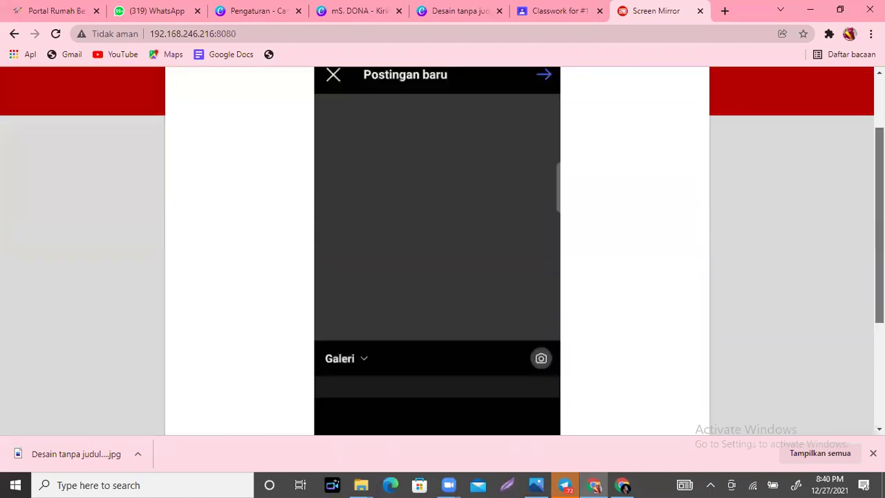
# Step: Select the six CONTOH GLB slides, caption the post #tugascanvalevel2, and share it
pyautogui.scroll(-1, 442, 249)
pyautogui.scroll(1, 513, 352)
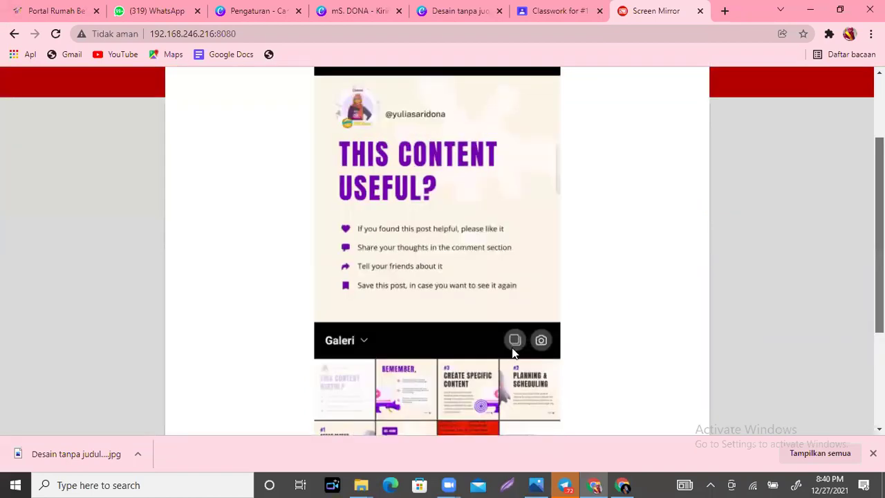
pyautogui.scroll(1, 513, 352)
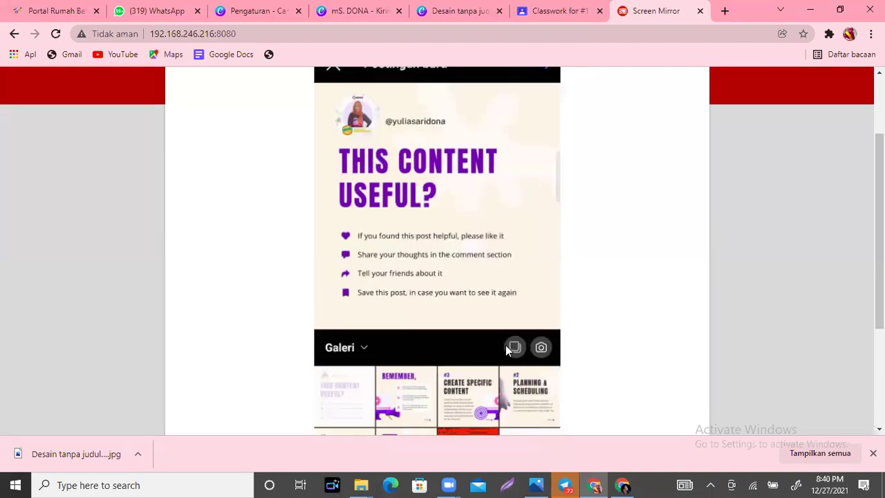
pyautogui.click(510, 348)
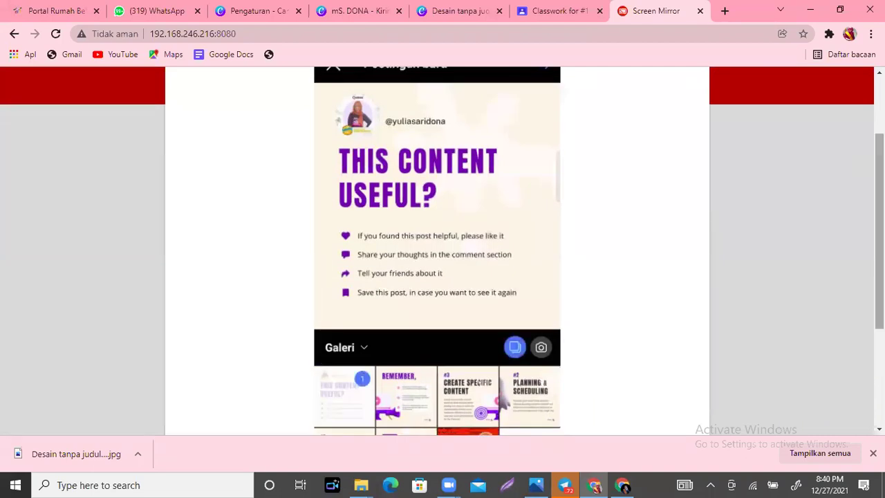
pyautogui.scroll(-2, 474, 223)
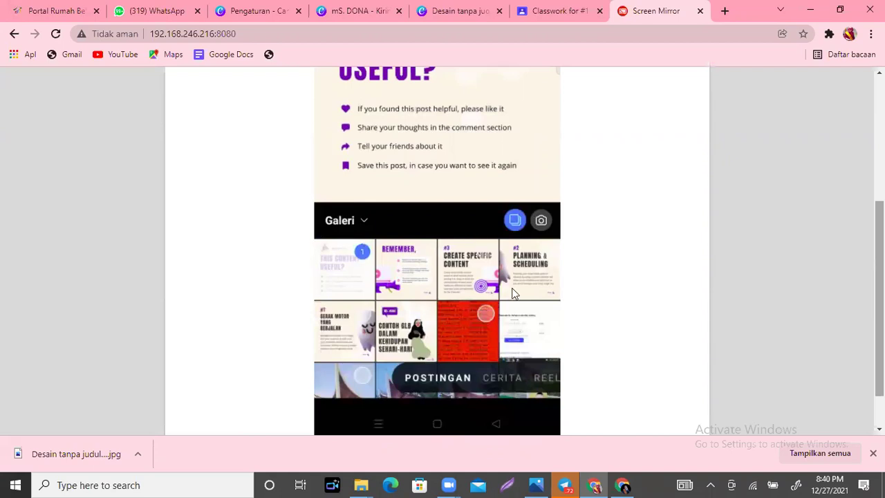
pyautogui.scroll(-1, 767, 174)
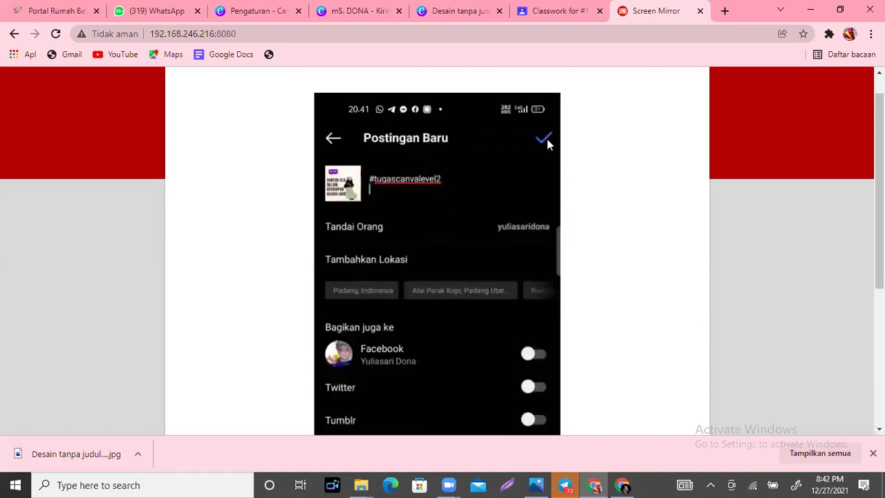
pyautogui.click(544, 139)
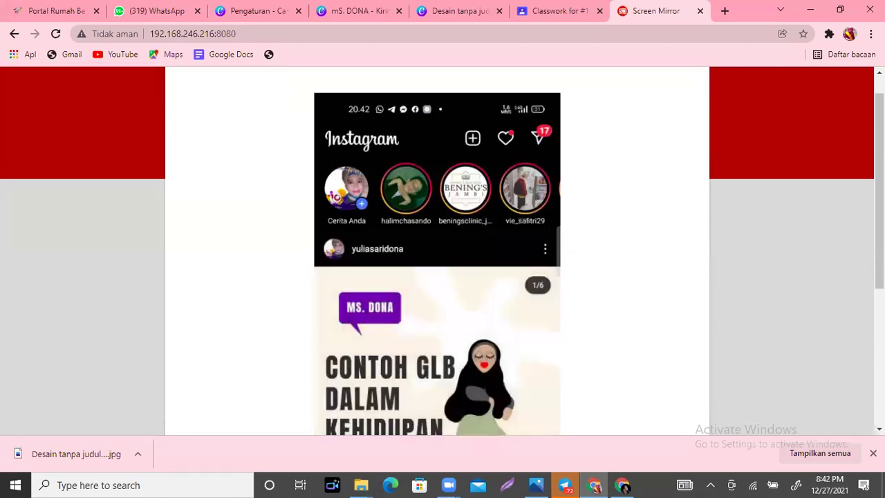
# Step: Copy the link of the new CONTOH GLB carousel through the post's options menu
pyautogui.scroll(-1, 553, 183)
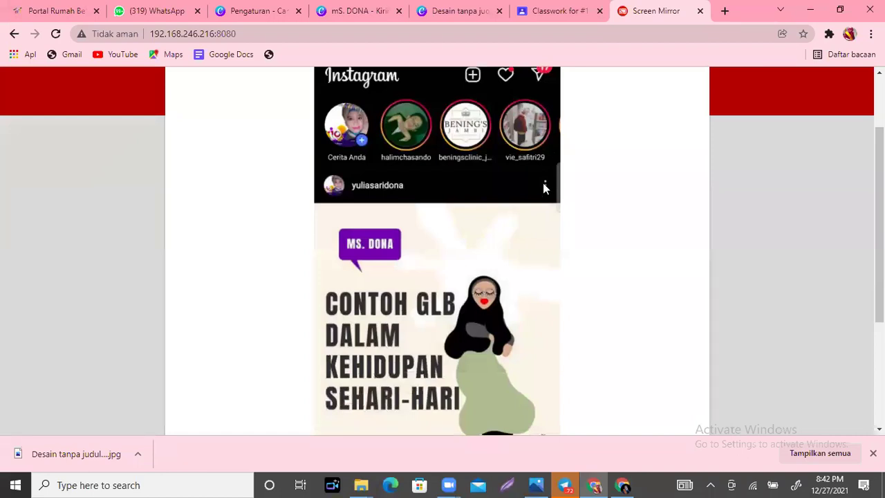
pyautogui.click(543, 184)
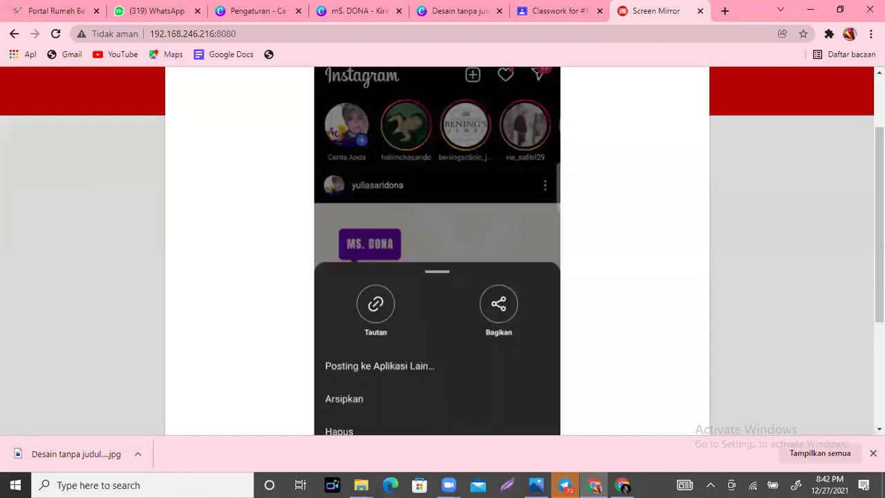
pyautogui.scroll(-2, 361, 185)
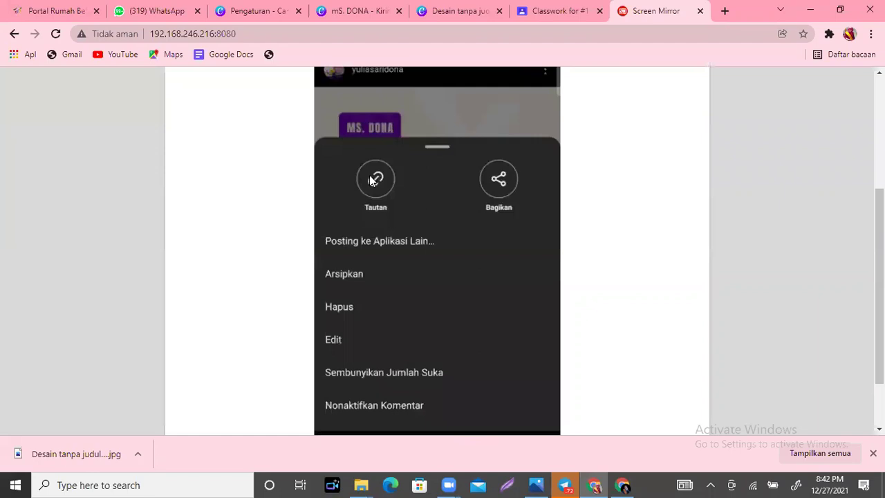
pyautogui.click(369, 179)
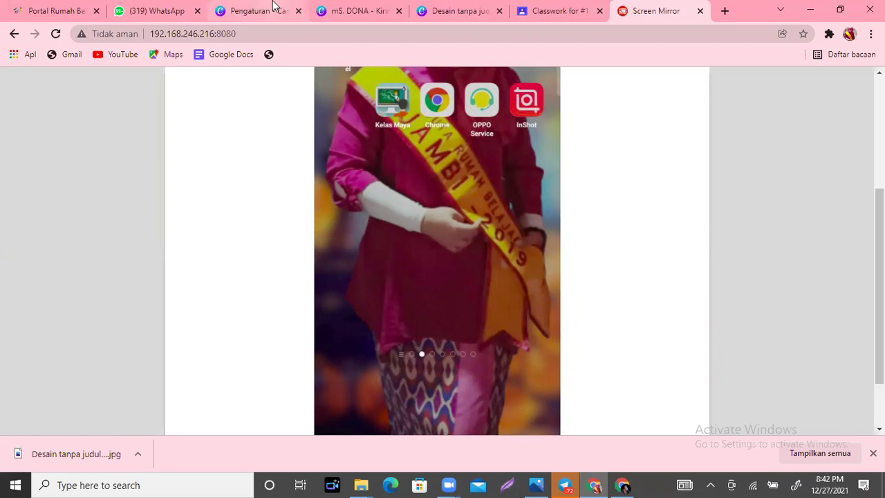
# Step: On the Classwork page, expand Tugas Hari Pertama to show 0 turned in and 122 assigned
pyautogui.click(562, 11)
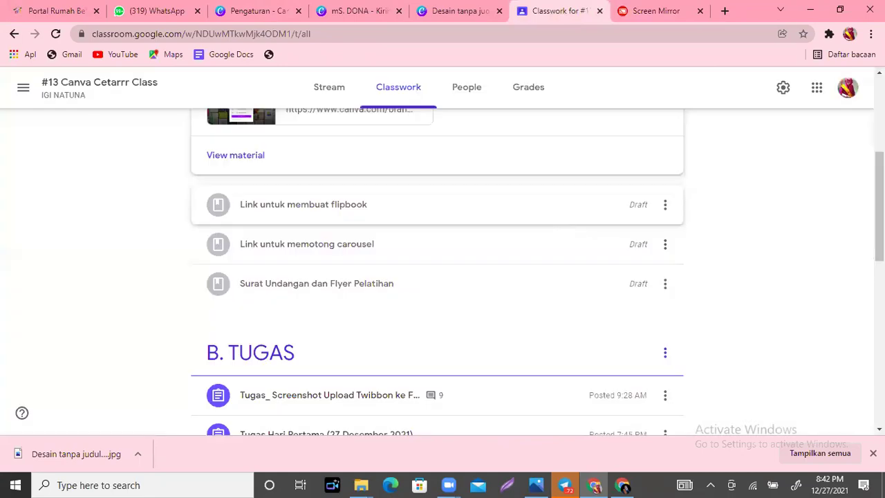
pyautogui.scroll(-1, 436, 270)
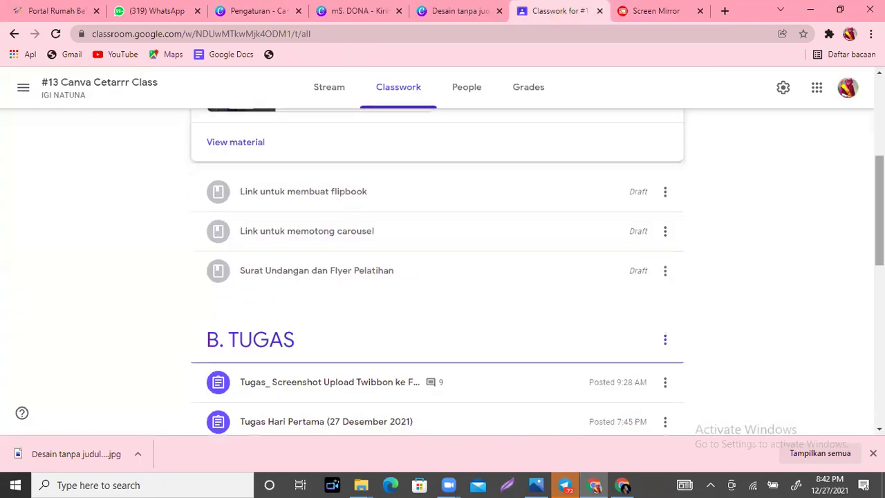
pyautogui.scroll(-4, 437, 270)
pyautogui.scroll(3, 316, 292)
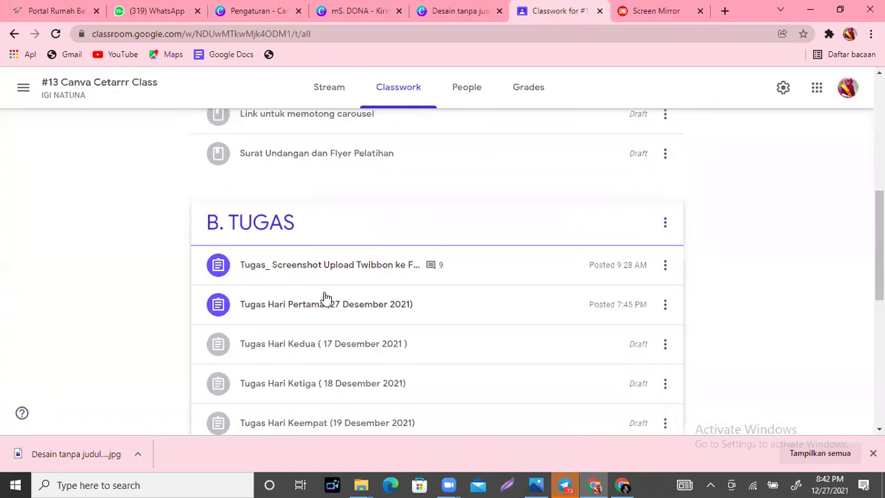
pyautogui.click(332, 315)
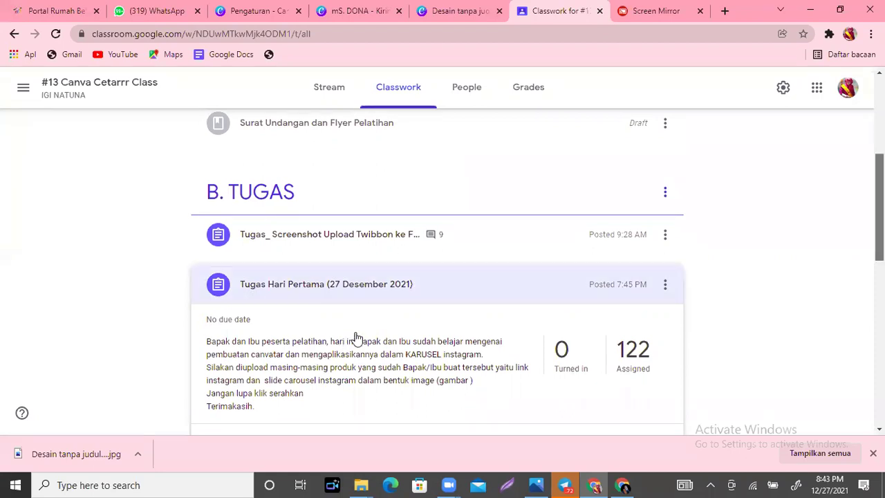
pyautogui.scroll(-1, 286, 342)
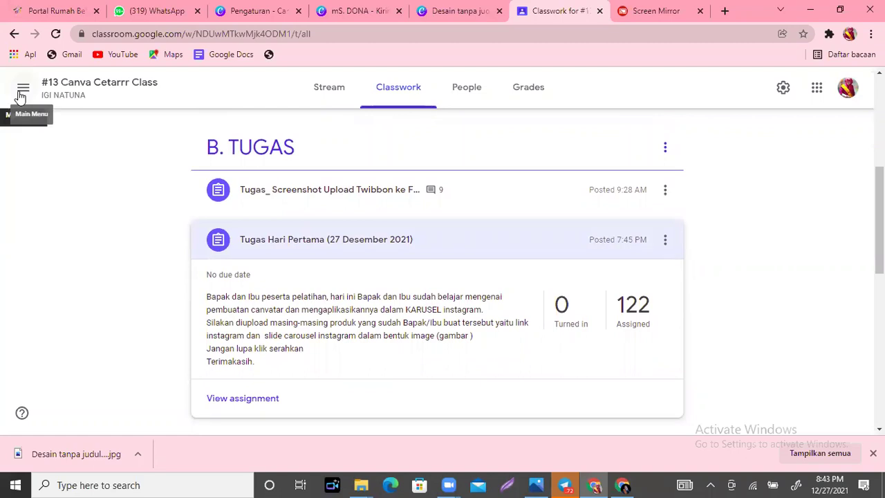
# Step: Return to Screen Mirror and restore, then re-maximize, the browser window
pyautogui.click(653, 10)
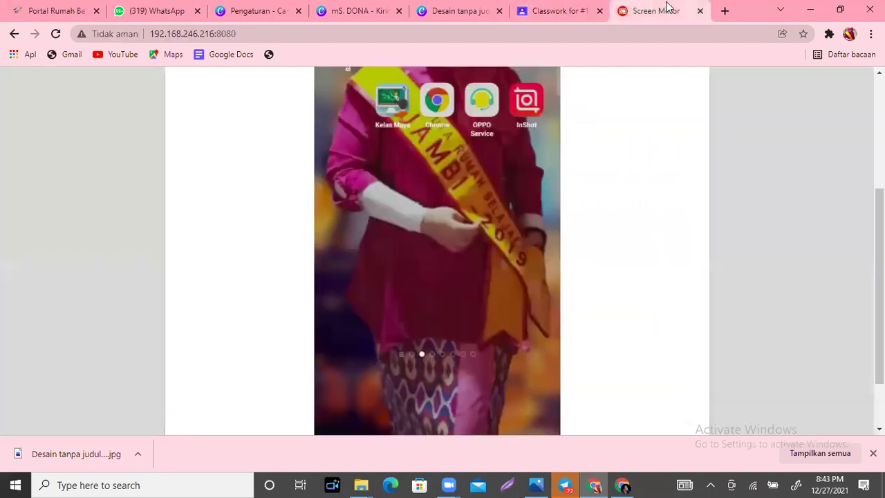
pyautogui.click(840, 9)
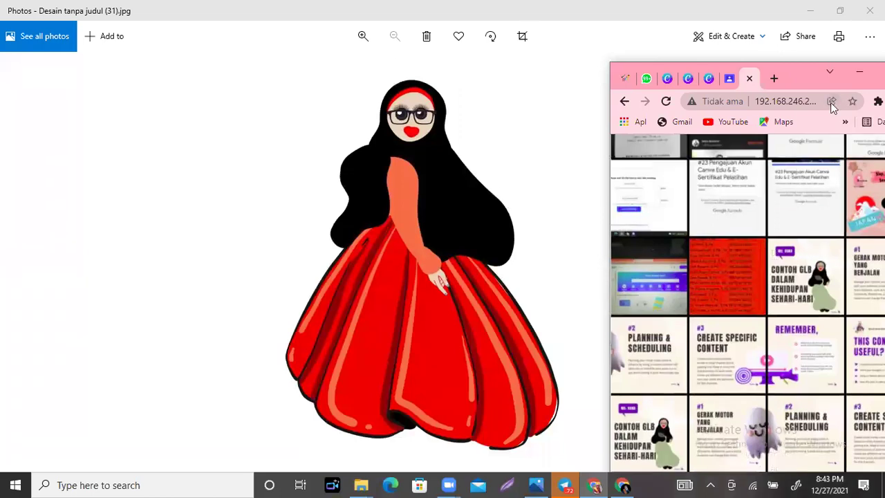
pyautogui.doubleClick(800, 81)
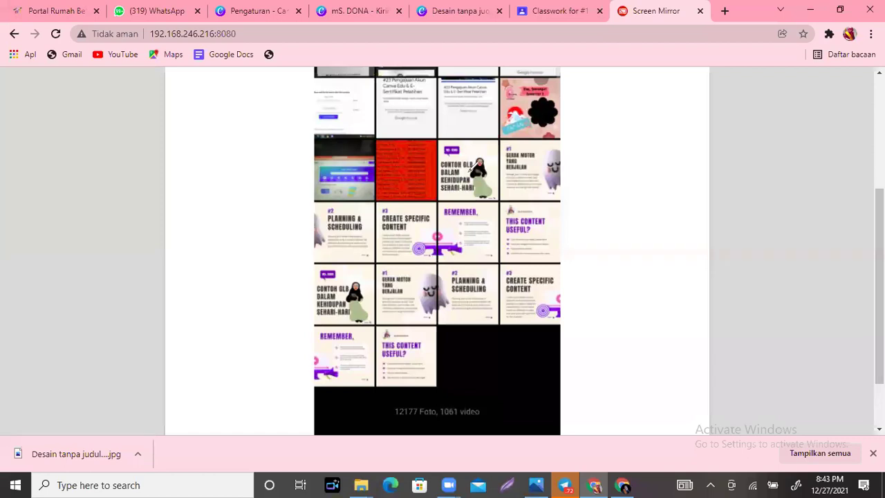
# Step: Circle the carousel slides in the gallery with red ink, then erase all the annotations
pyautogui.moveTo(383, 222); pyautogui.dragTo(349, 232)
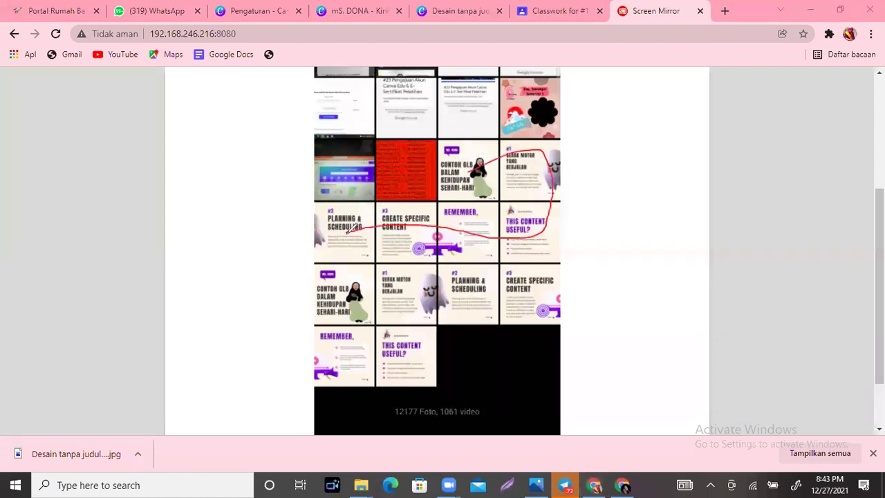
pyautogui.moveTo(485, 249)
pyautogui.mouseDown()
pyautogui.moveTo(568, 207)
pyautogui.moveTo(543, 168)
pyautogui.moveTo(462, 170)
pyautogui.moveTo(502, 164)
pyautogui.moveTo(510, 193)
pyautogui.moveTo(476, 246)
pyautogui.mouseUp()
pyautogui.moveTo(484, 195)
pyautogui.mouseDown()
pyautogui.moveTo(435, 244)
pyautogui.moveTo(373, 236)
pyautogui.moveTo(349, 246)
pyautogui.moveTo(334, 237)
pyautogui.mouseUp()
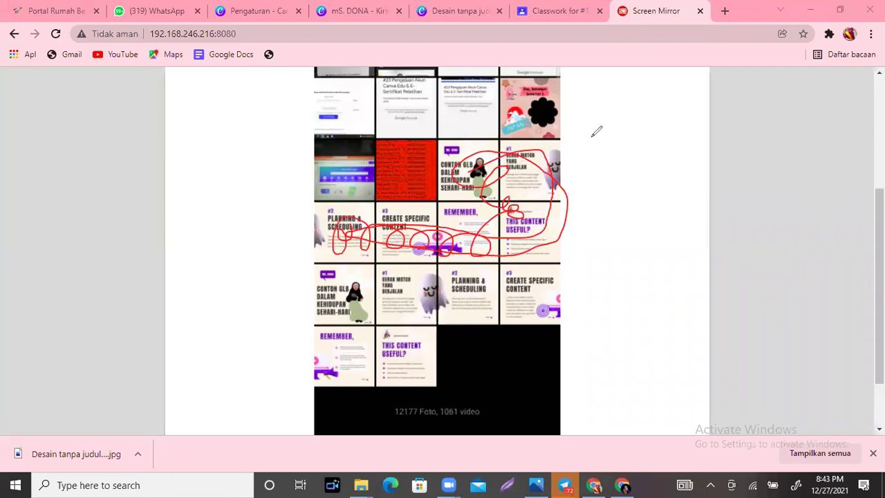
pyautogui.click(591, 136)
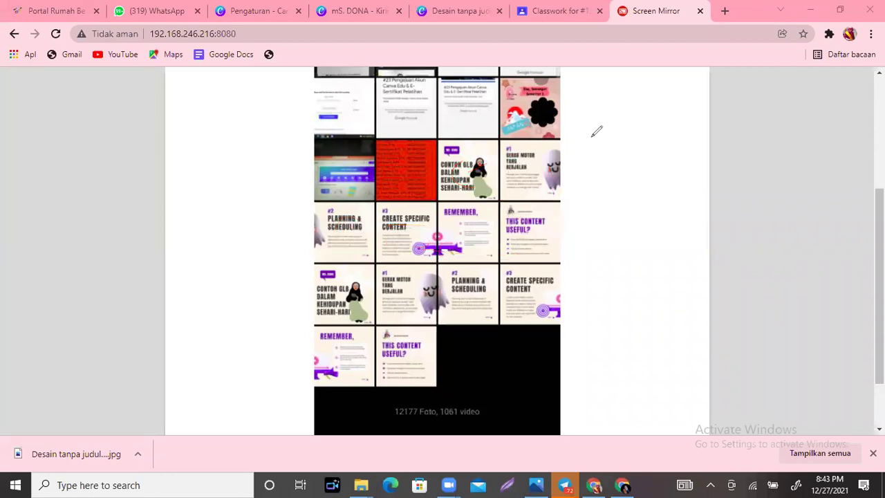
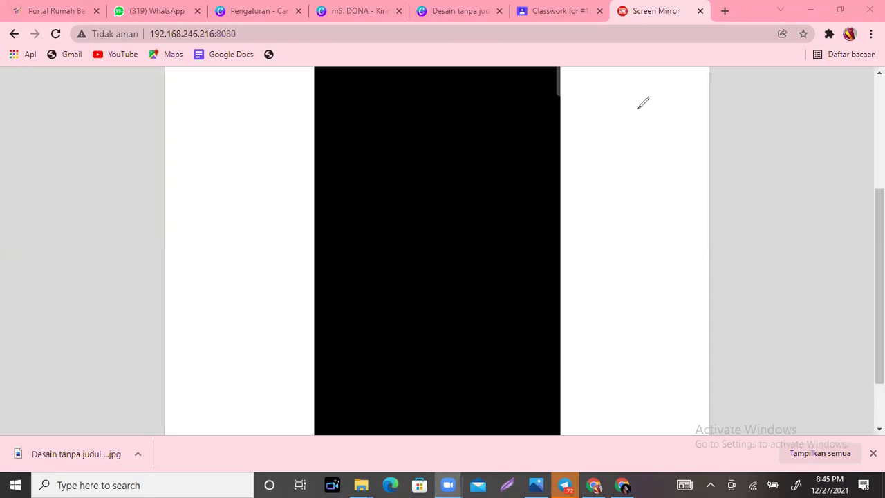
# Step: Upload 'Desain tanpa judul (29)' from Downloads into the mS. DONA carousel design's media
pyautogui.click(453, 10)
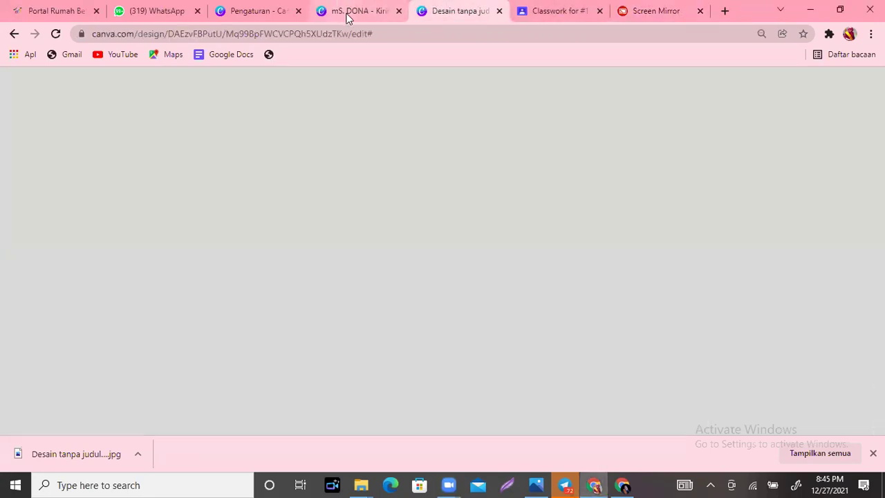
pyautogui.click(347, 16)
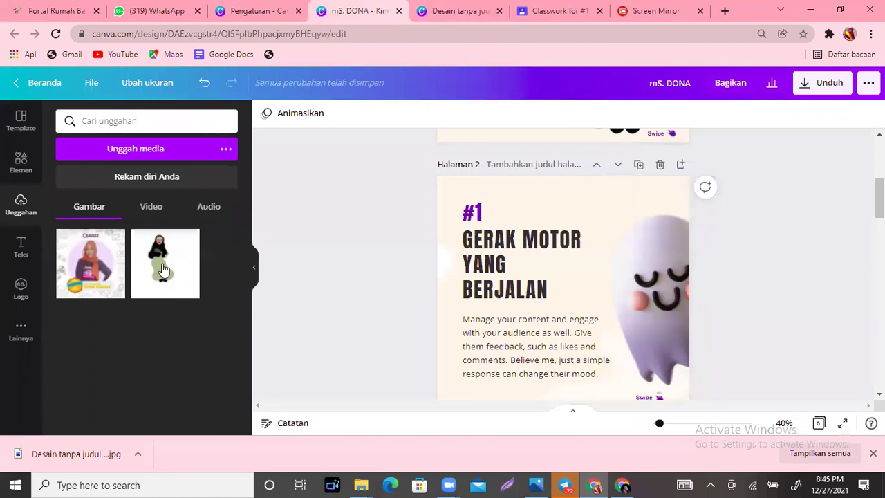
pyautogui.moveTo(162, 269)
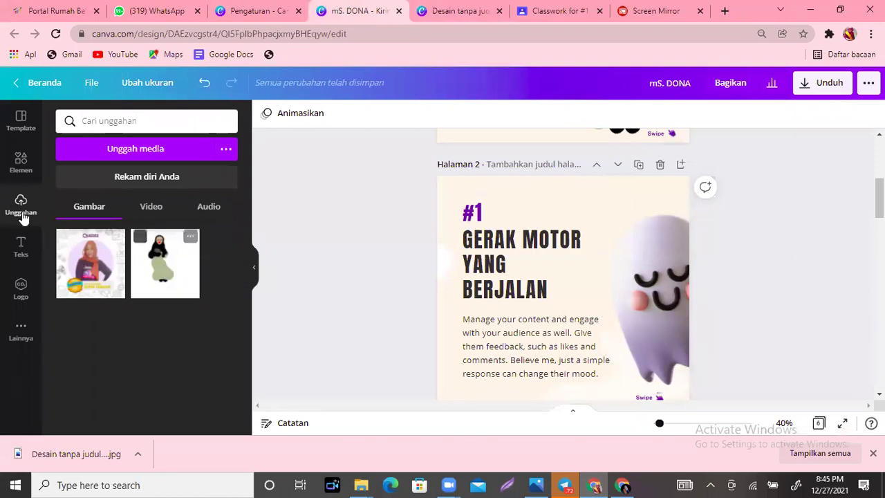
pyautogui.click(131, 152)
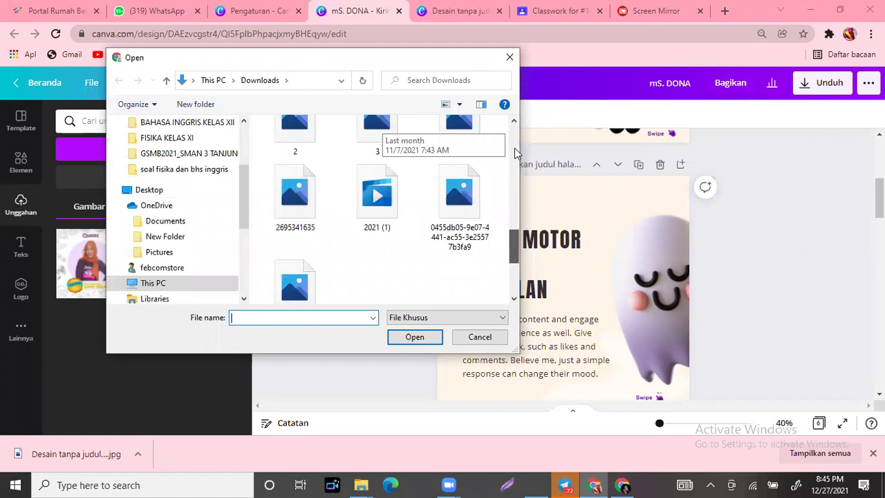
pyautogui.scroll(-3, 290, 214)
pyautogui.scroll(6, 387, 207)
pyautogui.click(314, 197)
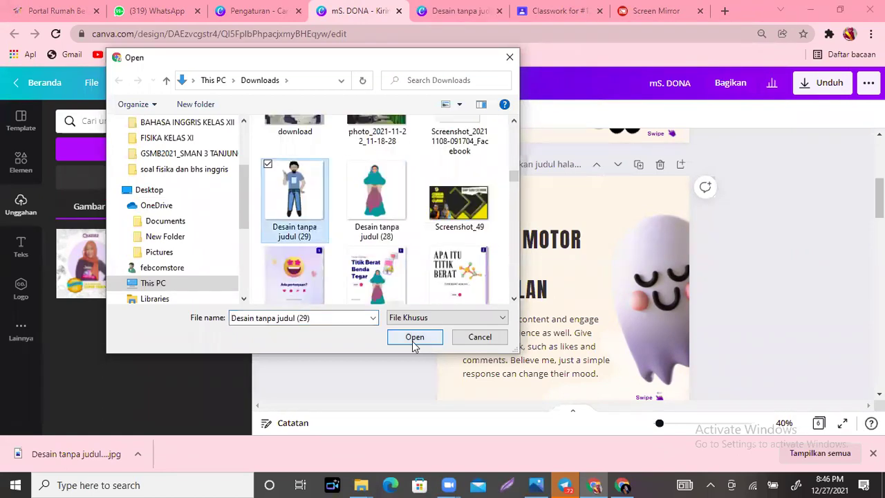
pyautogui.click(414, 337)
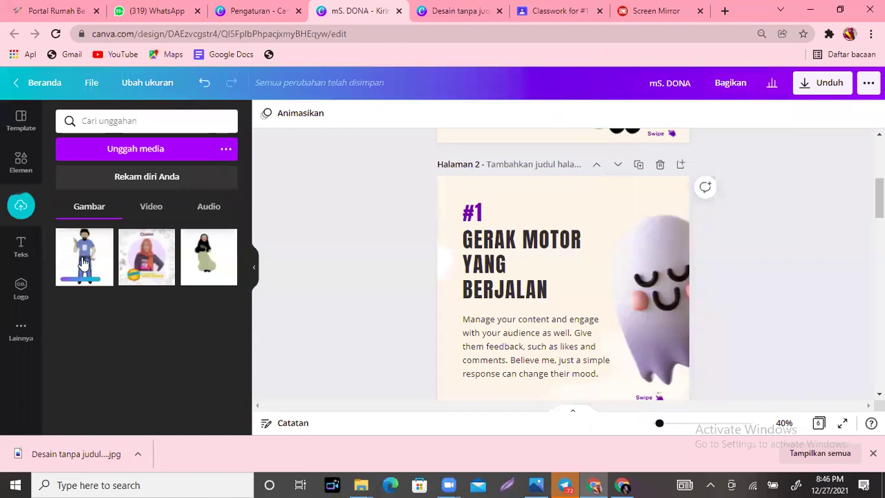
# Step: Add the uploaded cartoon man to page 2, shift it right, and remove its background with Penghapus LB
pyautogui.click(83, 262)
pyautogui.moveTo(563, 261); pyautogui.dragTo(612, 257)
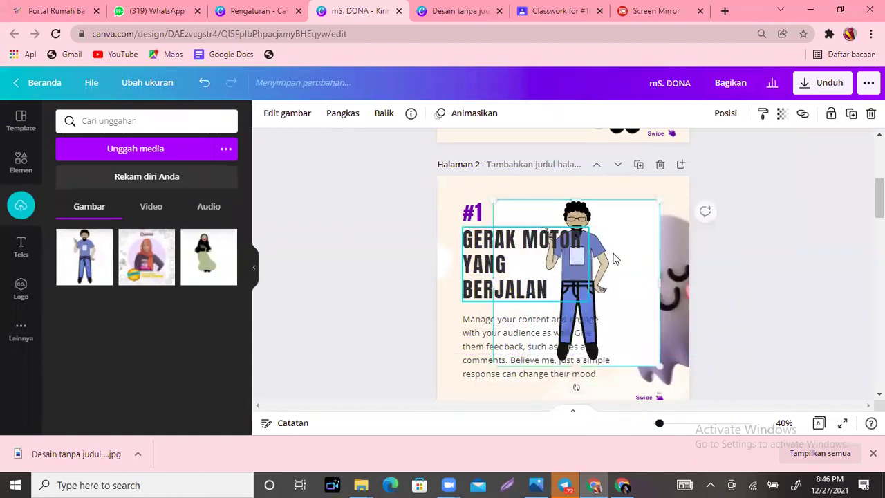
pyautogui.click(280, 114)
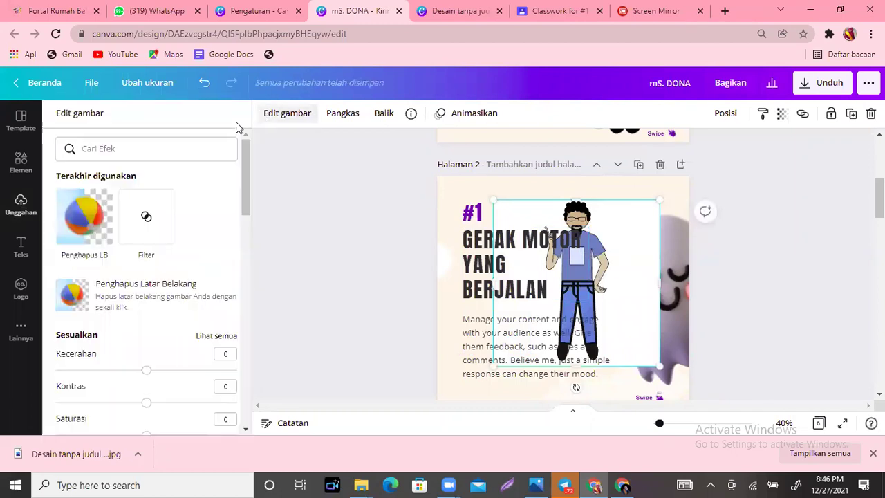
pyautogui.click(78, 220)
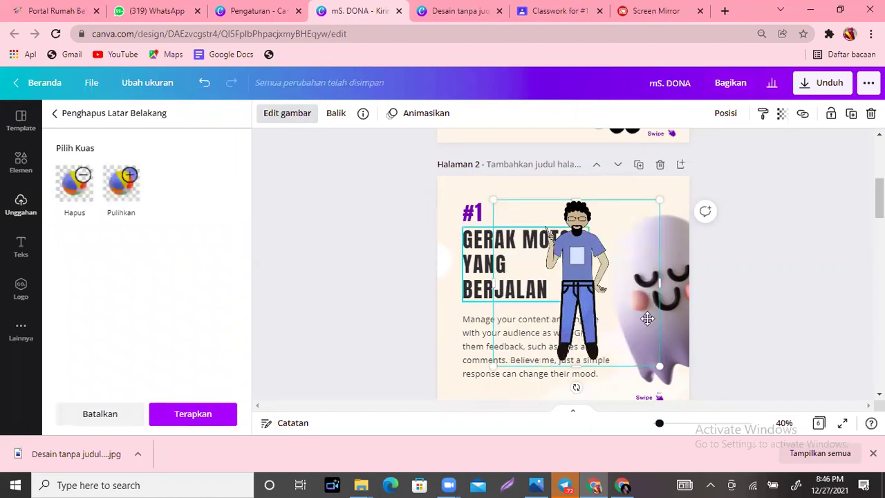
# Step: Nudge the title text left and move the cartoon man down-right over the ghost
pyautogui.click(577, 289)
pyautogui.moveTo(576, 289); pyautogui.dragTo(582, 217)
pyautogui.click(609, 261)
pyautogui.moveTo(609, 262); pyautogui.dragTo(658, 305)
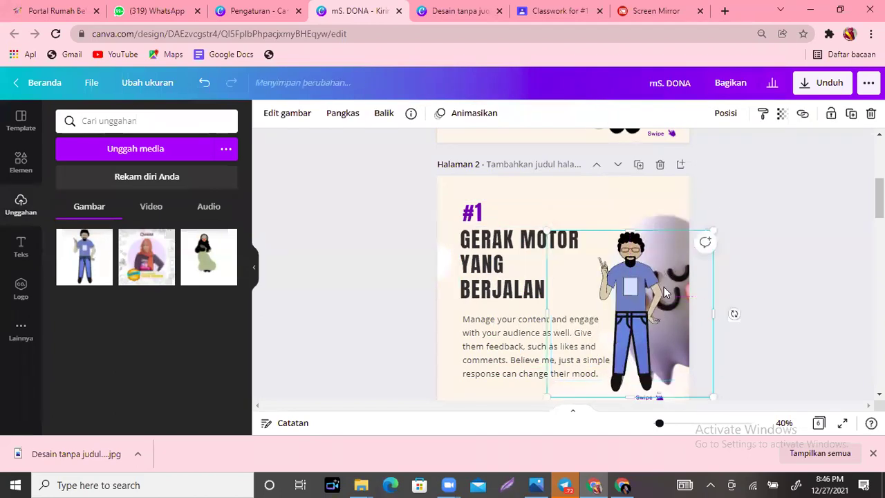
pyautogui.click(255, 10)
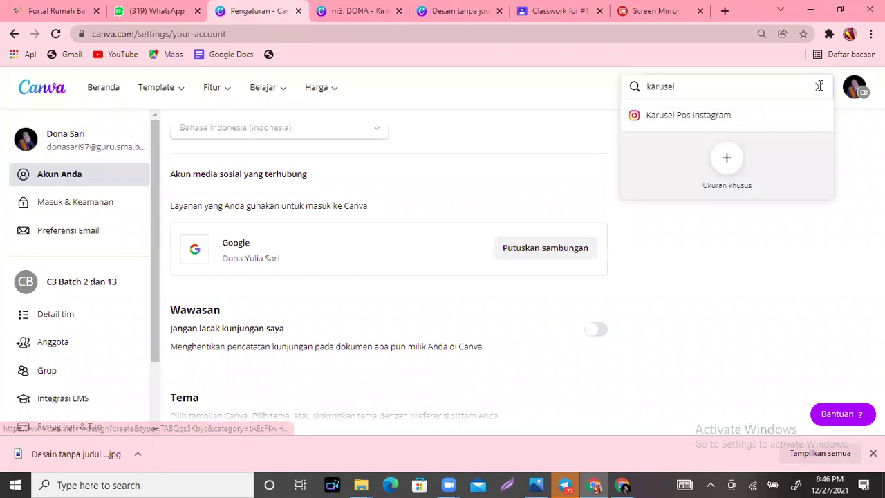
pyautogui.doubleClick(674, 94)
pyautogui.press('BackSpace')
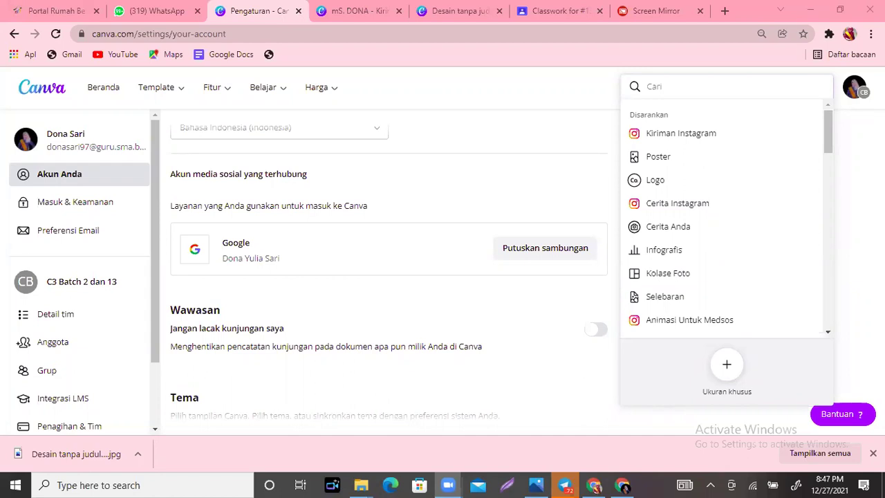
pyautogui.click(339, 6)
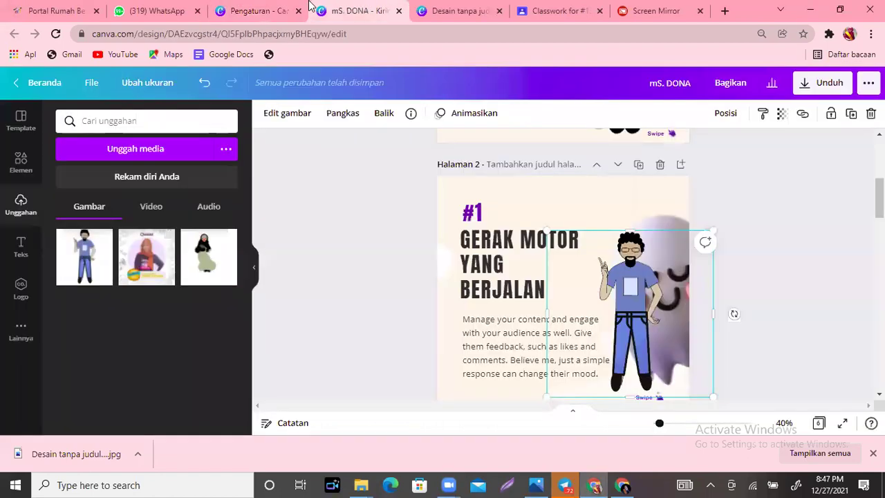
# Step: Browse the Instagram post templates in Canva, then switch to the Screen Mirror tab
pyautogui.click(15, 125)
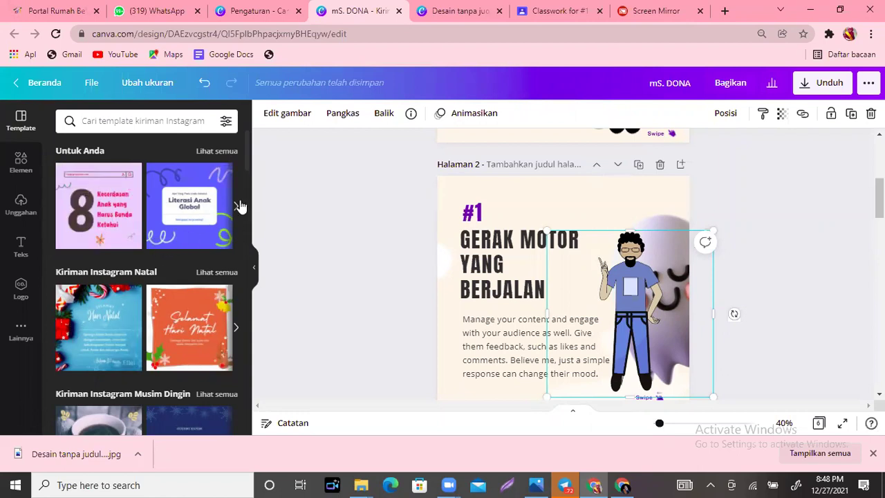
pyautogui.scroll(-3, 250, 197)
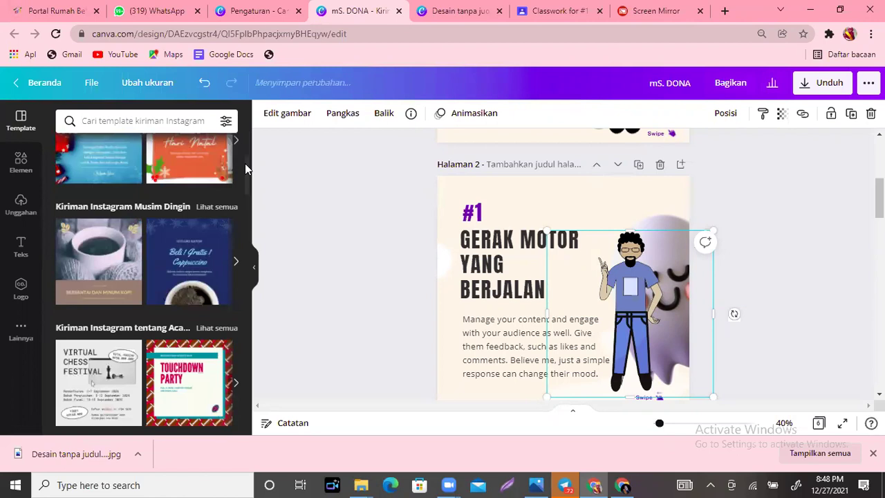
pyautogui.scroll(-5, 173, 200)
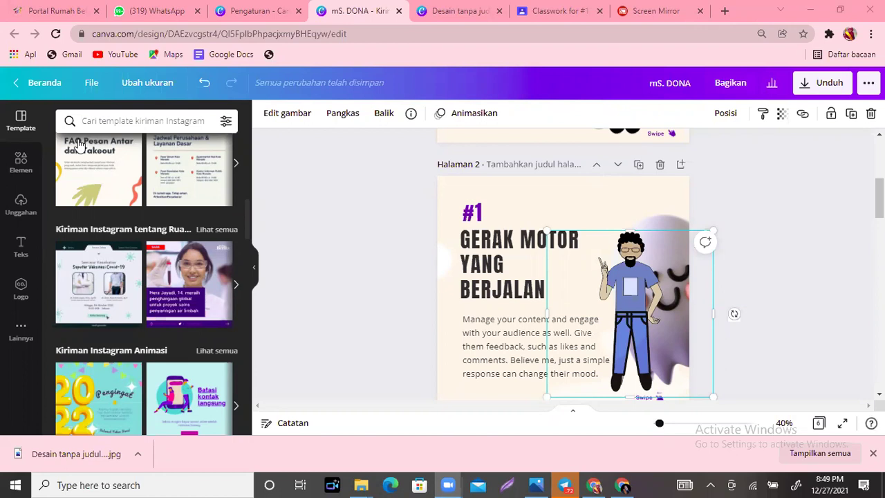
pyautogui.click(666, 23)
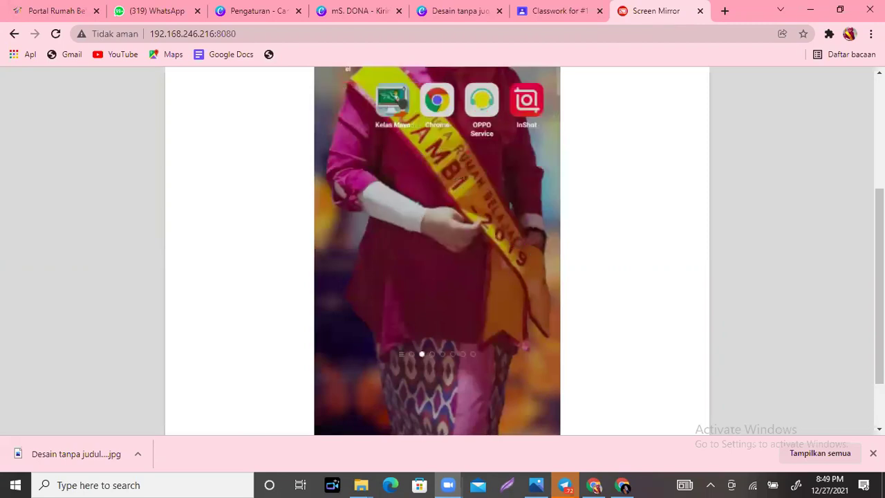
# Step: On the mirrored Instagram, start a new Posting and scroll down to the Galeri grid
pyautogui.scroll(1, 453, 151)
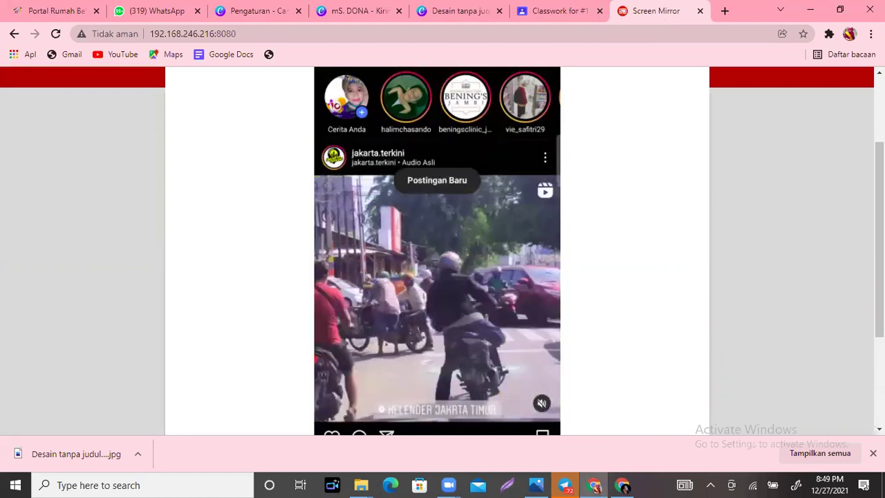
pyautogui.scroll(2, 445, 177)
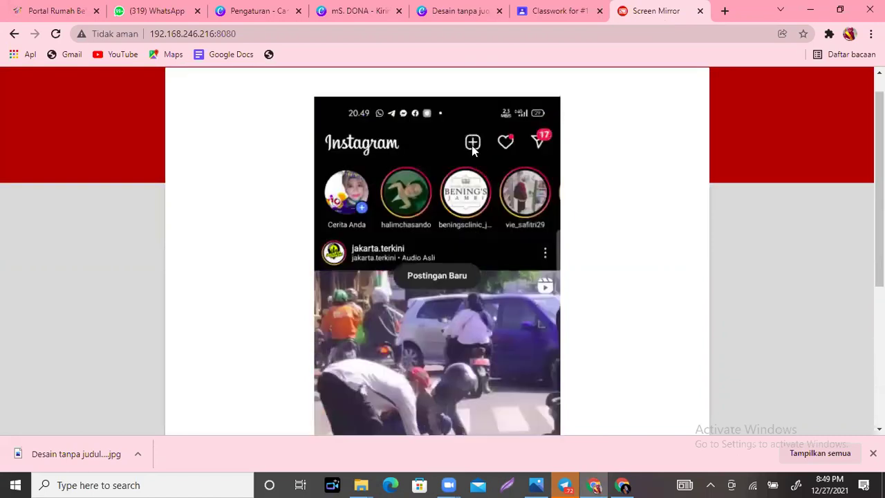
pyautogui.click(472, 144)
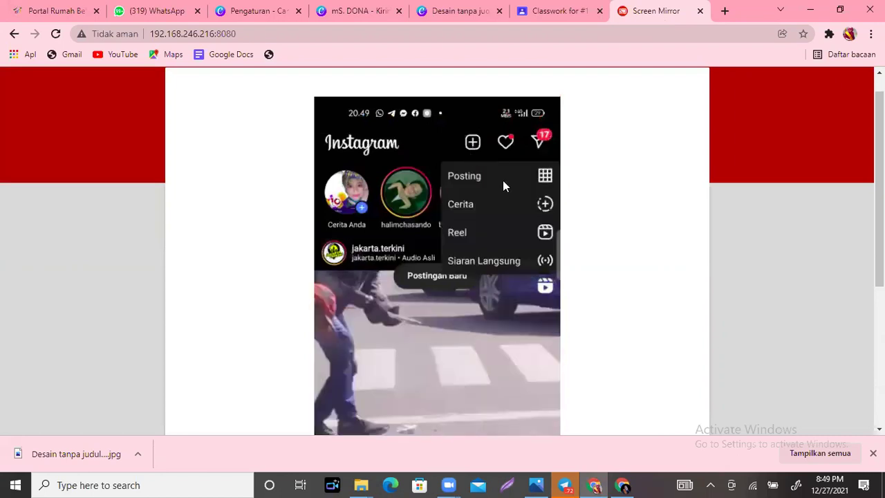
pyautogui.click(502, 180)
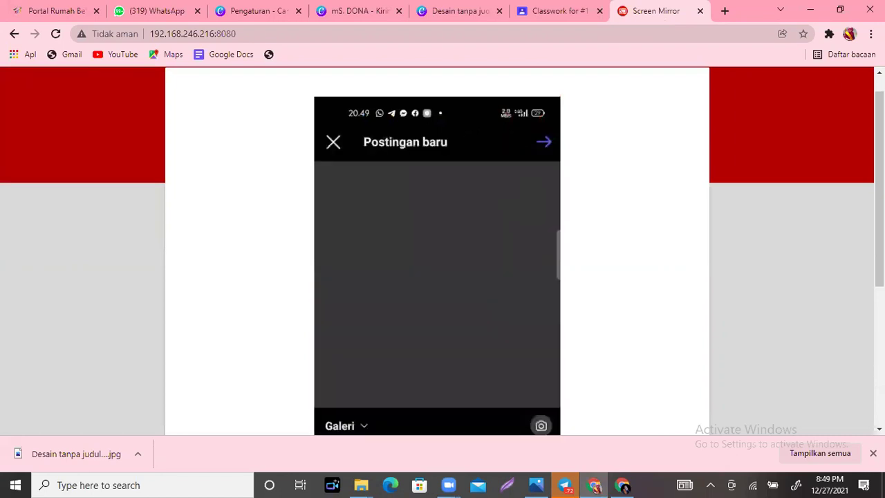
pyautogui.scroll(-1, 436, 249)
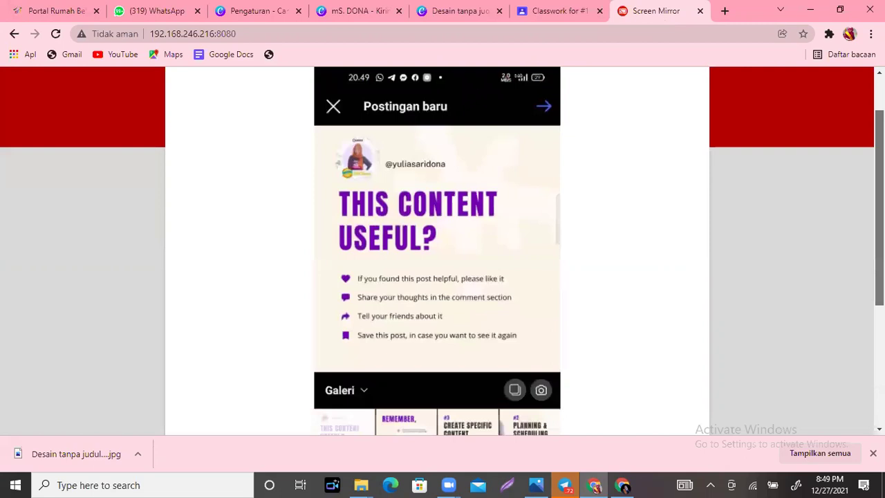
pyautogui.scroll(-3, 484, 307)
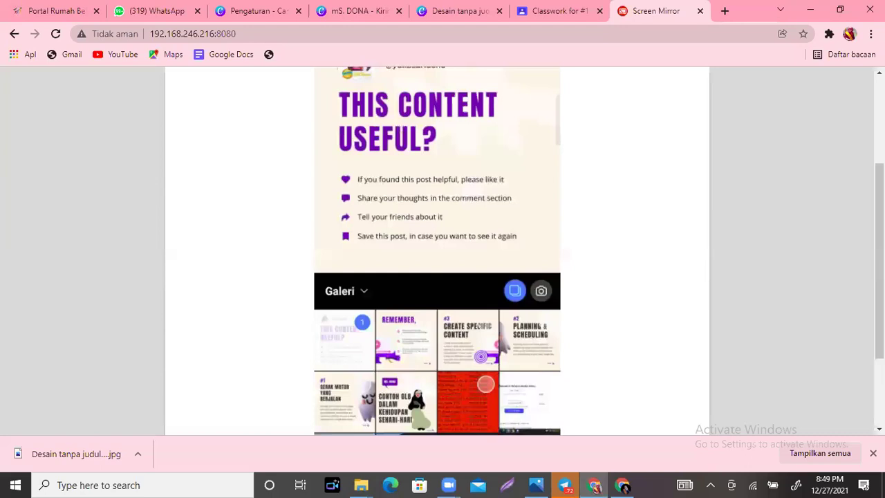
# Step: Scroll the Instagram gallery, then return to the mS. DONA Canva design tab
pyautogui.scroll(-2, 427, 332)
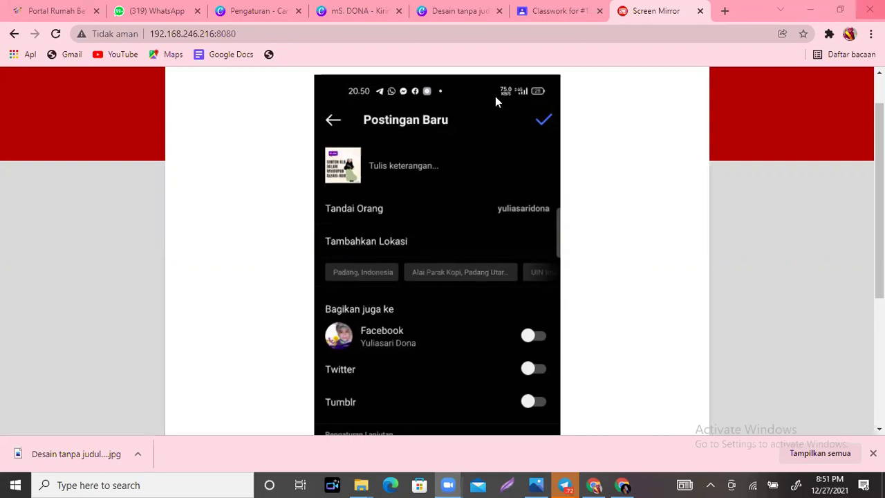
pyautogui.click(351, 8)
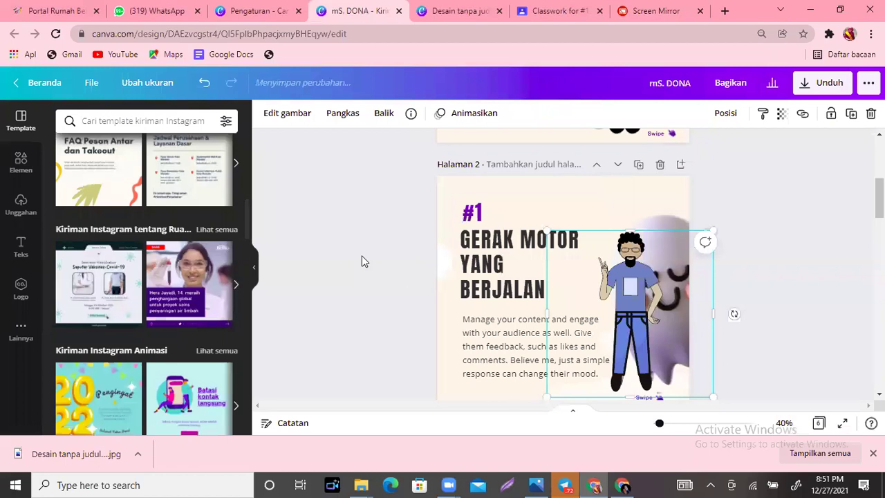
pyautogui.click(449, 318)
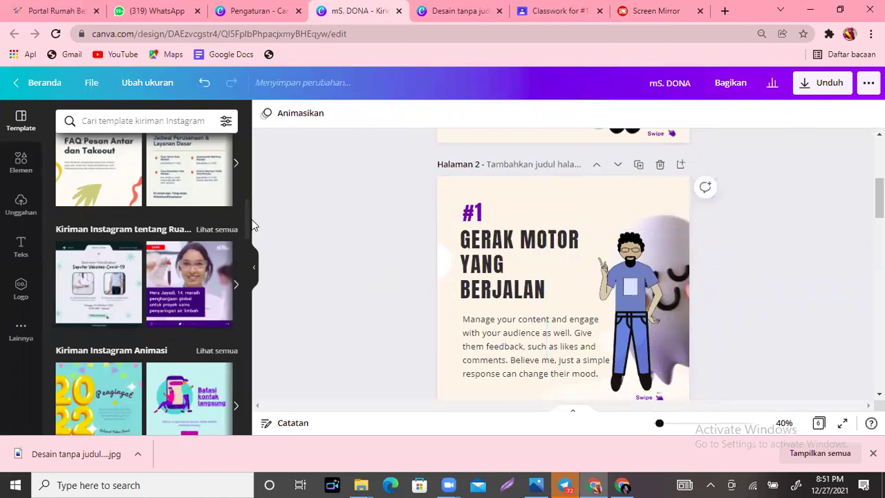
pyautogui.scroll(-2, 197, 190)
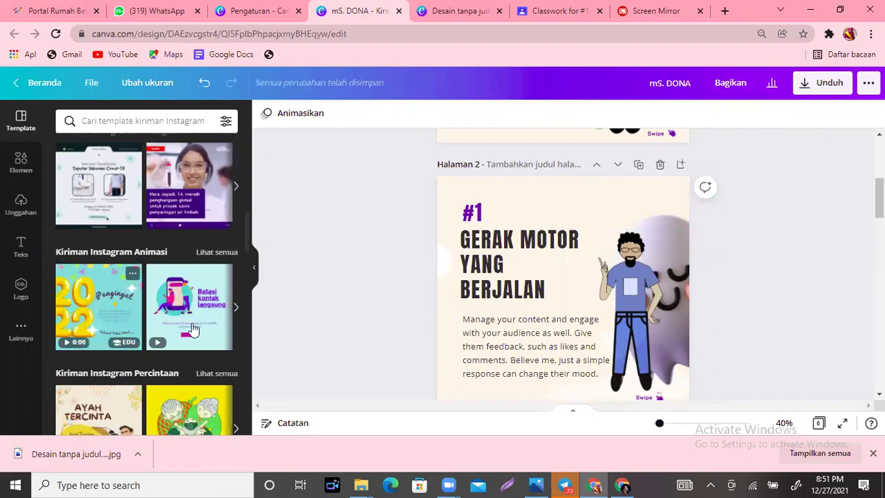
pyautogui.scroll(-1, 246, 237)
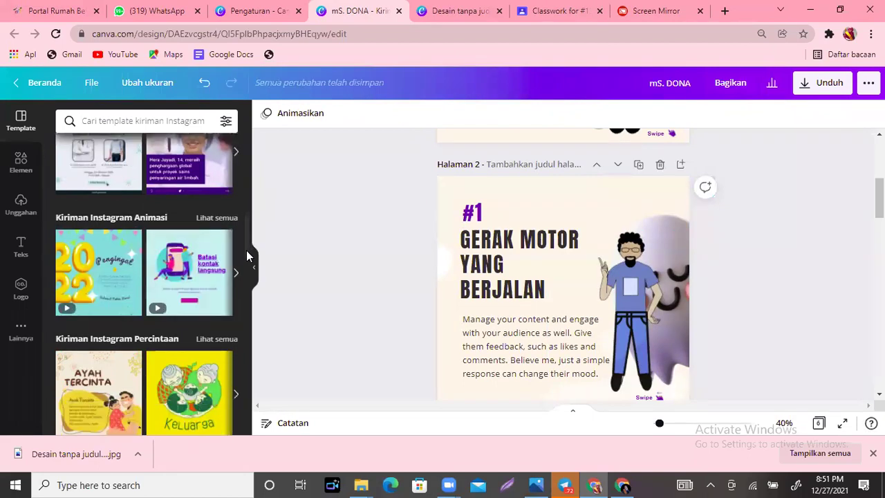
pyautogui.scroll(-2, 247, 256)
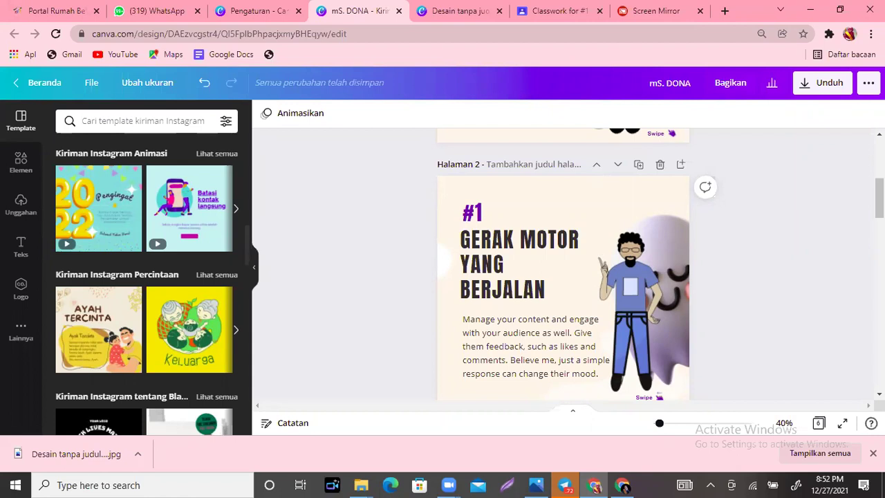
pyautogui.scroll(-4, 878, 199)
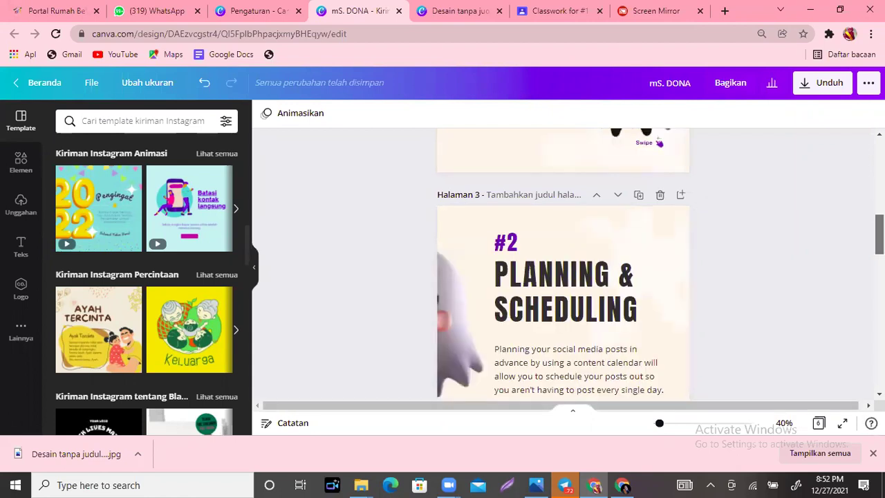
pyautogui.scroll(-5, 563, 263)
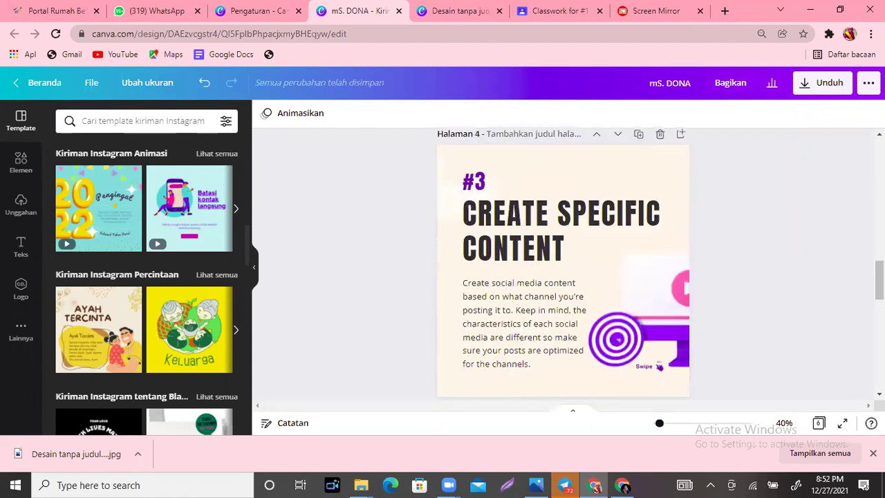
pyautogui.scroll(-2, 562, 262)
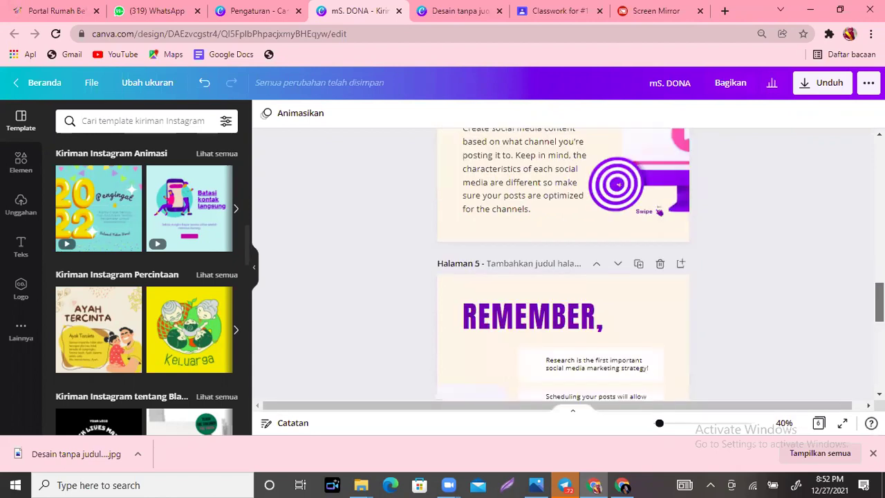
pyautogui.scroll(-1, 562, 262)
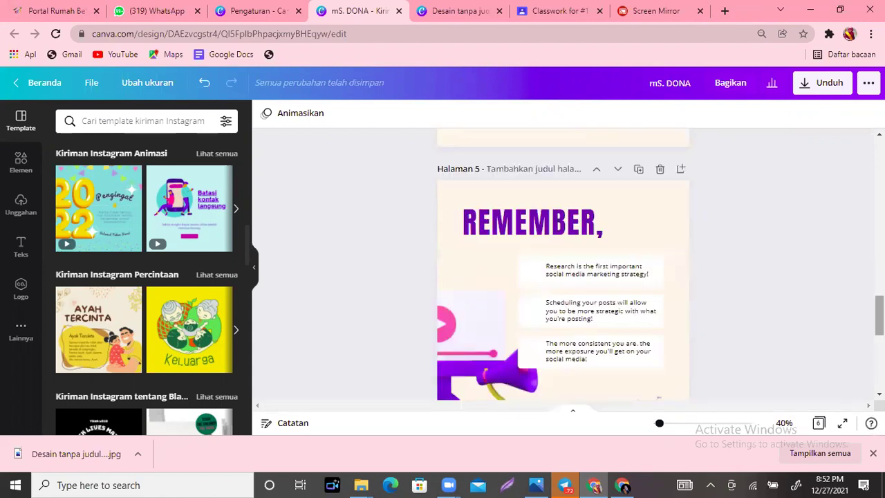
pyautogui.scroll(-3, 562, 277)
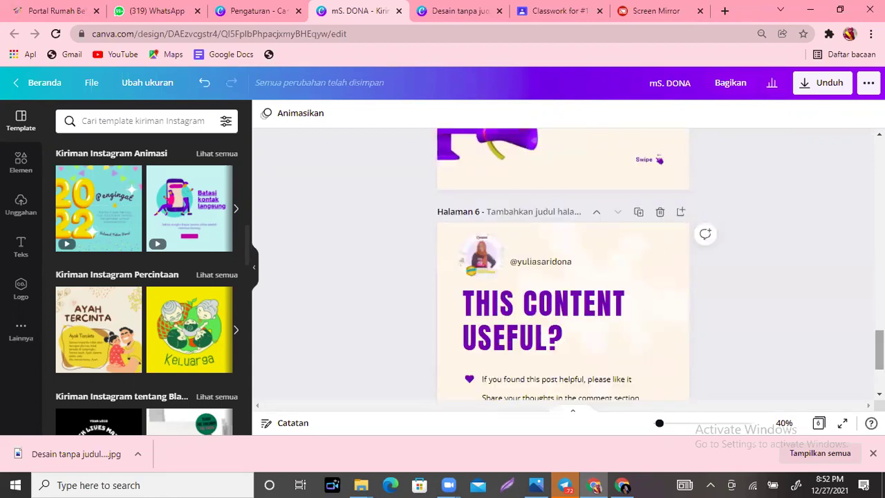
pyautogui.scroll(-2, 562, 263)
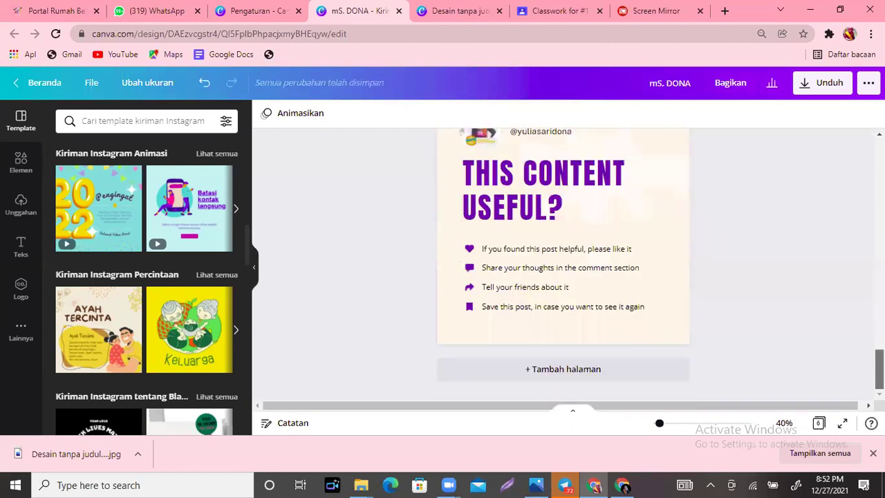
pyautogui.scroll(1, 563, 263)
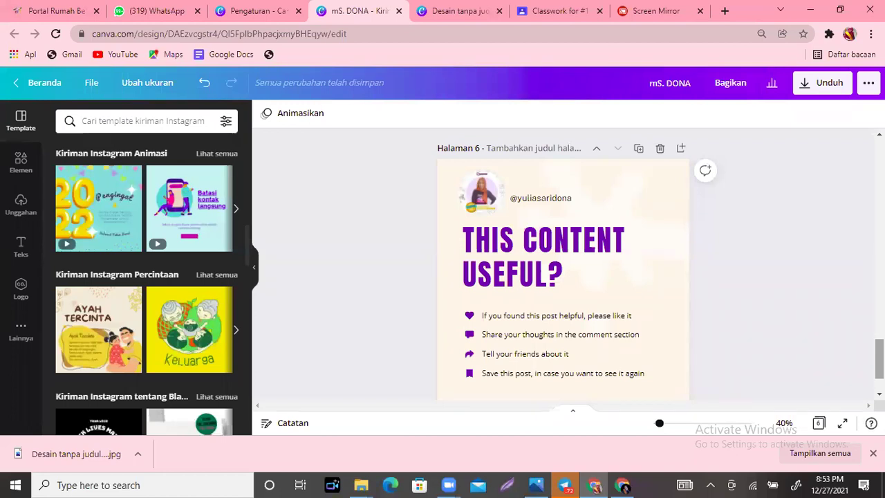
pyautogui.scroll(3, 562, 263)
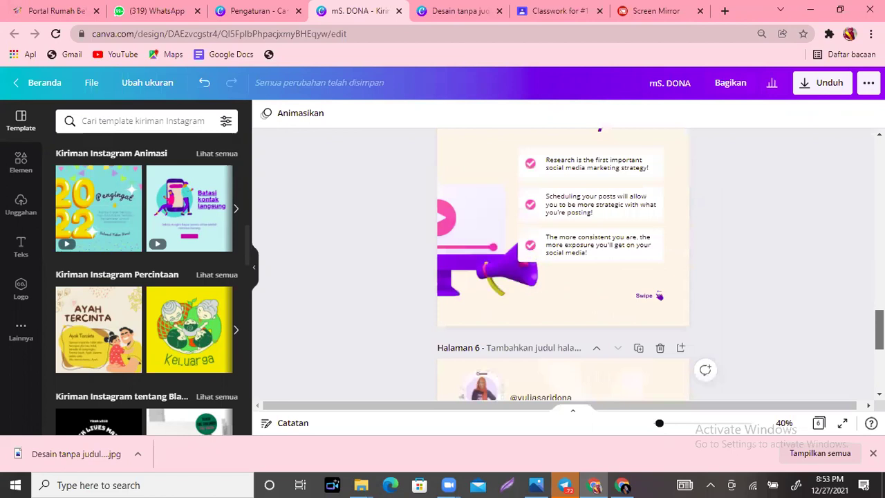
pyautogui.scroll(2, 563, 262)
pyautogui.scroll(5, 562, 263)
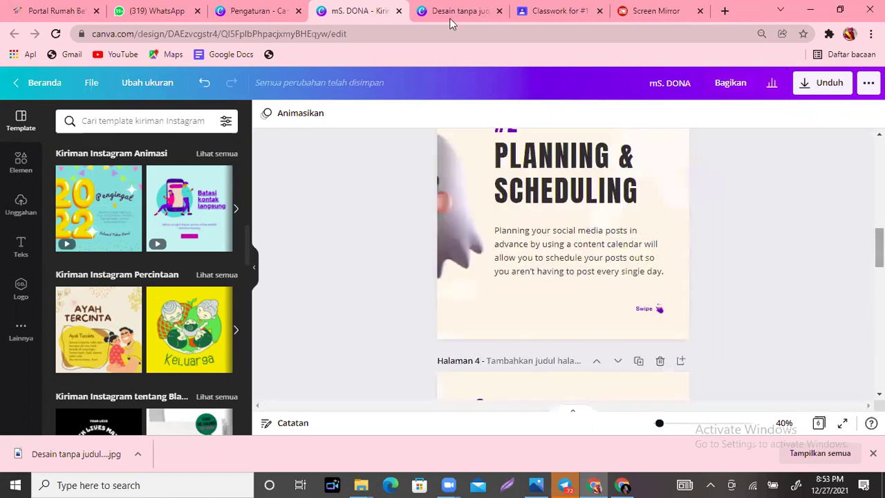
pyautogui.click(464, 14)
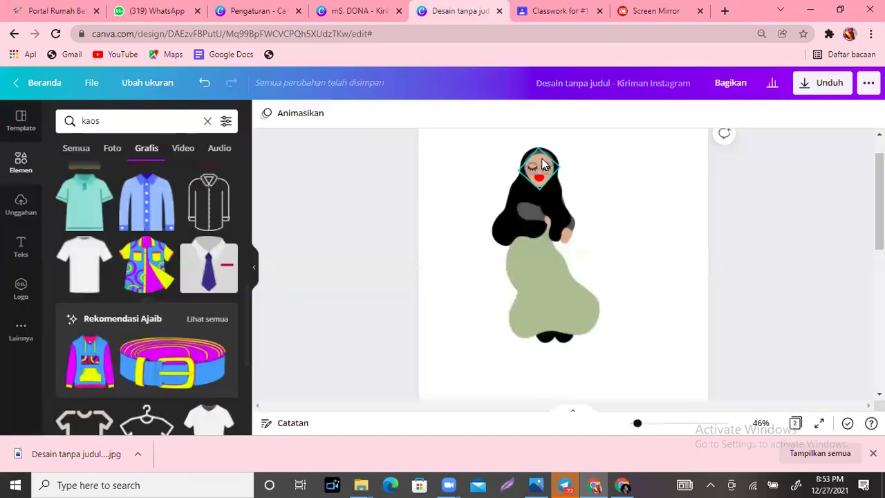
pyautogui.click(525, 192)
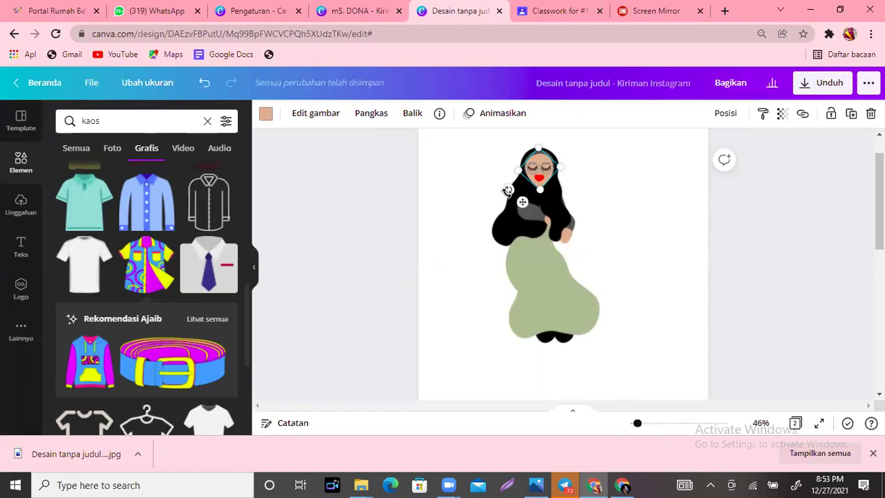
pyautogui.moveTo(507, 190)
pyautogui.mouseDown()
pyautogui.moveTo(493, 168)
pyautogui.moveTo(502, 198)
pyautogui.mouseUp()
pyautogui.hotkey('ctrl', 'z')
pyautogui.click(639, 217)
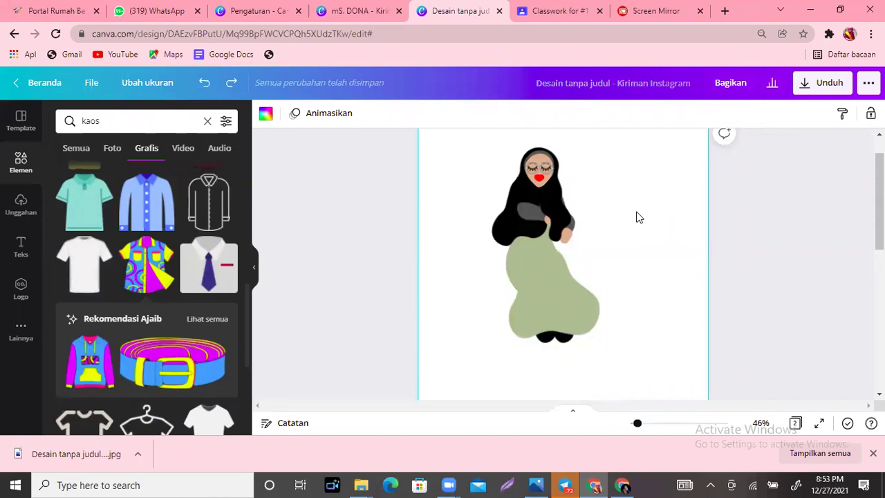
pyautogui.click(367, 8)
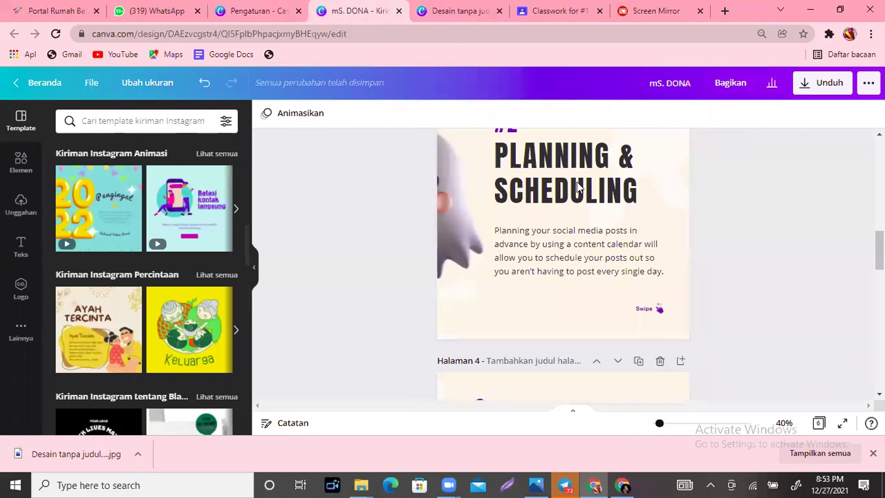
# Step: On page 2, move the character up-right behind the ghost and crop its right side at the slide edge
pyautogui.scroll(4, 612, 224)
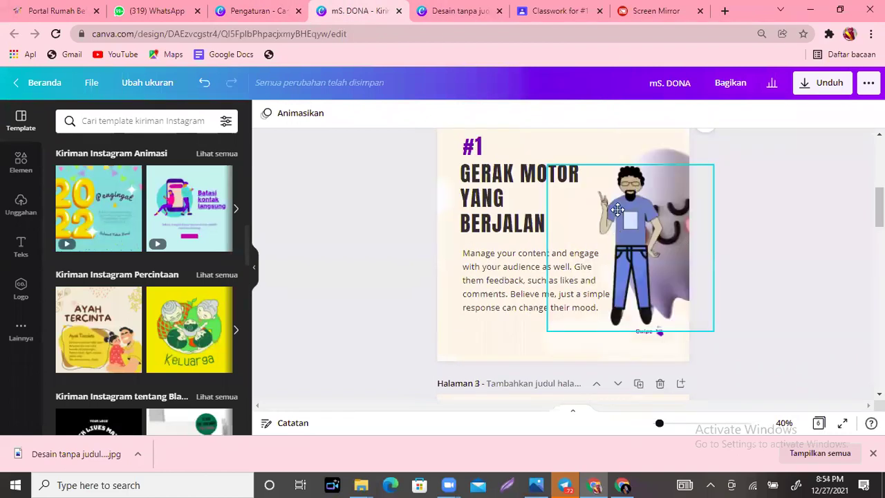
pyautogui.moveTo(639, 249); pyautogui.dragTo(668, 228)
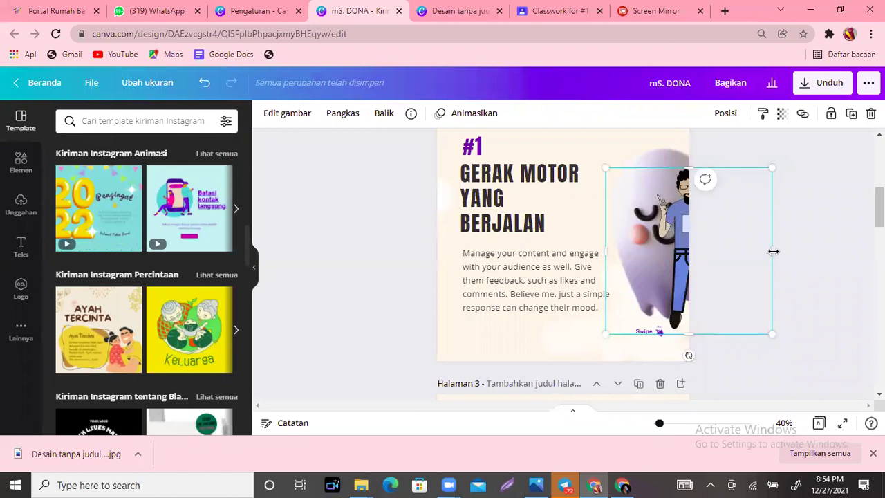
pyautogui.moveTo(773, 250); pyautogui.dragTo(693, 251)
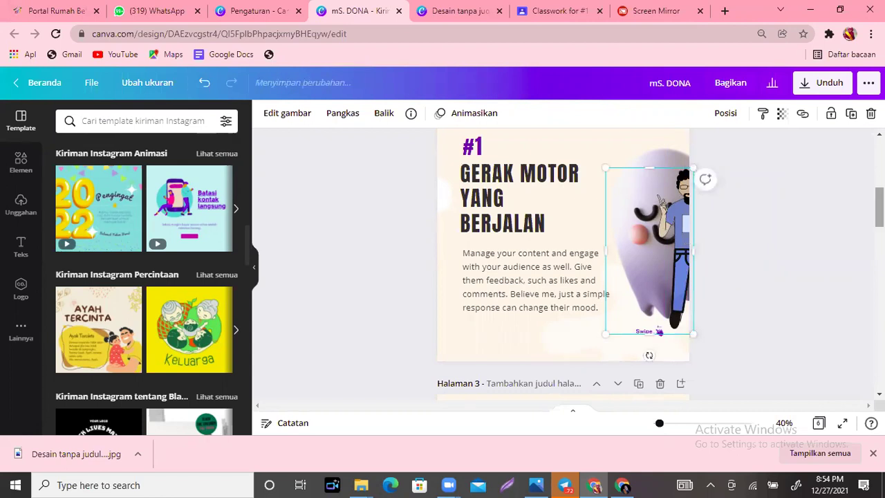
pyautogui.scroll(-4, 563, 262)
pyautogui.scroll(4, 563, 263)
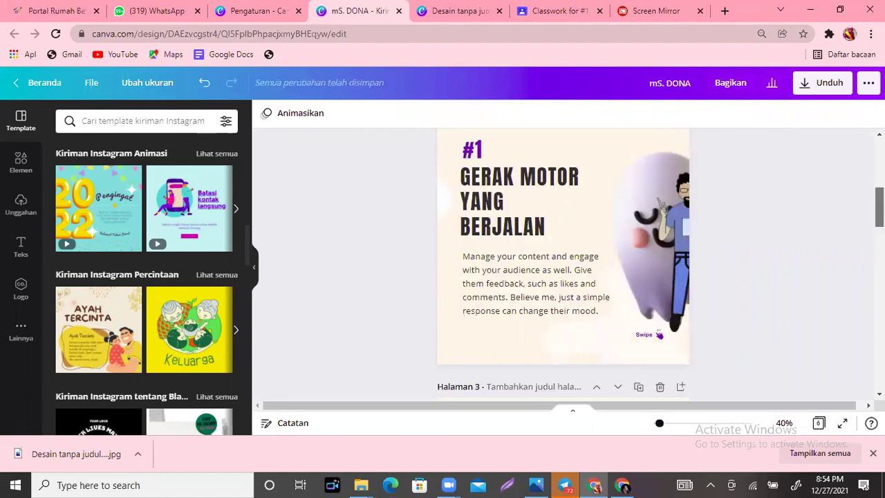
pyautogui.scroll(-3, 563, 262)
pyautogui.scroll(-4, 563, 263)
pyautogui.scroll(-4, 564, 263)
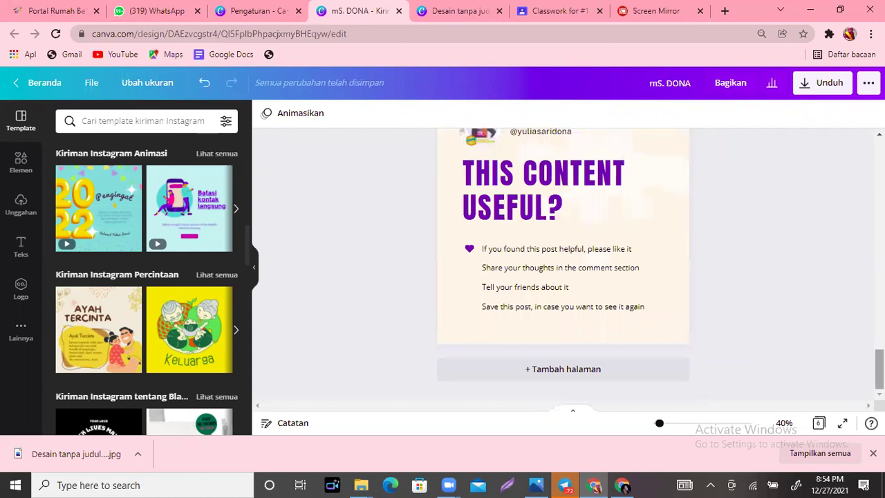
pyautogui.scroll(7, 563, 263)
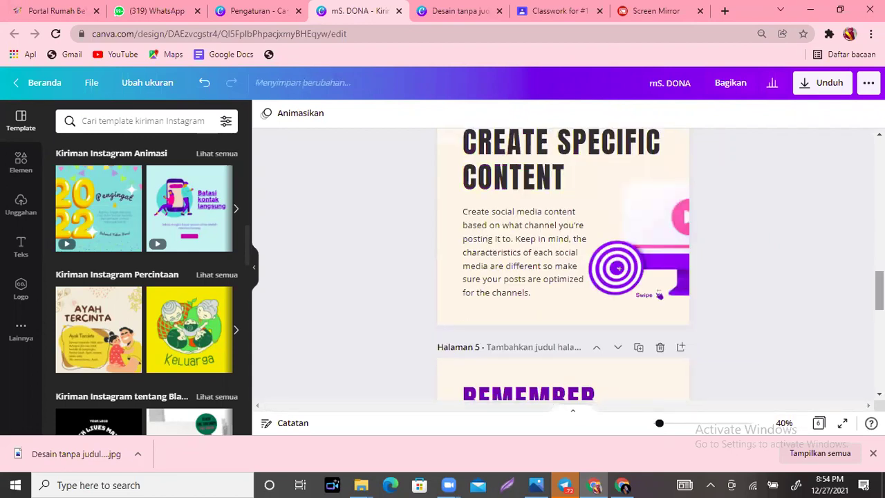
pyautogui.scroll(1, 563, 263)
pyautogui.scroll(5, 564, 263)
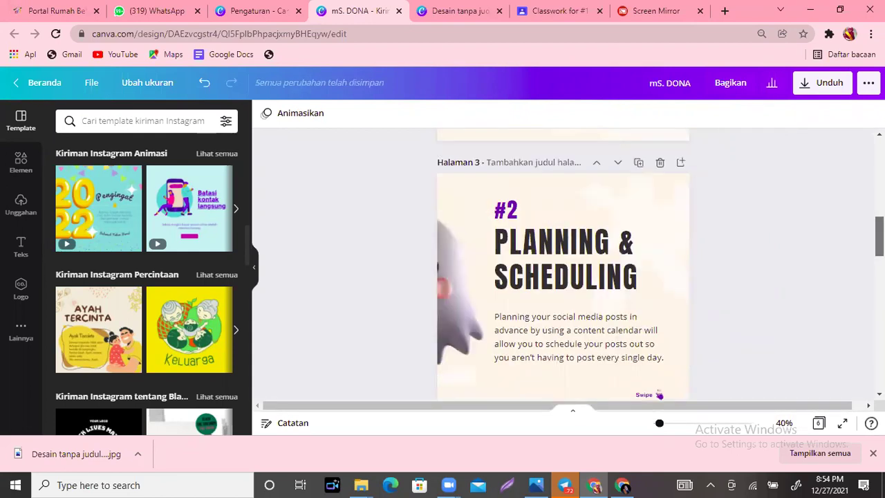
# Step: Select the character on the #1 GERAK MOTOR YANG BERJALAN slide's ghost and delete it
pyautogui.scroll(4, 564, 262)
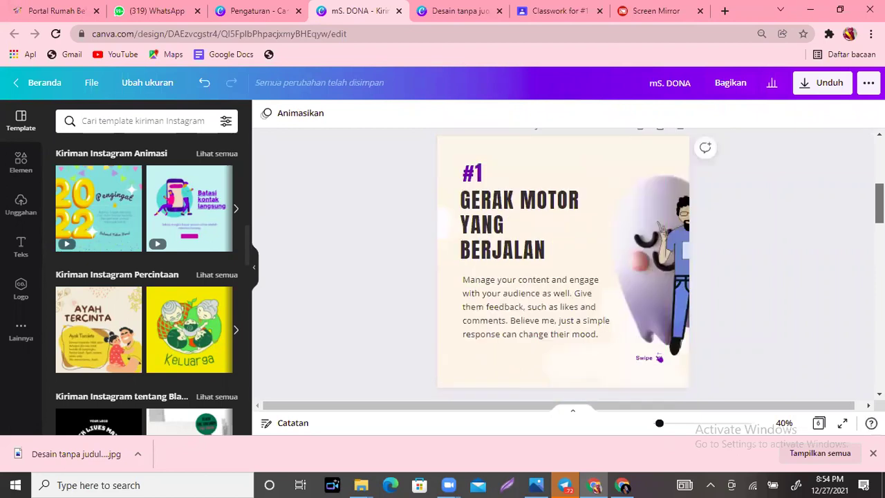
pyautogui.scroll(-1, 563, 262)
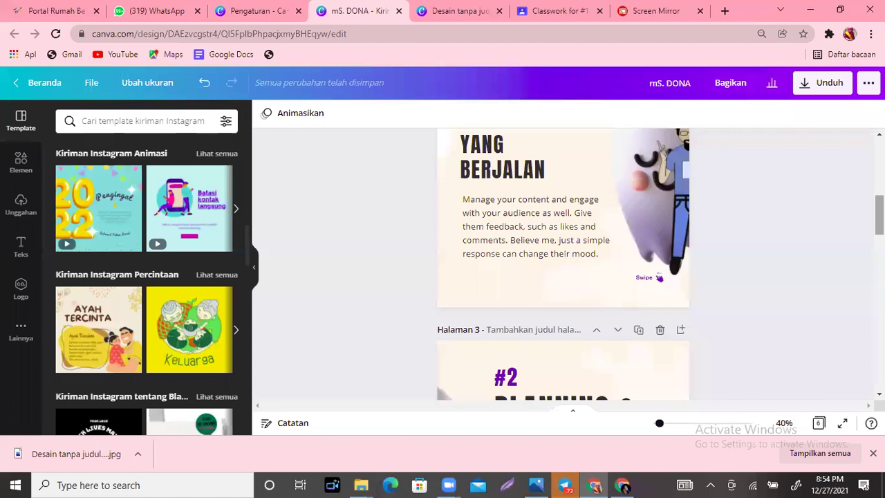
pyautogui.scroll(-5, 564, 266)
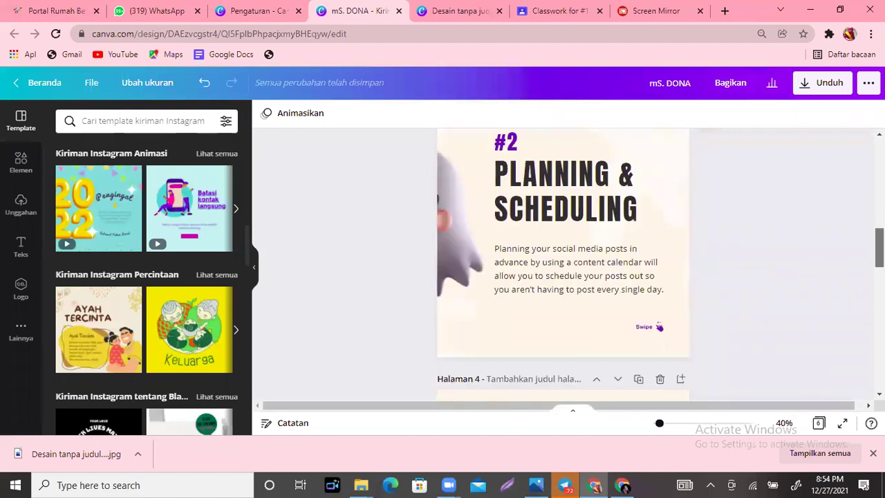
pyautogui.scroll(3, 564, 266)
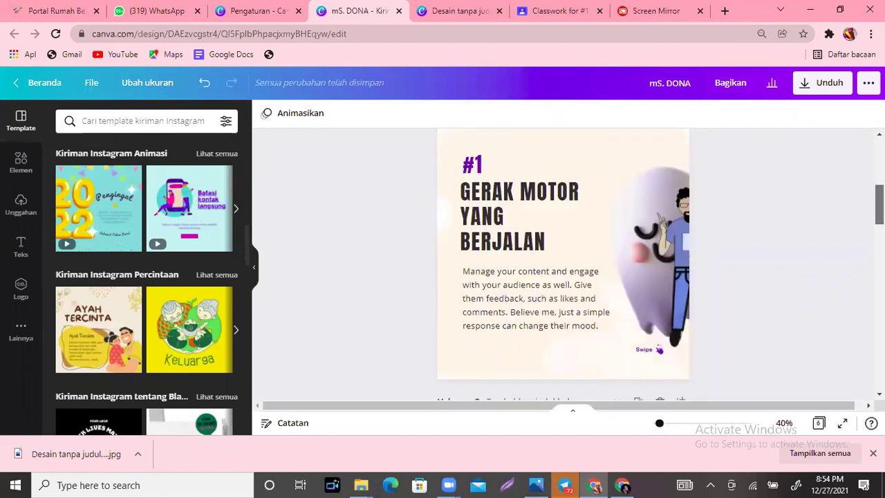
pyautogui.click(682, 303)
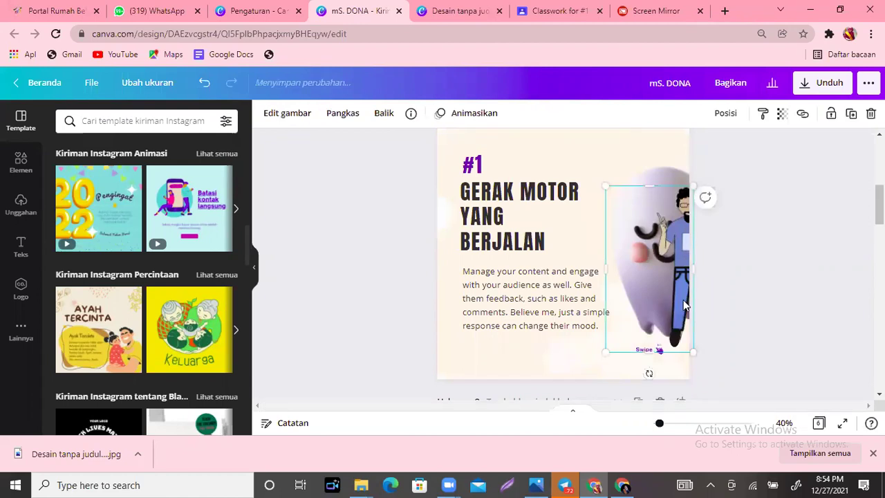
pyautogui.press('Delete')
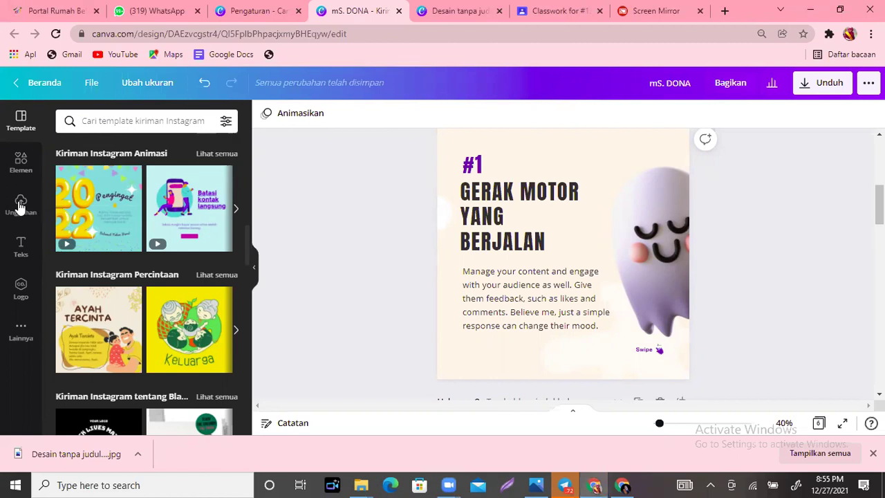
# Step: Show the Unggahan uploads panel and cancel the file picker that opens
pyautogui.click(20, 205)
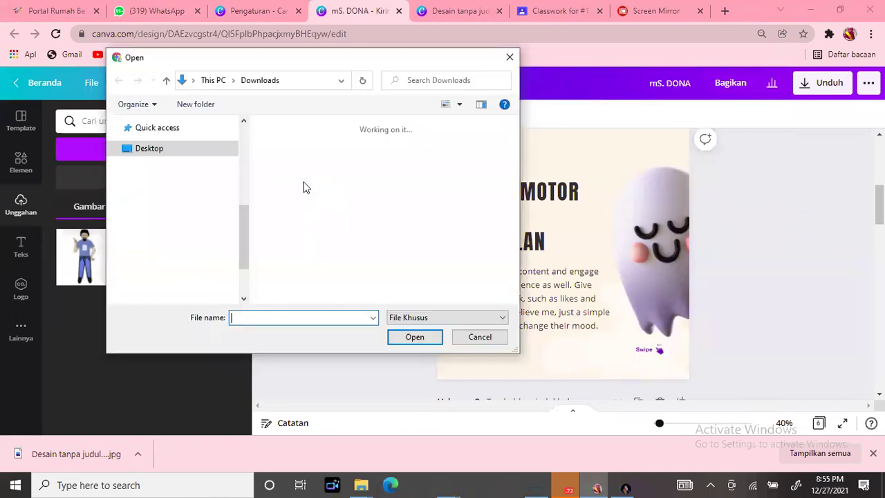
pyautogui.click(474, 338)
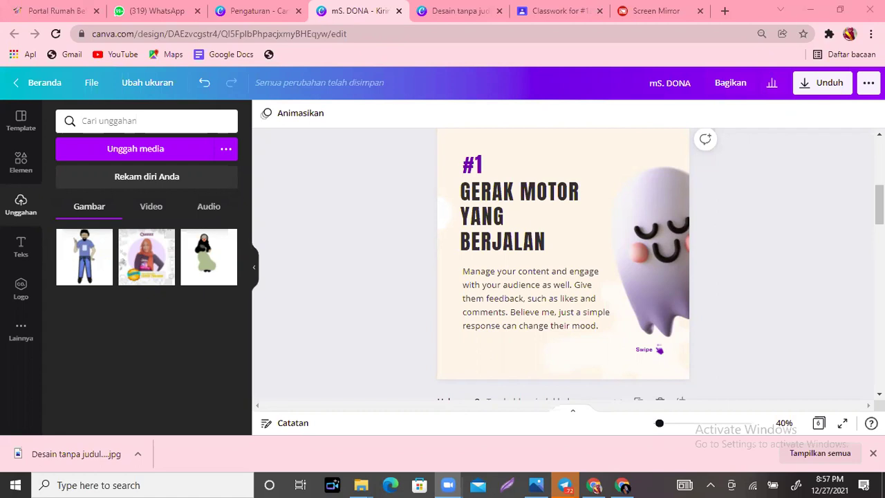
# Step: Scroll up to page 1 and switch to the Screen Mirror tab with Ctrl+9
pyautogui.scroll(2, 387, 340)
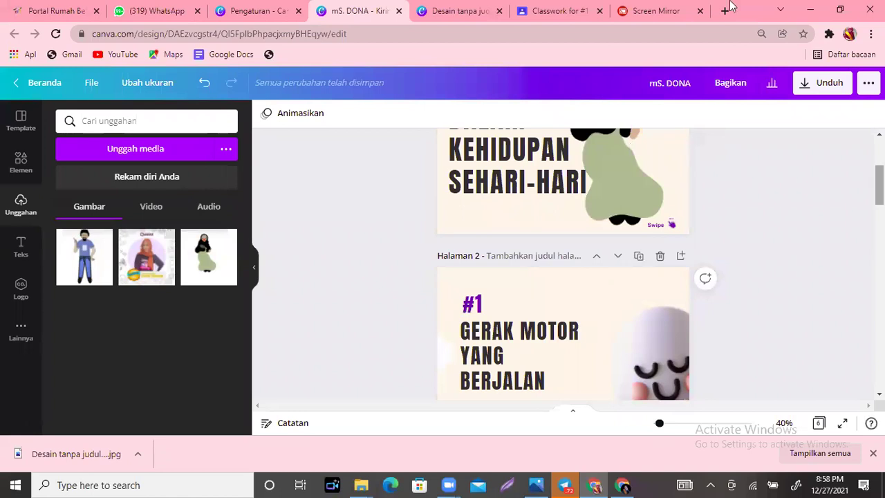
pyautogui.hotkey('ctrl', '9')
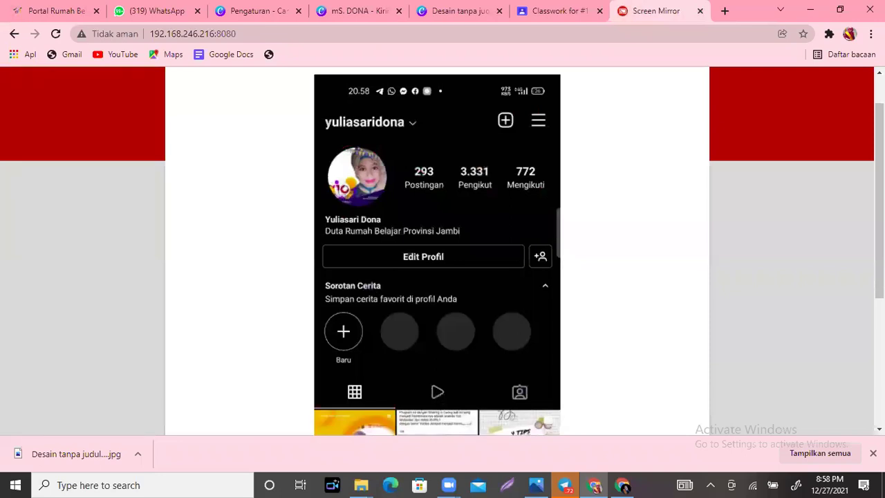
# Step: Copy the Dari Guru untuk Pendidikan Literasi Indonesia post's link via Salin Tautan, then return to Canva
pyautogui.scroll(-2, 322, 366)
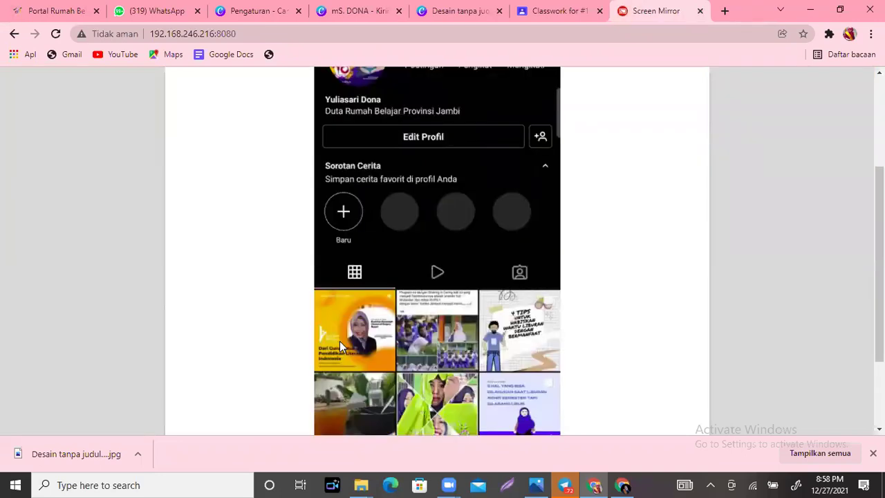
pyautogui.click(339, 341)
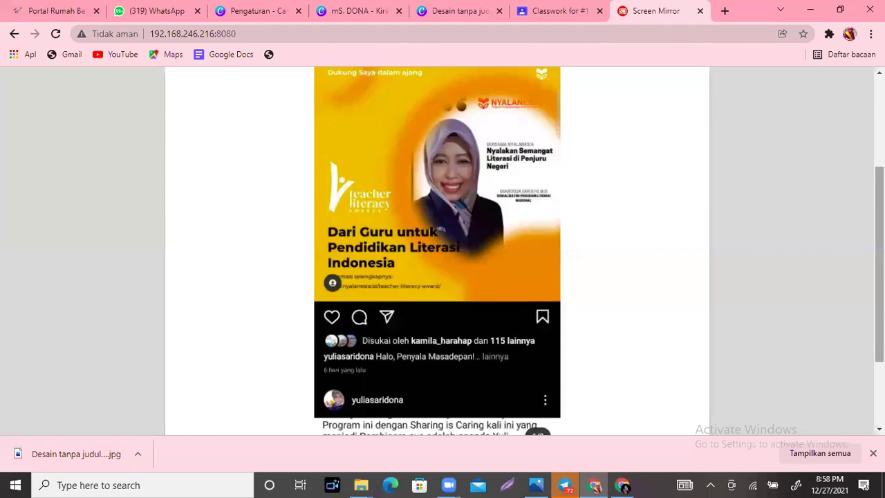
pyautogui.scroll(2, 503, 181)
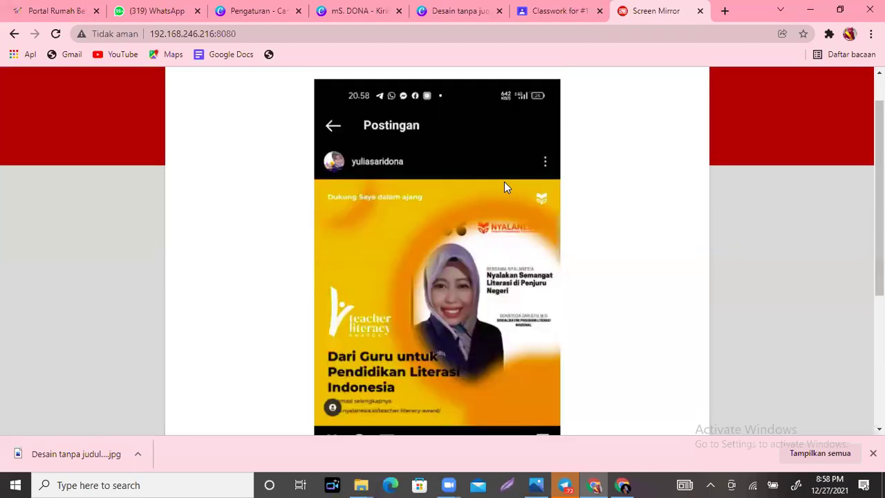
pyautogui.click(550, 155)
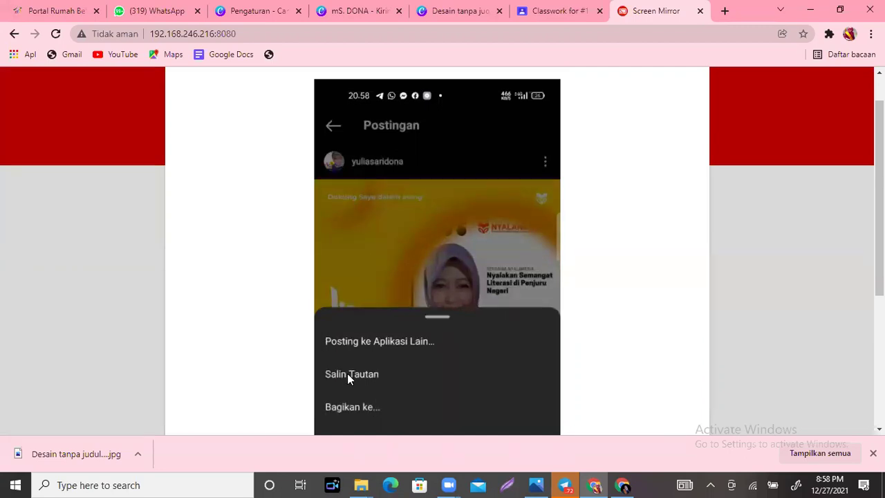
pyautogui.click(347, 373)
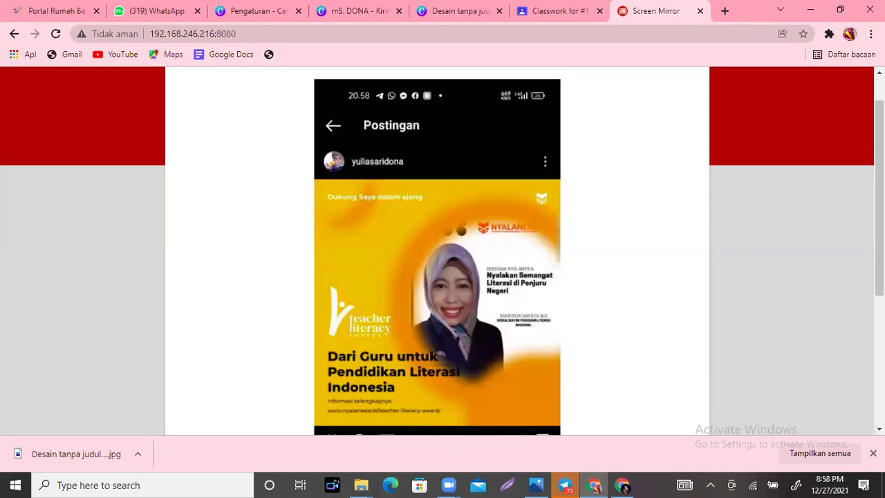
pyautogui.scroll(-1, 614, 230)
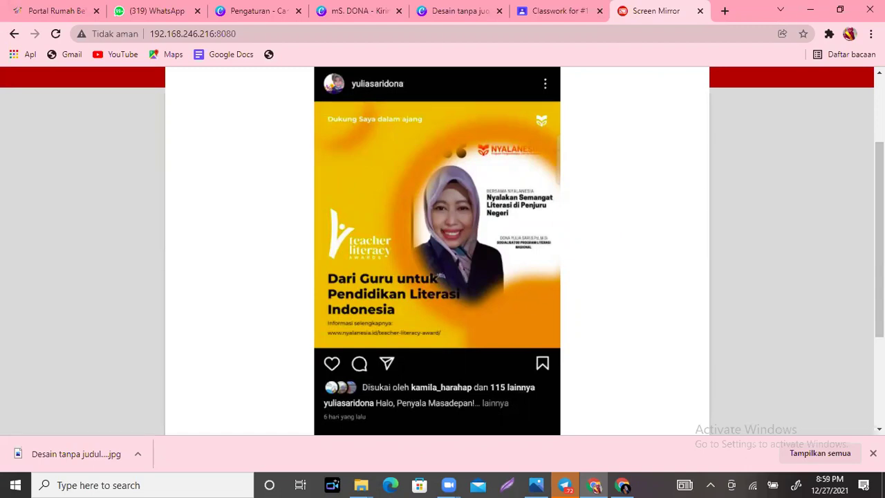
pyautogui.scroll(1, 581, 136)
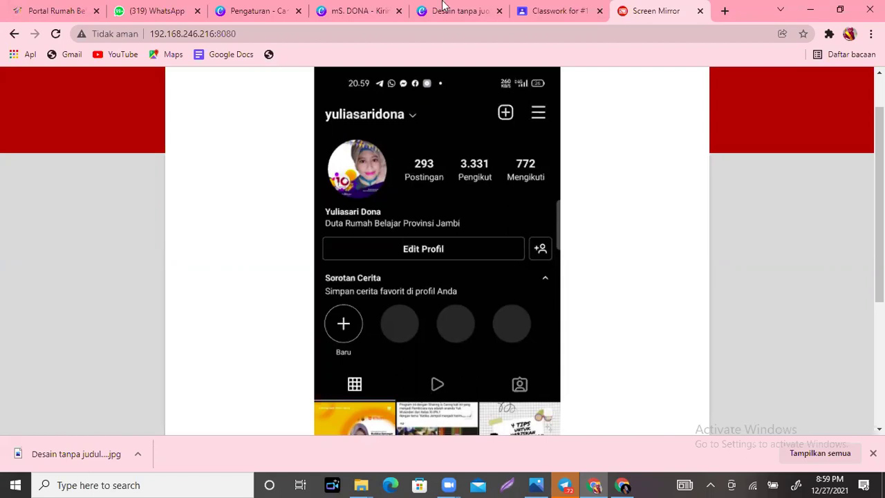
pyautogui.click(357, 9)
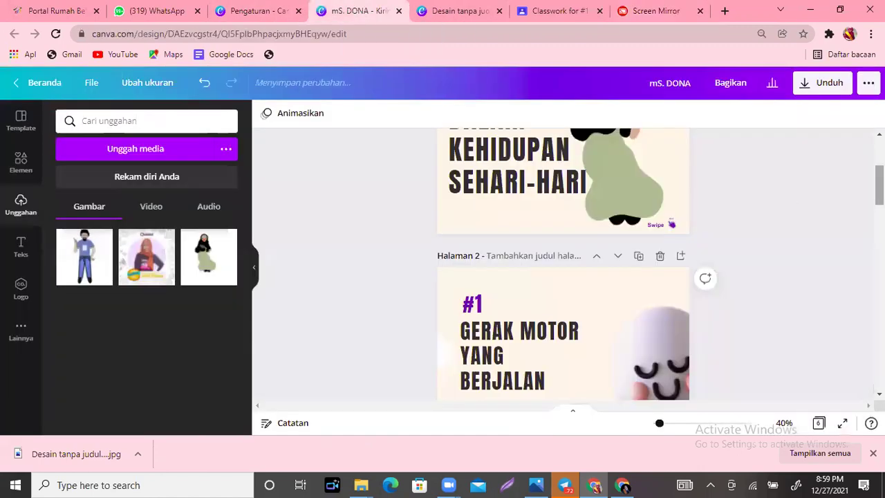
pyautogui.scroll(-7, 562, 263)
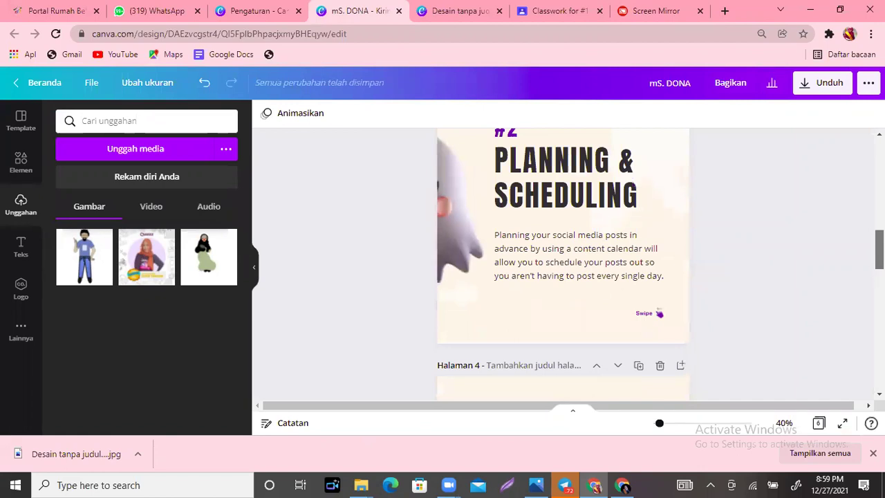
pyautogui.scroll(-1, 562, 263)
pyautogui.scroll(1, 562, 263)
pyautogui.scroll(1, 563, 263)
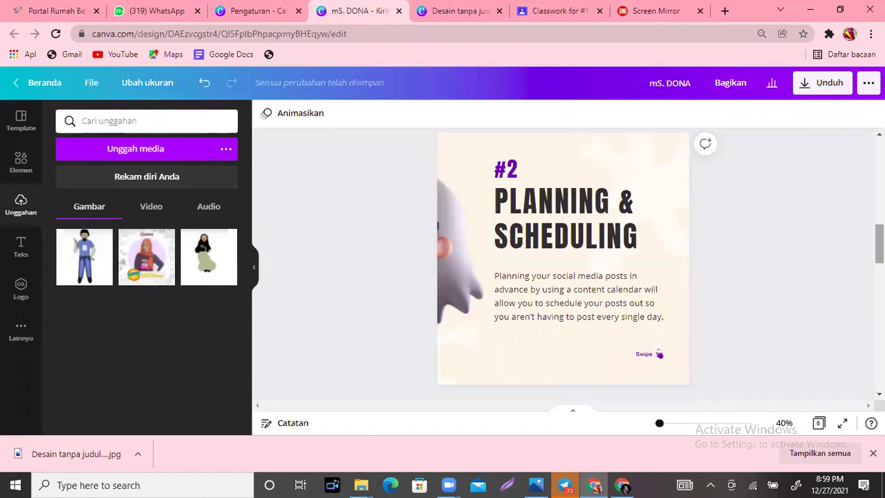
pyautogui.scroll(-2, 562, 263)
pyautogui.scroll(-1, 563, 263)
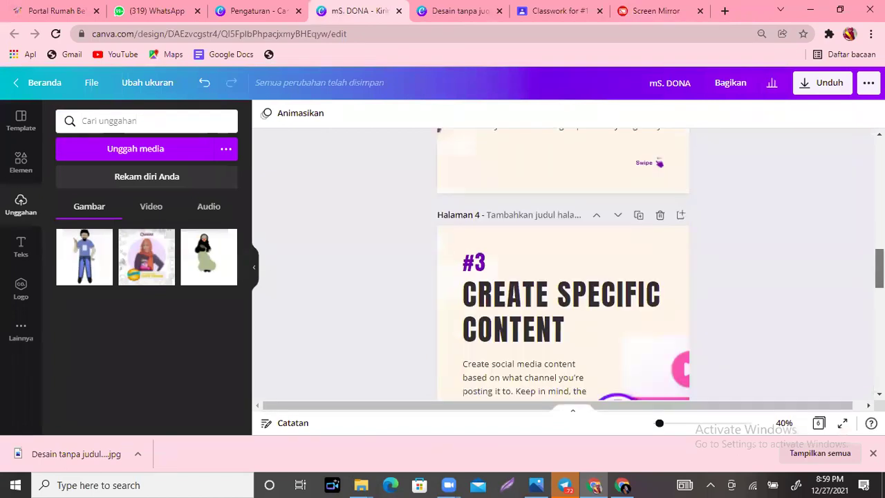
pyautogui.scroll(-1, 562, 263)
pyautogui.scroll(-1, 562, 262)
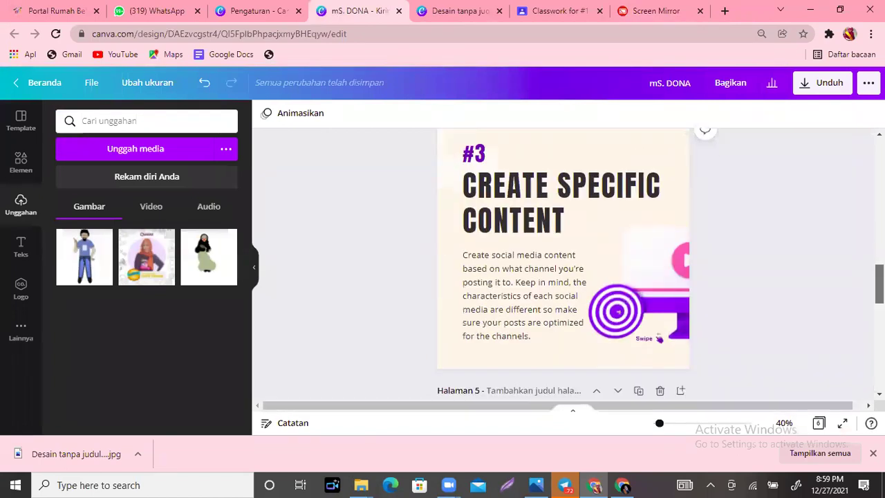
pyautogui.scroll(-1, 562, 263)
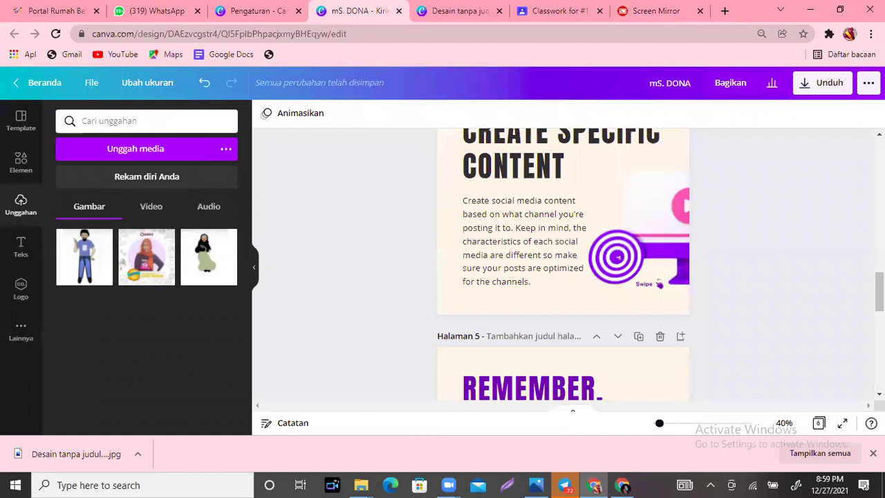